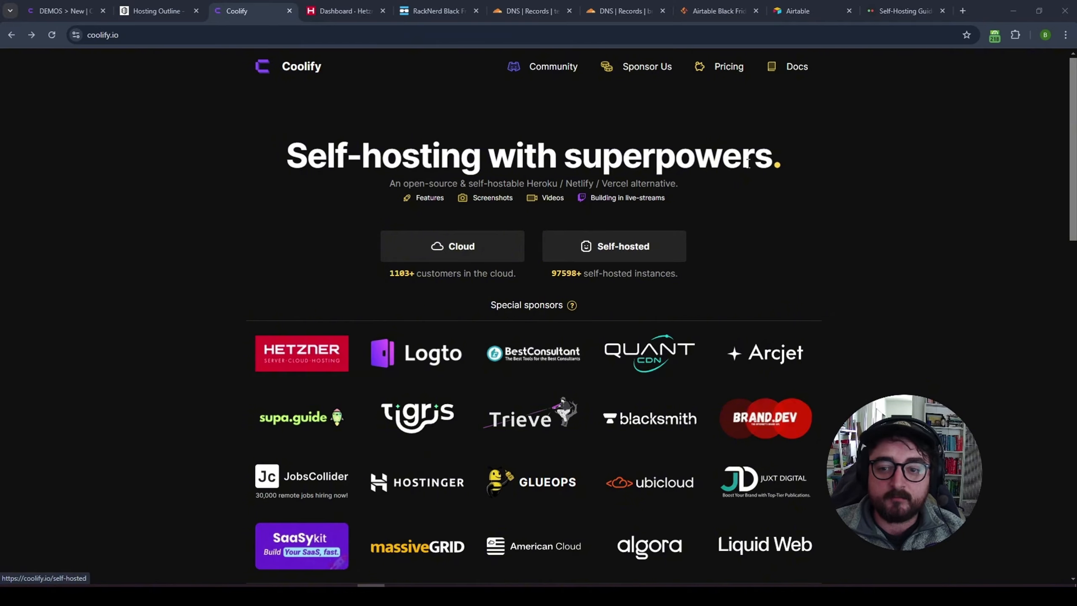
- Open the Coolify documentation and expand the Applications guides in the sidebar
click(788, 73)
click(59, 286)
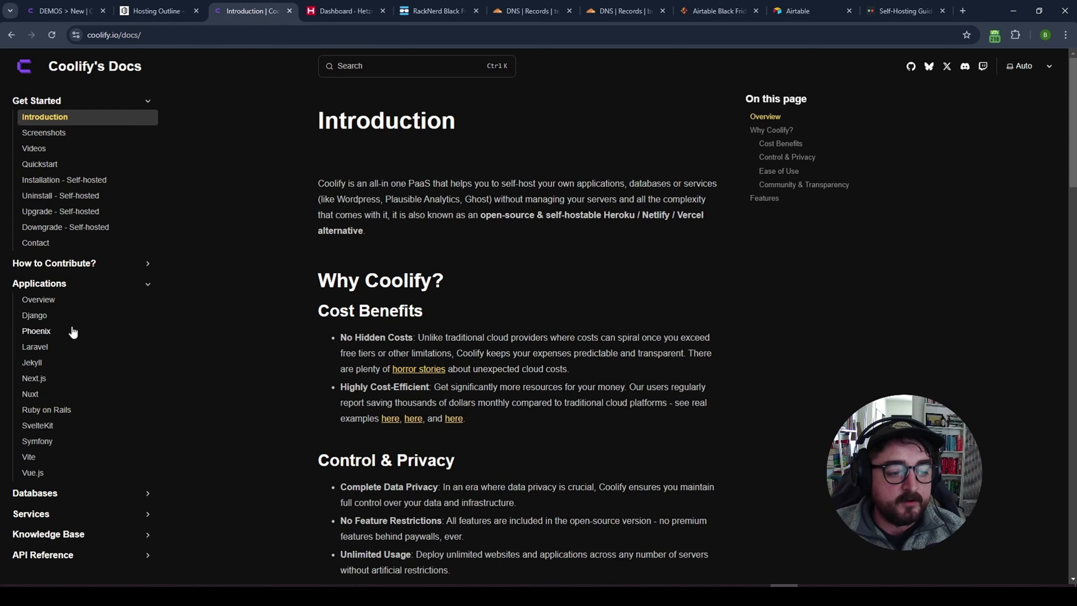
scroll(225, 480, down, 4)
- Expand and browse the documented Services list, then return to the DEMOS project's New Resource page
click(83, 517)
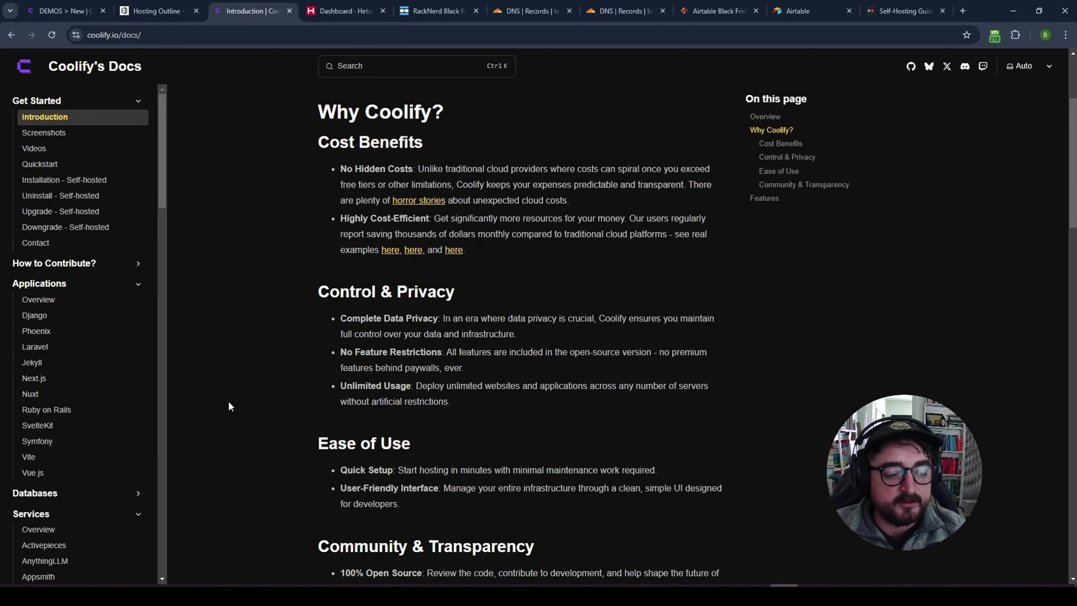
scroll(227, 402, down, 4)
scroll(73, 453, down, 2)
scroll(73, 456, down, 6)
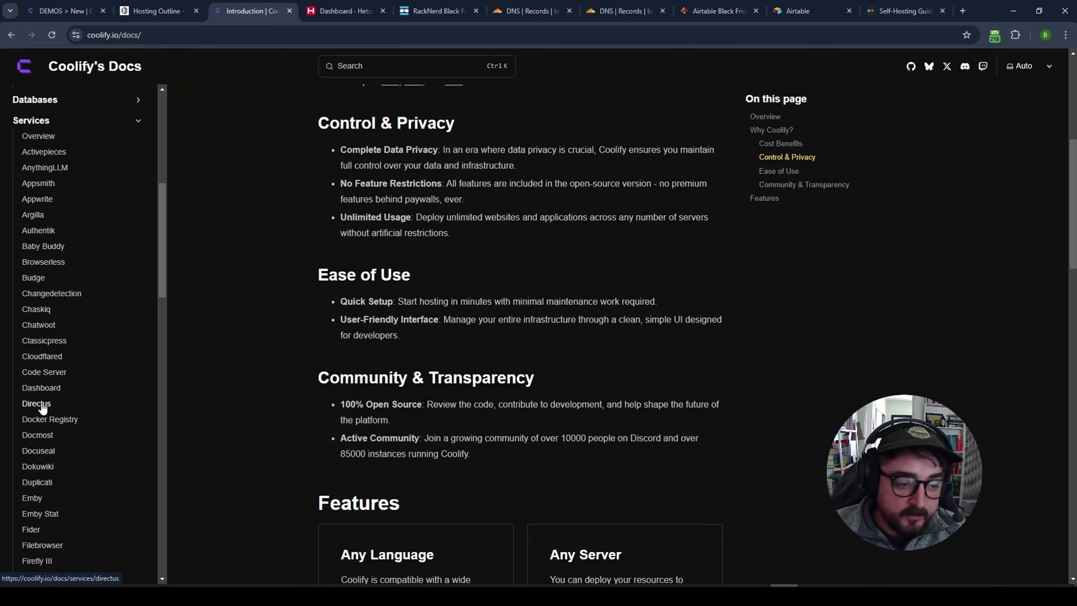
scroll(39, 405, down, 8)
click(65, 11)
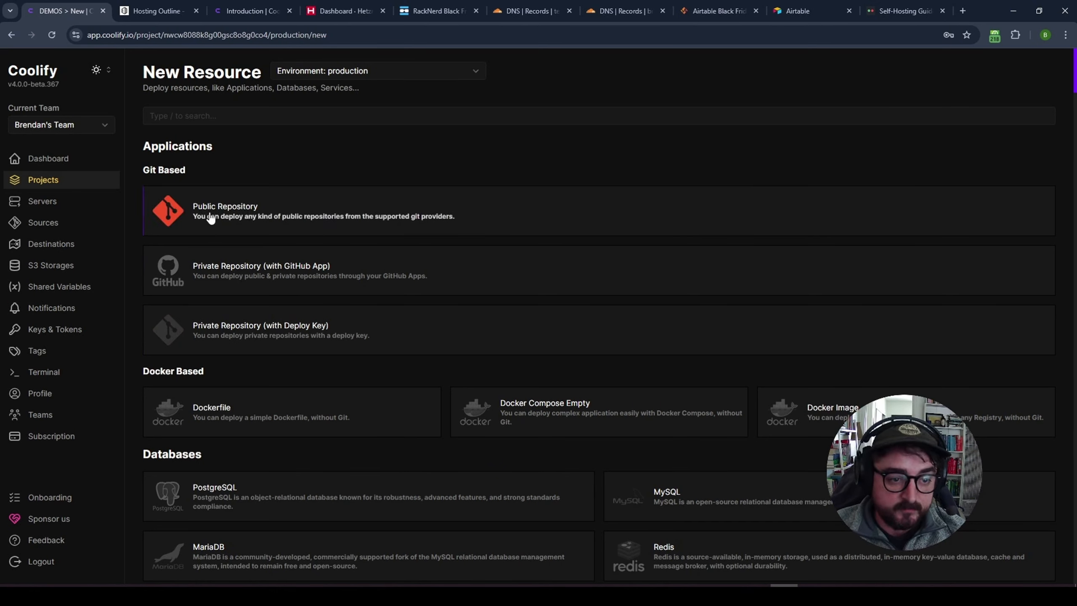
- Scroll the Services catalogue, then filter it with 'direc' to show Directus and Directus With Postgresql
scroll(516, 335, down, 12)
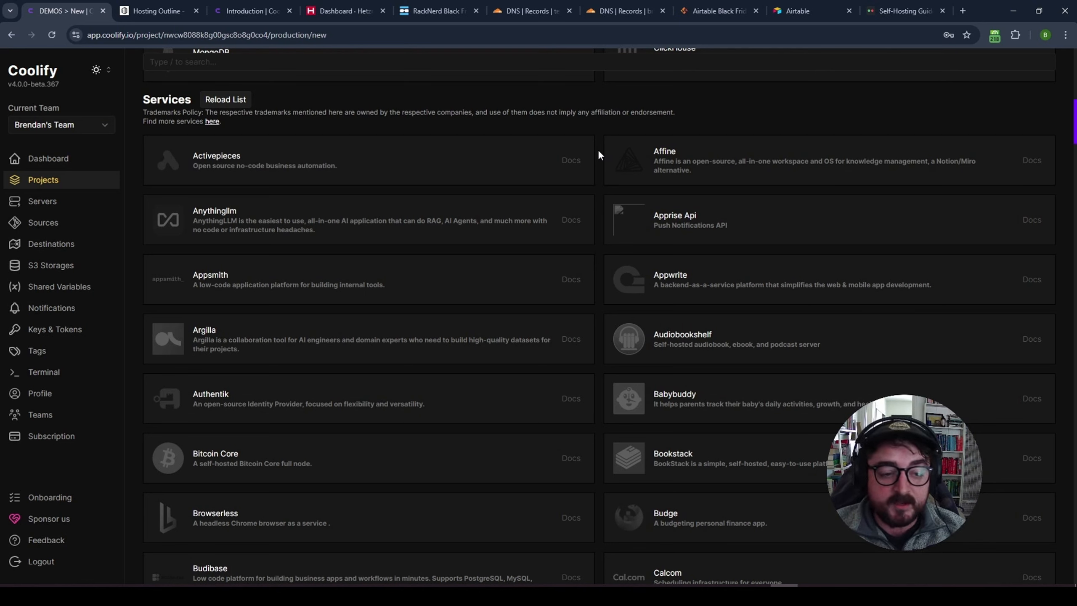
scroll(595, 192, down, 8)
scroll(596, 193, down, 3)
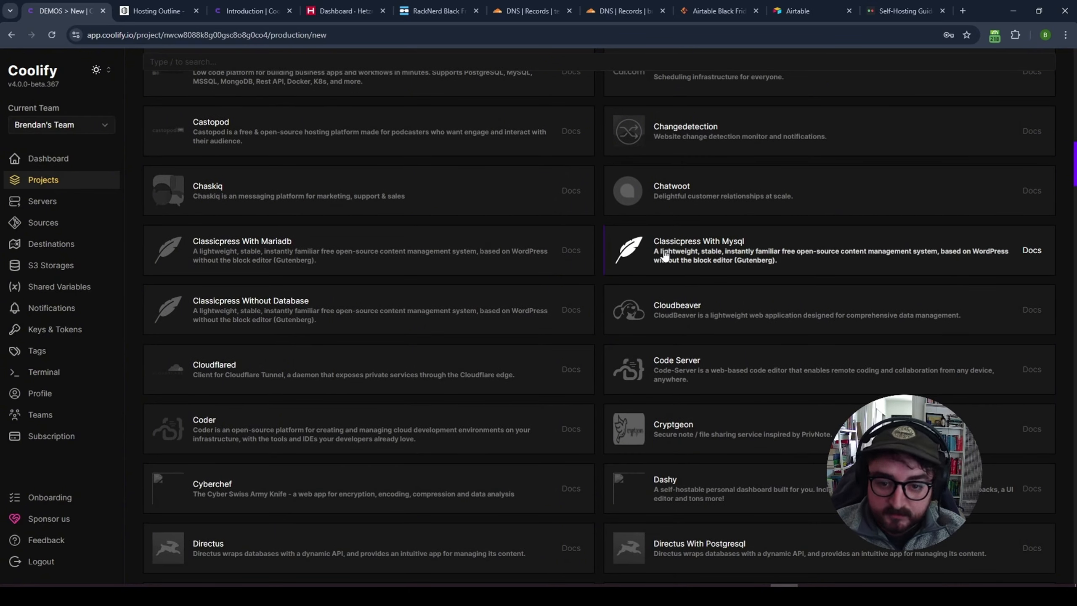
scroll(664, 255, up, 15)
scroll(336, 277, up, 10)
click(215, 109)
text(direc)
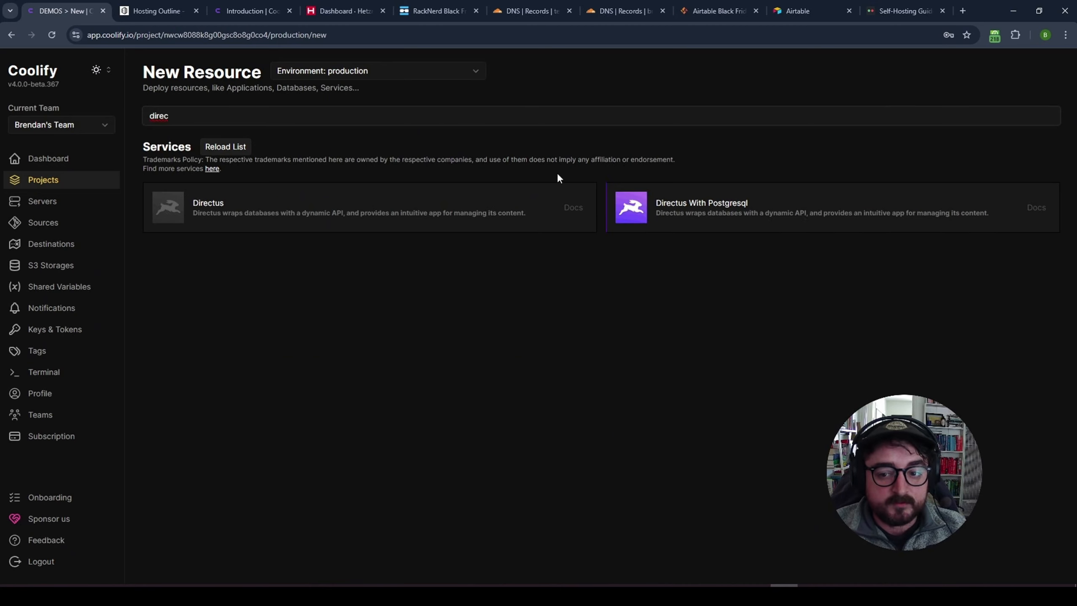
- Try catalogue searches for 'strap' and 'shl', then clear the search box
key(ctrl+a)
key(BackSpace)
text(strap)
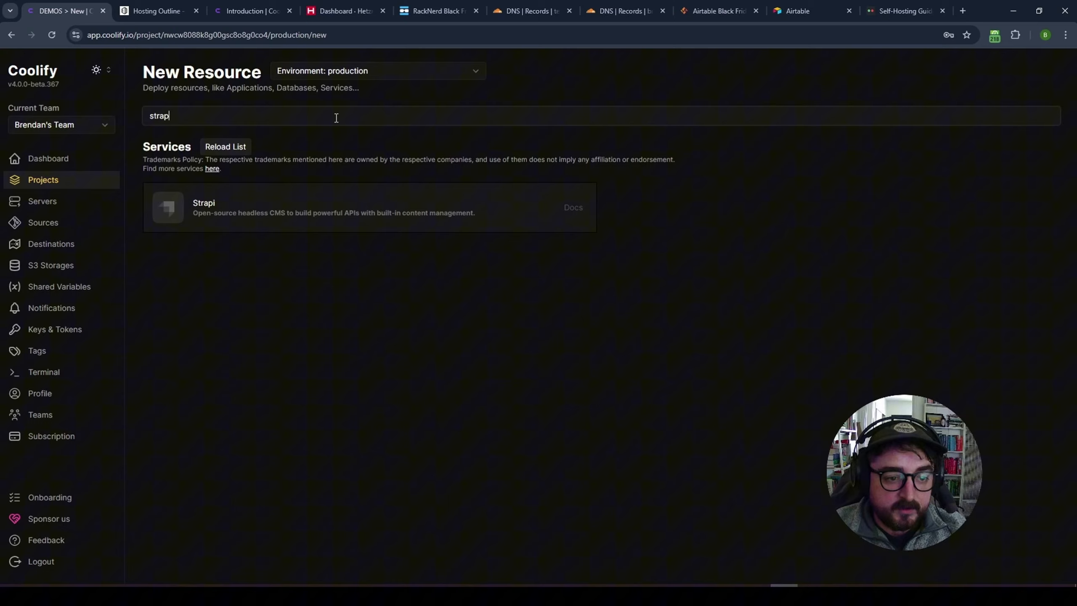
key(ctrl+a)
key(BackSpace)
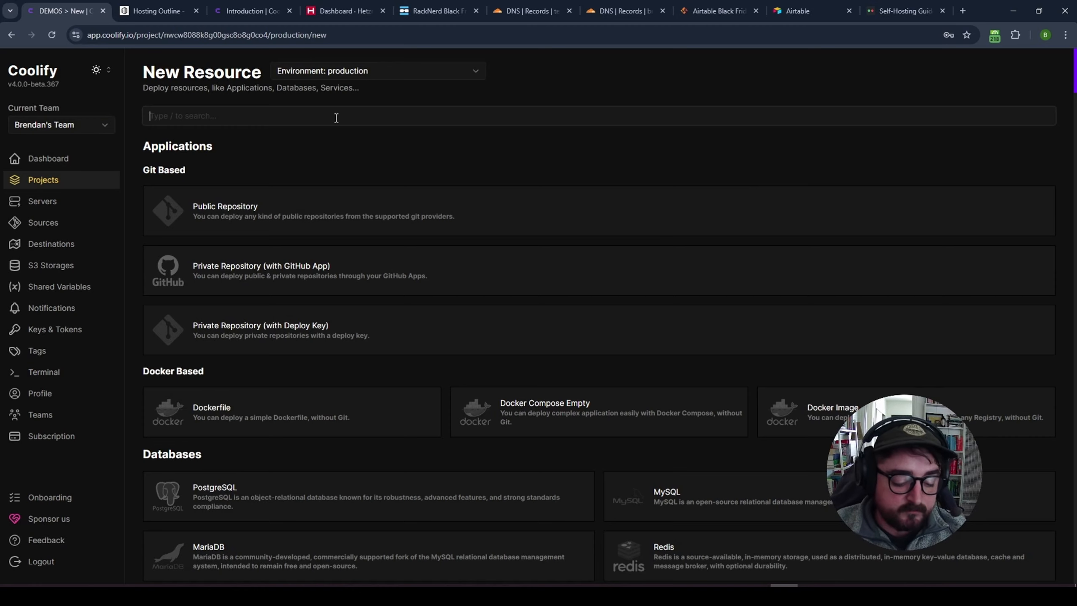
text(sh)
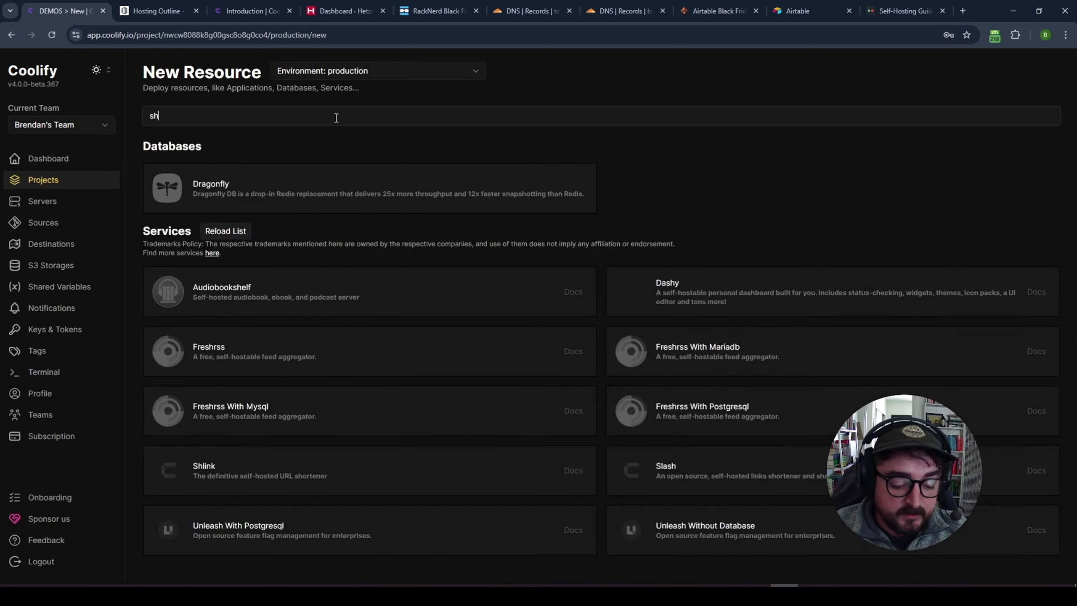
text(l)
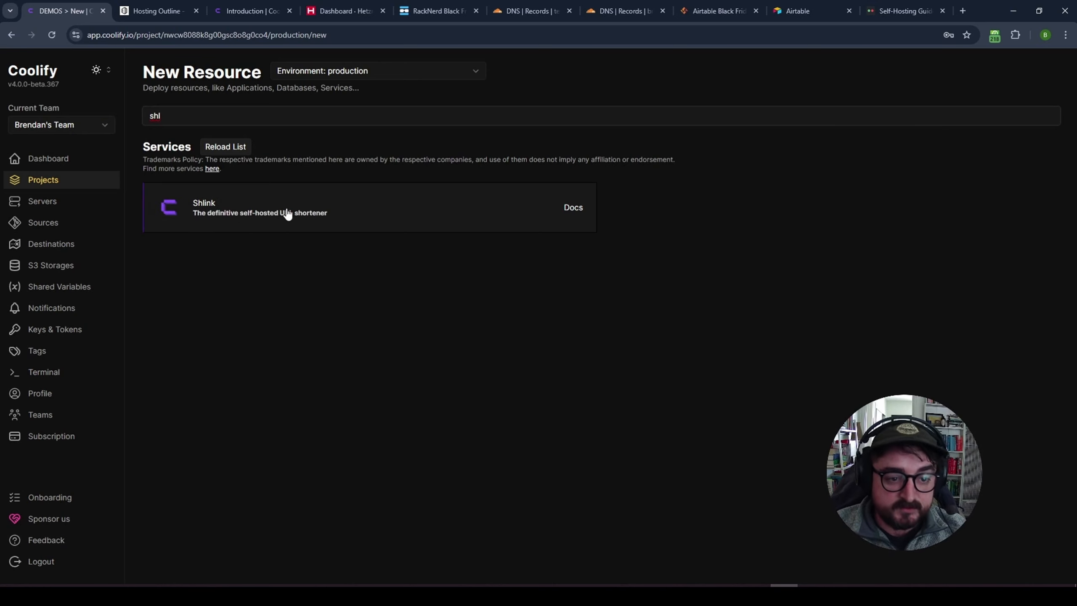
double_click(201, 119)
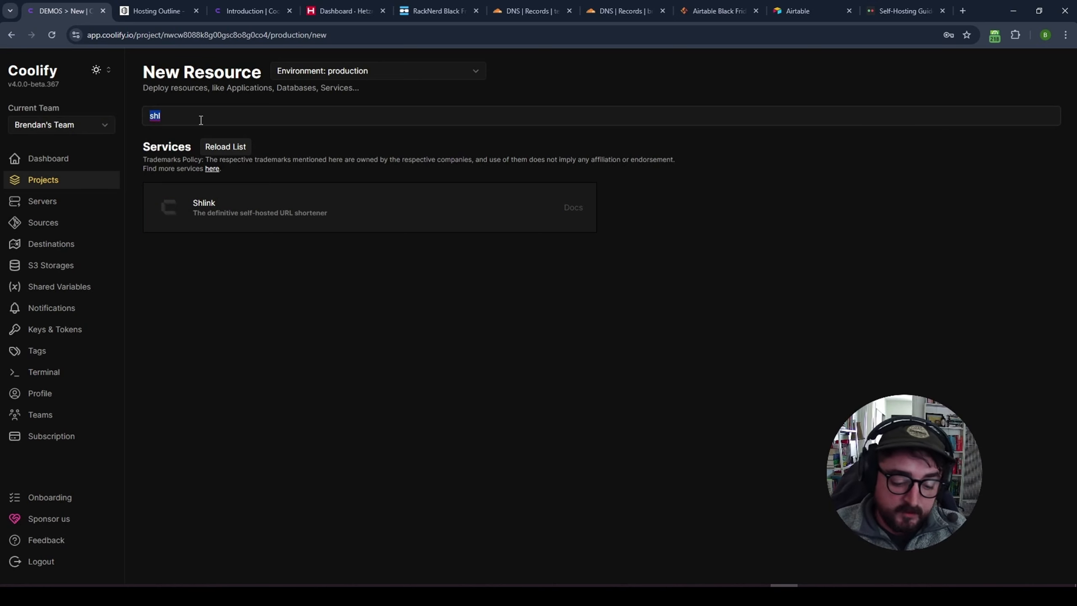
key(BackSpace)
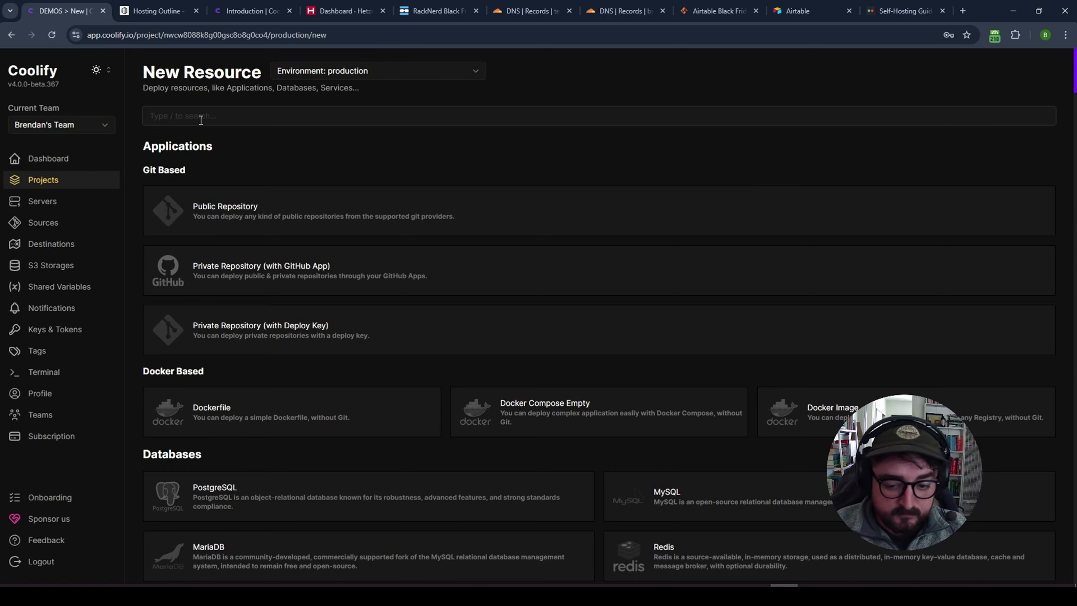
- Scroll down through the full services catalogue and back up
scroll(551, 382, down, 15)
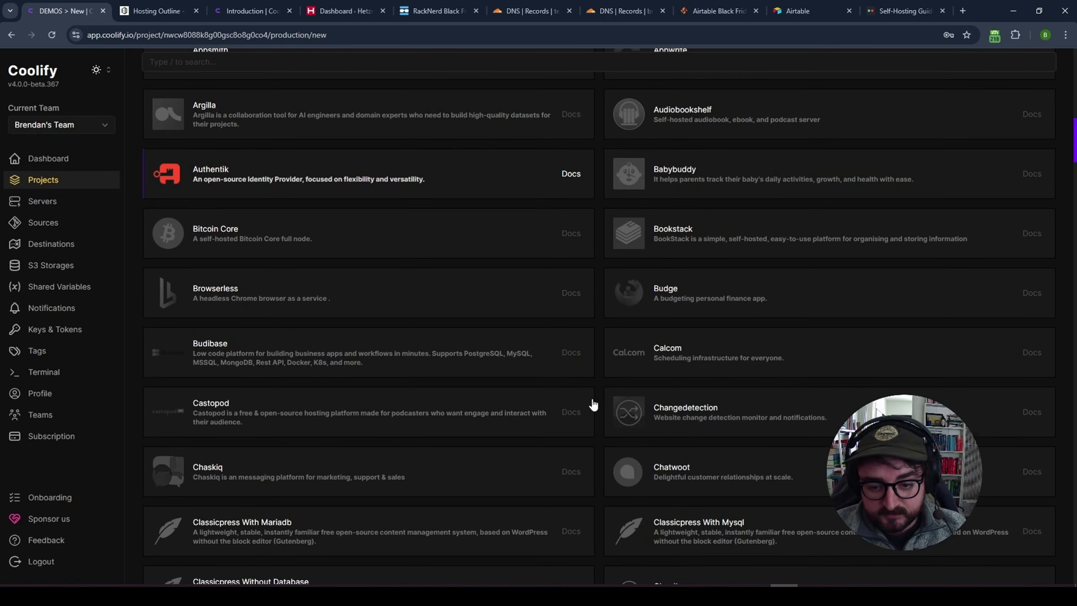
scroll(593, 404, down, 8)
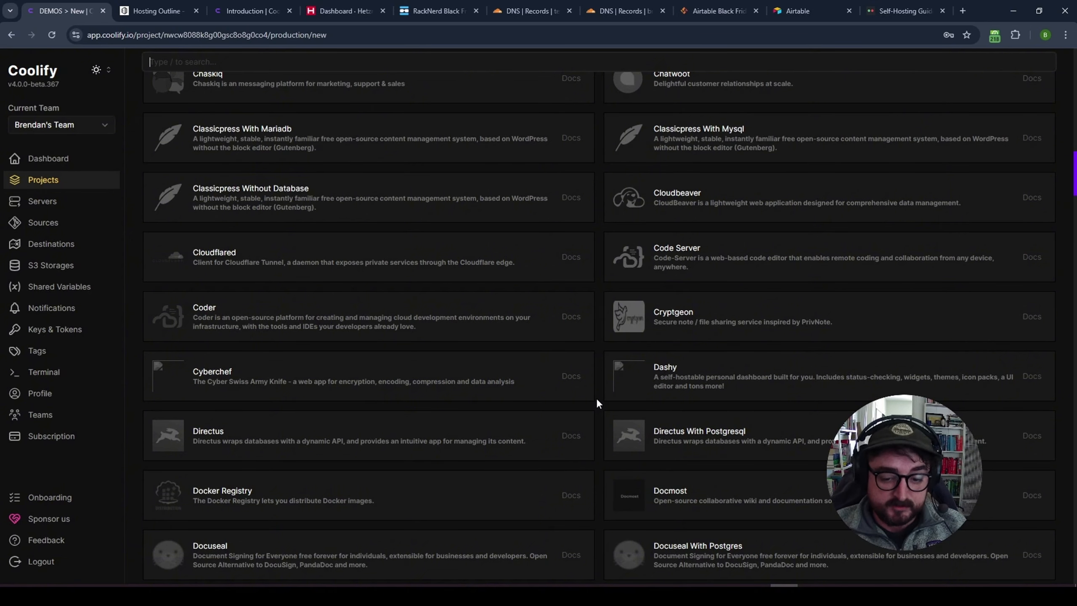
scroll(598, 403, down, 20)
scroll(597, 404, down, 20)
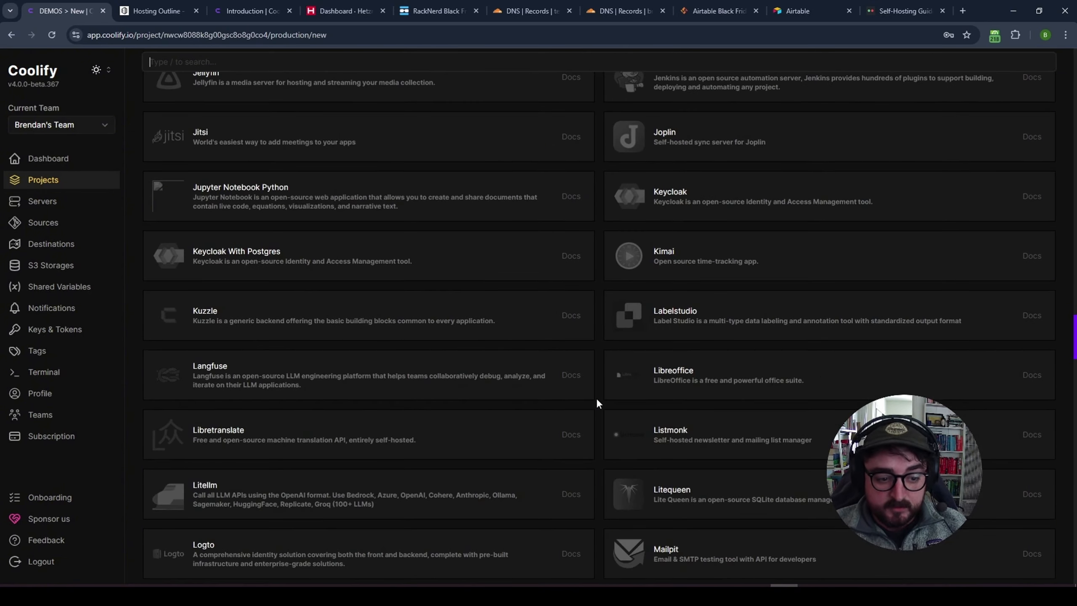
scroll(597, 403, down, 20)
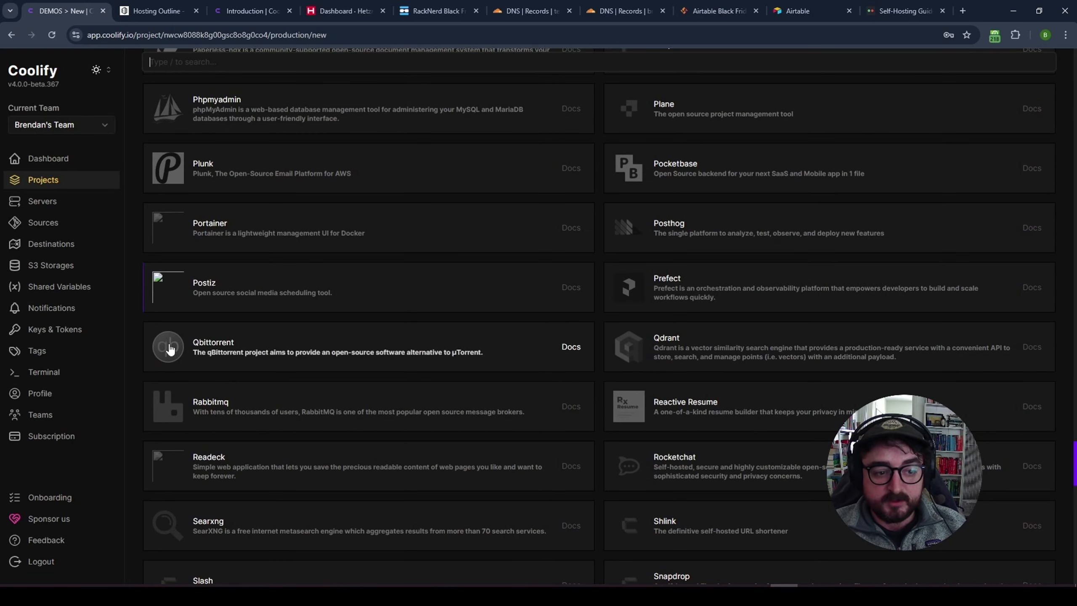
scroll(596, 354, down, 5)
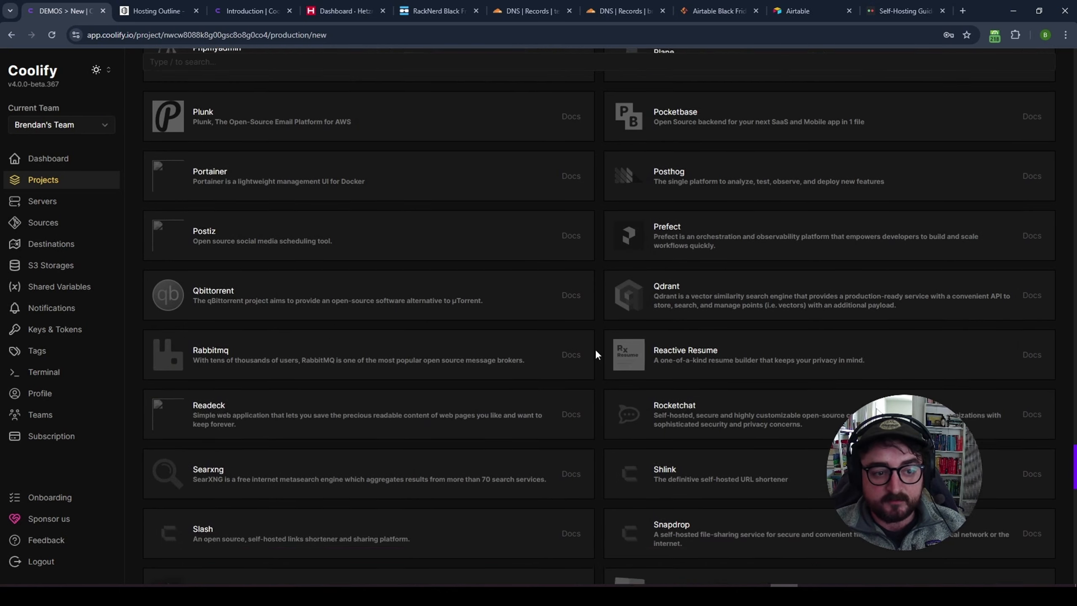
scroll(596, 354, down, 4)
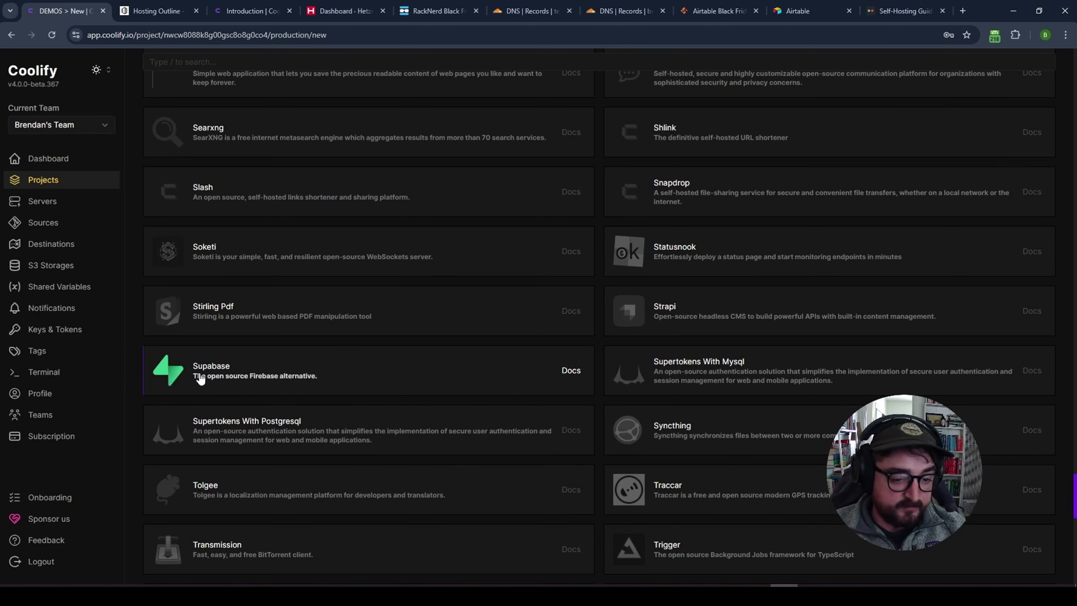
scroll(609, 399, down, 4)
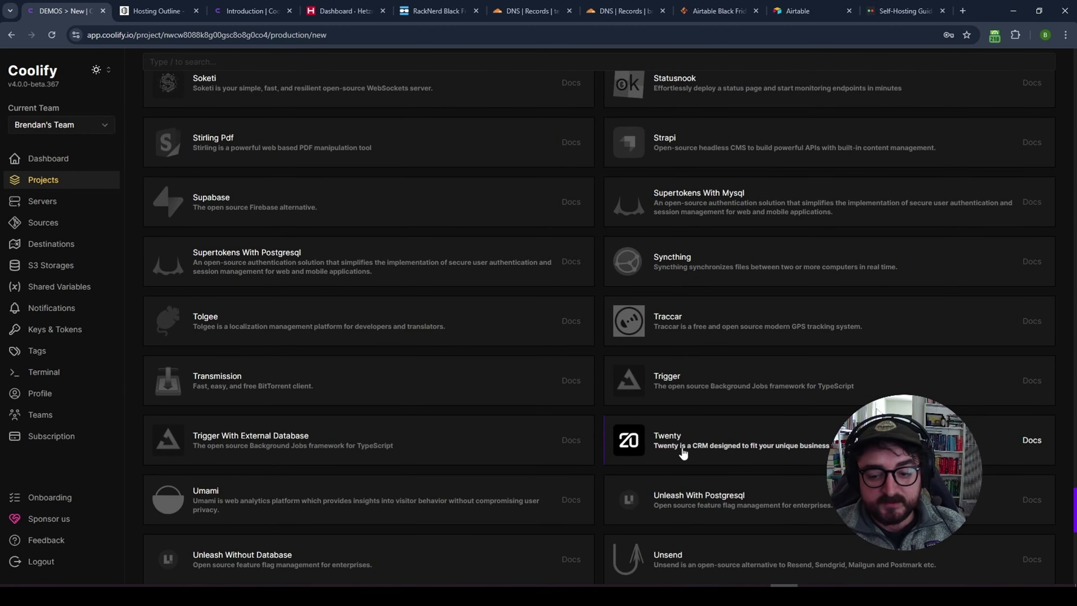
scroll(604, 439, down, 3)
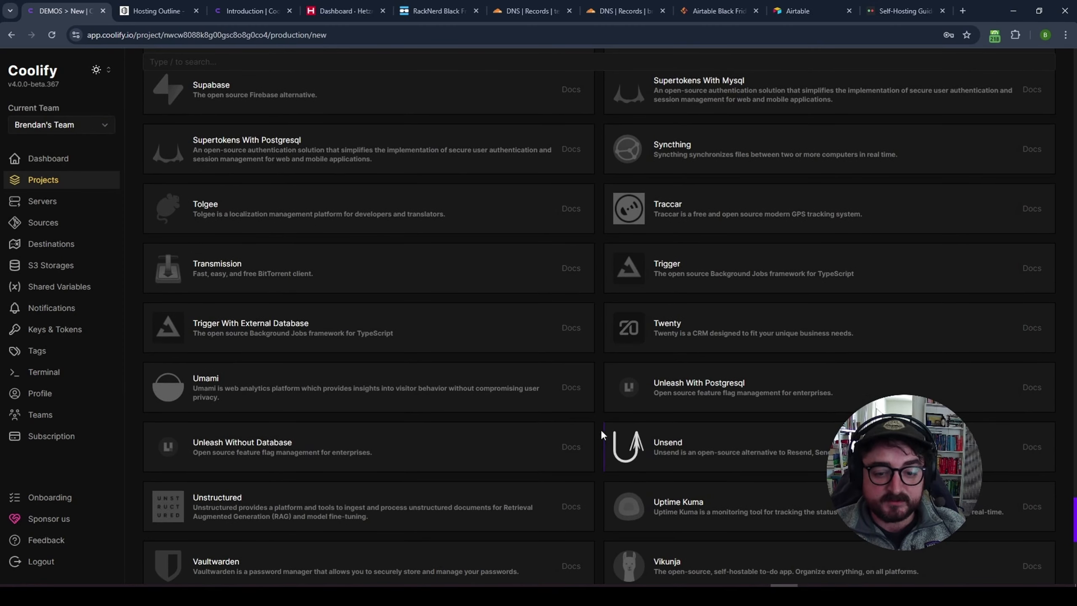
scroll(596, 420, up, 10)
scroll(597, 420, up, 20)
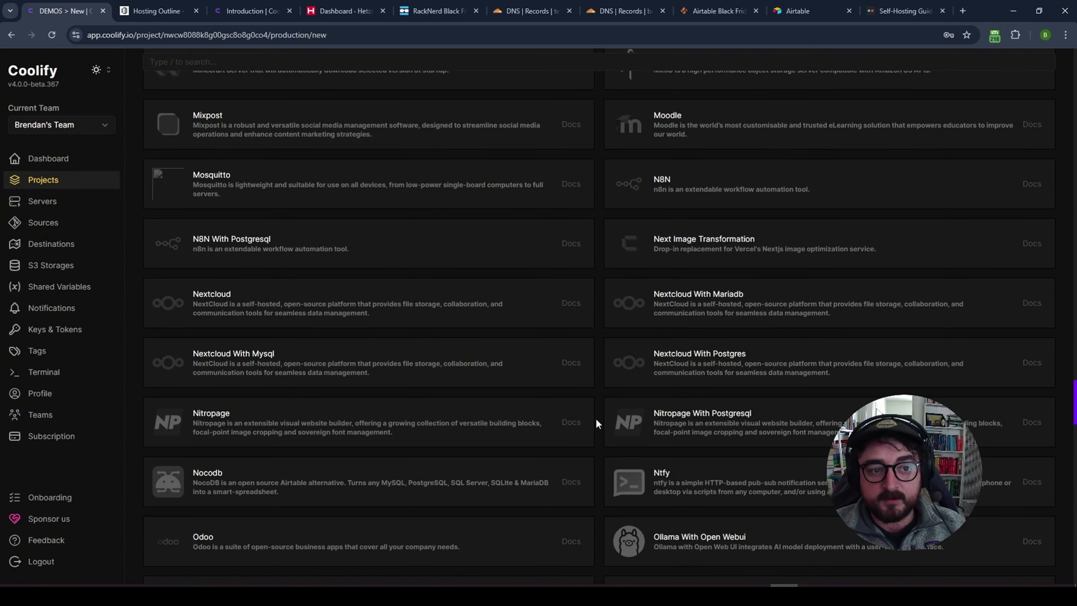
scroll(596, 418, up, 10)
- Go from the docs to the Coolify homepage, open Self-hosted and highlight the curl install.sh command
click(250, 10)
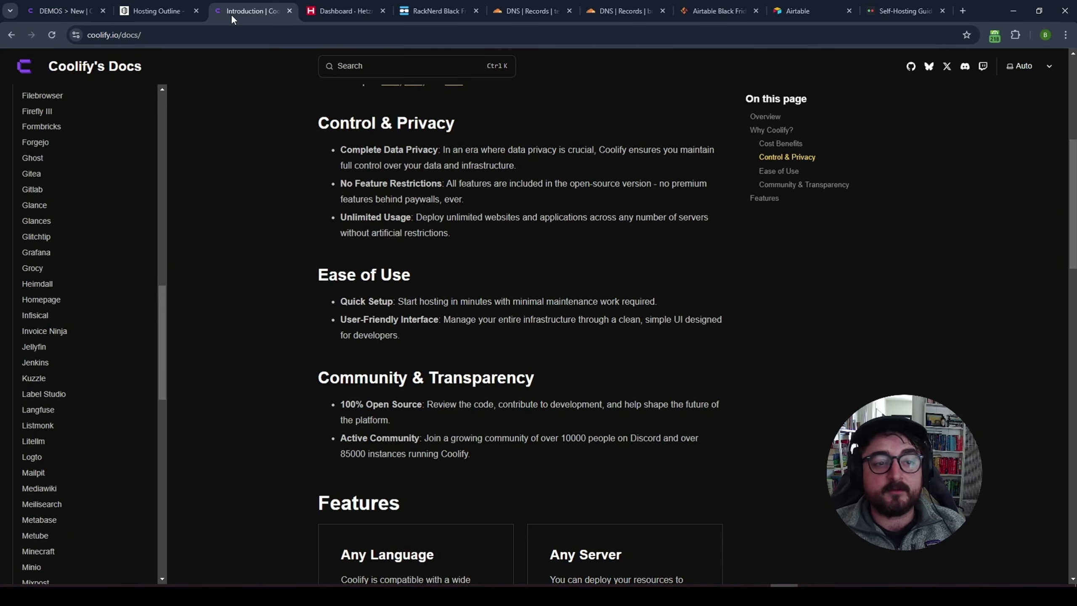
click(12, 35)
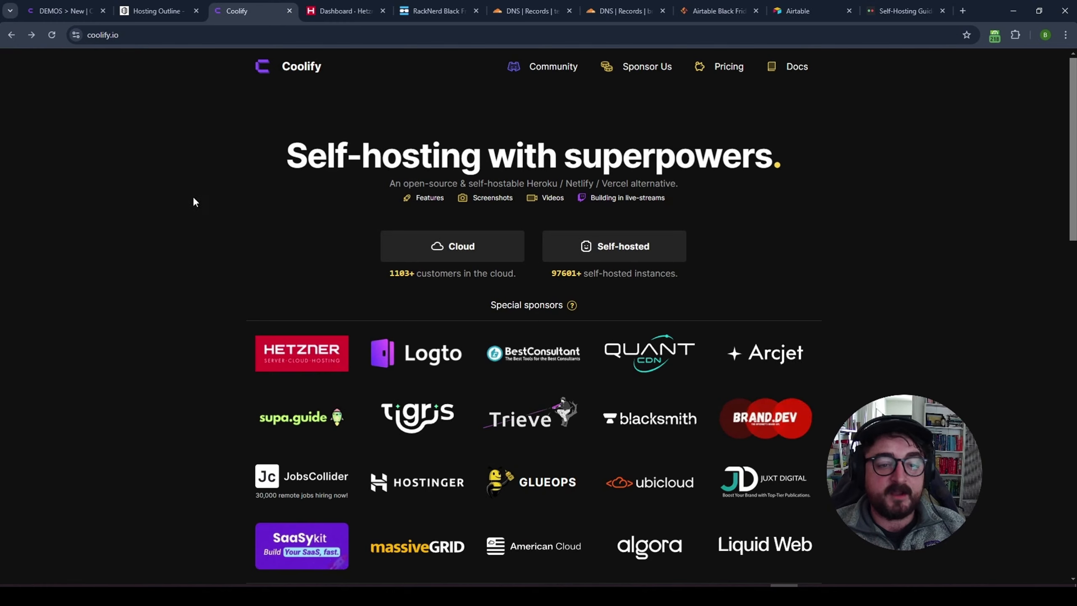
click(609, 248)
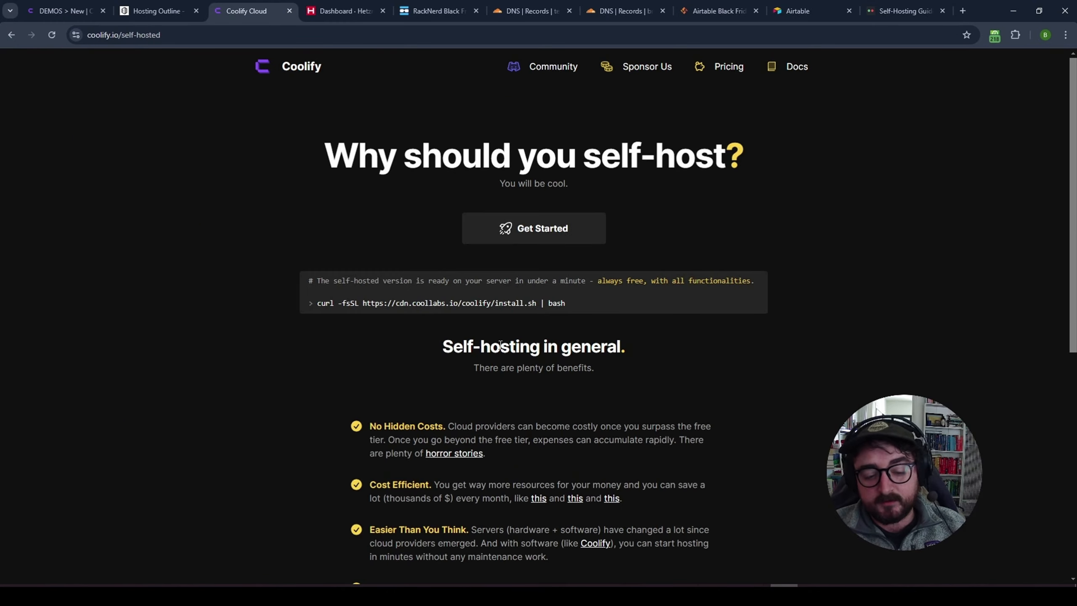
scroll(394, 412, down, 4)
scroll(456, 405, up, 4)
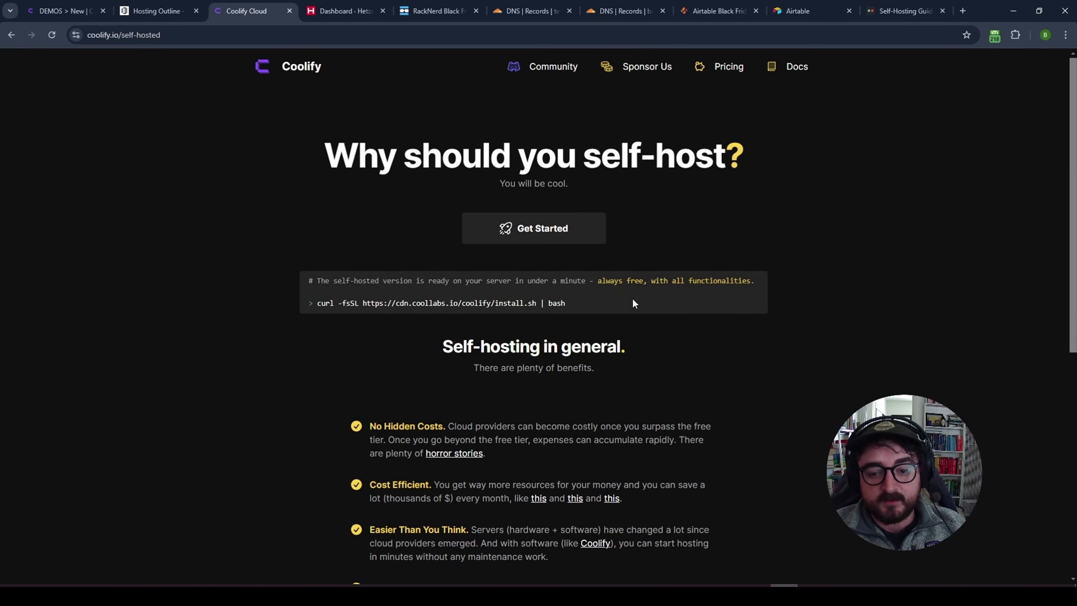
drag(633, 299, 313, 311)
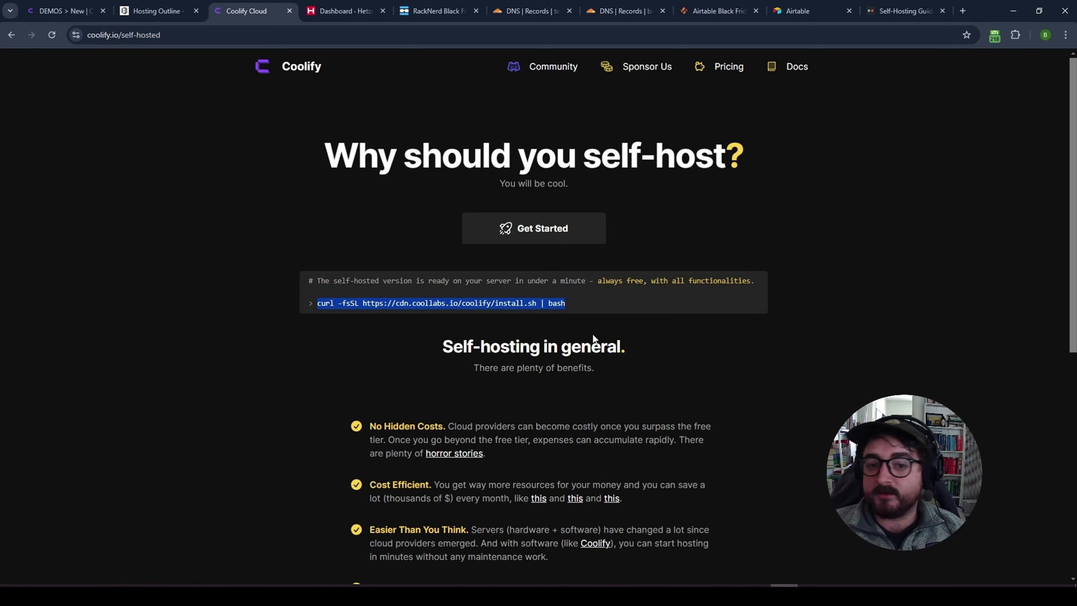
click(176, 316)
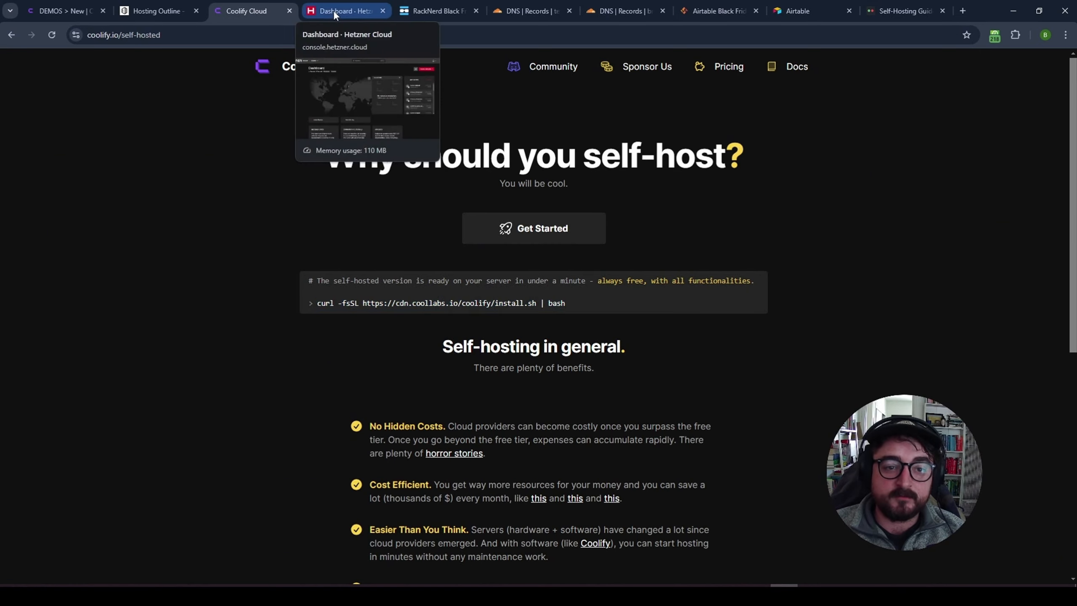
- On RackNerd's Black Friday page, compare the 1GB $10.99, 2.5GB and 3GB $27.89 yearly prices
click(410, 10)
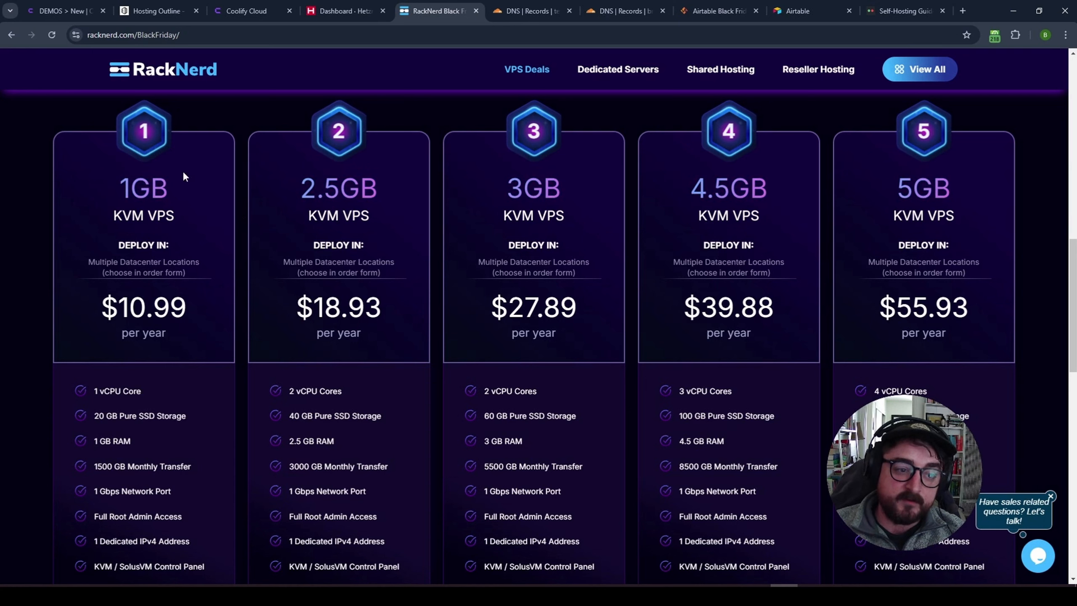
drag(111, 309, 122, 331)
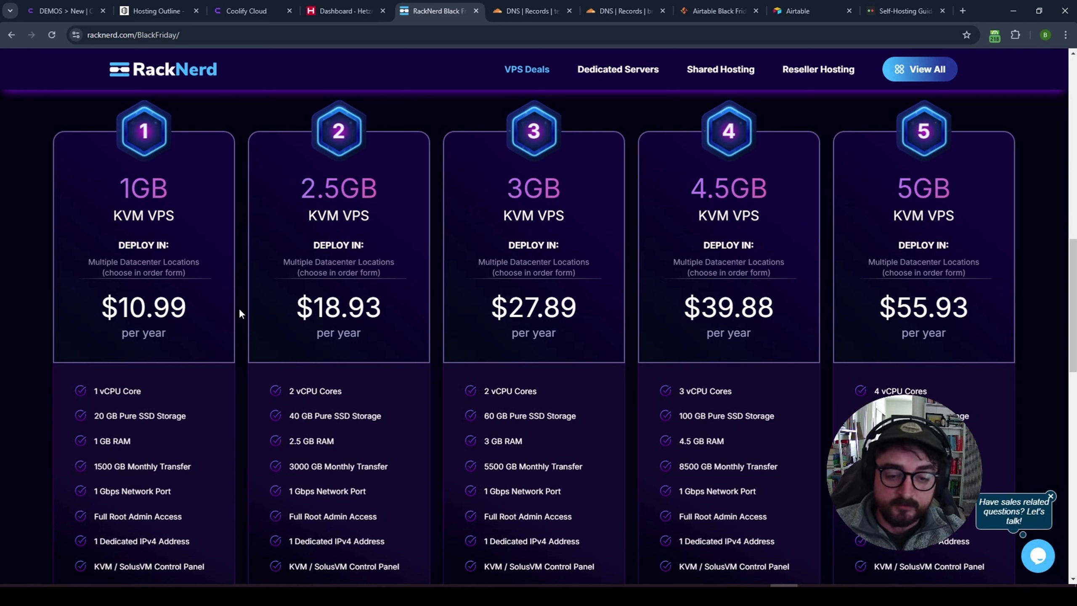
drag(380, 331, 310, 334)
click(437, 305)
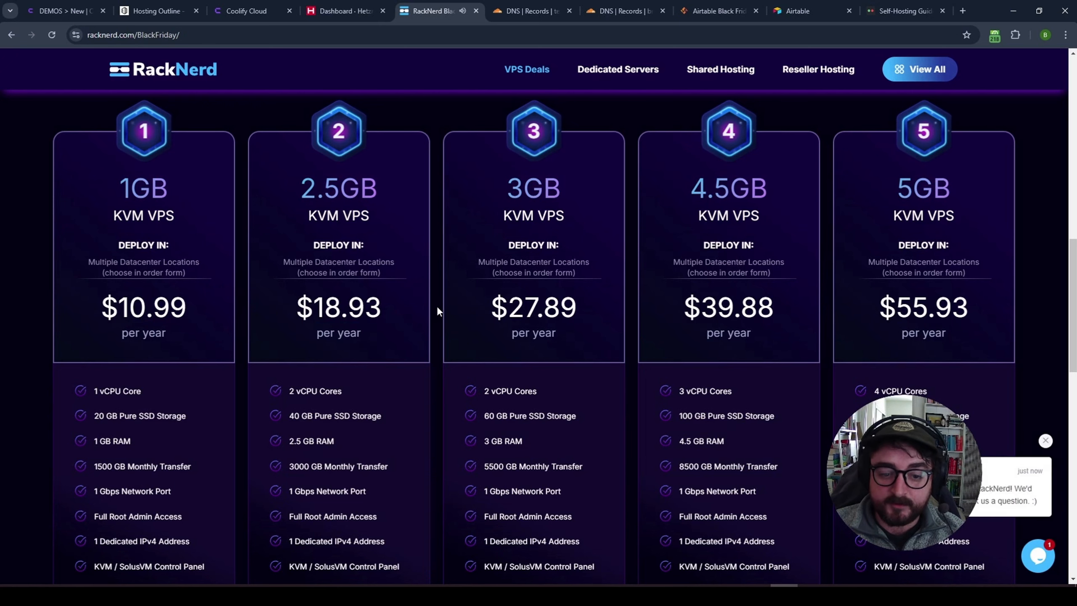
scroll(494, 221, down, 3)
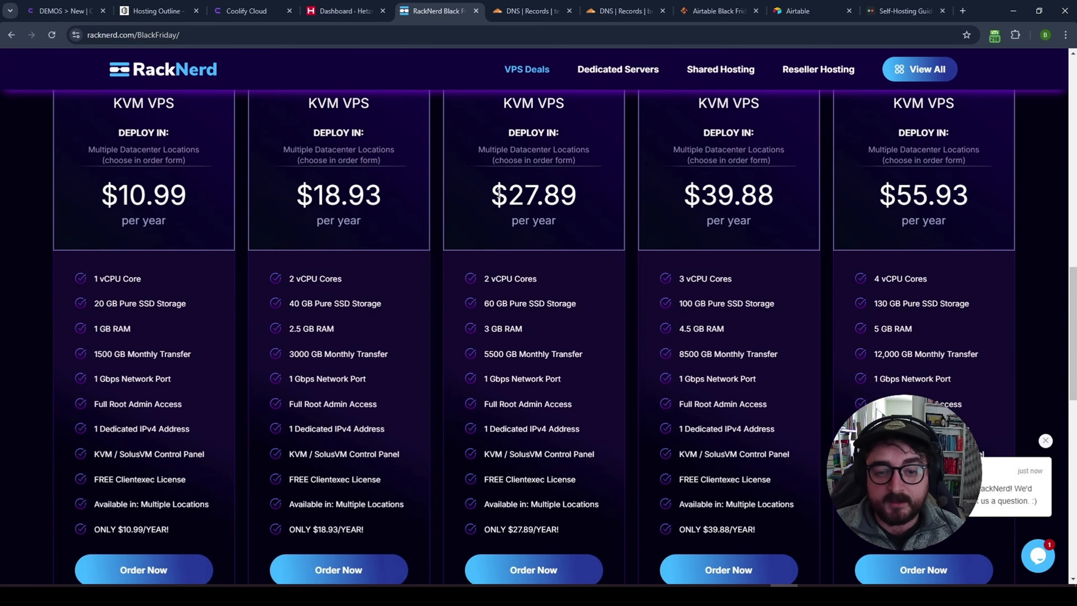
drag(492, 200, 589, 197)
click(580, 213)
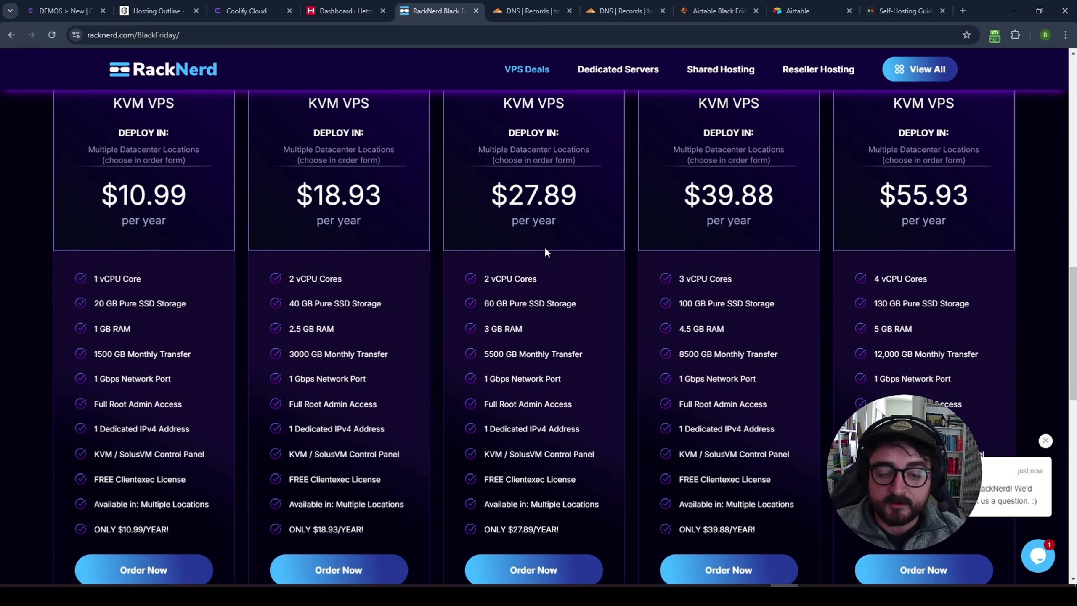
- Check the 3GB plan's 2 vCPU cores and the 5GB $55.93 plan, then go to Hetzner Cloud
scroll(546, 252, up, 3)
drag(506, 188, 570, 191)
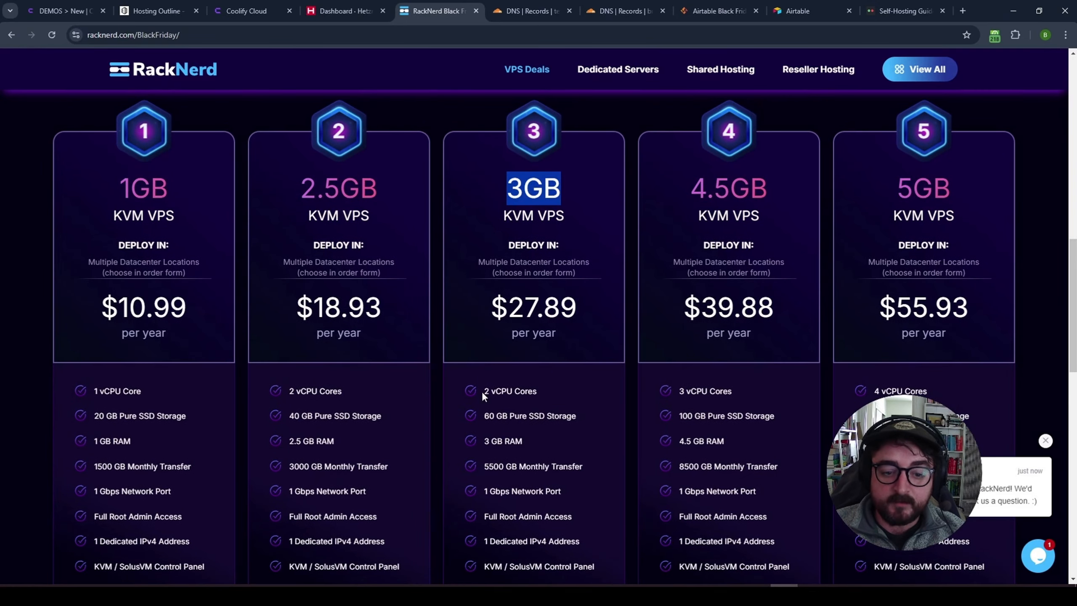
drag(481, 391, 552, 393)
click(628, 324)
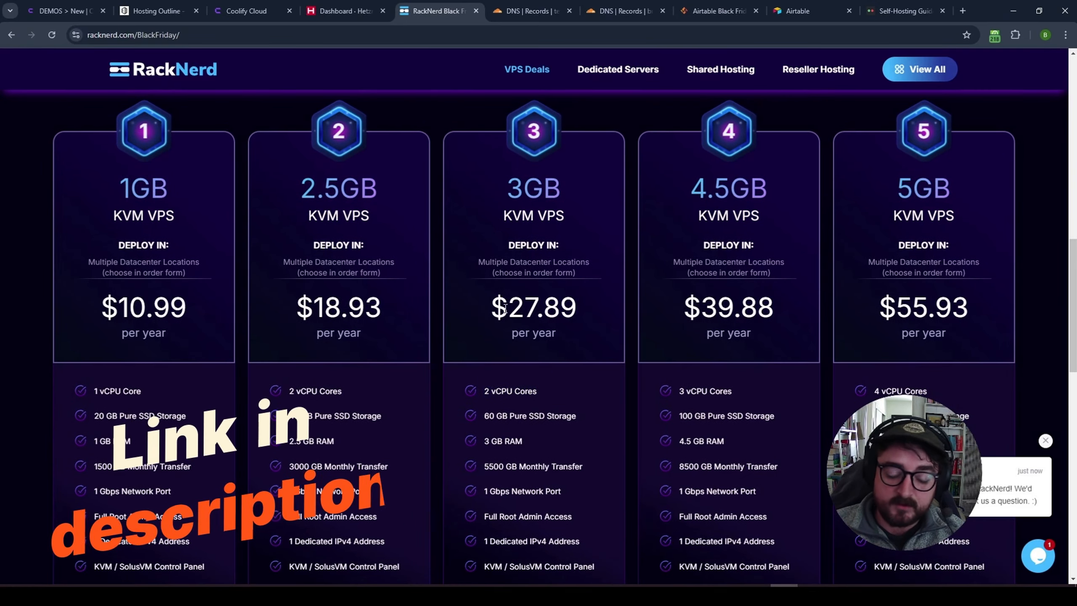
drag(899, 189, 952, 193)
scroll(961, 251, down, 3)
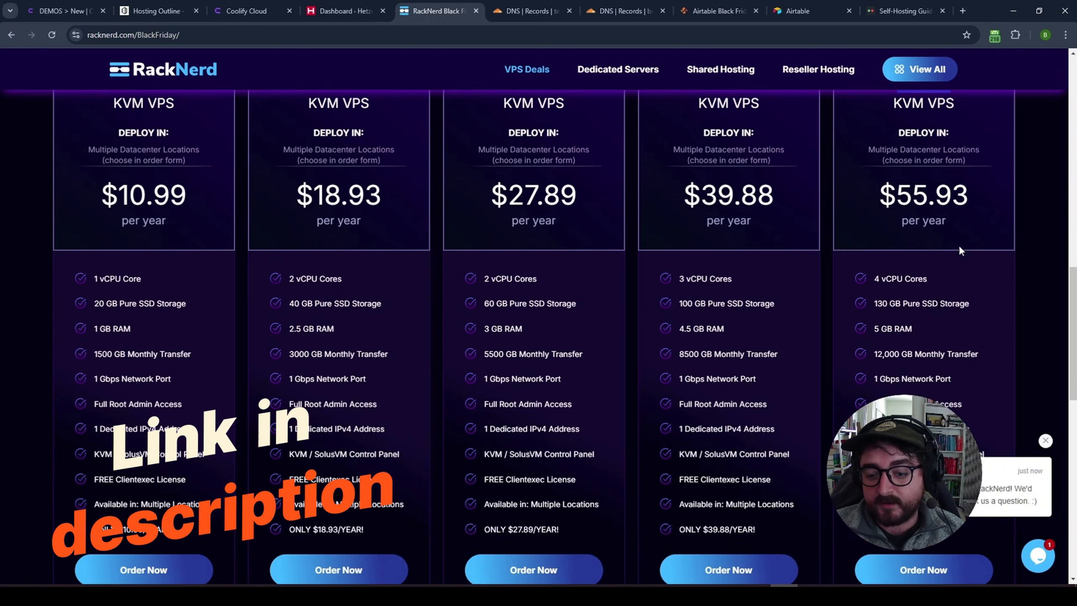
drag(959, 253, 893, 302)
scroll(974, 292, up, 3)
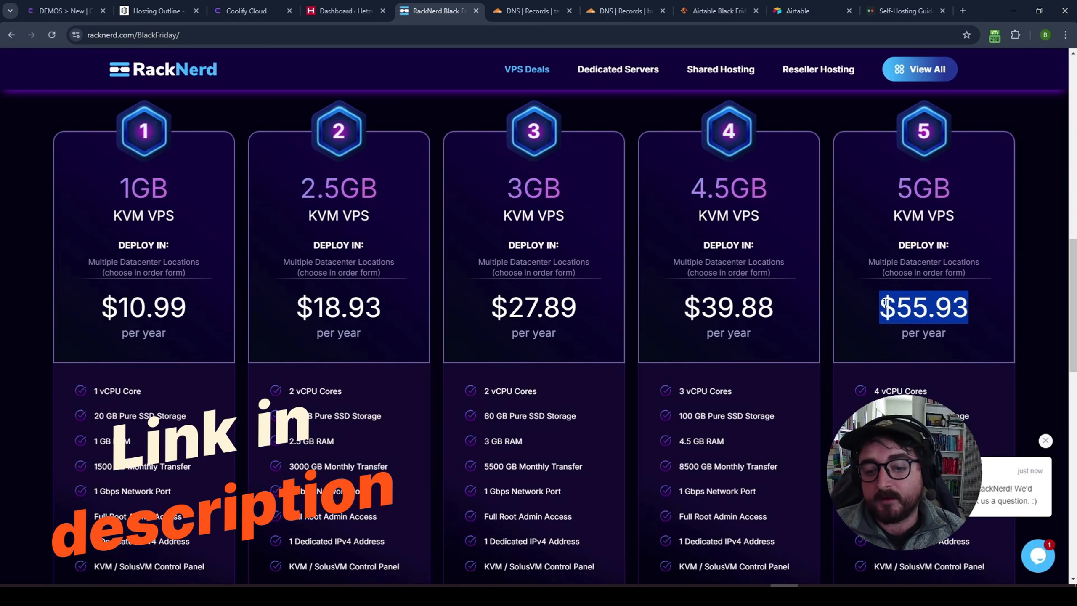
click(827, 302)
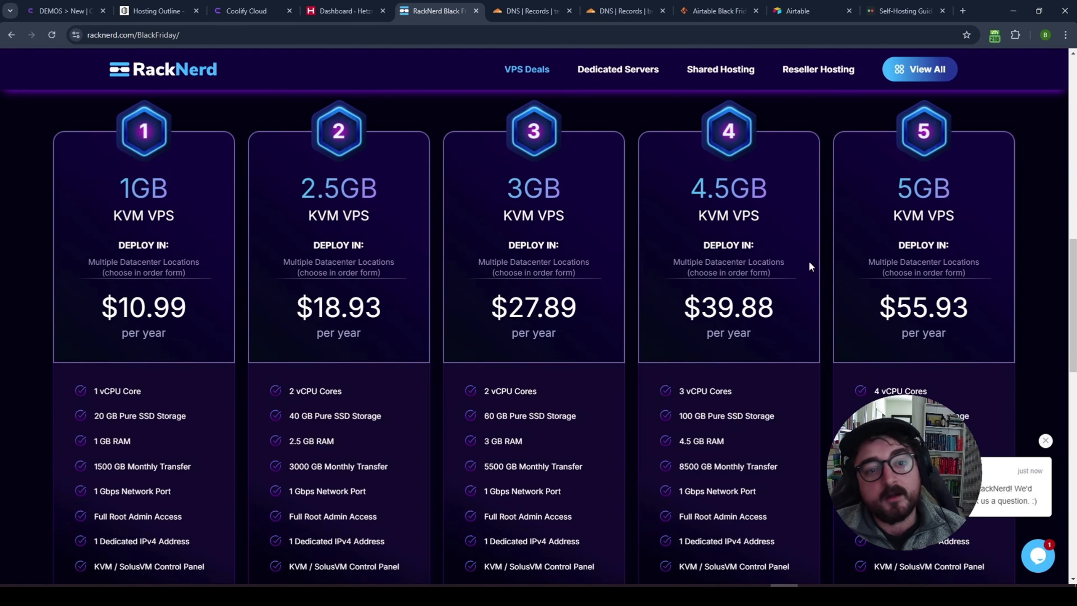
click(331, 15)
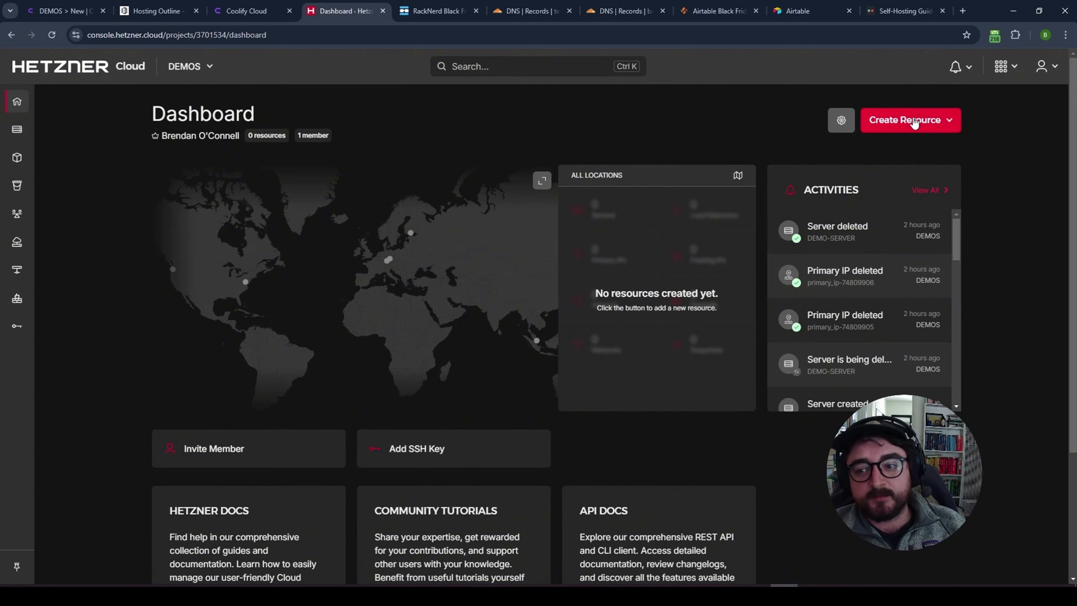
- Start creating a new server, trying Ashburn, VA and Hillsboro, OR as locations
click(912, 121)
click(900, 160)
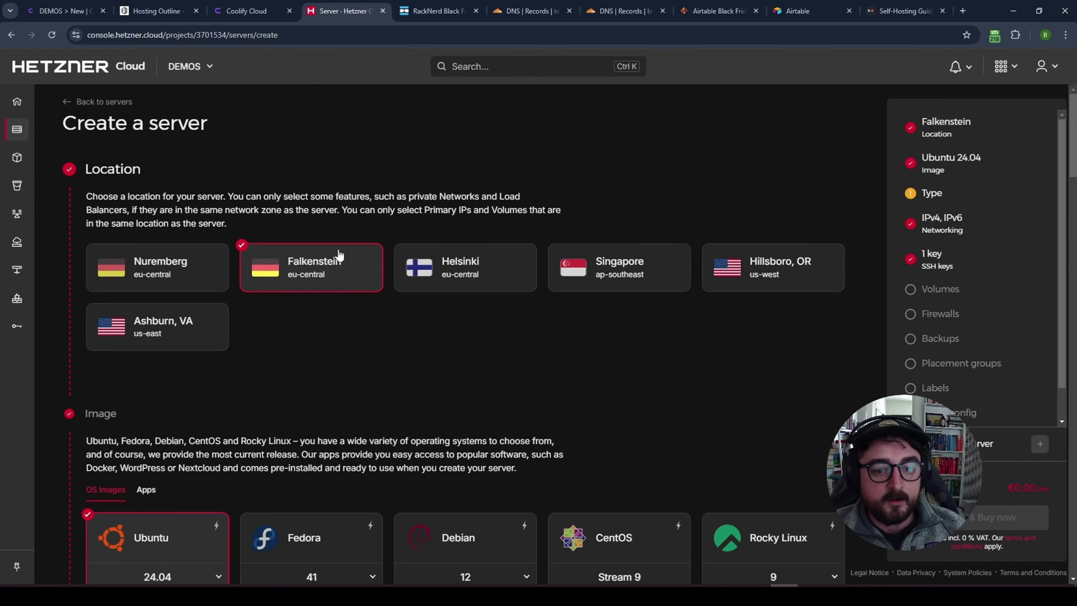
click(179, 341)
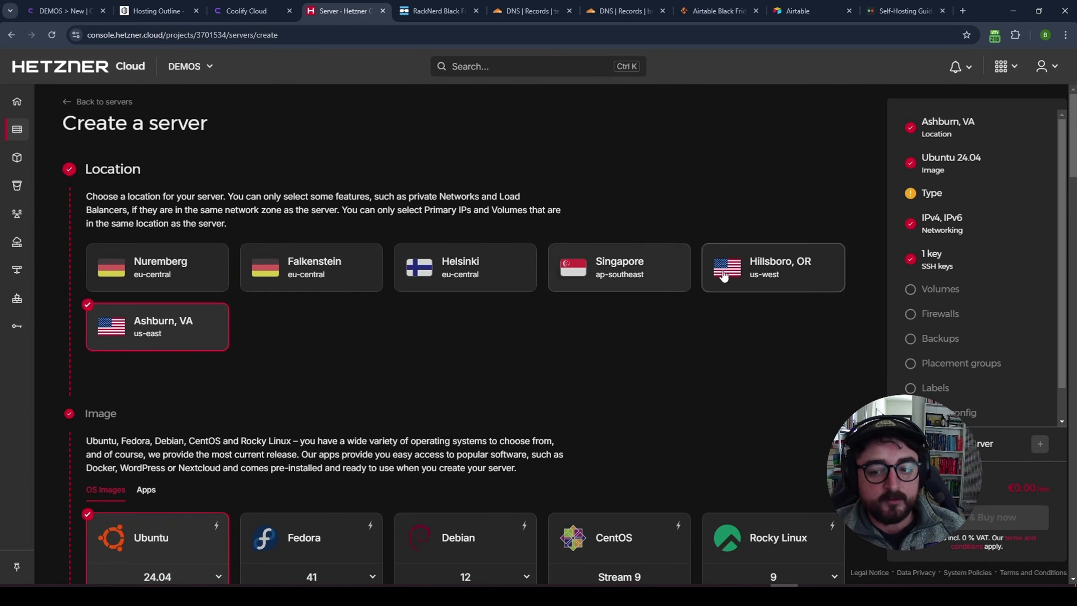
click(763, 270)
click(169, 331)
click(763, 269)
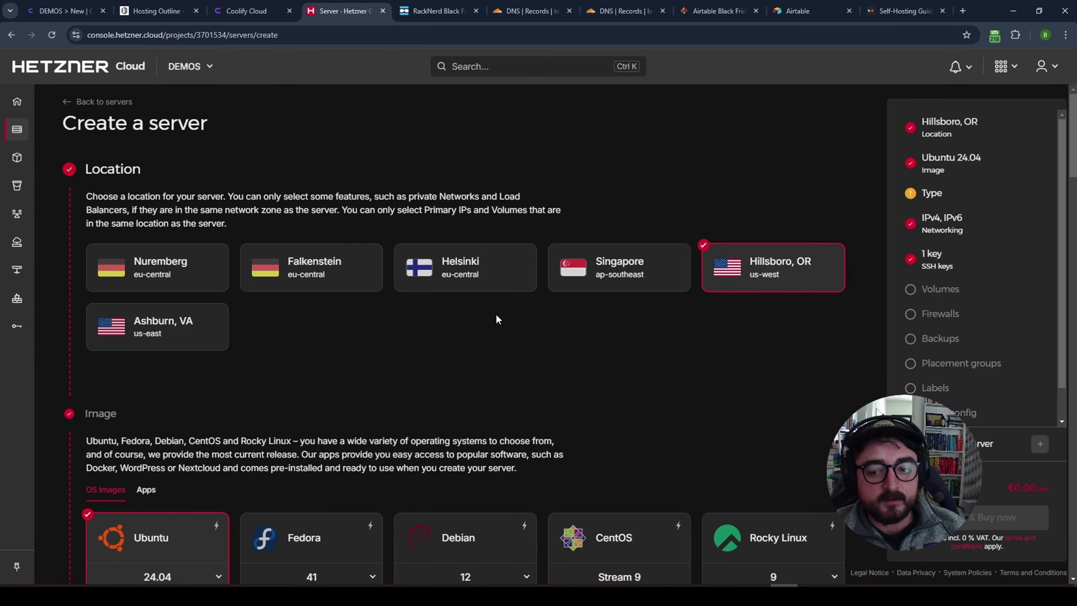
click(186, 331)
scroll(378, 329, down, 5)
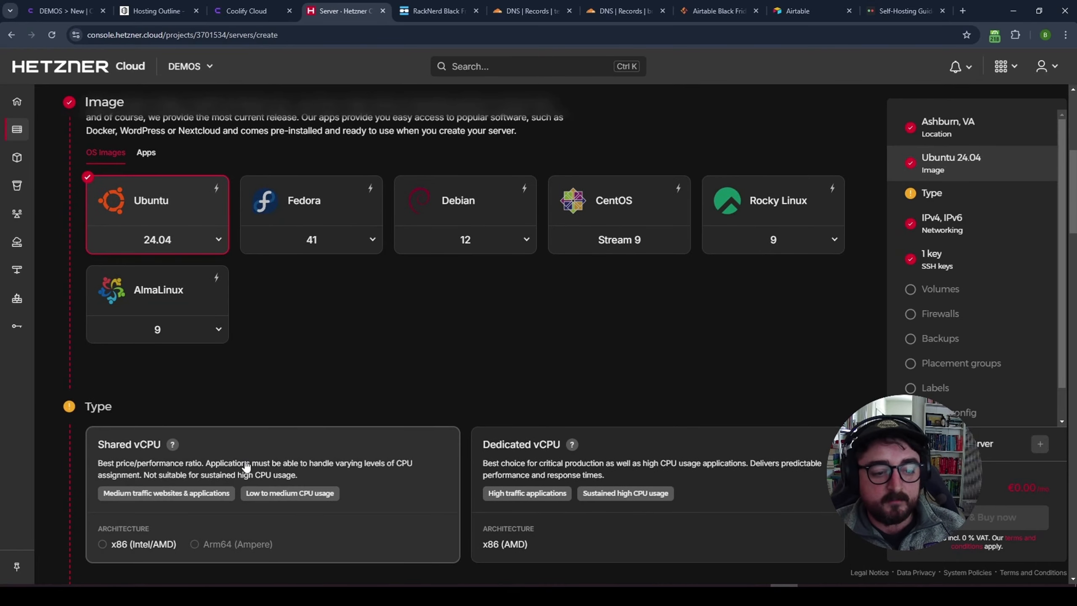
- Choose Shared vCPU x86 servers and compare plans such as CPX31 with 8 GB RAM
click(244, 465)
scroll(229, 382, down, 8)
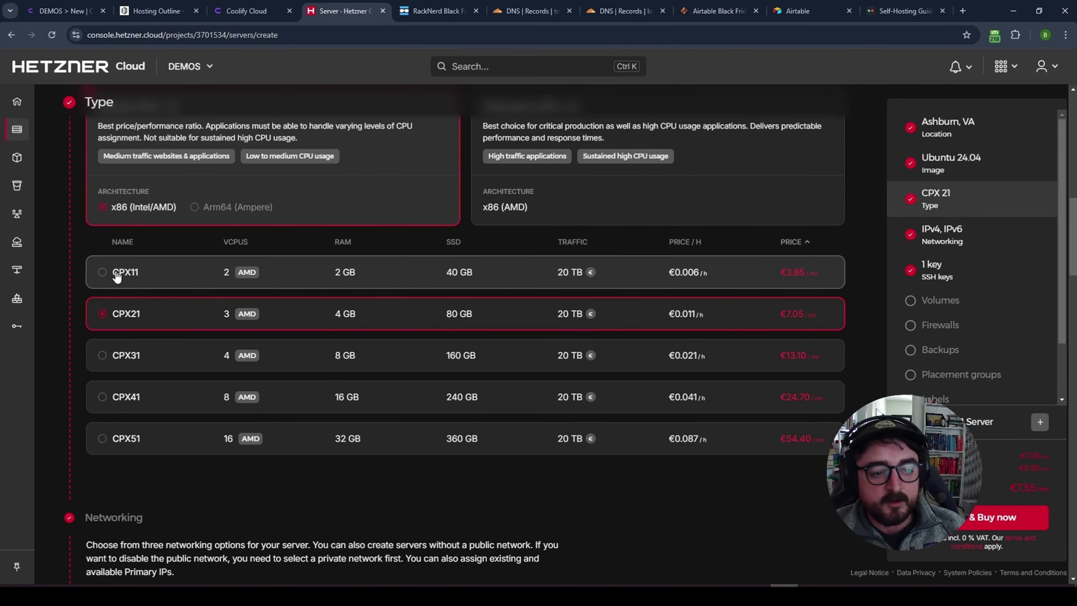
scroll(390, 483, up, 1)
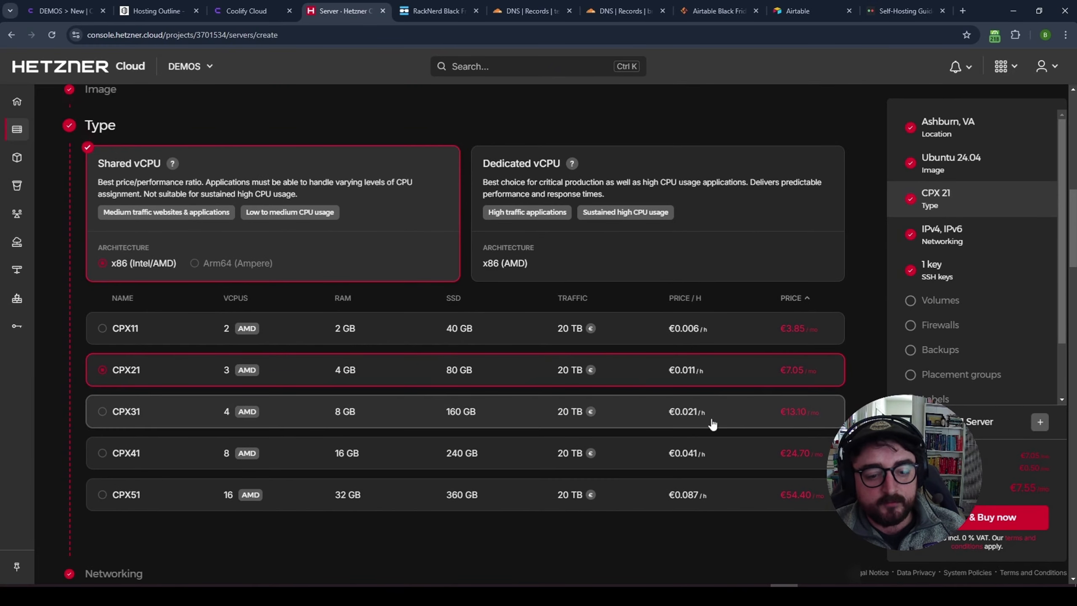
drag(358, 416, 818, 418)
scroll(166, 422, up, 7)
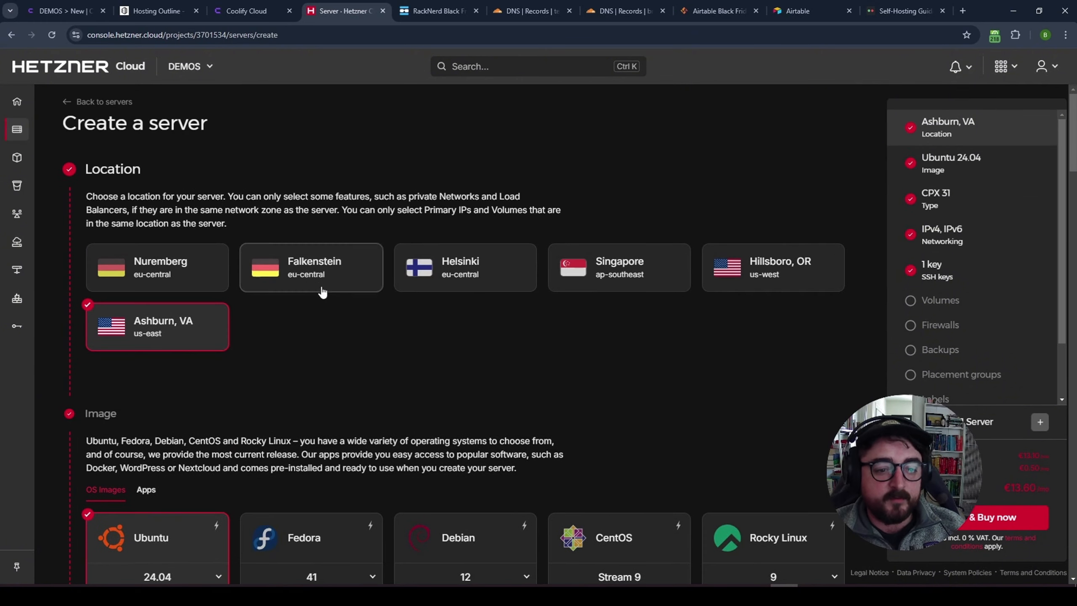
- Set the server location to Helsinki after trying Falkenstein and Nuremberg
click(317, 271)
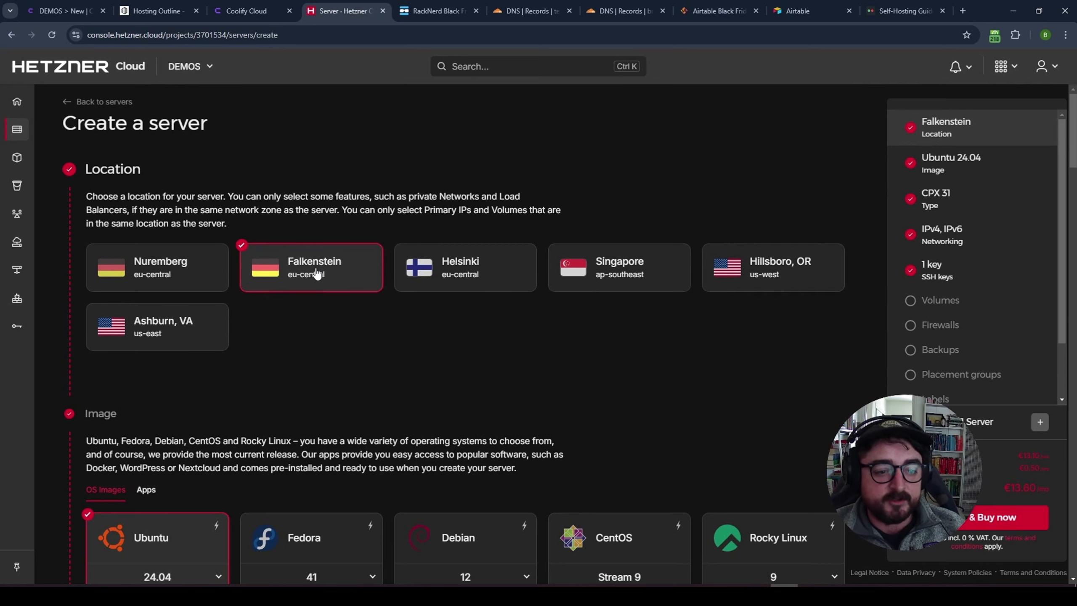
click(207, 276)
click(447, 269)
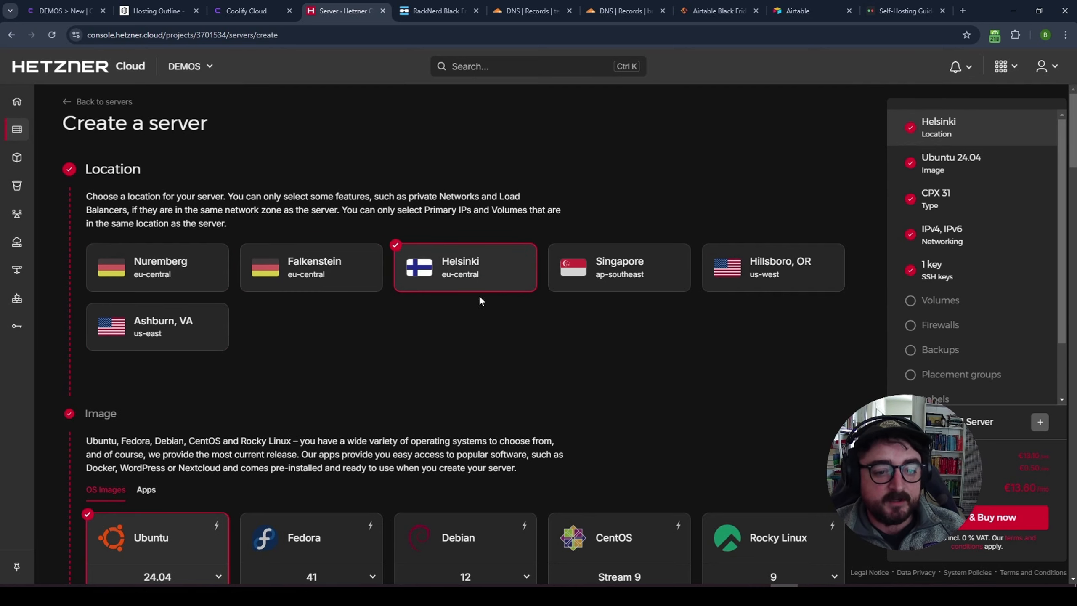
scroll(469, 356, down, 10)
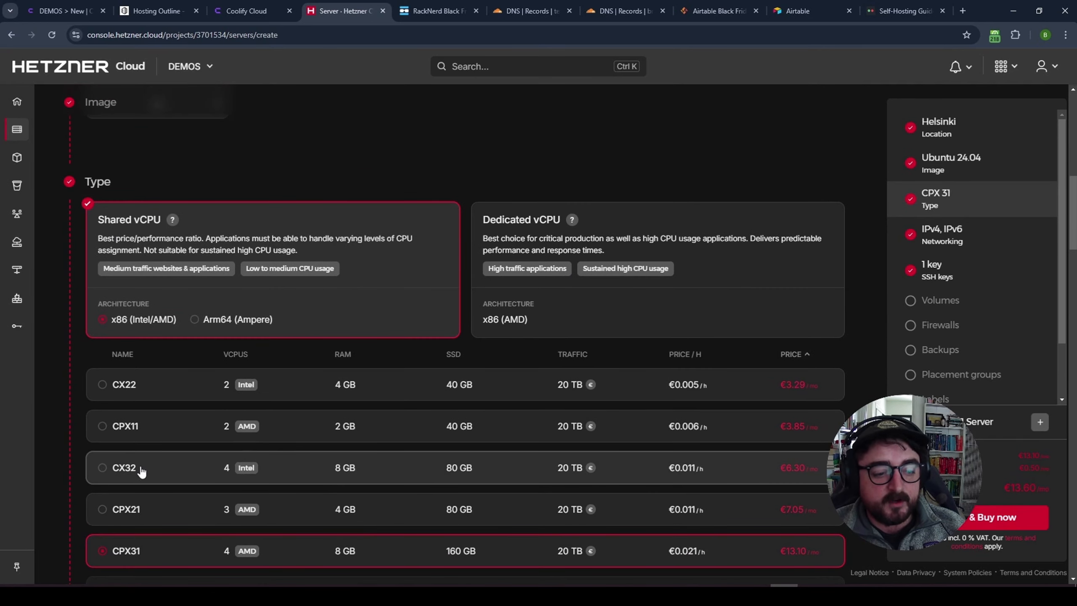
- Select the CX32 server type, noting its €6.30 price, 4 vCPUs and 8 GB RAM
drag(140, 469, 305, 471)
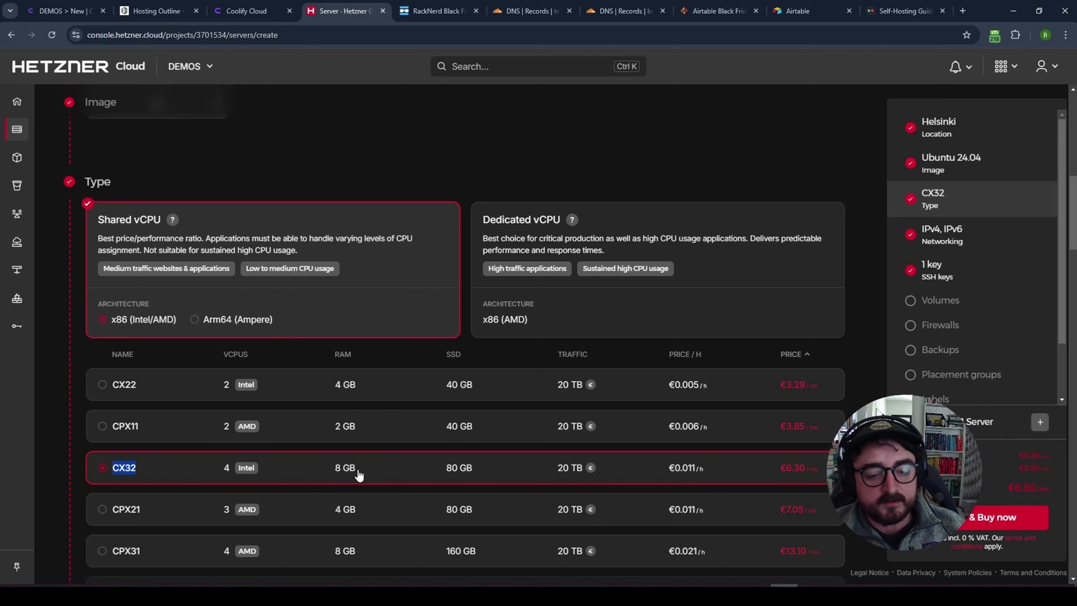
drag(779, 468, 810, 468)
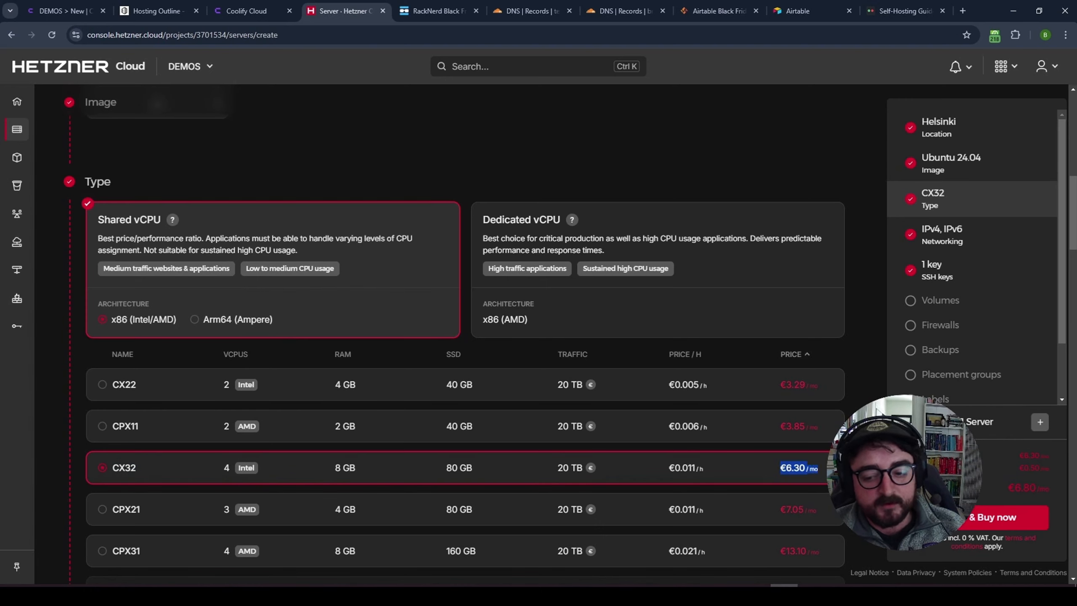
click(804, 470)
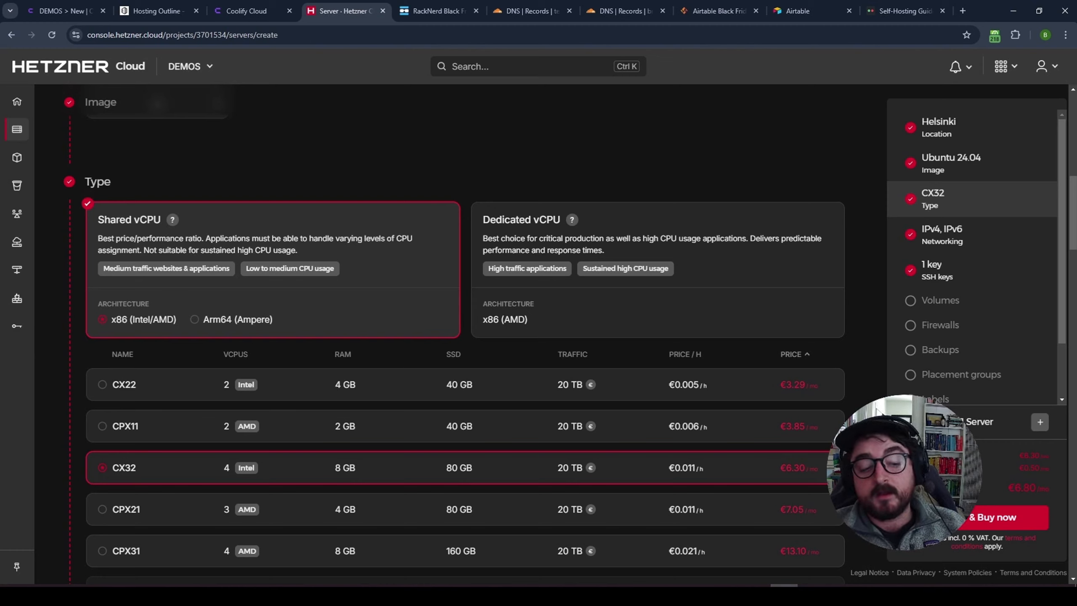
drag(223, 473, 818, 475)
click(842, 475)
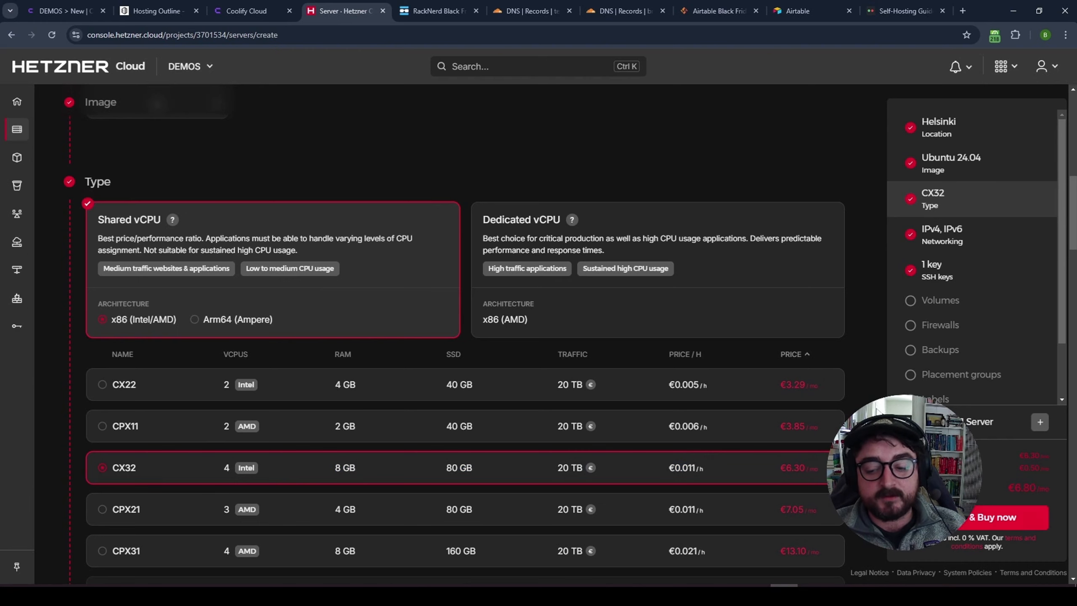
- Review the Networking and SSH key settings, then create the server with Create & Buy now
scroll(144, 325, down, 10)
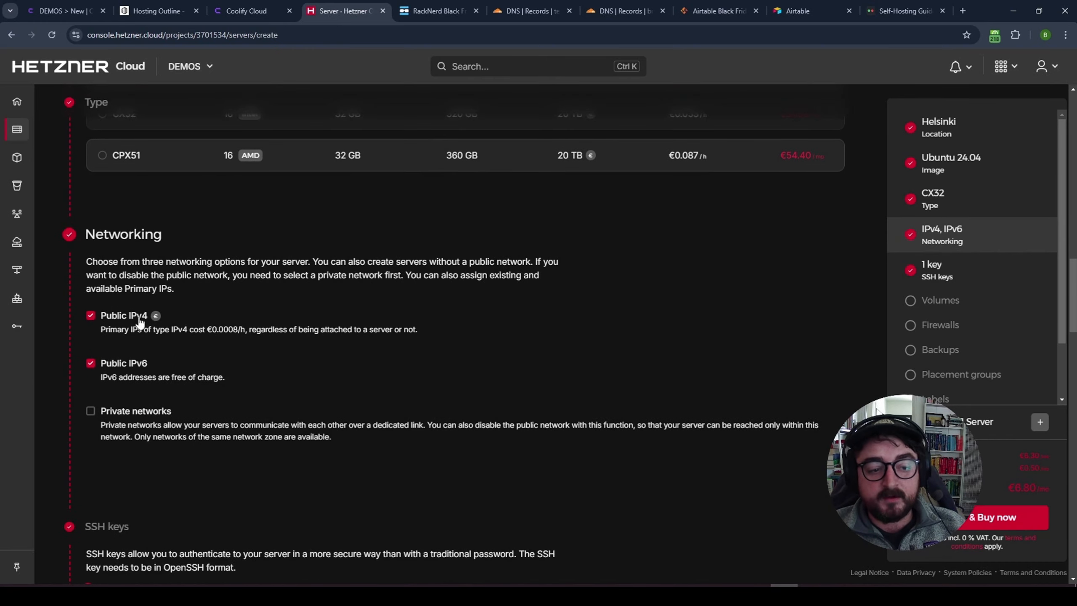
scroll(184, 281, down, 6)
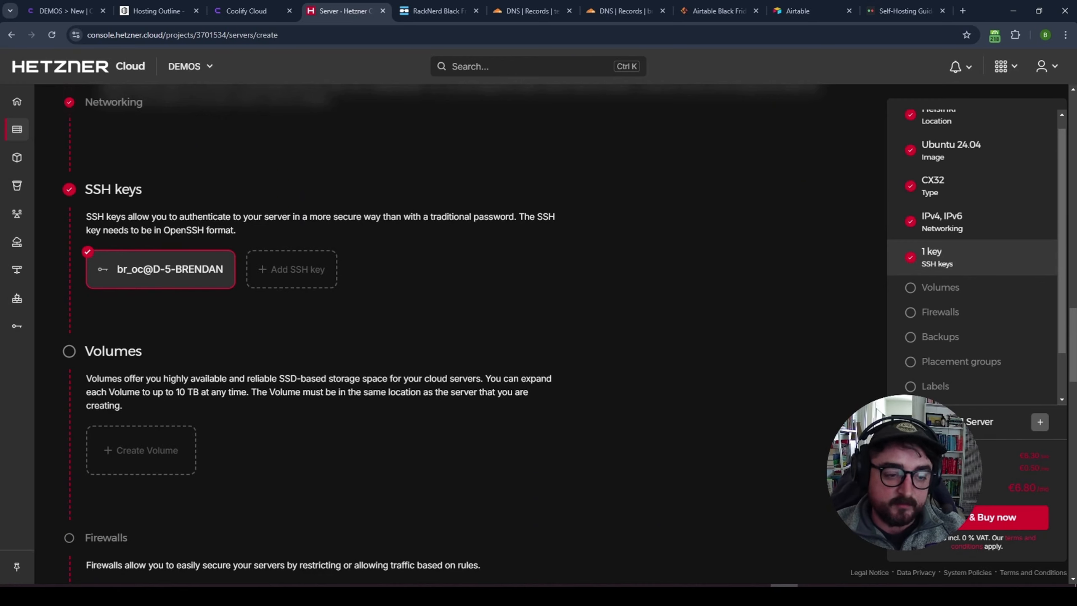
click(975, 524)
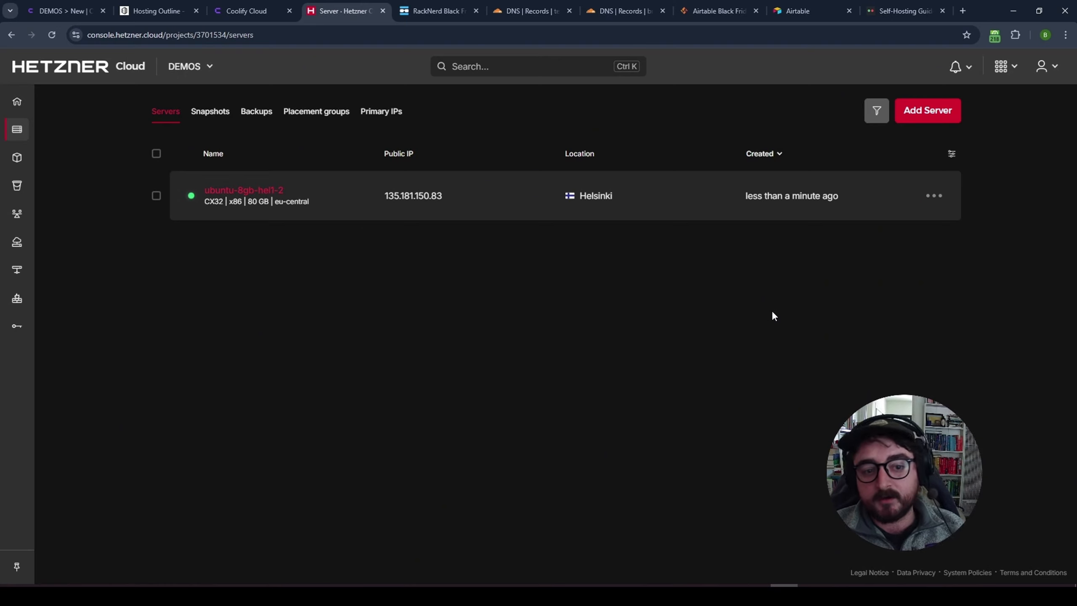
- Copy the server's IP 135.181.150.83, close the RackNerd tab and bring up coolify-demo.txt
click(408, 203)
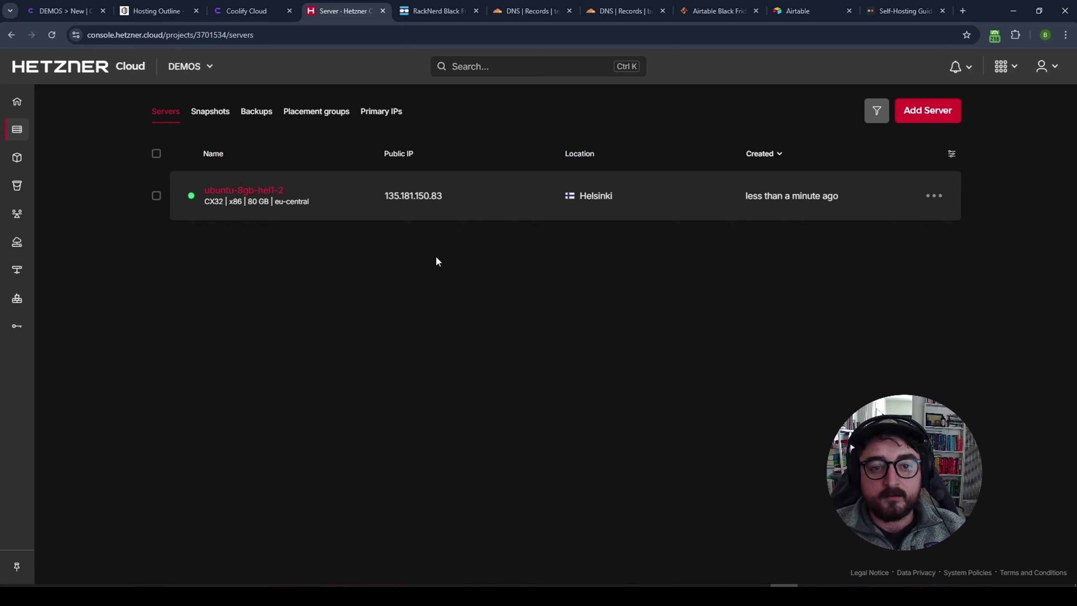
middle_click(416, 13)
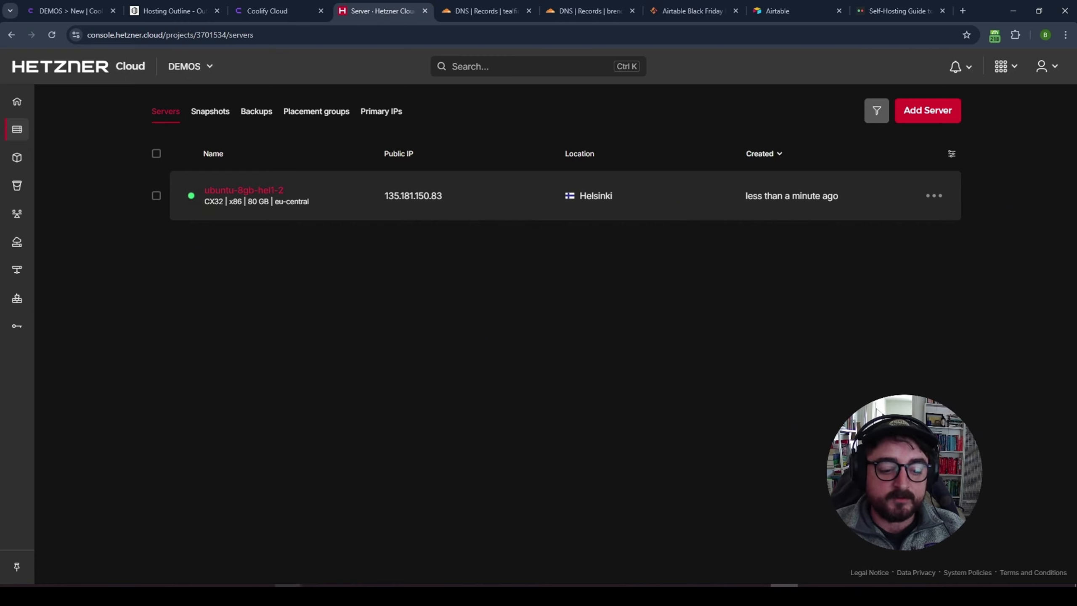
mouse_move(288, 585)
click(246, 538)
scroll(461, 259, down, 5)
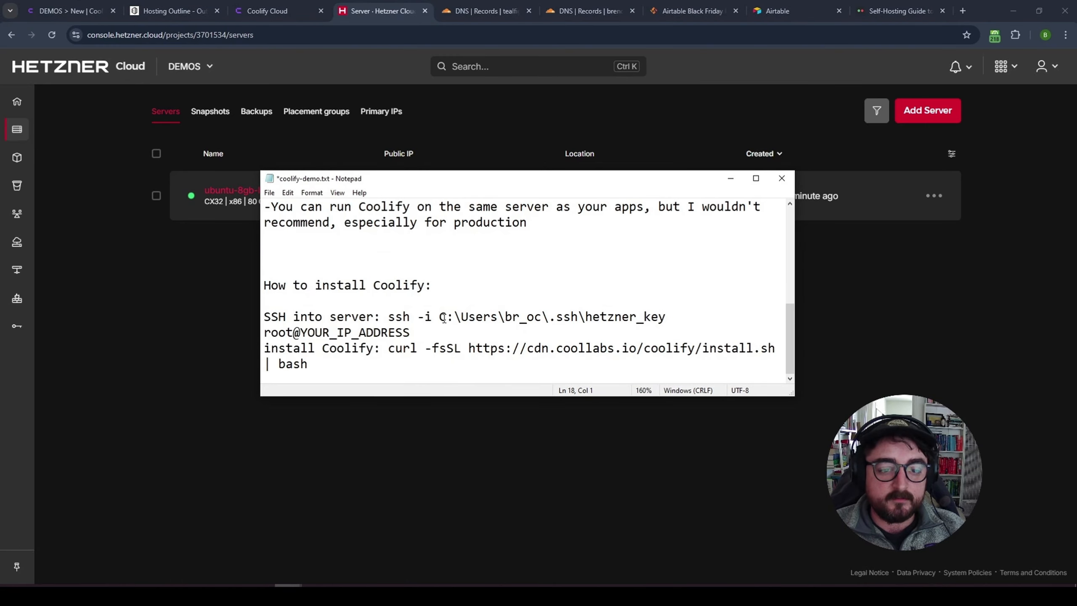
- Paste the IP over YOUR_IP_ADDRESS in the ssh command that uses the hetzner_key file
click(432, 333)
drag(267, 282, 432, 285)
click(380, 316)
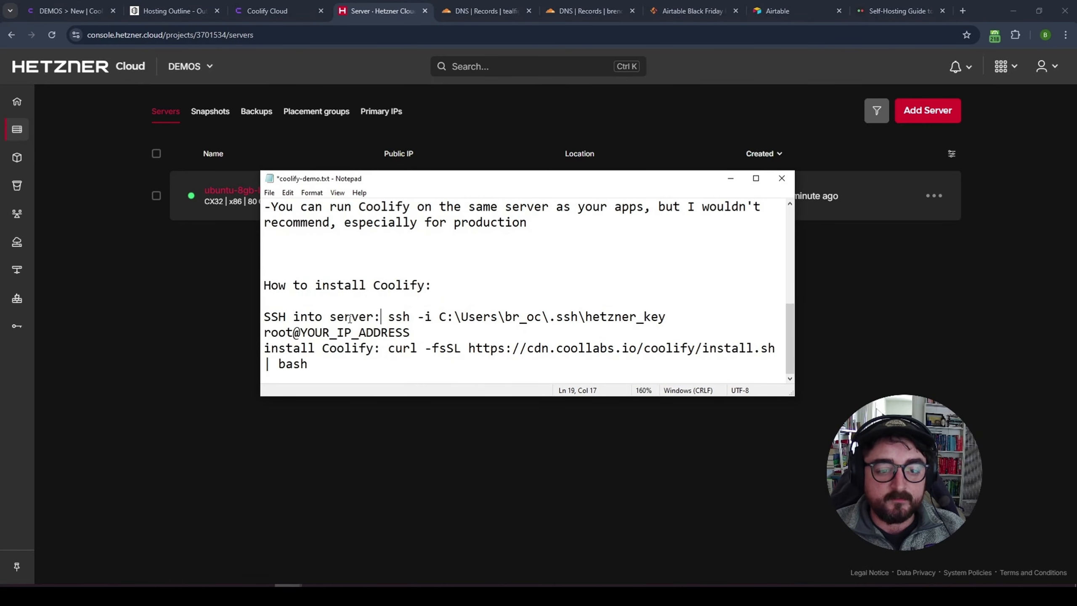
drag(388, 317, 667, 318)
drag(439, 317, 667, 318)
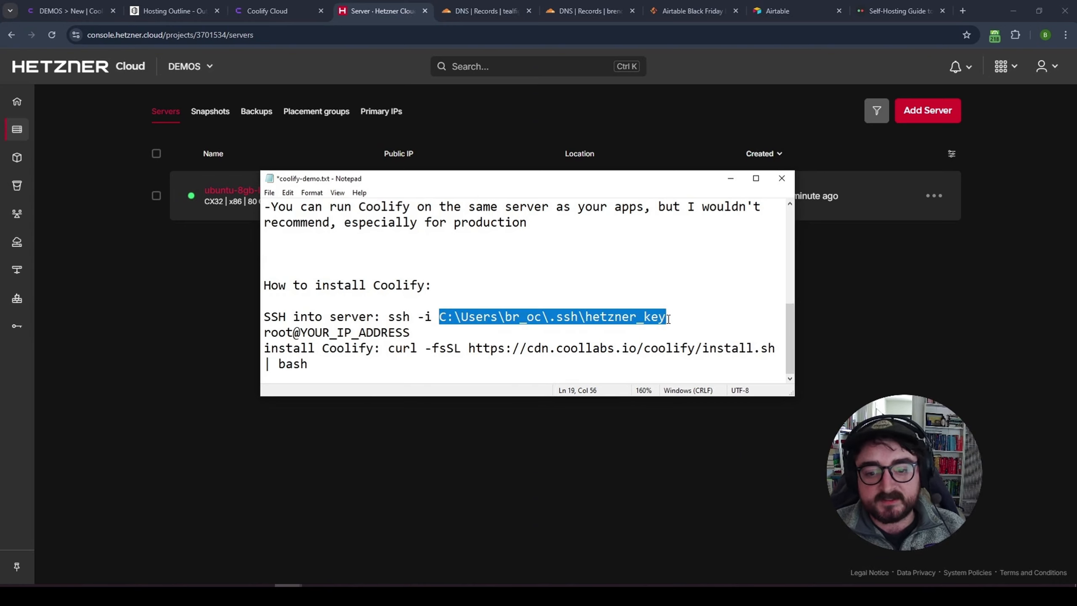
drag(667, 318, 299, 333)
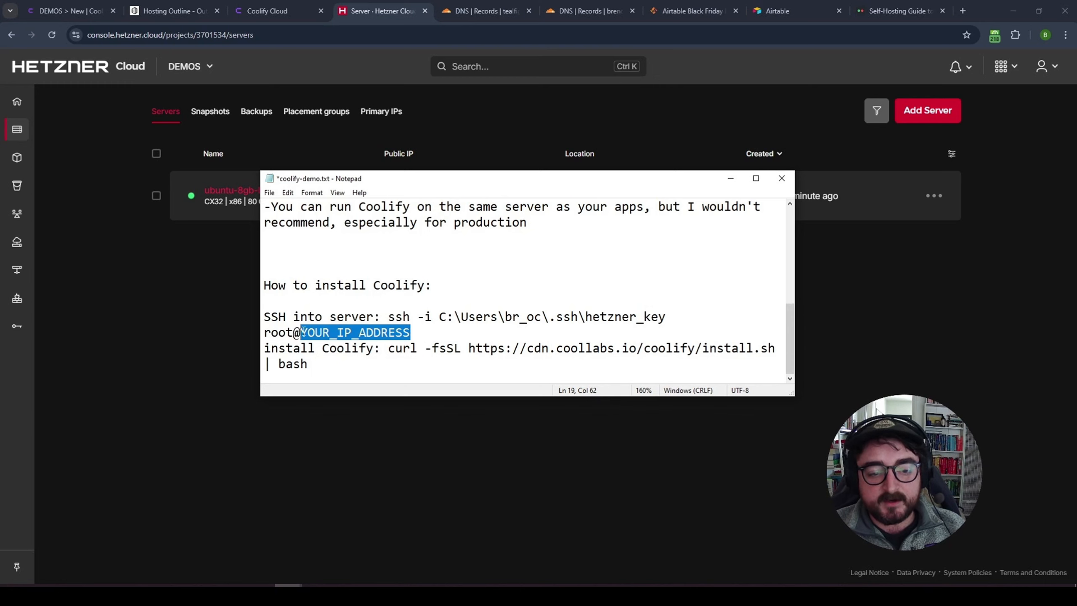
key(ctrl+v)
drag(420, 345, 389, 332)
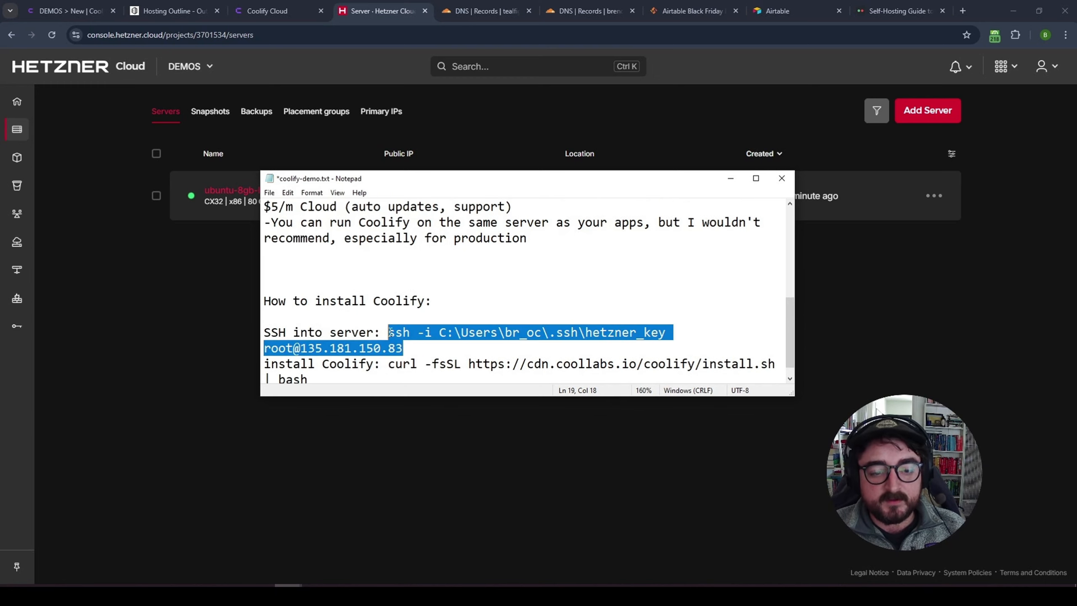
click(187, 361)
- Open Command Prompt and run the pasted ssh -i login command, which fails host key verification
key(super)
text(cmd)
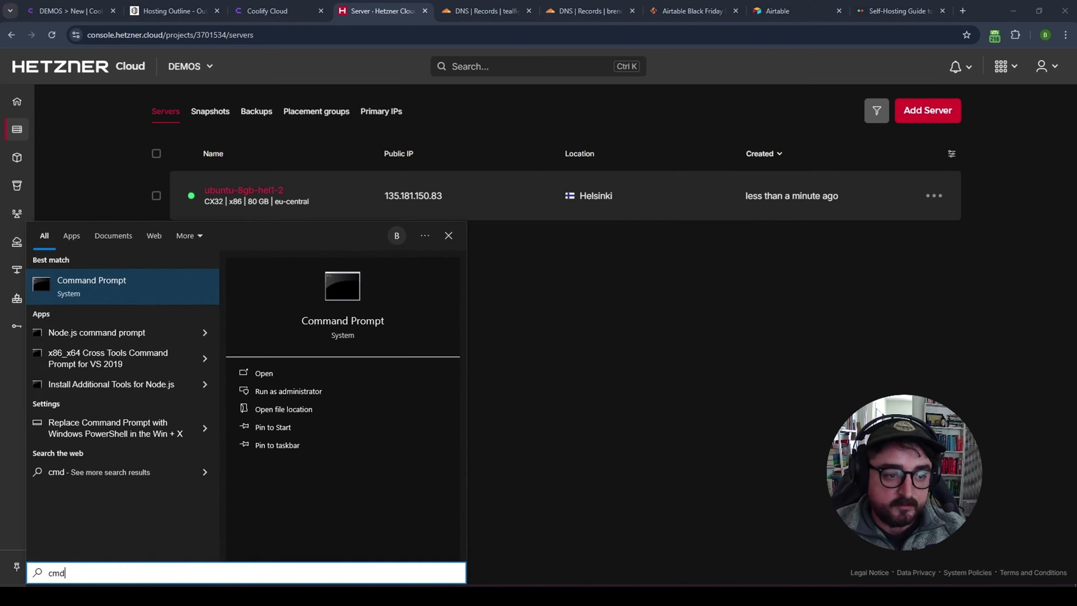
key(Return)
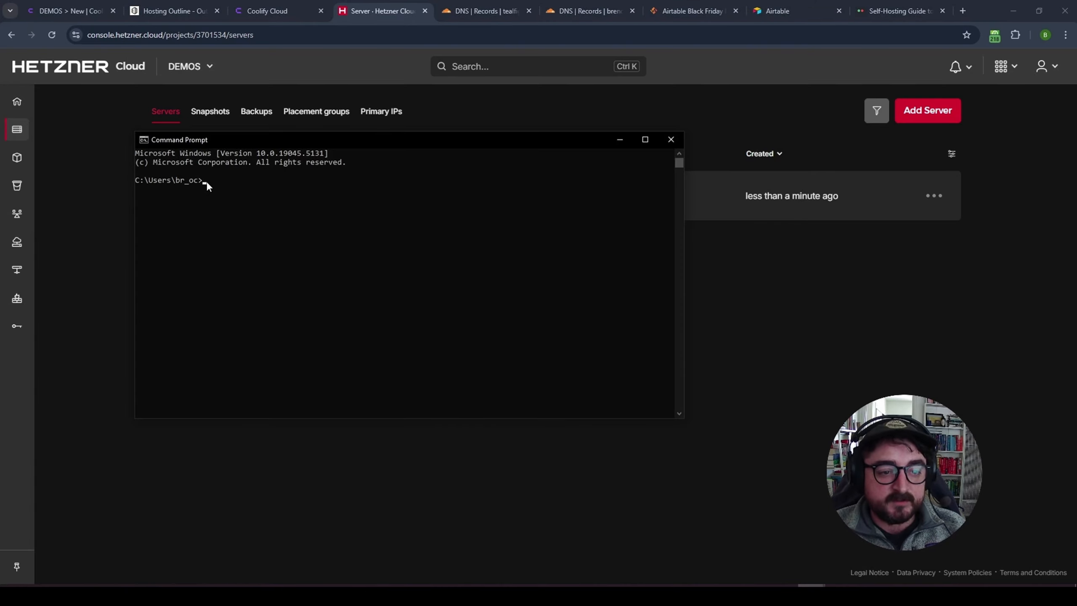
key(ctrl+v)
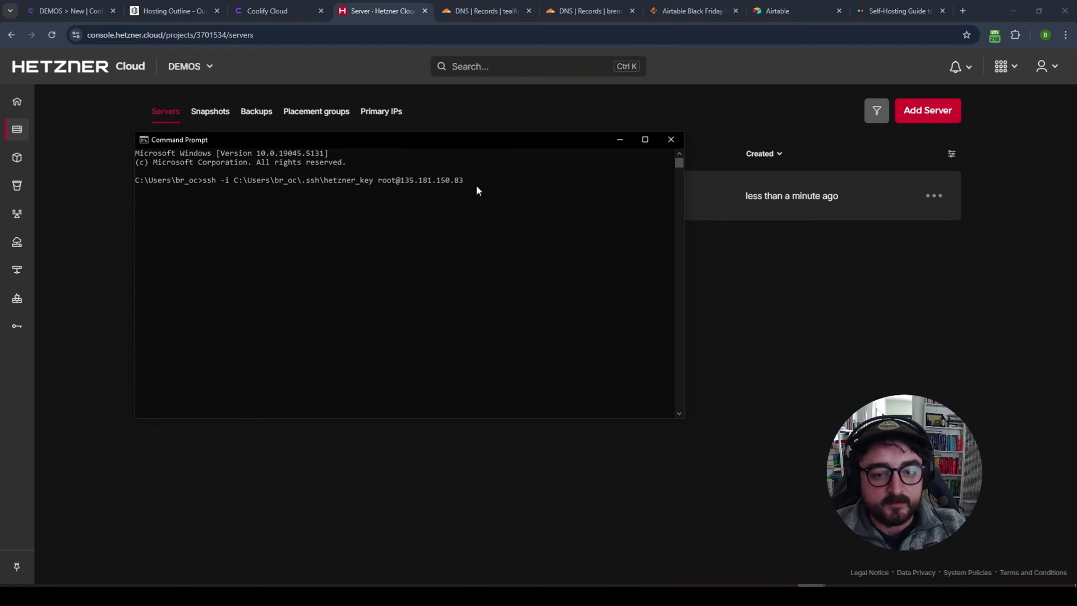
key(Return)
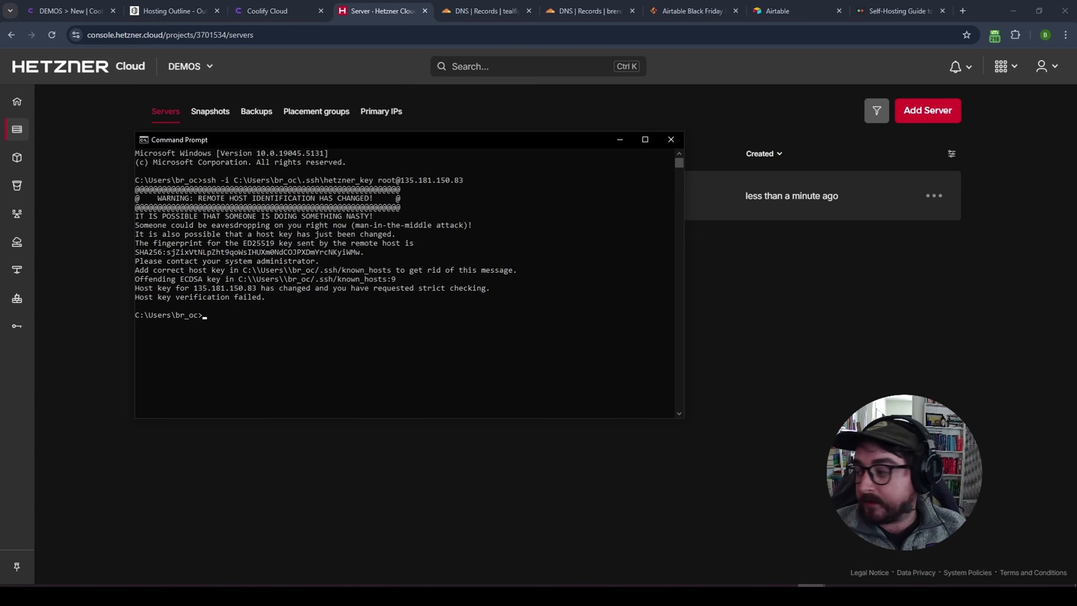
click(411, 216)
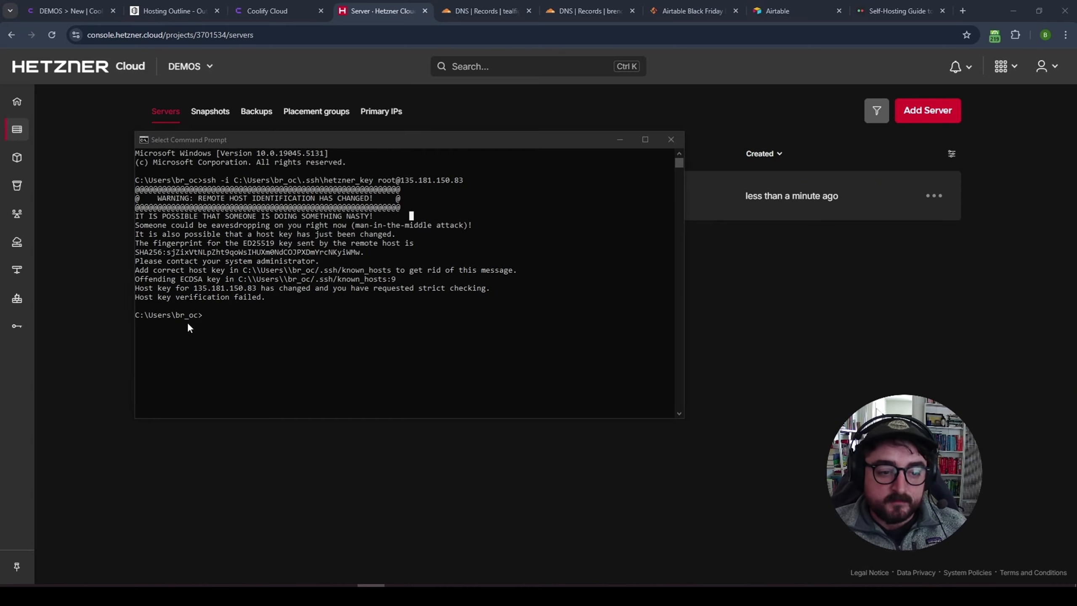
- Run ssh-keygen -R 135.181.150.83 to remove the stale host key from known_hosts
click(204, 314)
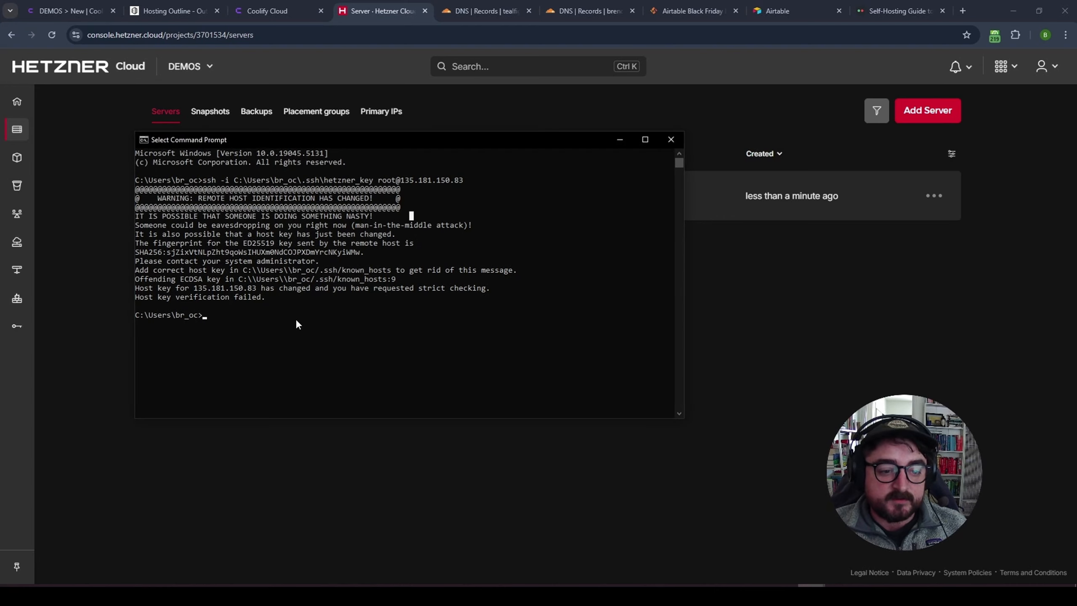
right_click(205, 317)
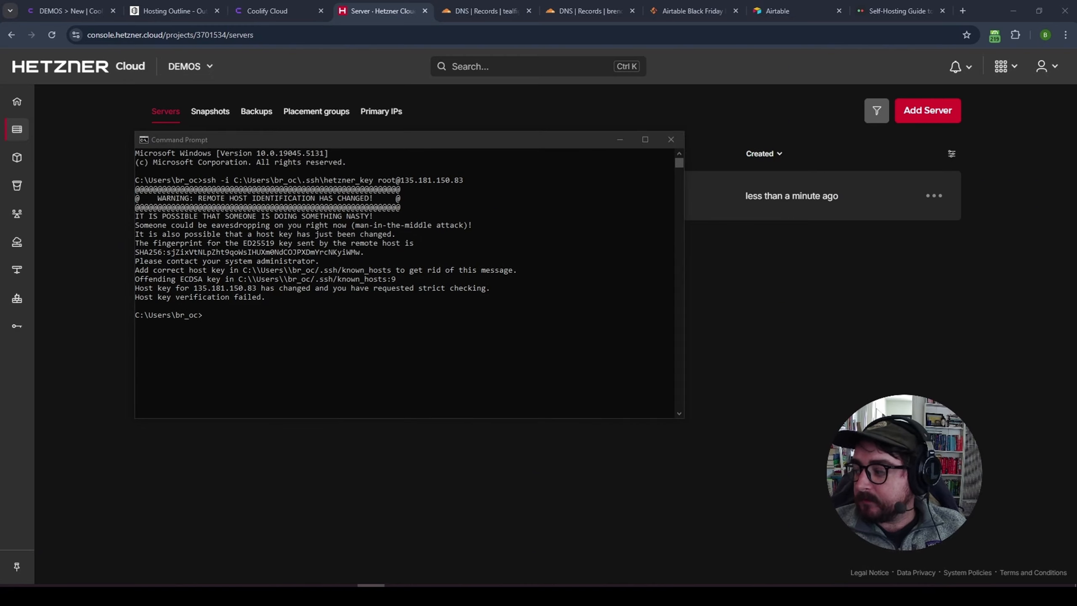
click(204, 317)
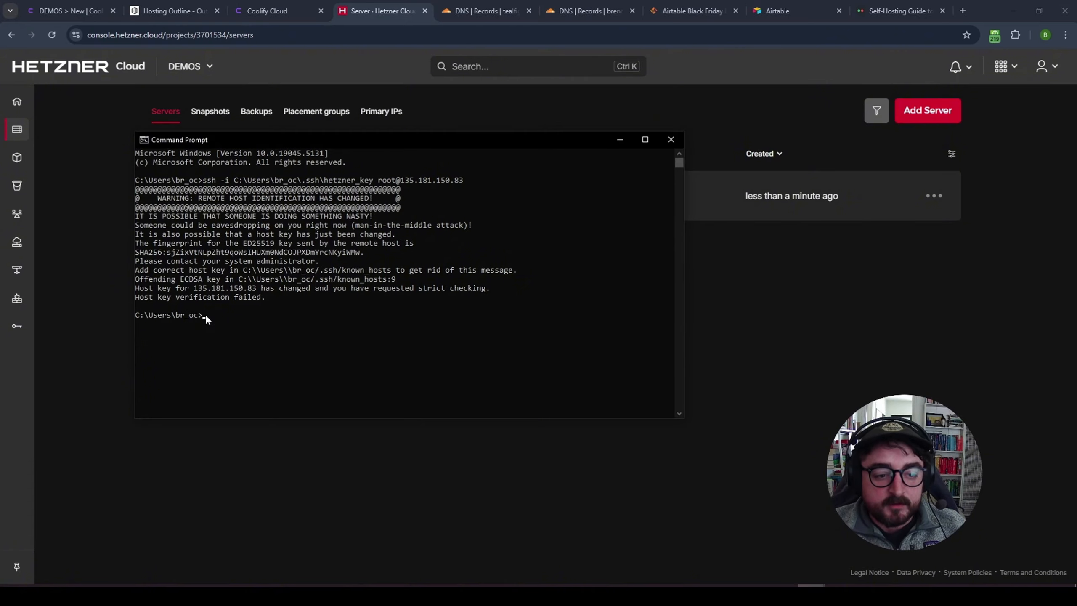
right_click(204, 314)
key(Return)
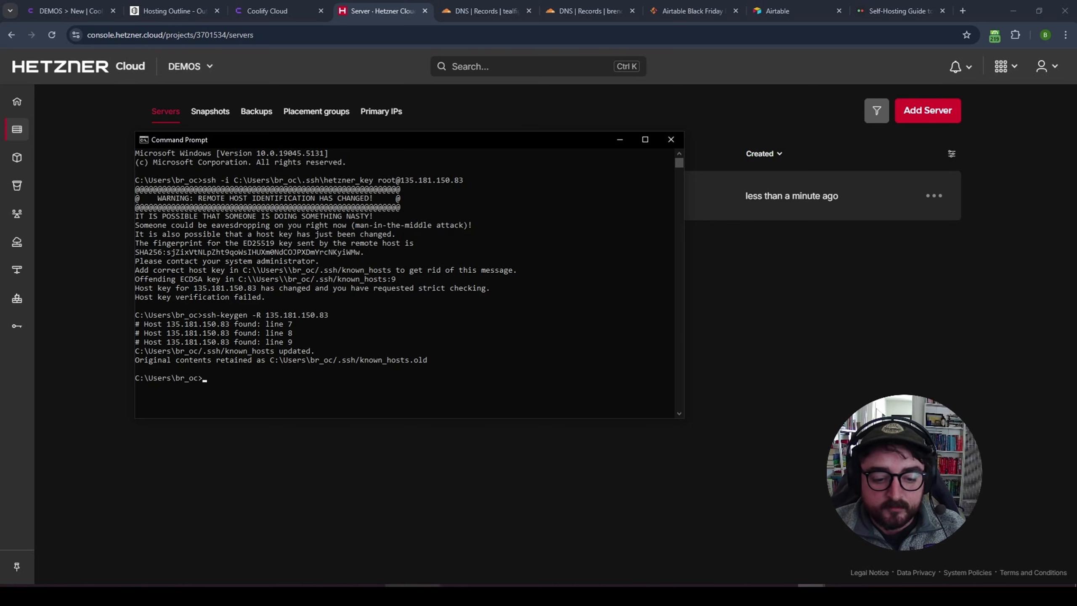
click(288, 586)
click(267, 565)
- Copy the ssh login command from the notes, run it, and answer 'yes' to trust the host key
click(265, 316)
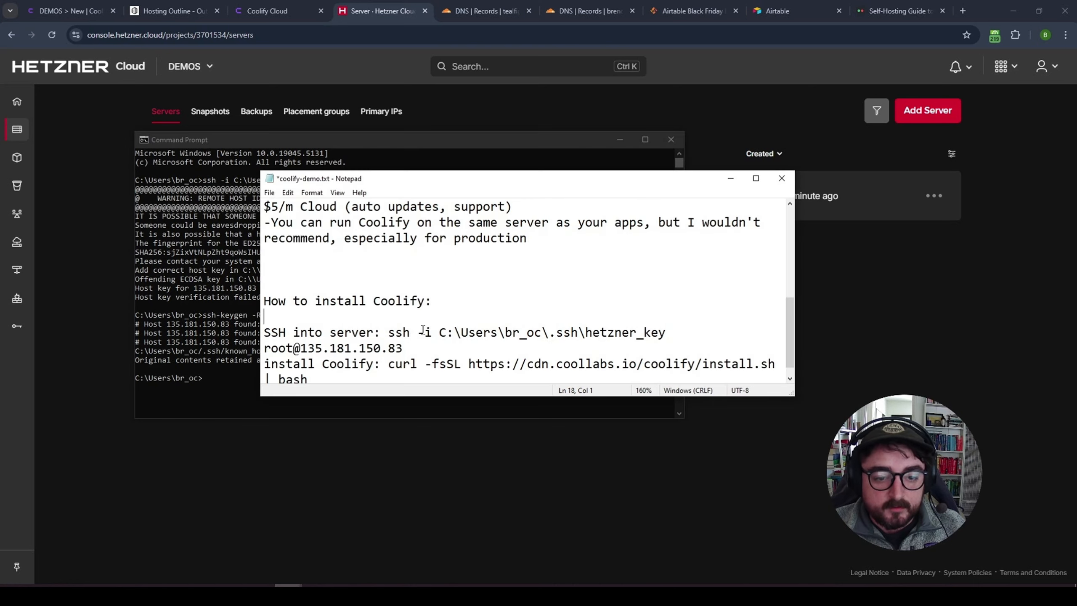
drag(388, 332, 412, 348)
key(ctrl+c)
click(204, 377)
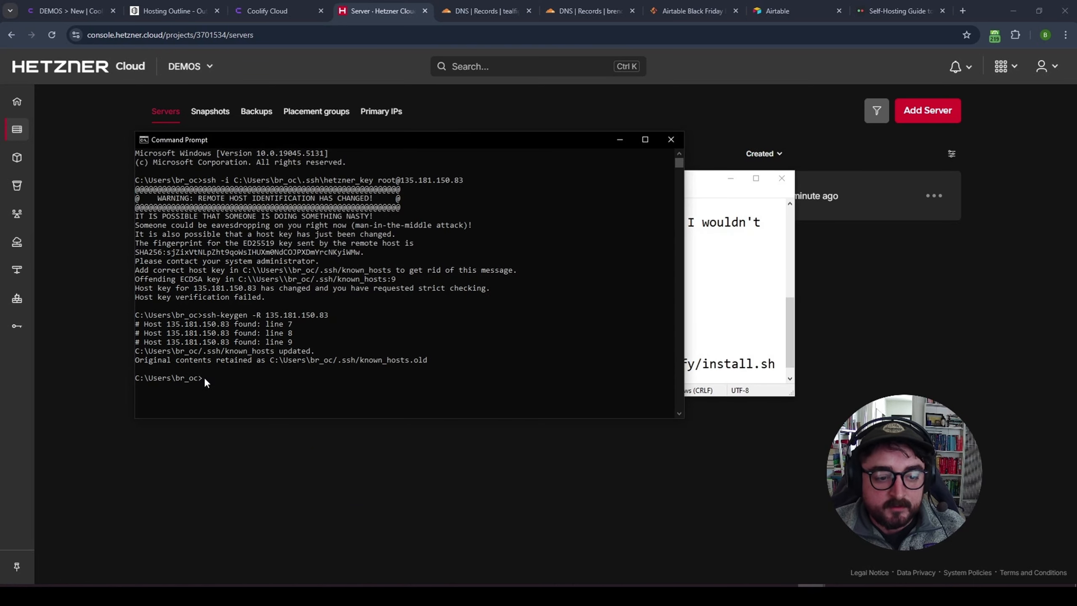
key(ctrl+v)
key(Return)
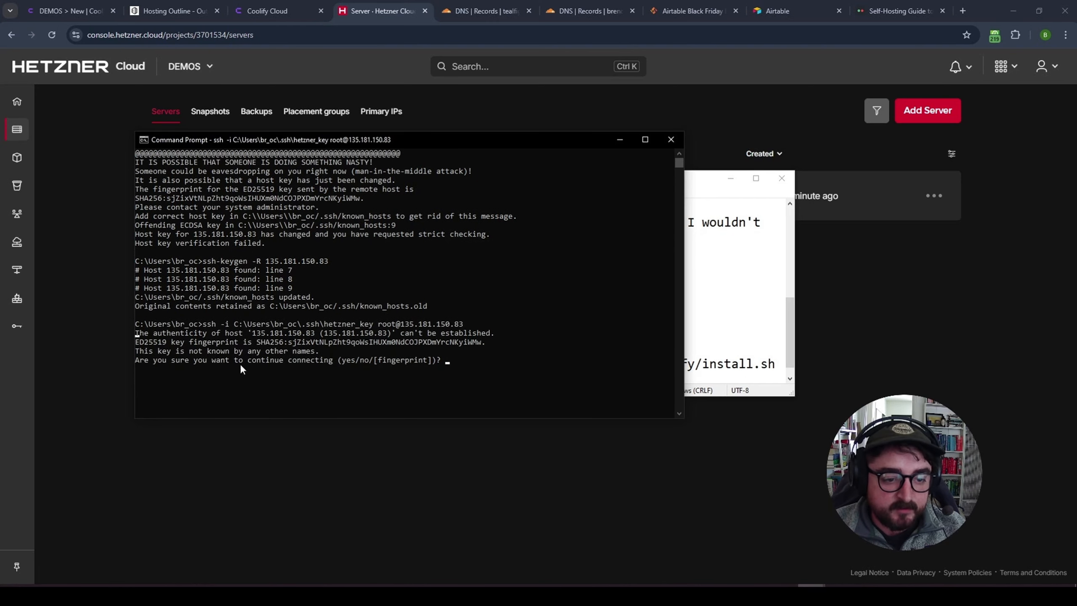
text(yes)
key(Return)
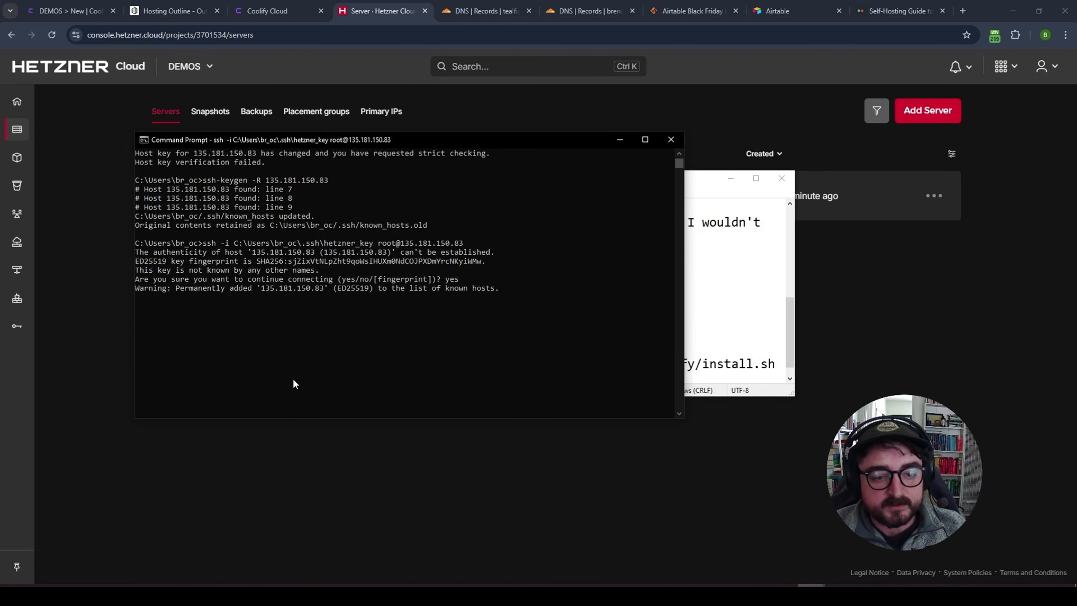
- Review the server's welcome info, including usage, IP details and the 74.79GB disk
scroll(388, 345, down, 2)
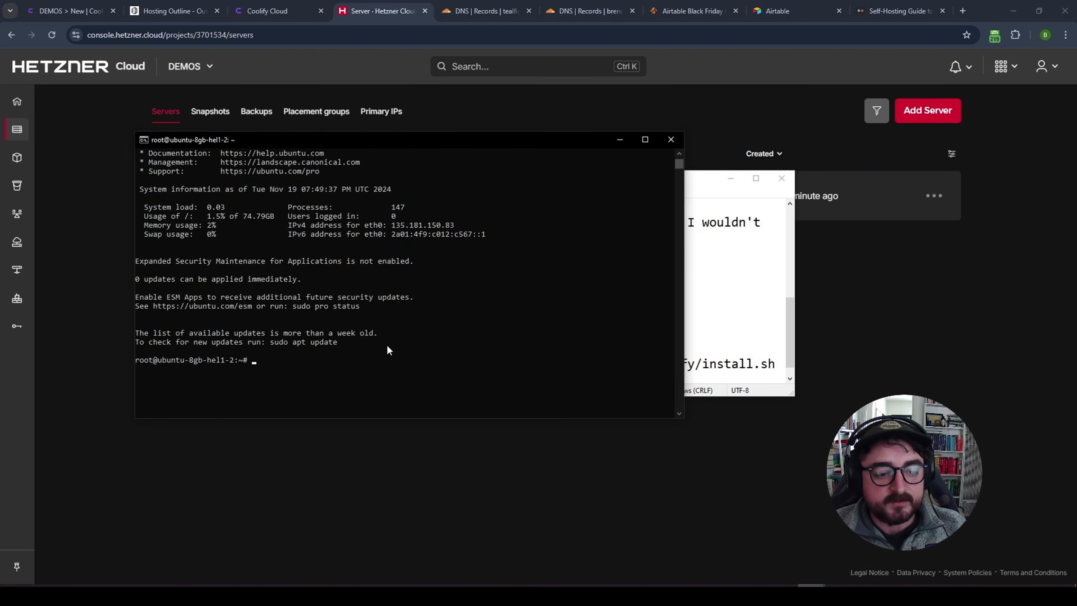
click(731, 181)
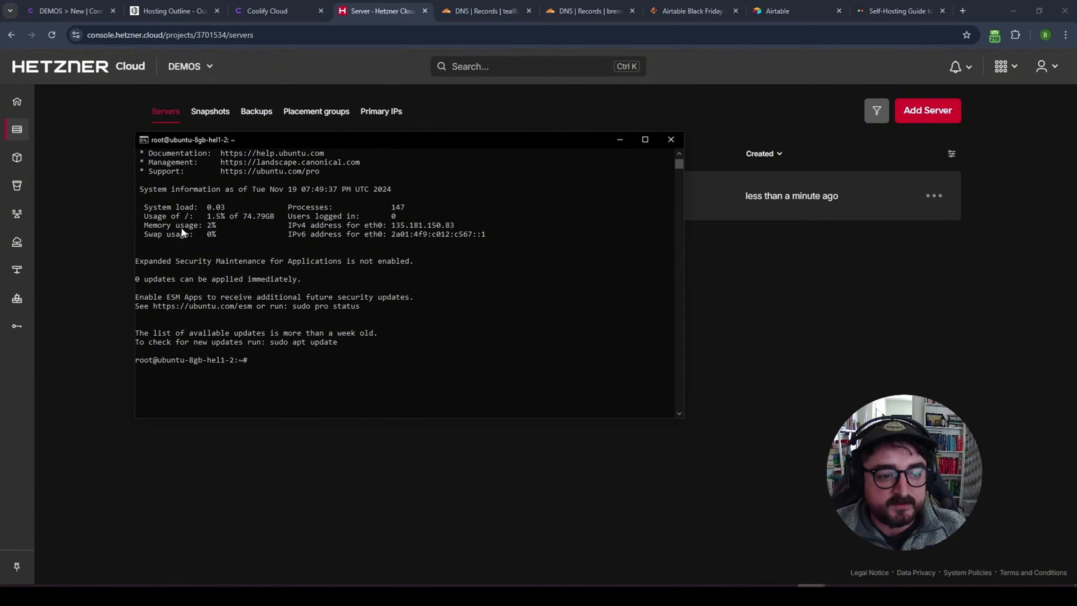
drag(182, 216, 378, 239)
click(431, 241)
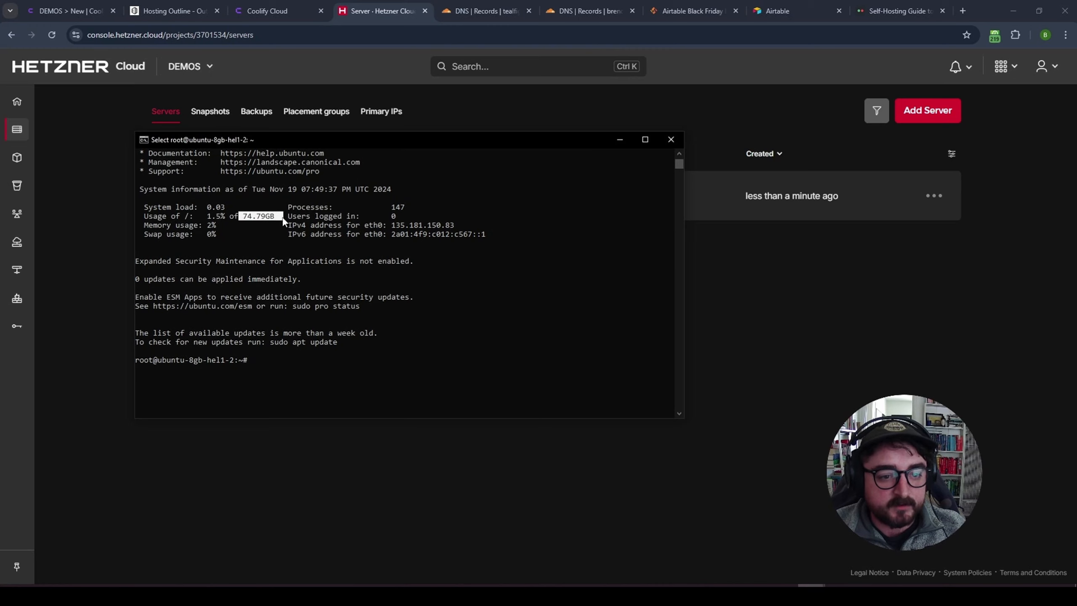
drag(223, 225, 501, 229)
click(429, 214)
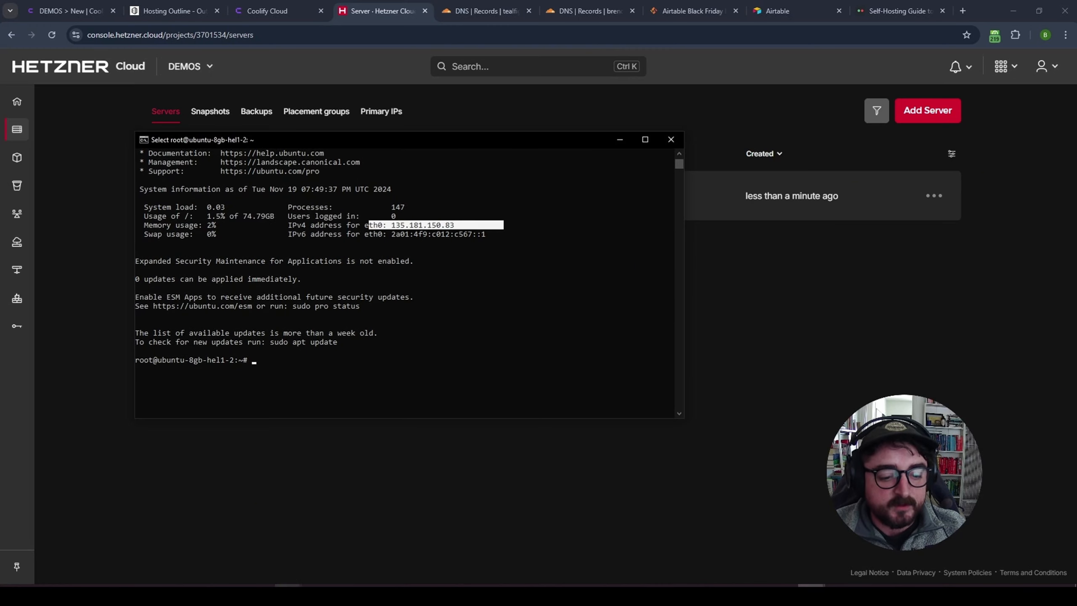
- Select the Coolify curl install command in the notes and paste it into the SSH session
click(288, 596)
click(241, 557)
click(395, 339)
scroll(394, 339, down, 1)
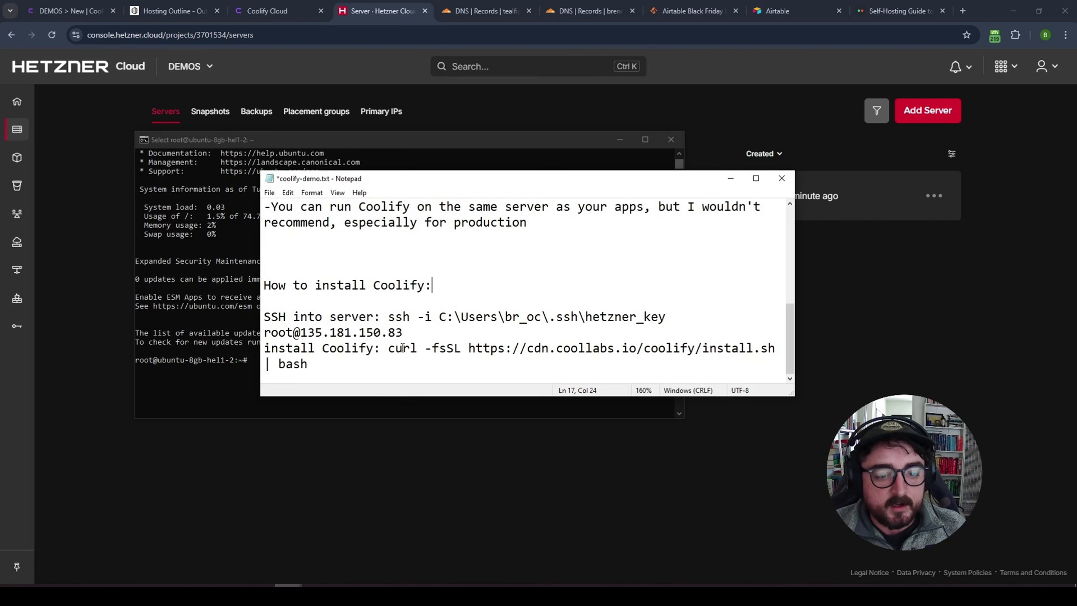
drag(389, 348, 395, 363)
click(250, 365)
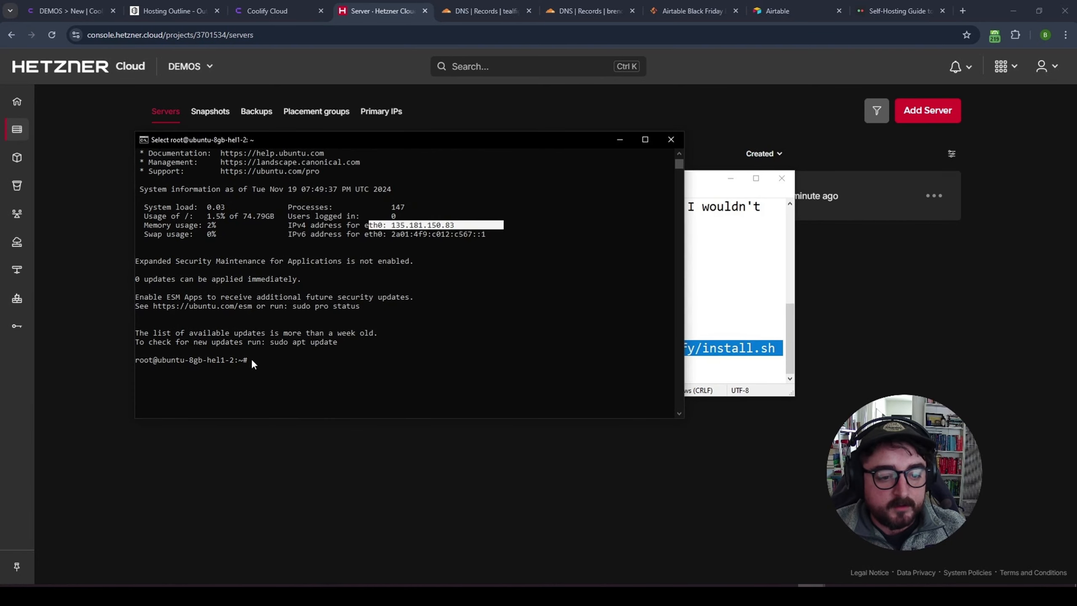
click(250, 360)
right_click(250, 361)
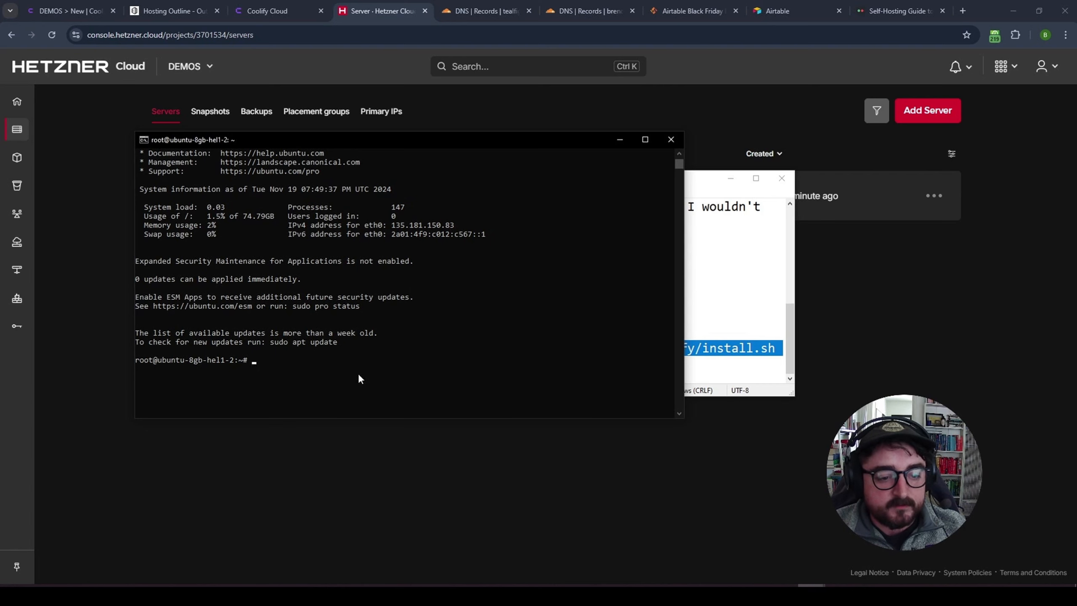
click(707, 334)
drag(678, 365, 387, 352)
- Run the Coolify install script over SSH and wait for Coolify 4.0.0-beta.370's Congratulations message
click(258, 365)
right_click(251, 359)
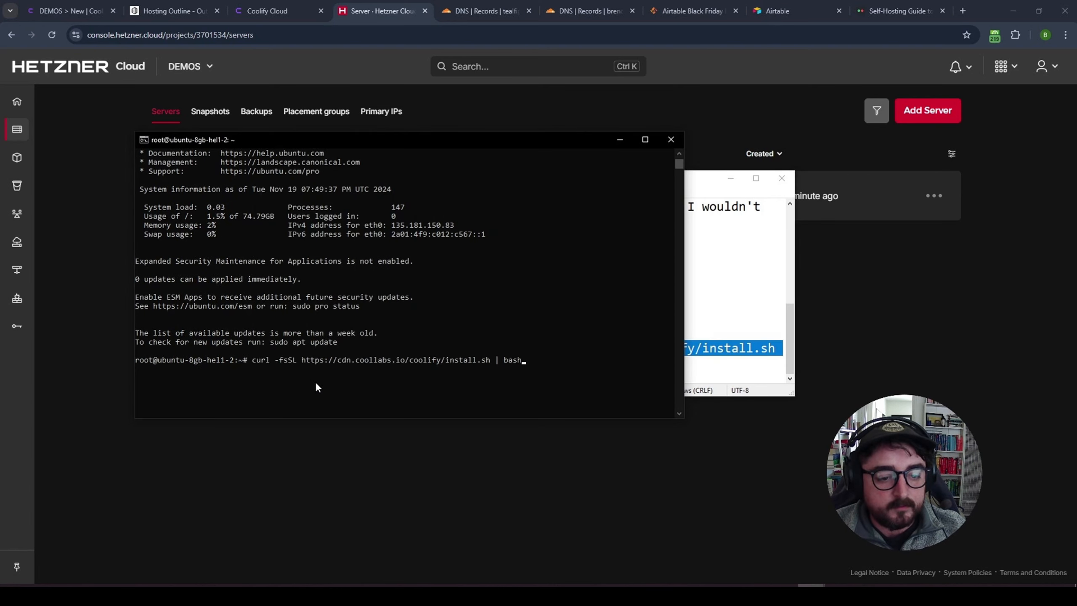
key(Return)
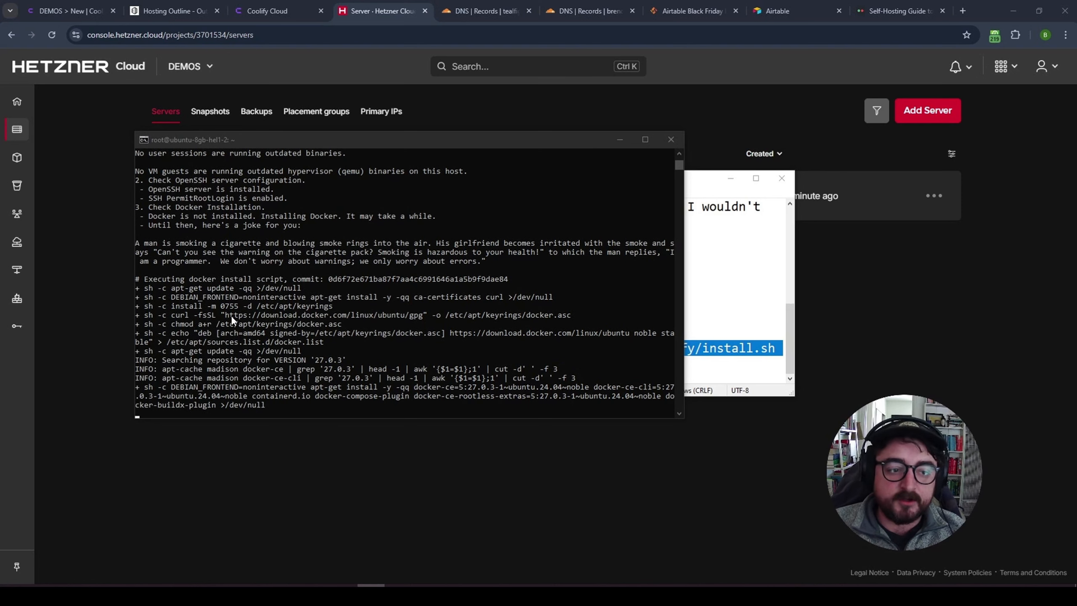
scroll(194, 304, up, 2)
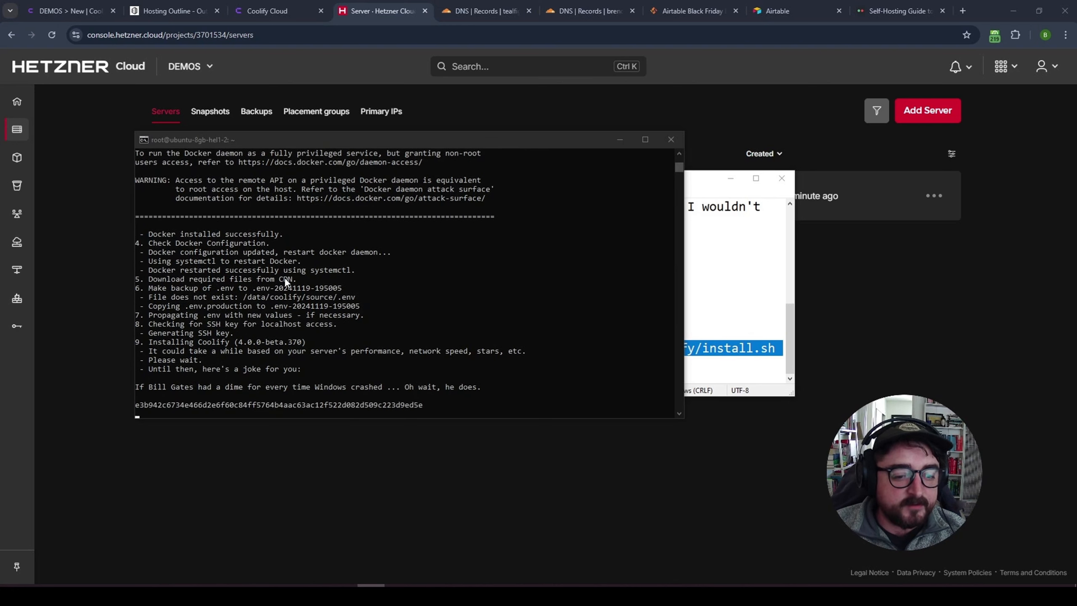
scroll(156, 385, up, 1)
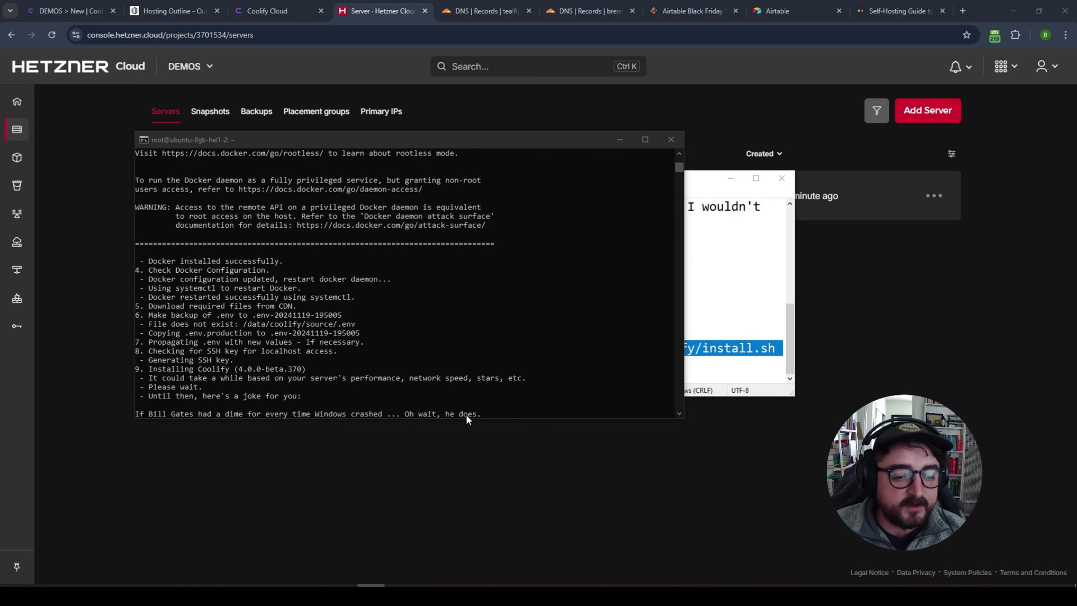
scroll(234, 342, up, 6)
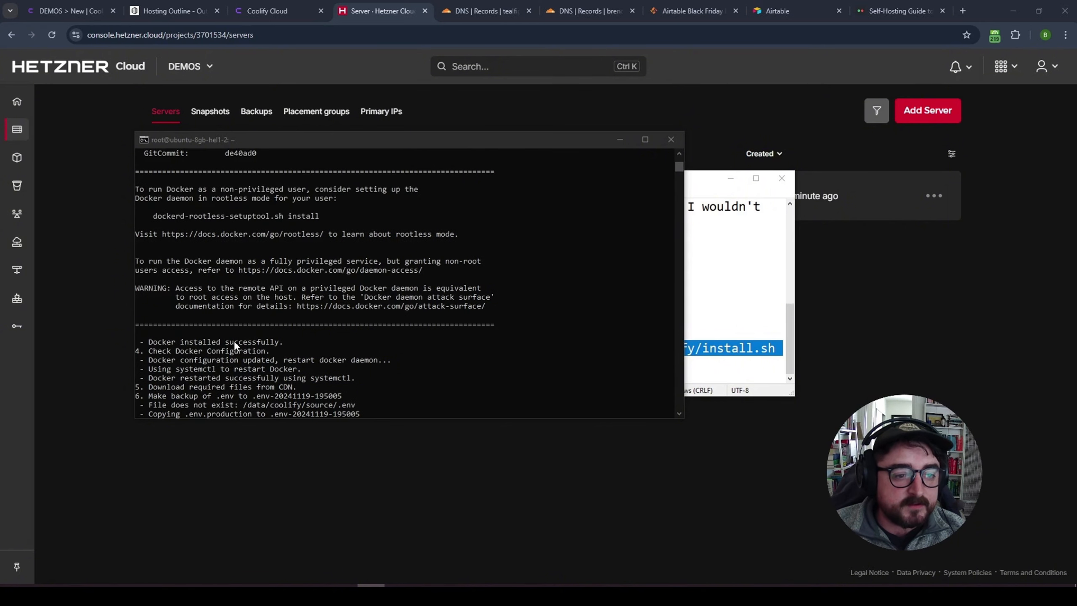
scroll(235, 344, down, 7)
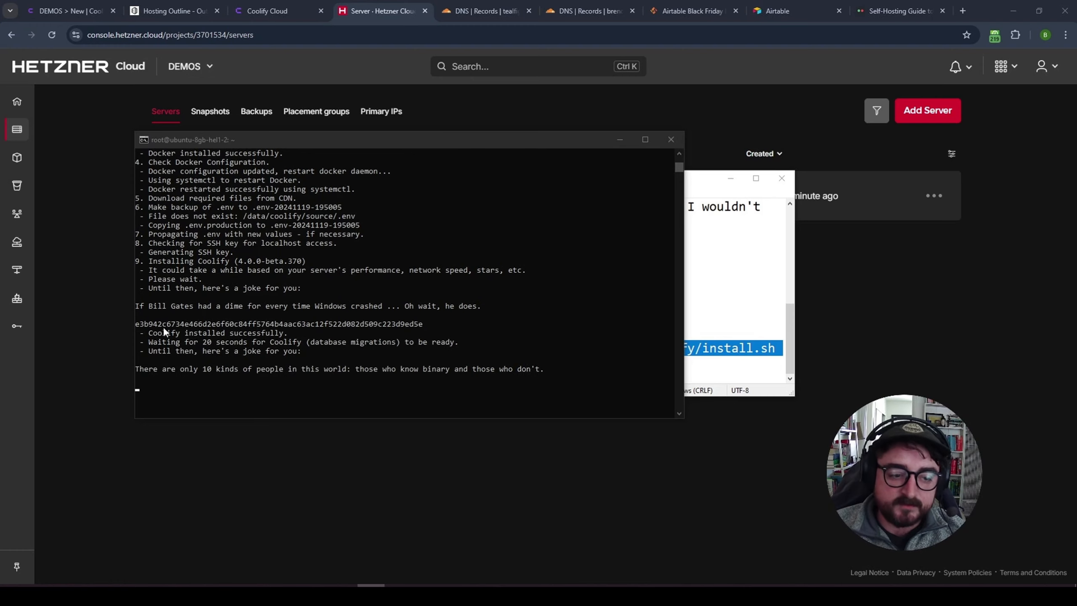
click(271, 333)
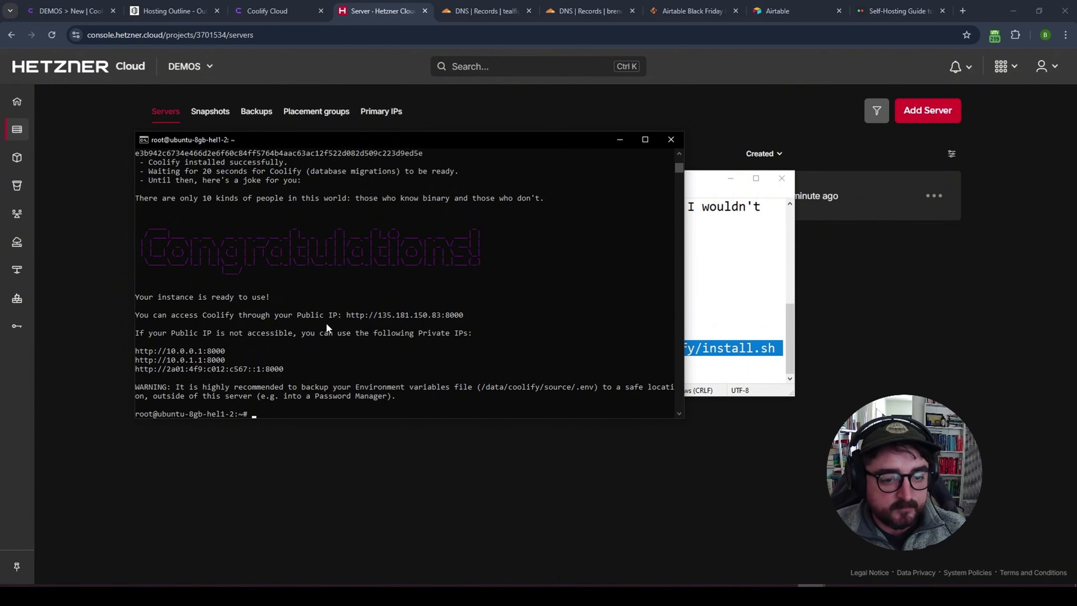
drag(346, 316, 372, 316)
key(ctrl+c)
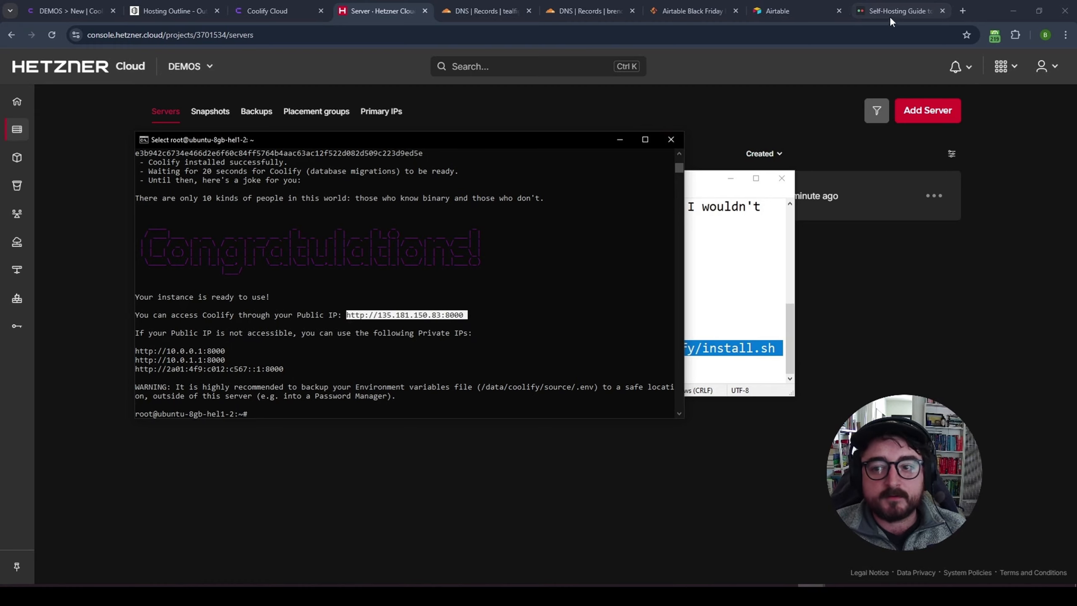
click(942, 11)
click(960, 13)
key(ctrl+v)
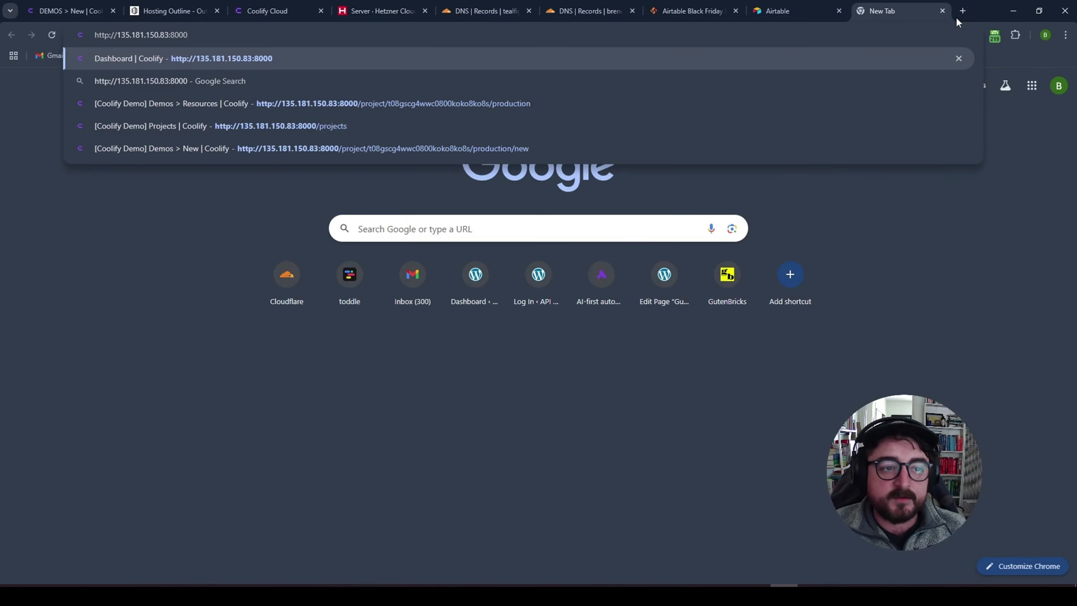
key(Return)
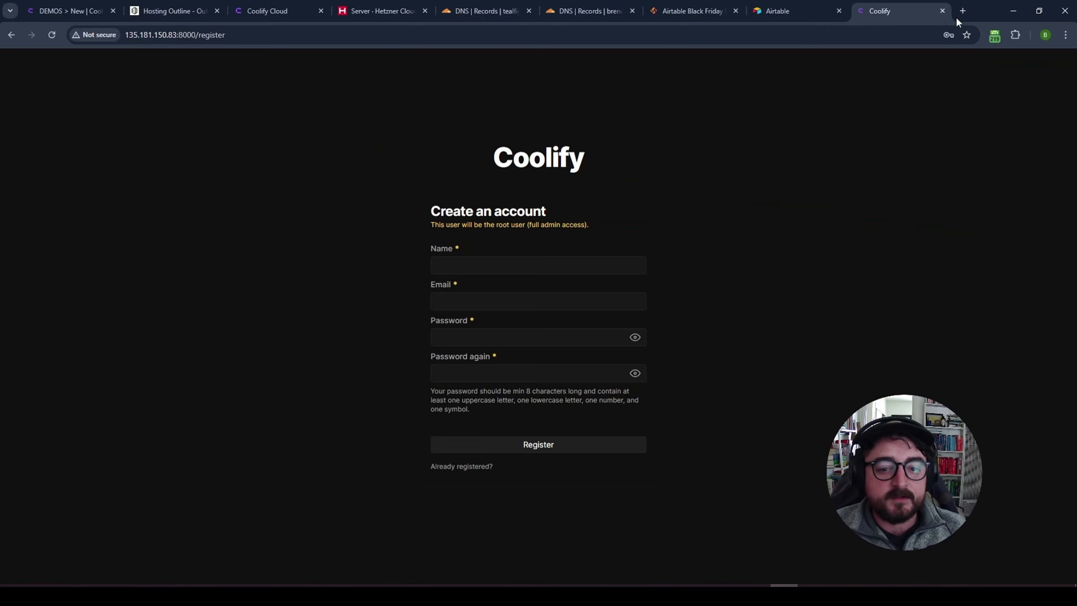
- Register the root admin account with name, e-mail and password, then skip onboarding
drag(597, 238, 443, 226)
click(504, 261)
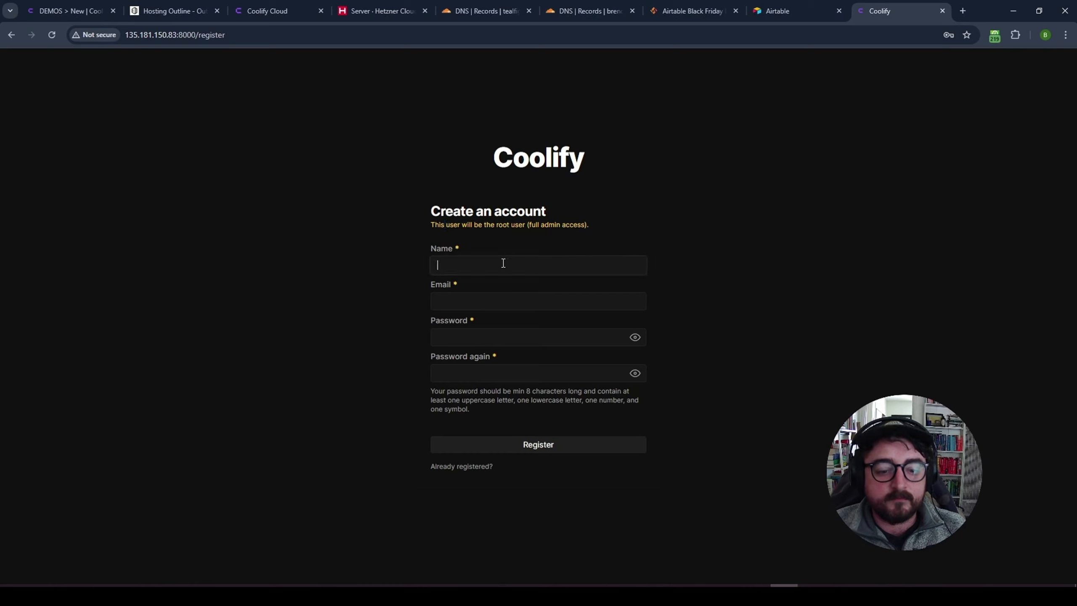
text(Brendan)
key(Tab)
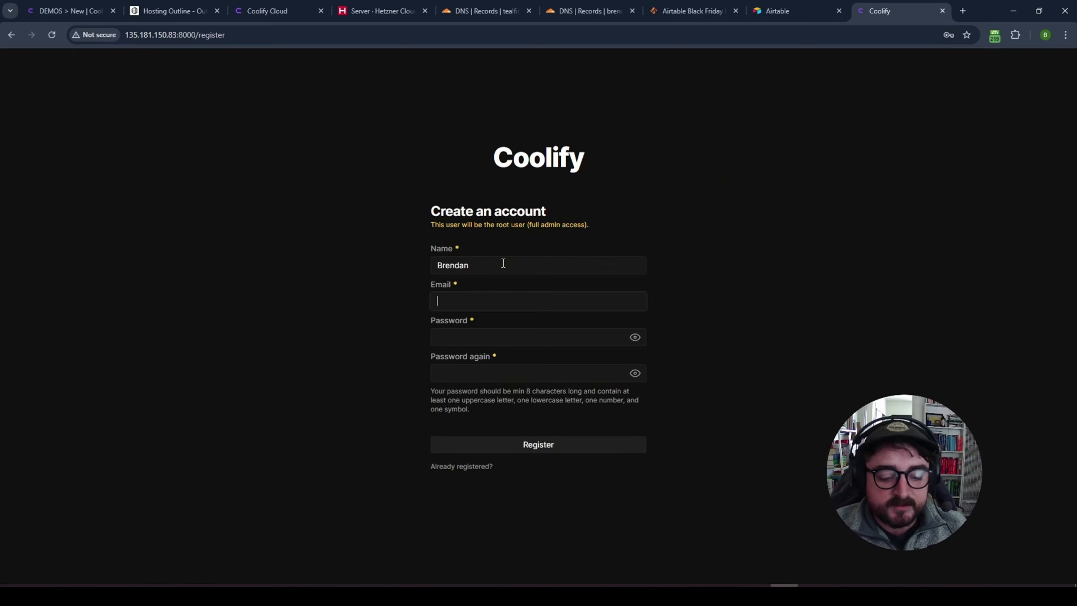
text(contactbren)
key(Down)
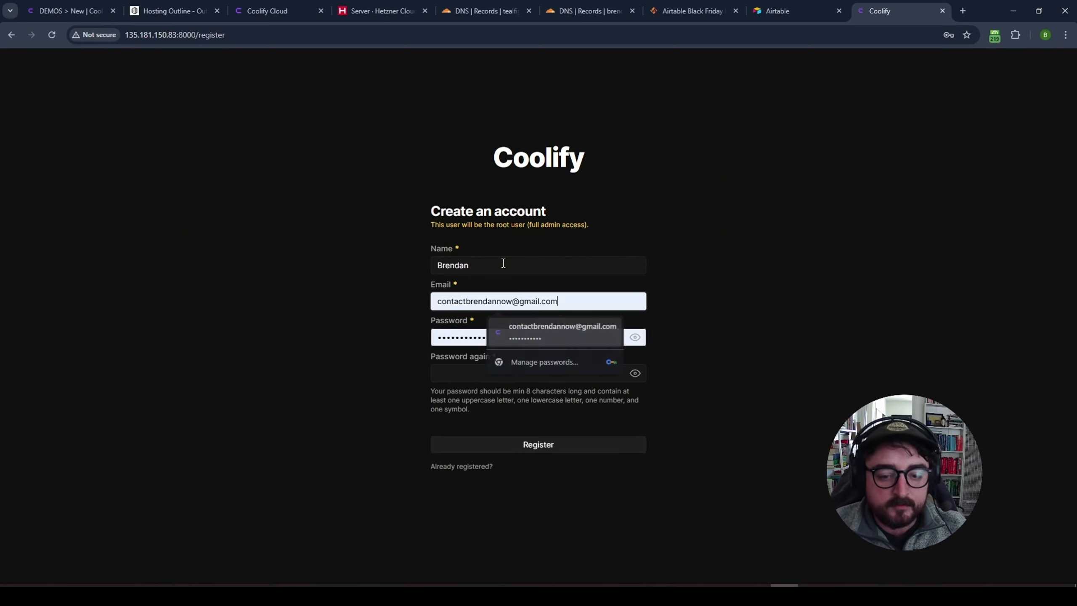
key(Return)
key(Tab)
key(Tab)
text(••••••••••••)
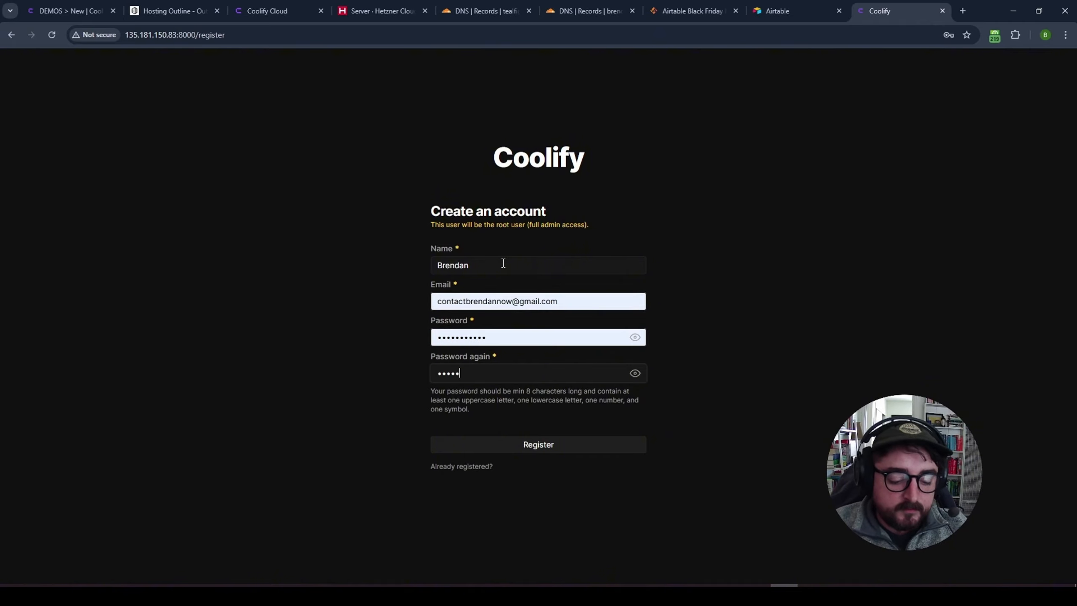
click(548, 452)
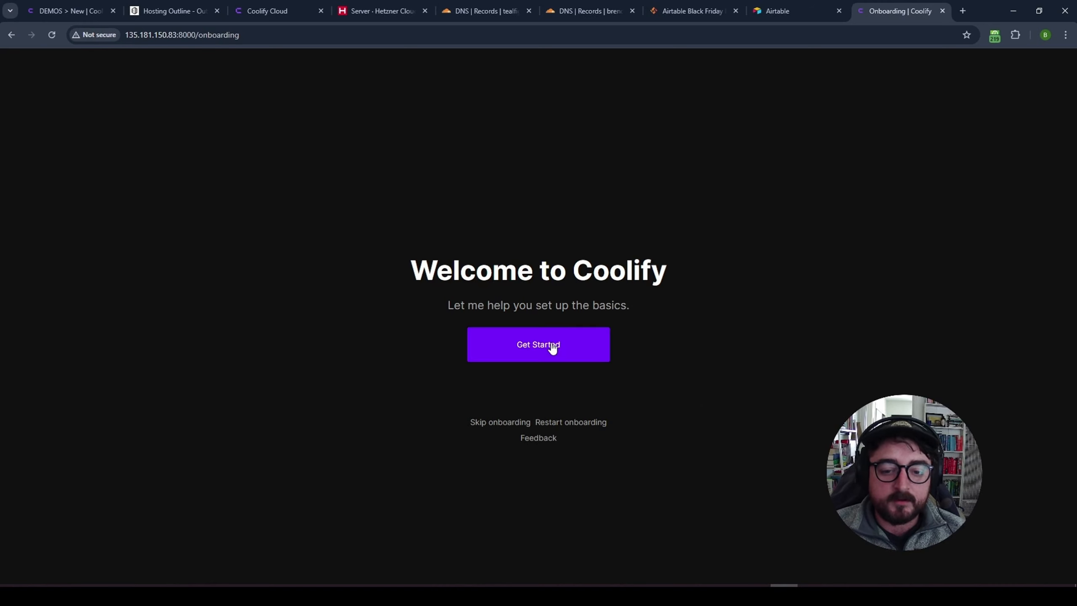
click(552, 347)
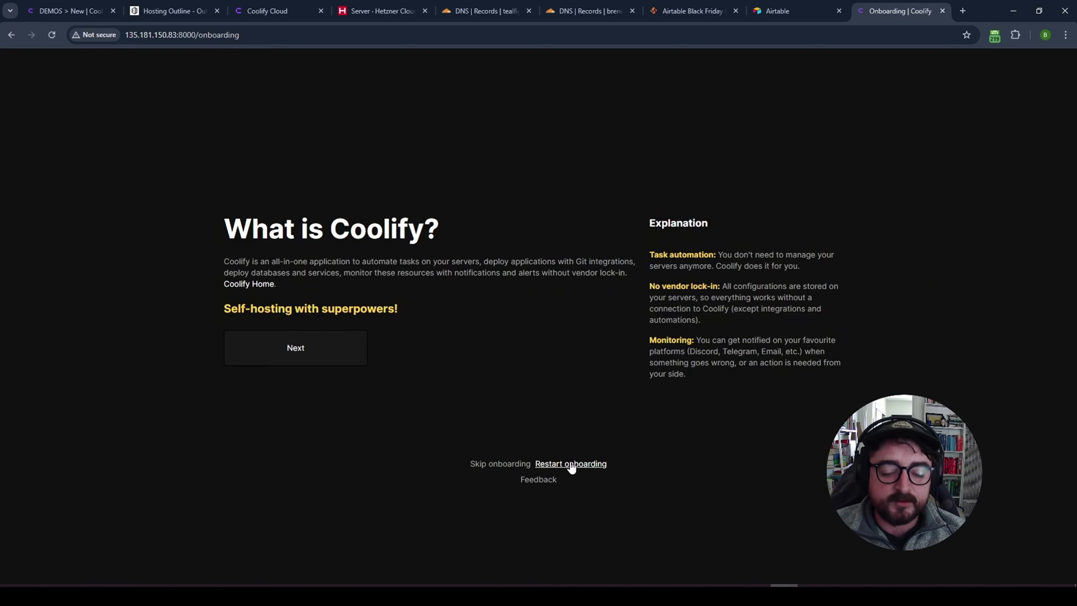
click(500, 464)
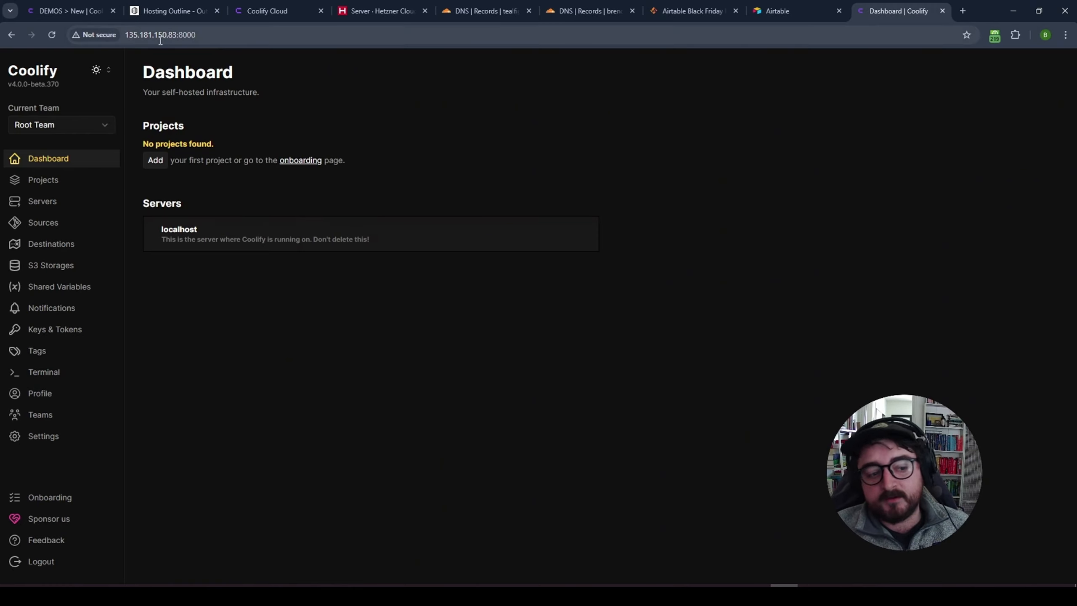
click(45, 436)
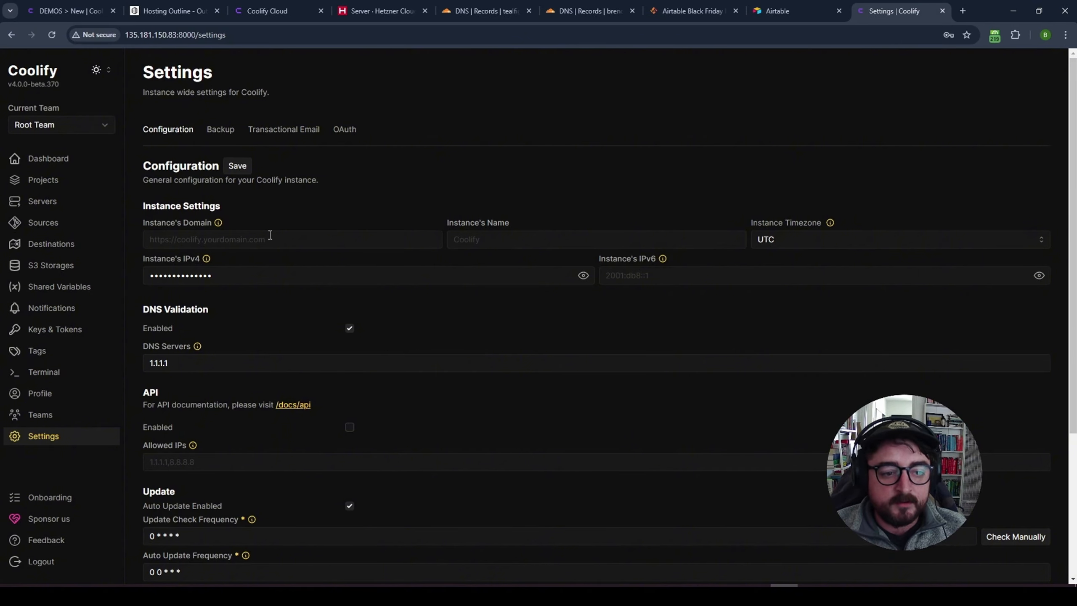
click(270, 235)
text(tealfig)
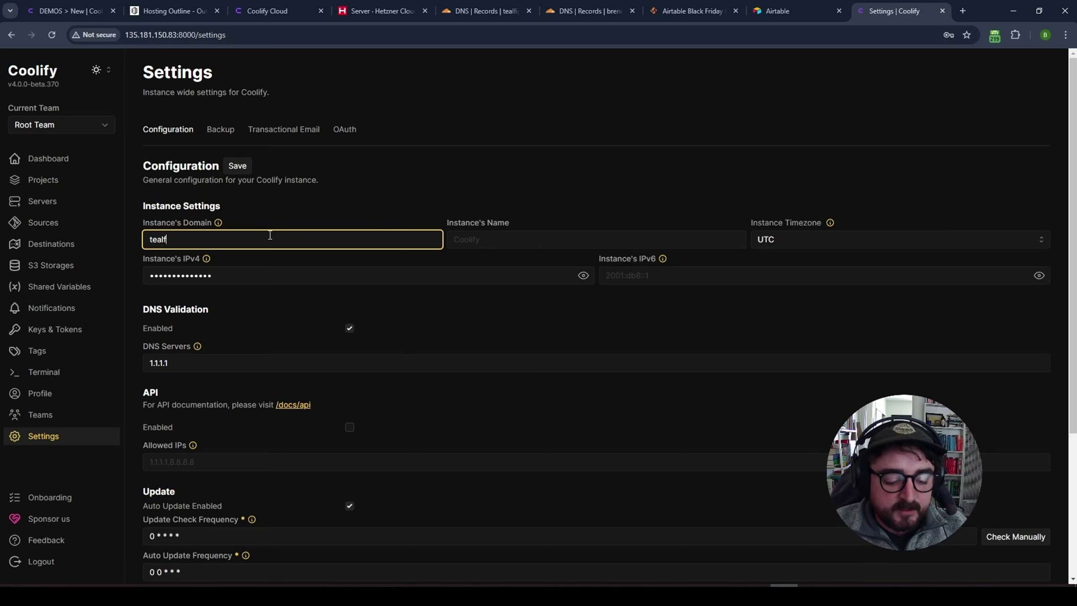
key(ctrl+a)
text(https://)
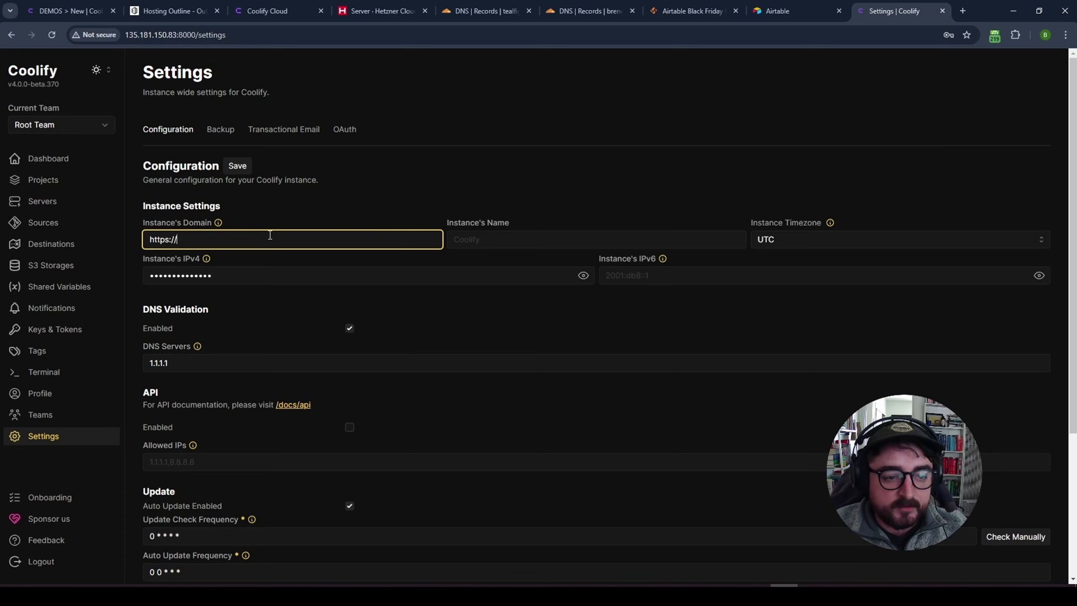
text(tealfig.com)
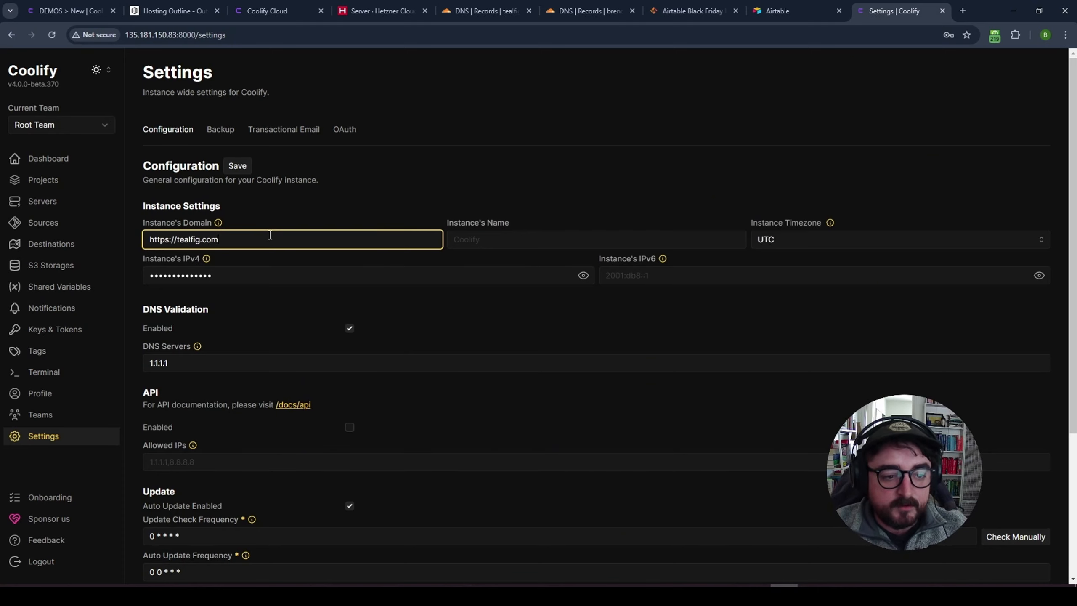
click(480, 245)
text(C)
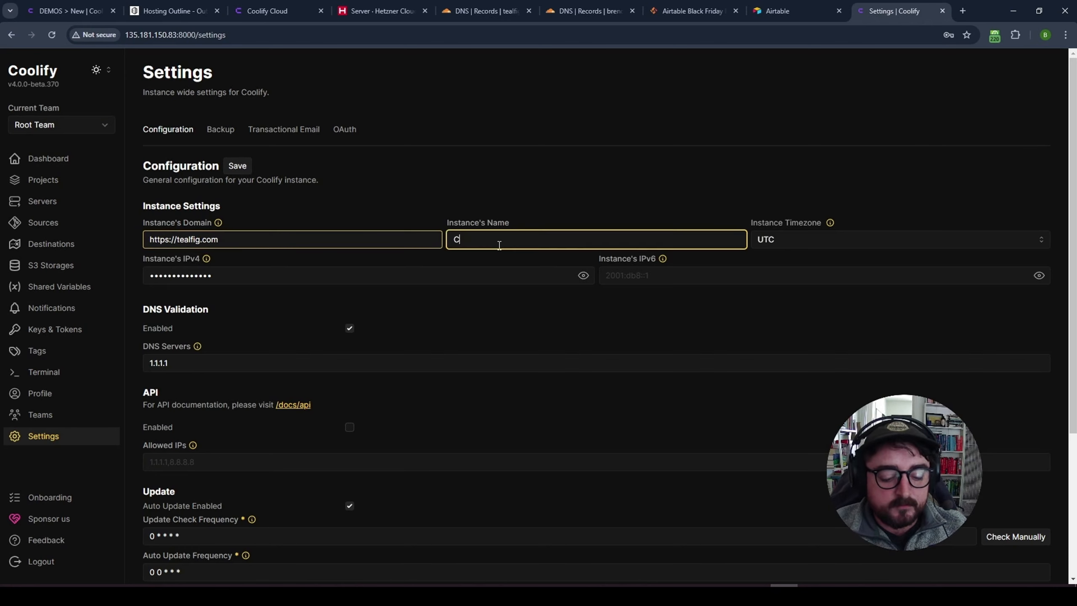
text(oolify Demo)
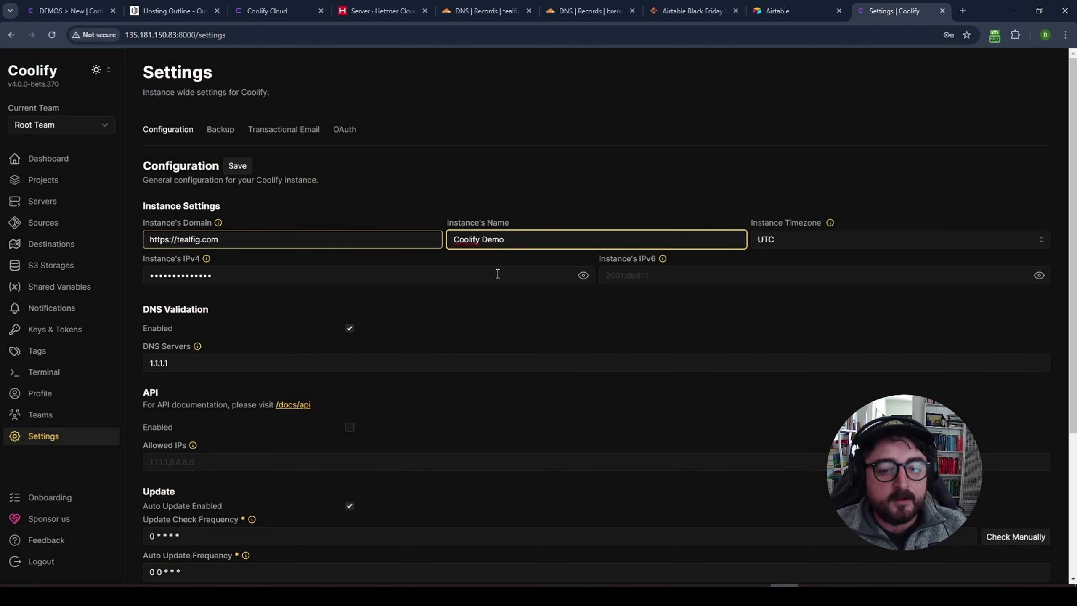
- Copy the server's public IP 135.181.150.83 from the Hetzner server list
drag(218, 240, 145, 240)
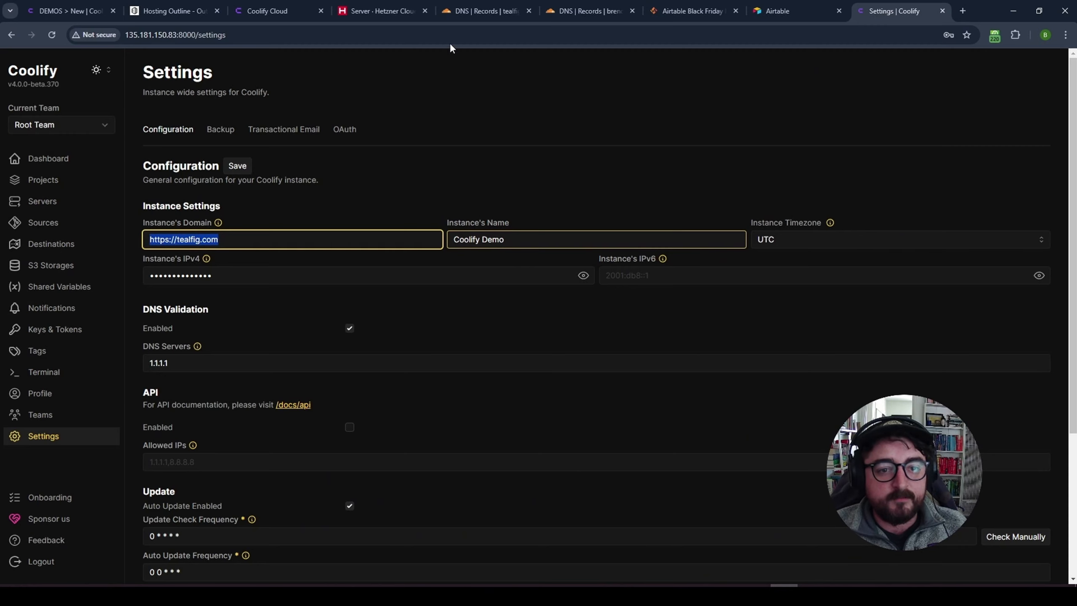
click(408, 12)
click(413, 195)
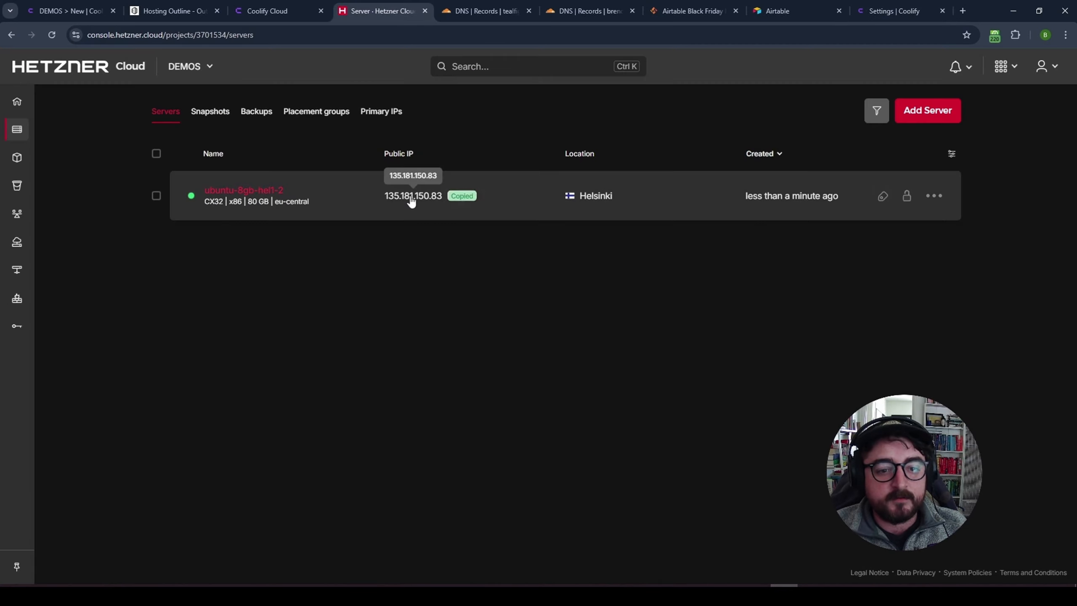
- Point Cloudflare's tealfig.com A record to the IPv4 address 135.181.150.83
click(487, 11)
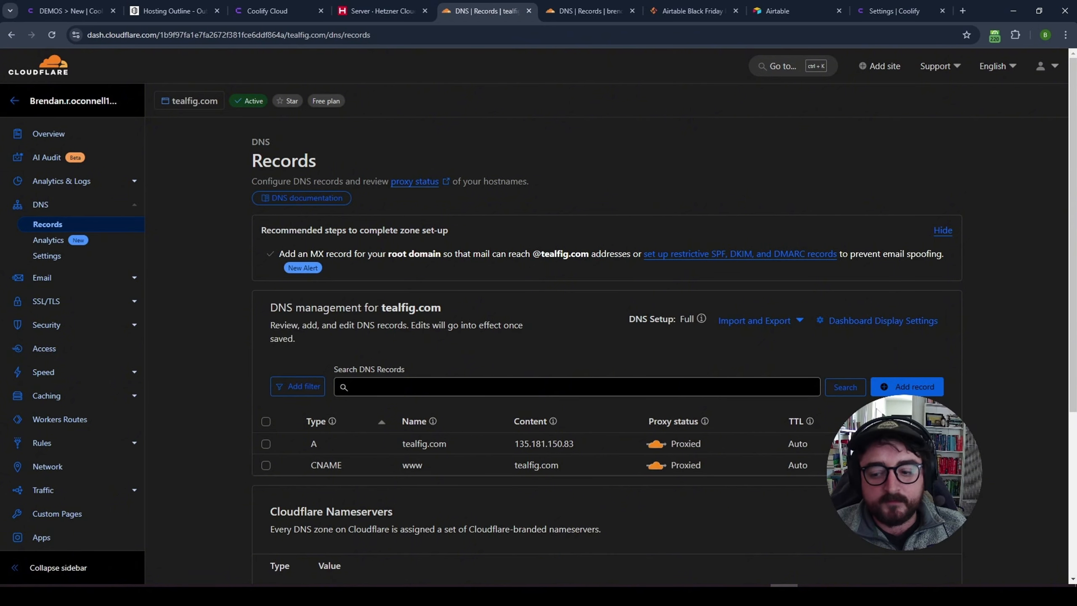
click(928, 444)
drag(589, 496, 466, 502)
key(ctrl+v)
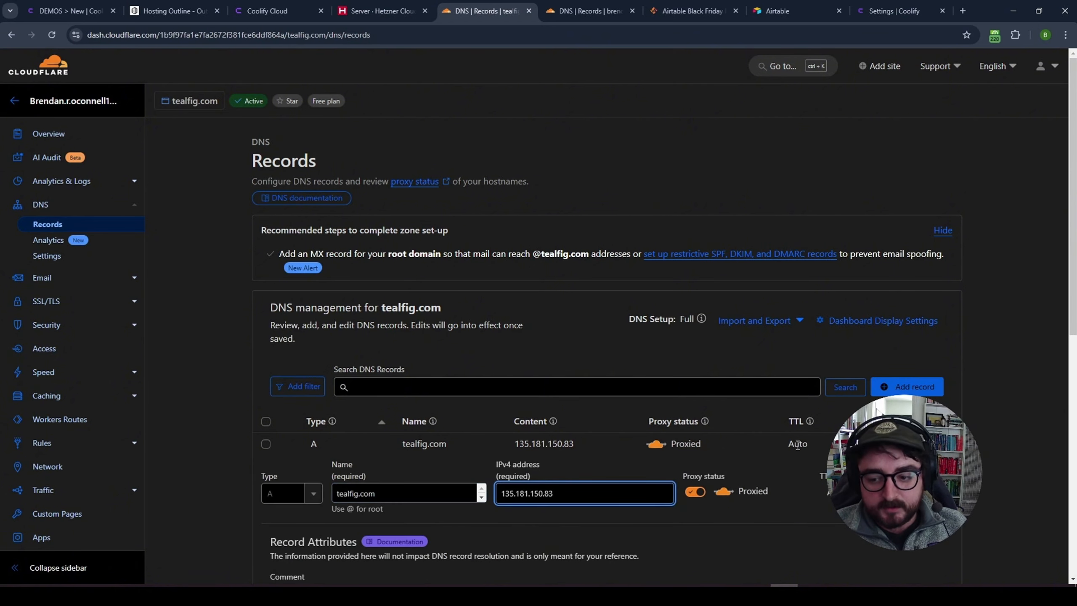
scroll(694, 462, down, 3)
click(728, 435)
click(581, 332)
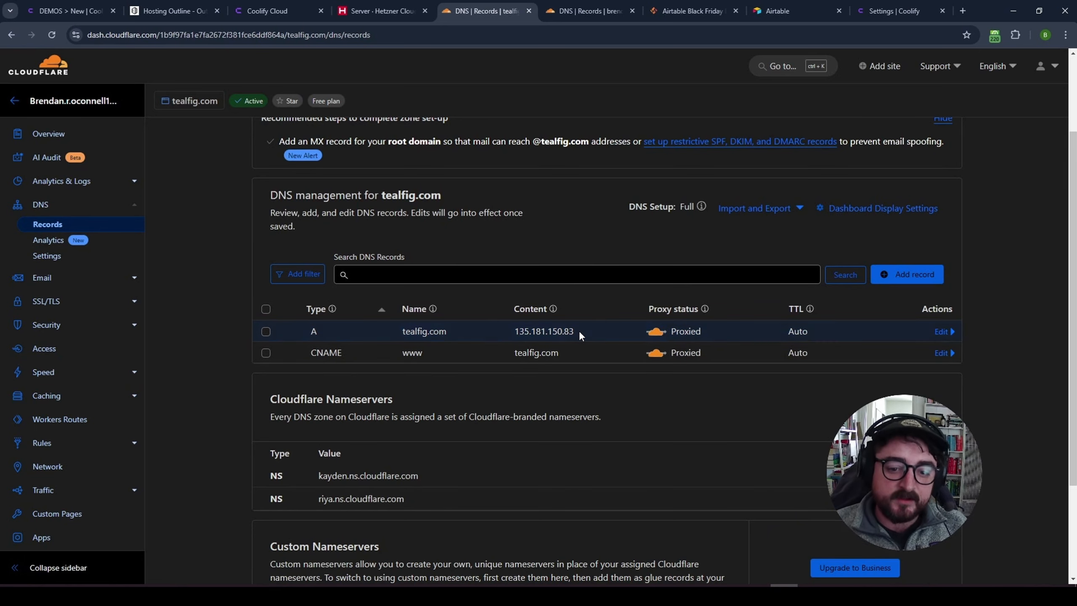
- Close the Coolify website tab and return to Coolify's instance settings
click(267, 7)
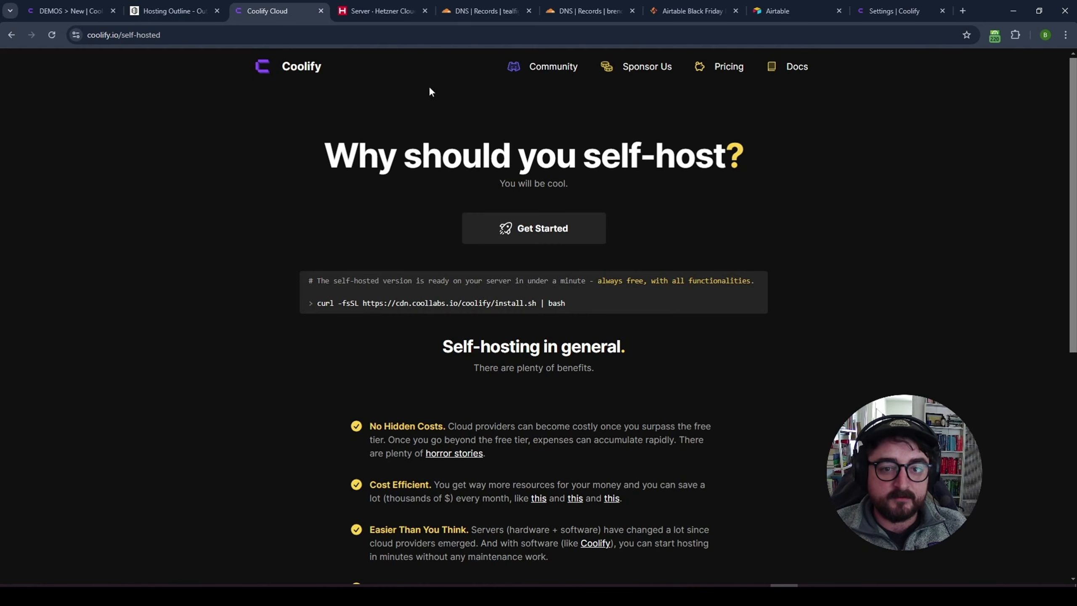
middle_click(277, 16)
click(780, 12)
click(414, 298)
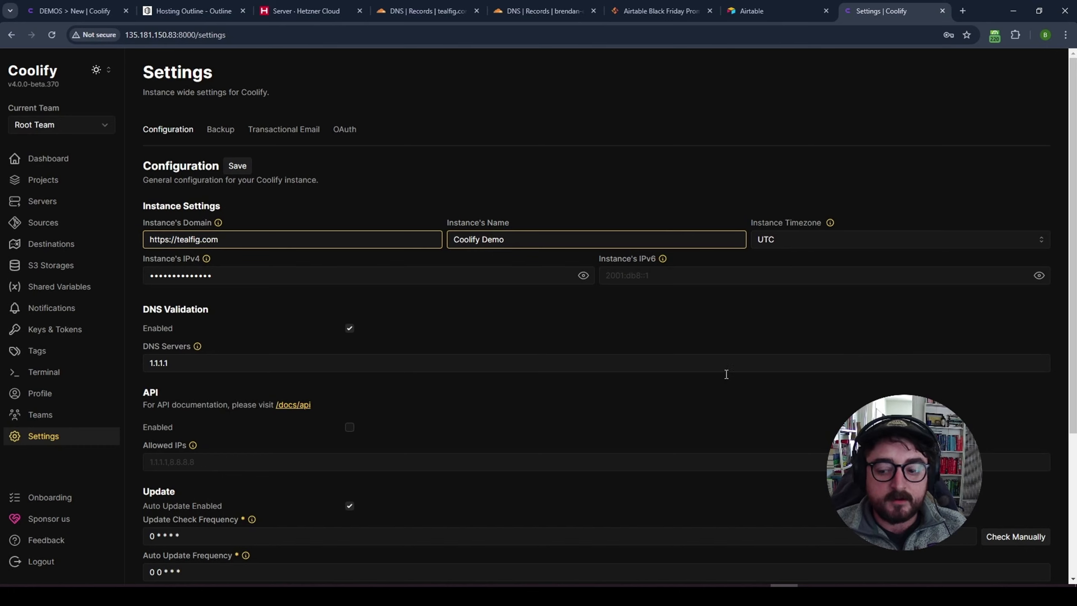
- Save the domain and name, then browse Shared Variables, Keys & Tokens, Tags, Servers and Projects
click(239, 166)
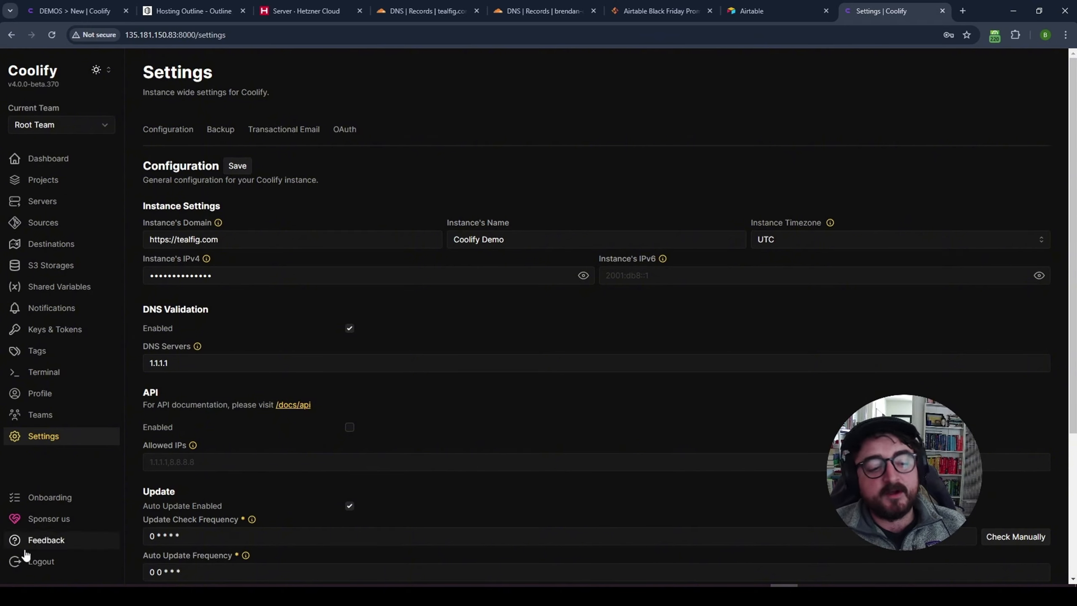
click(59, 288)
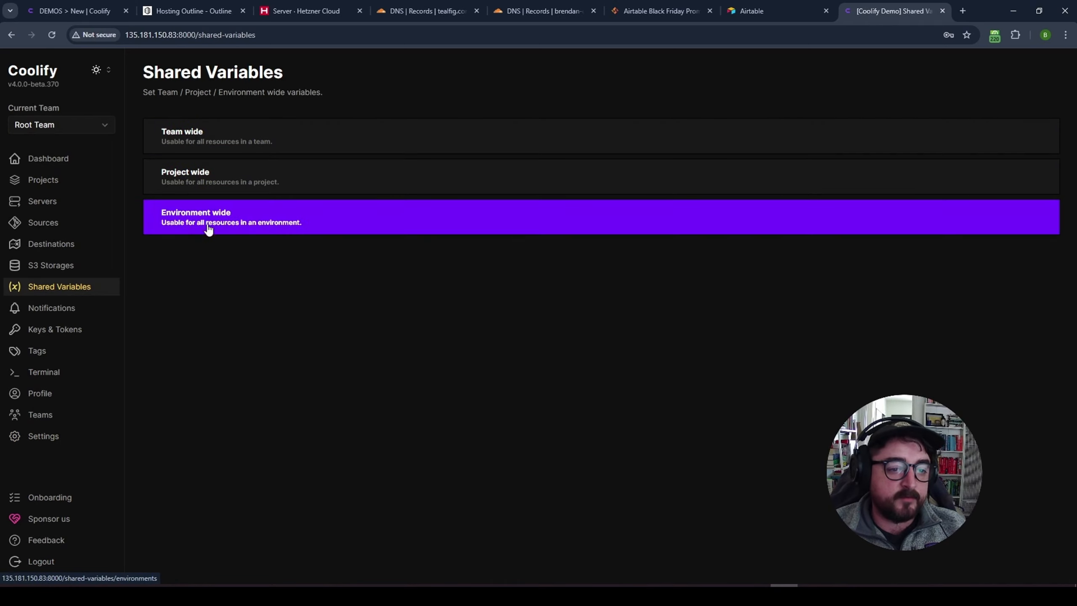
click(55, 329)
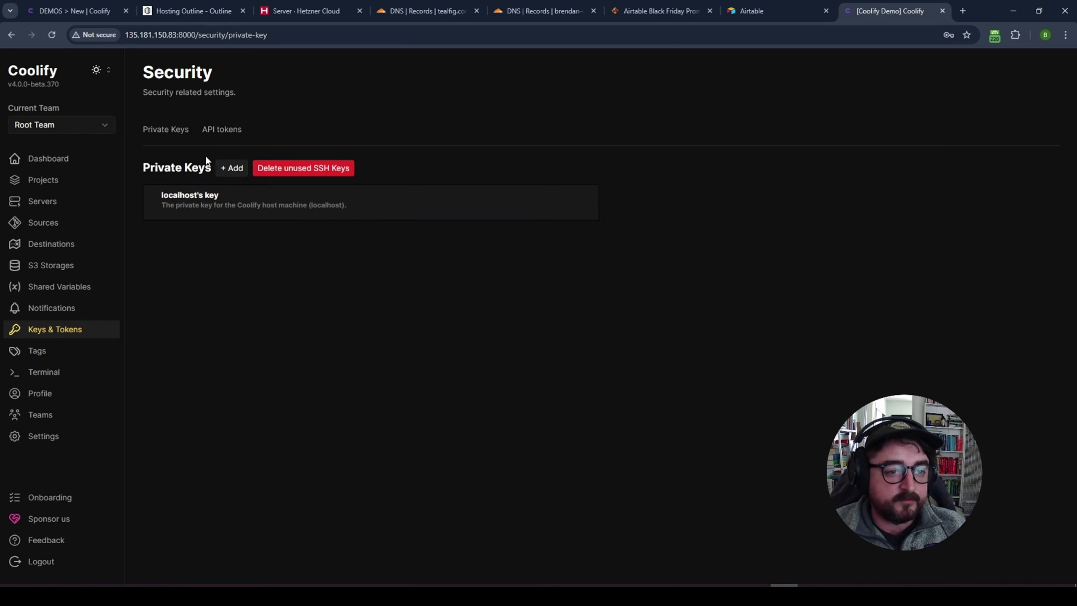
click(222, 129)
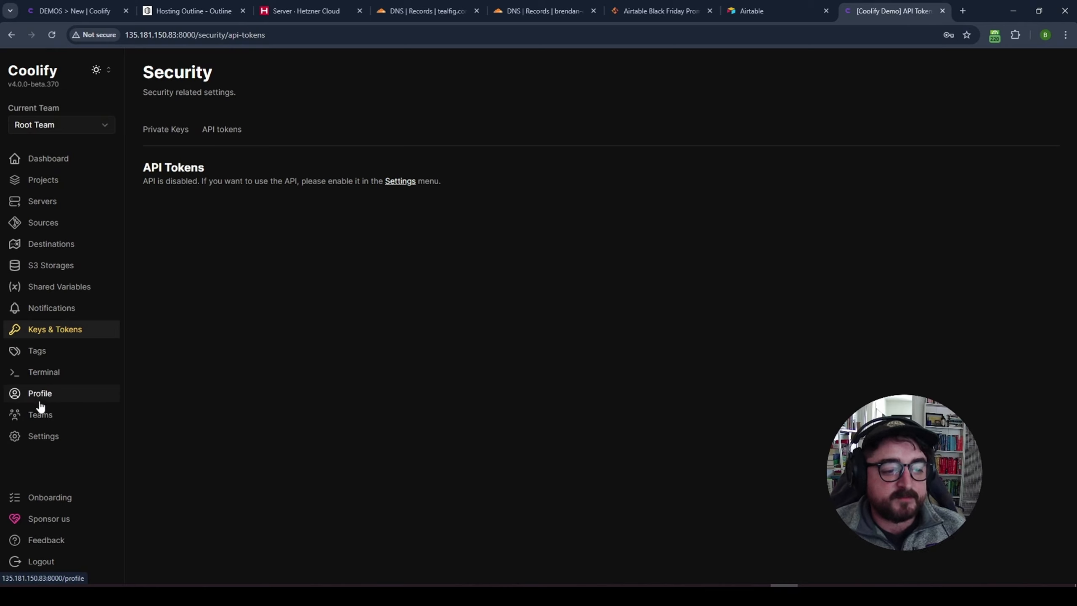
click(42, 355)
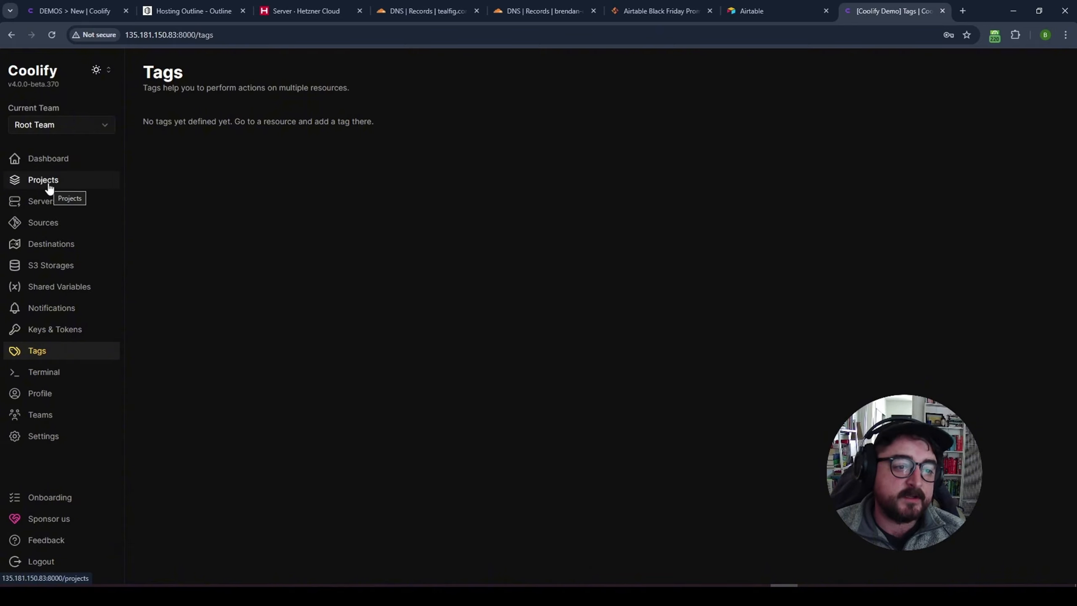
click(64, 206)
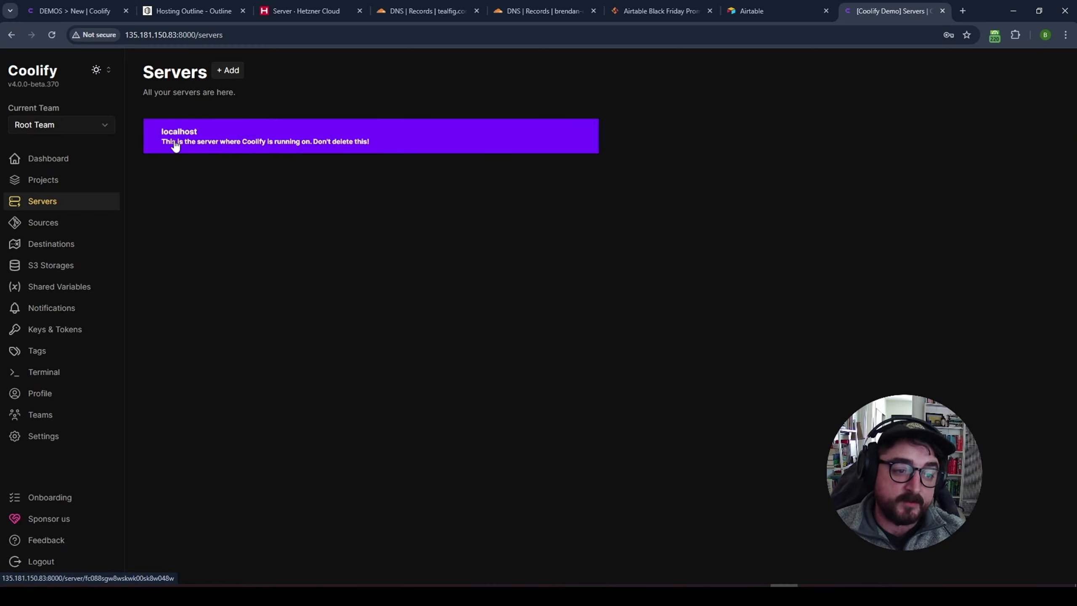
click(41, 180)
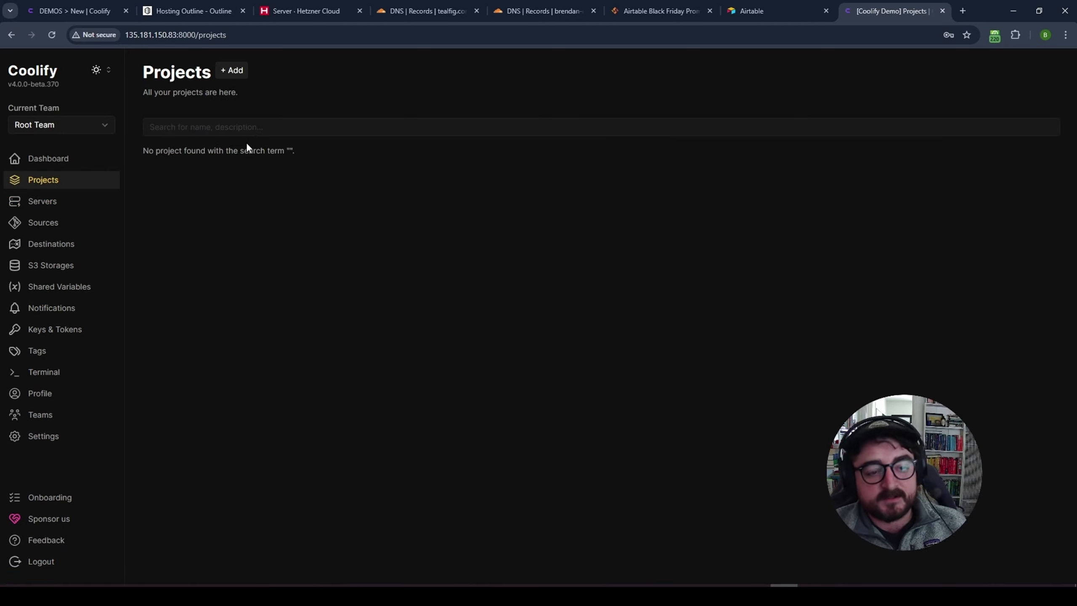
- Create a new project named Demos
click(233, 70)
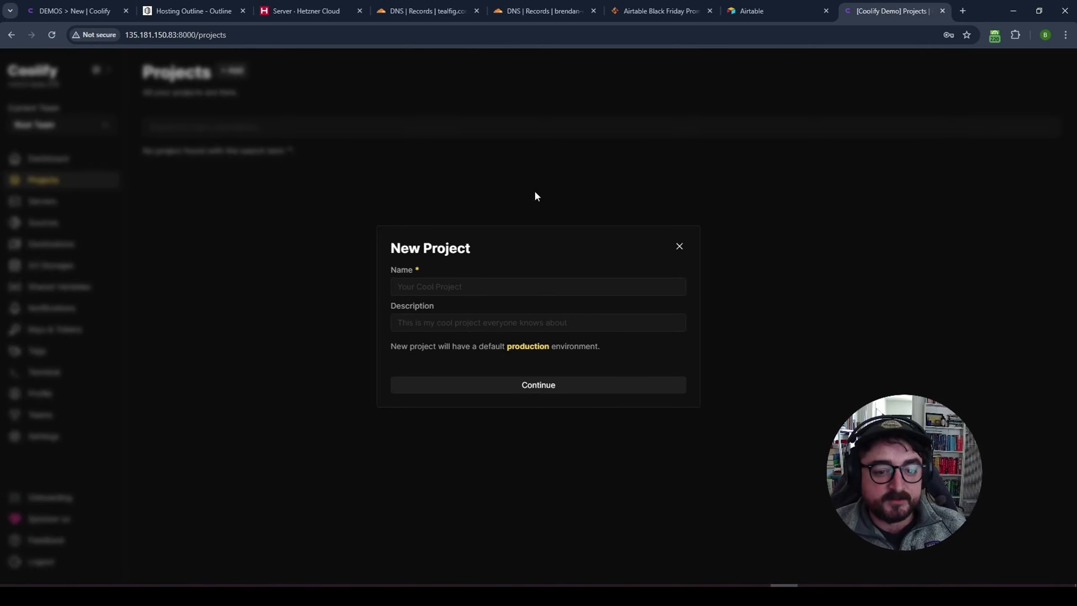
click(456, 288)
text(Demos)
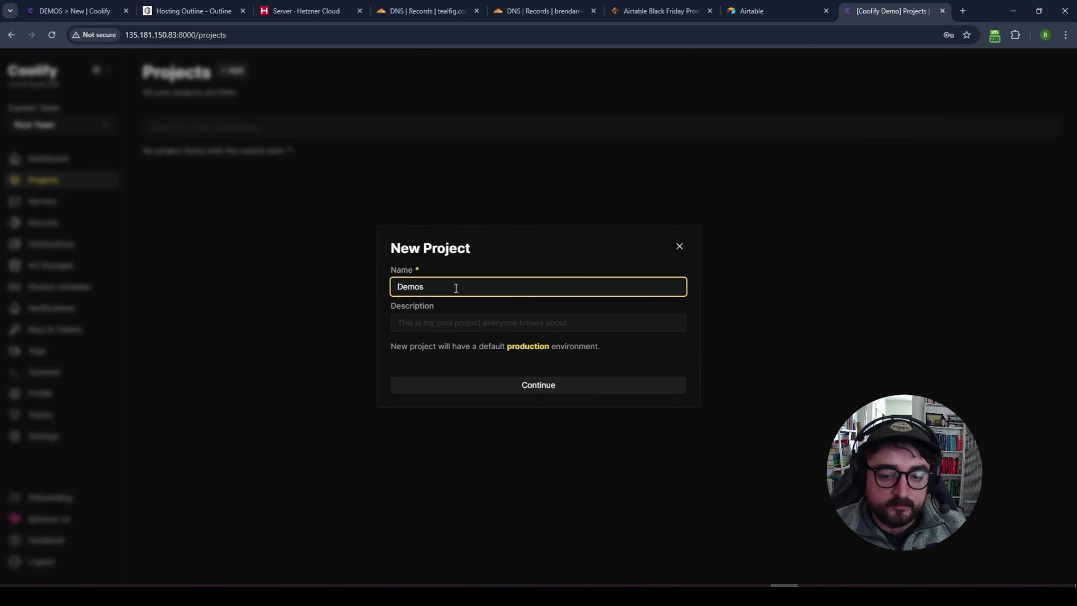
click(481, 328)
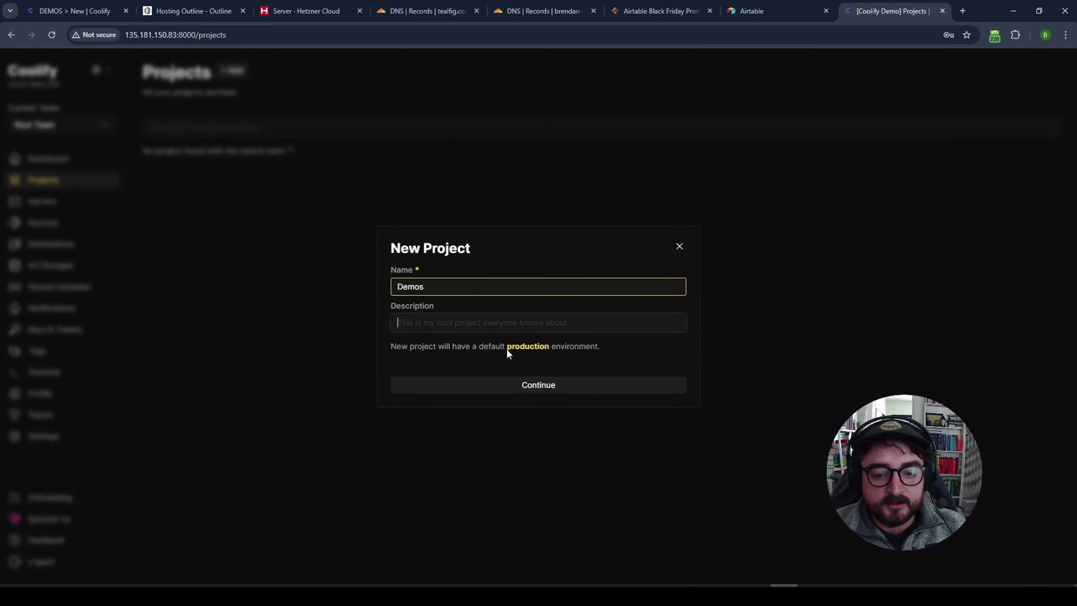
drag(507, 347, 549, 347)
click(547, 360)
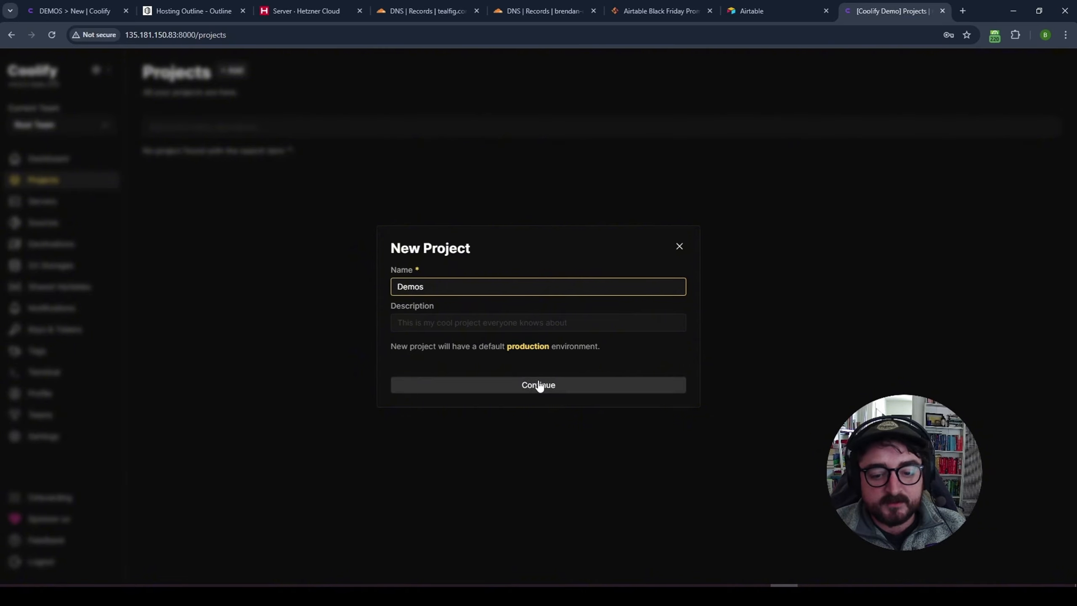
click(538, 385)
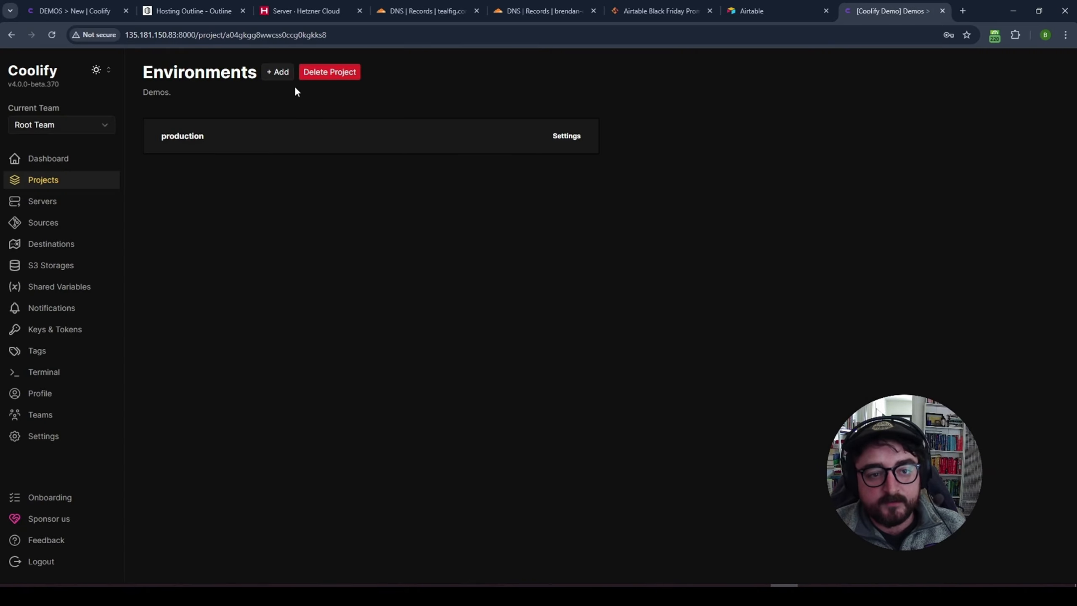
- Open the production environment's New Resource catalogue and scroll down to the Services
double_click(159, 71)
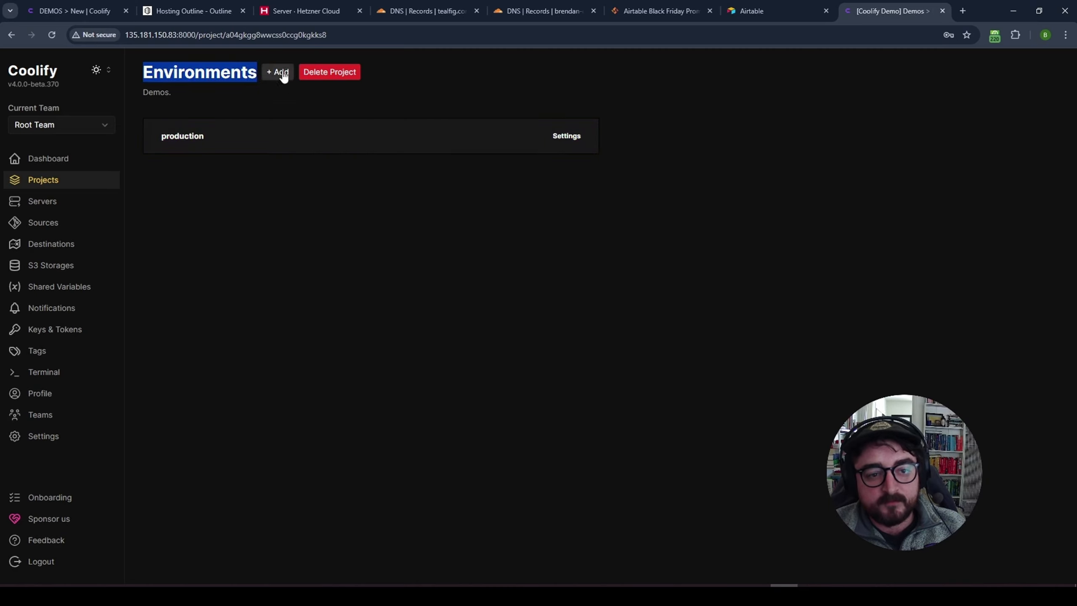
click(266, 101)
click(499, 146)
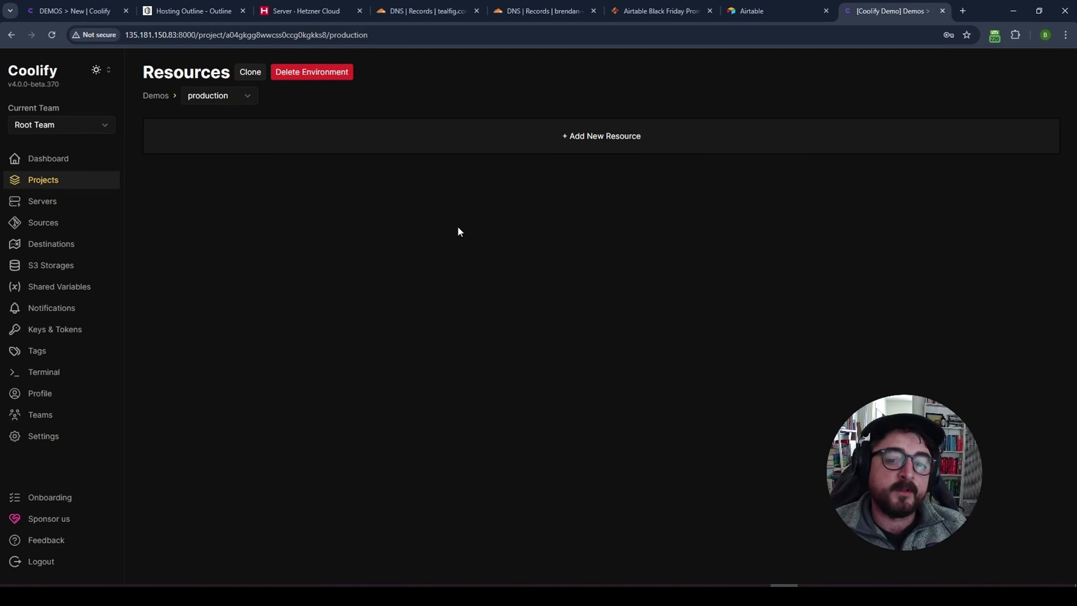
click(529, 143)
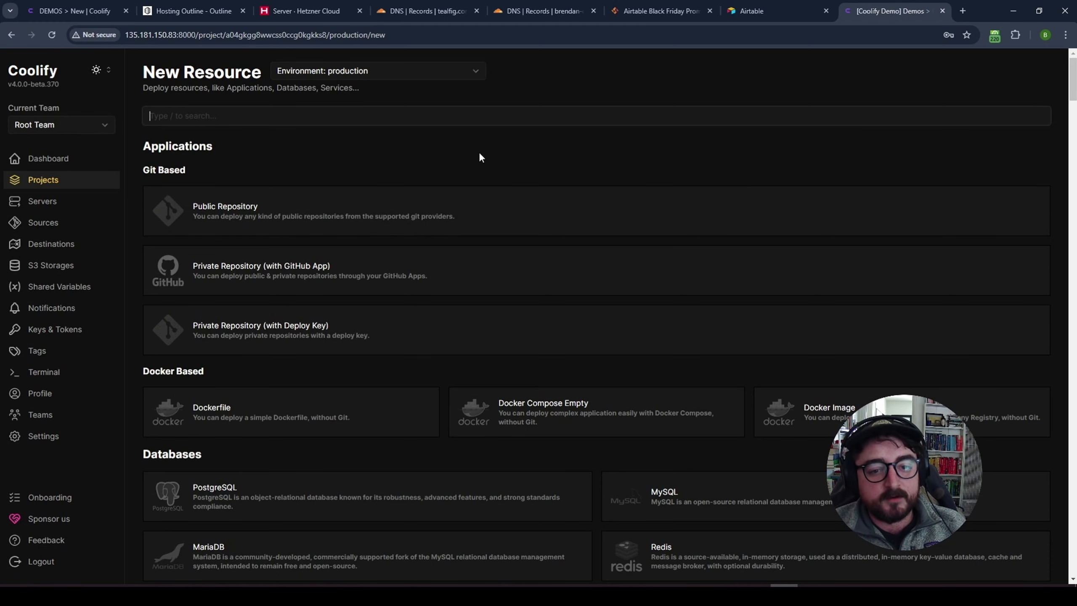
scroll(479, 156, down, 3)
scroll(433, 228, up, 3)
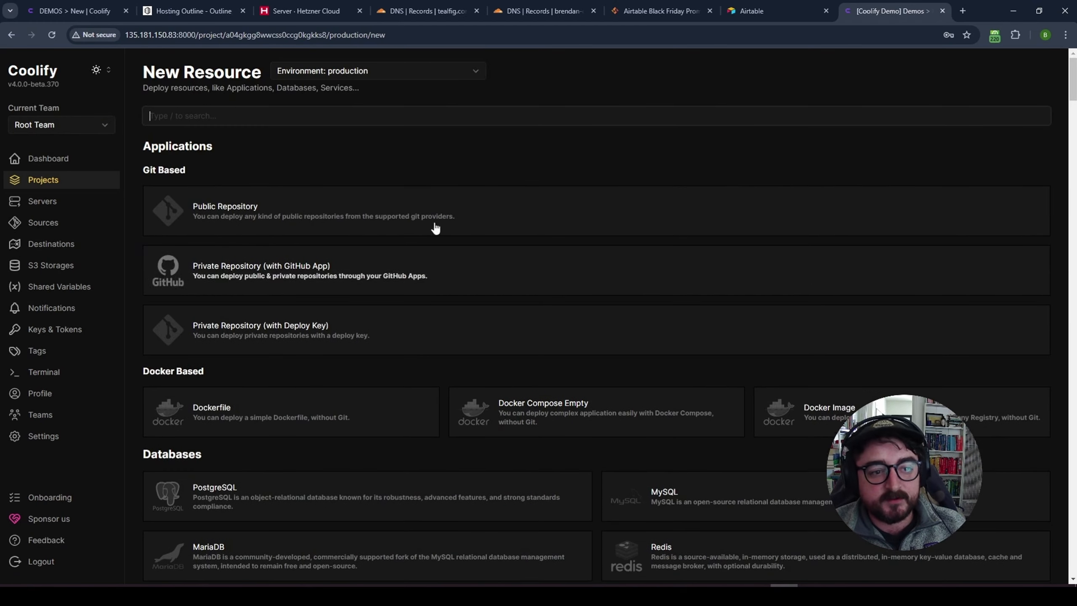
scroll(292, 337, down, 10)
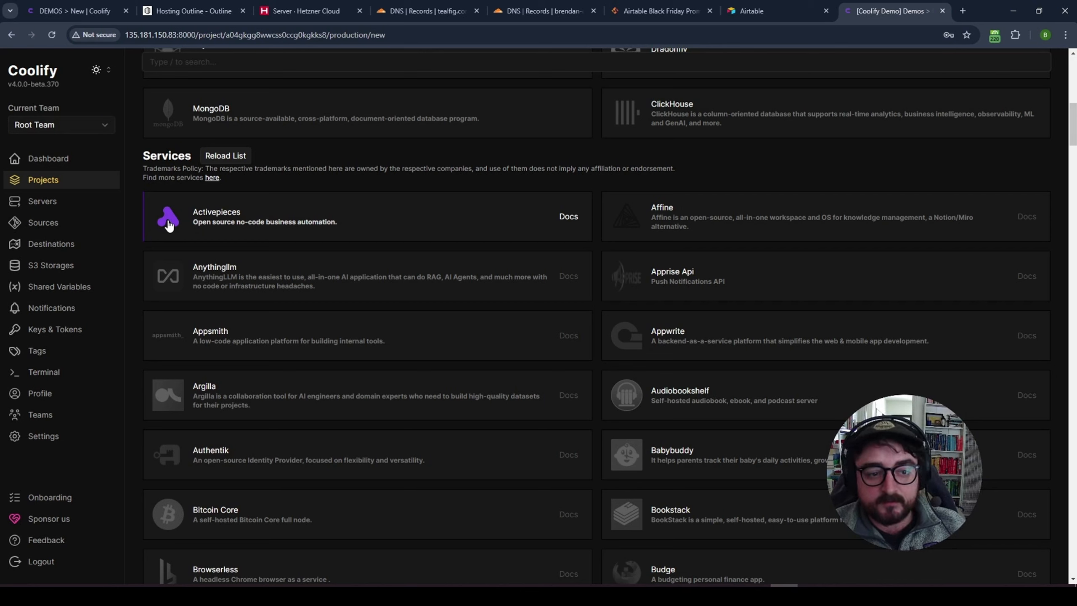
- Add the Activepieces service, replace its random name suffix with -demo, and save
click(168, 226)
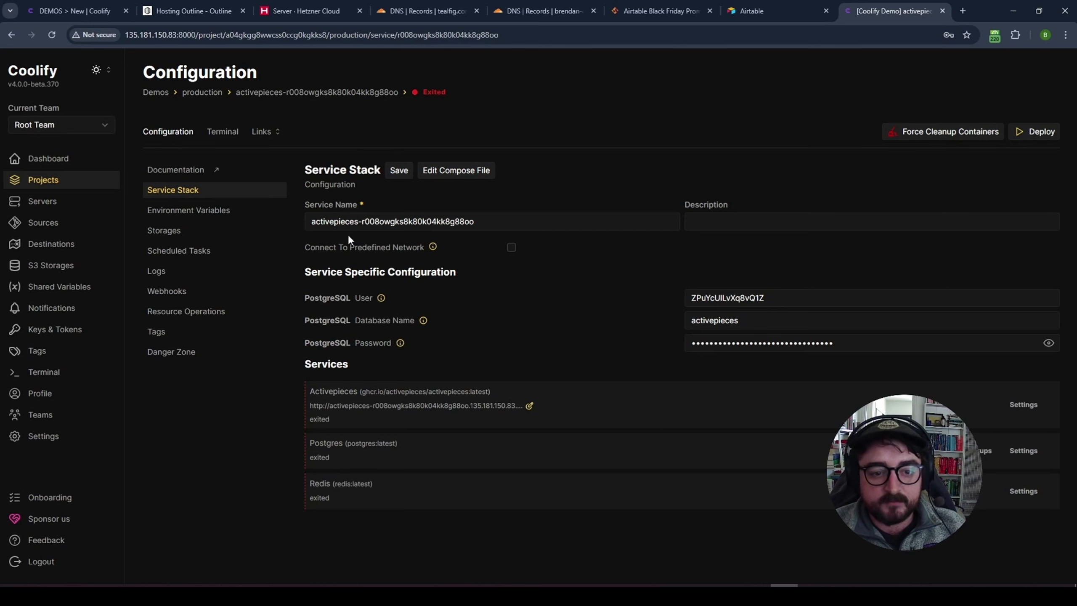
drag(364, 222, 634, 217)
key(BackSpace)
key(BackSpace)
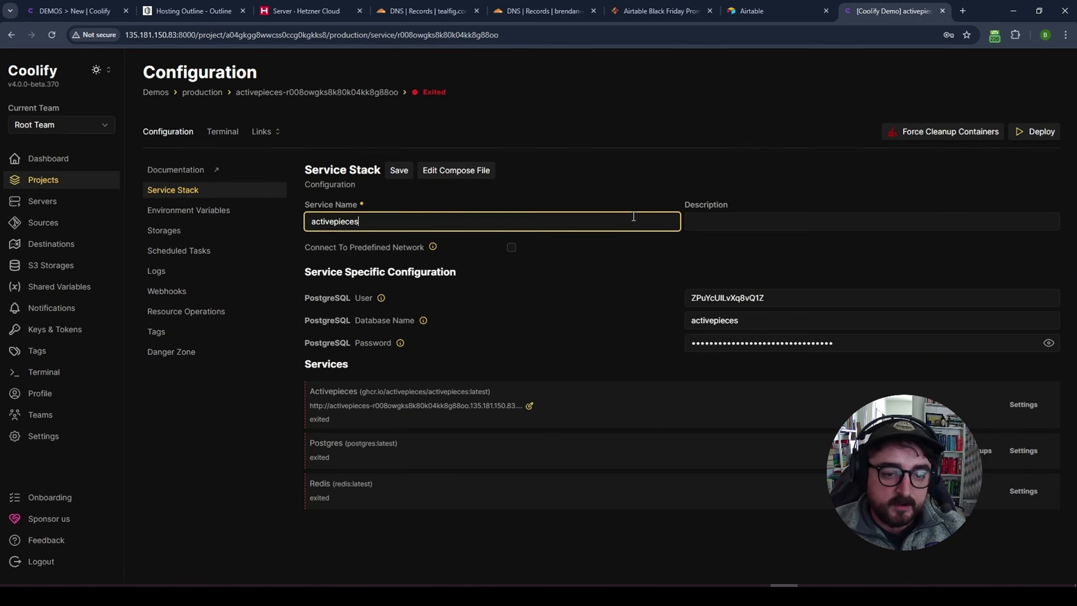
text(-demo)
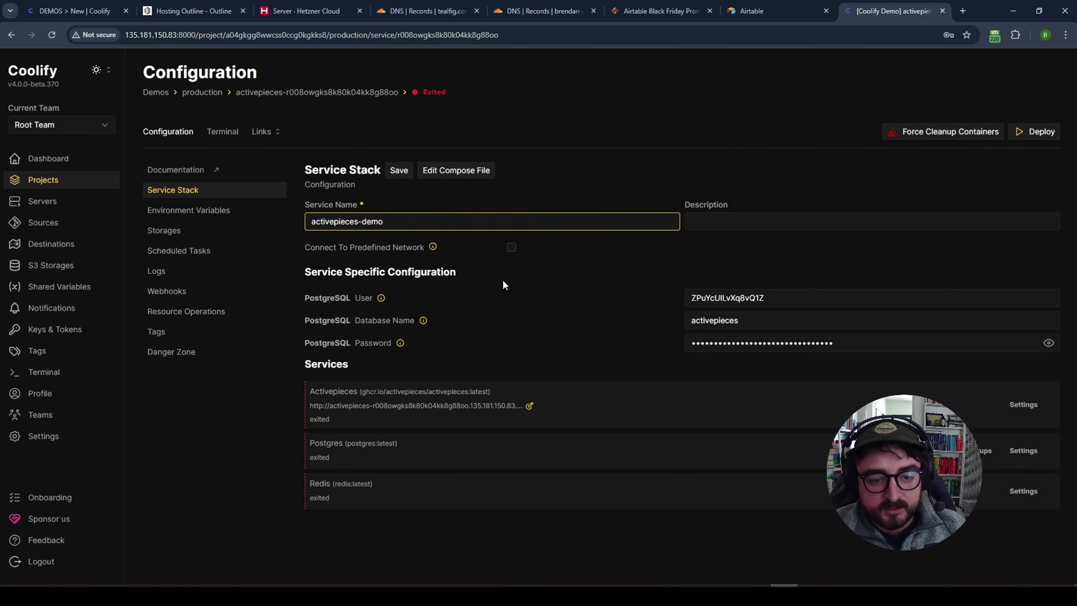
double_click(324, 365)
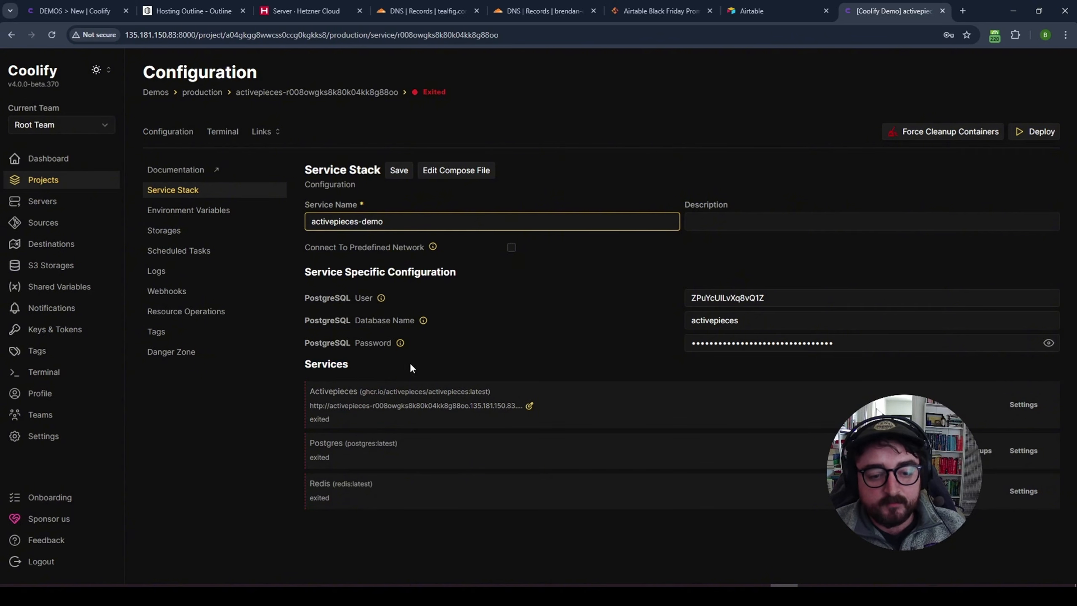
drag(410, 362, 488, 392)
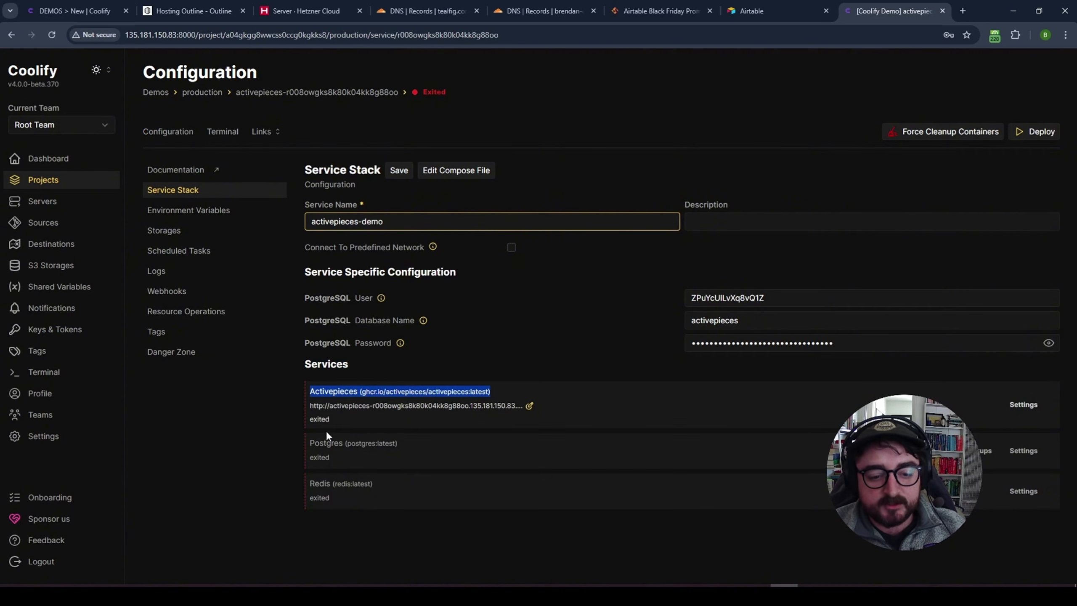
drag(315, 443, 409, 446)
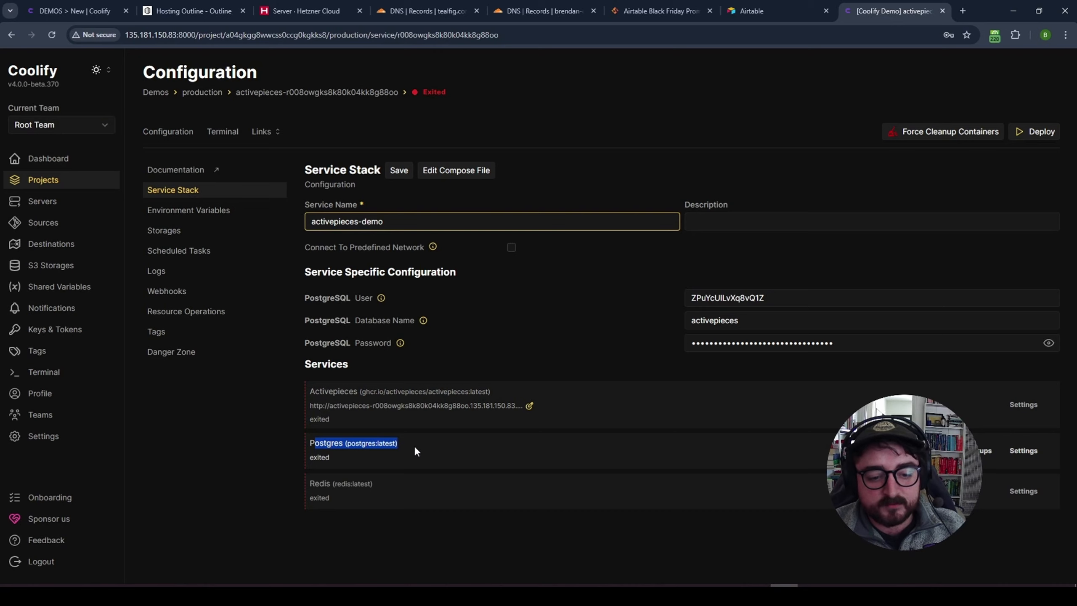
click(355, 484)
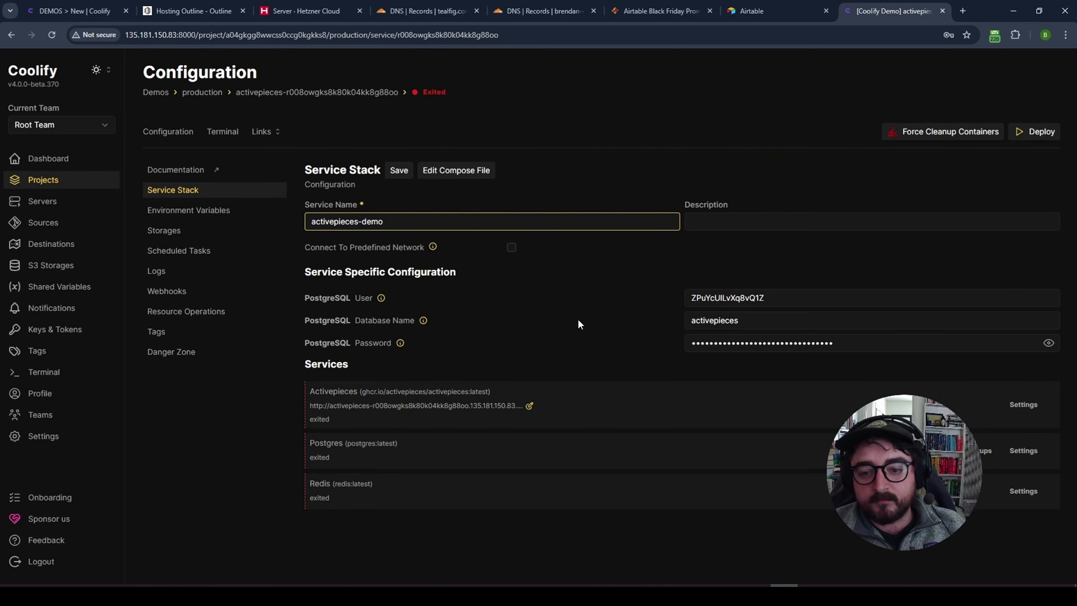
click(399, 170)
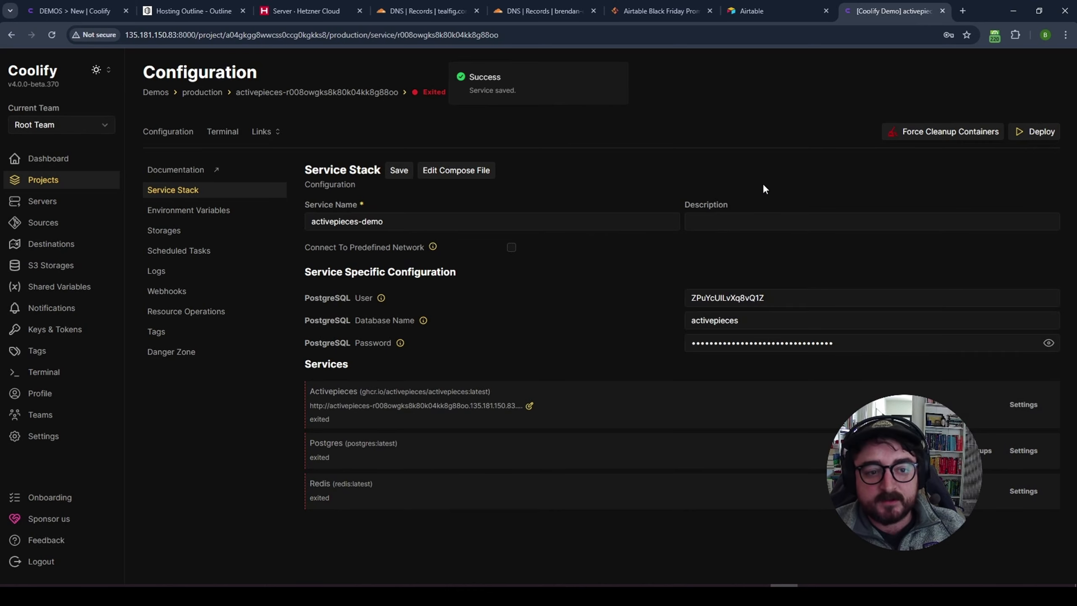
- Deploy activepieces-demo and follow the startup logs until Postgres, Redis and Activepieces start
click(1041, 132)
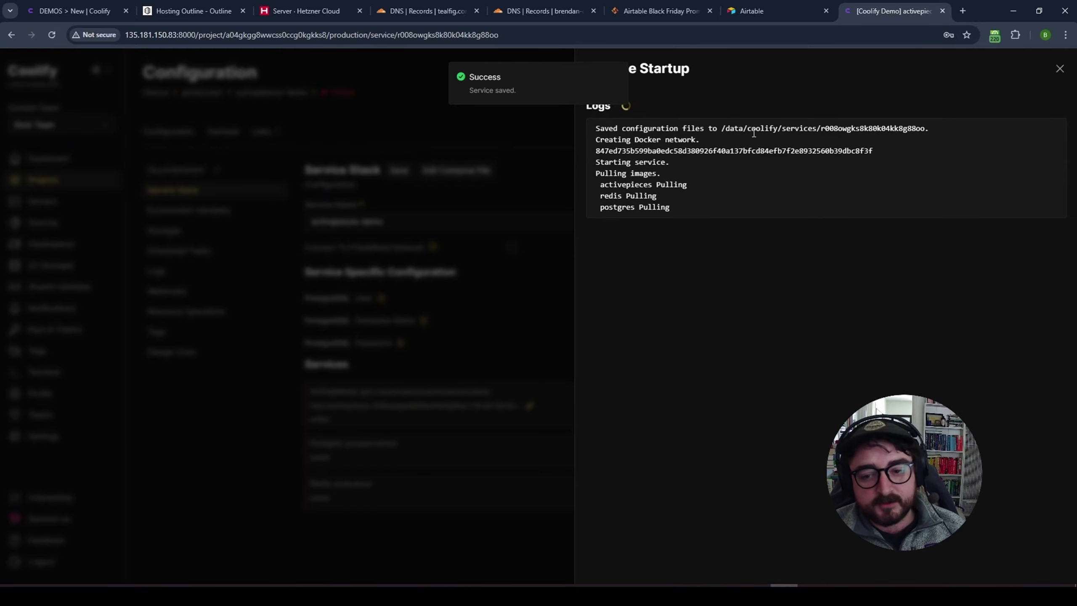
scroll(768, 246, up, 5)
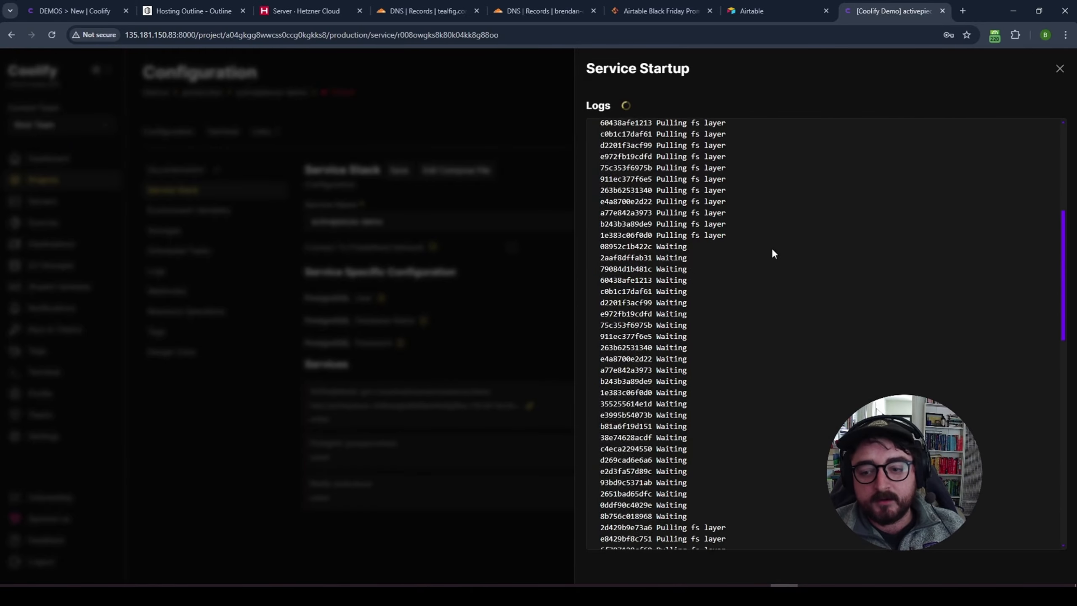
scroll(771, 254, up, 7)
scroll(697, 220, down, 3)
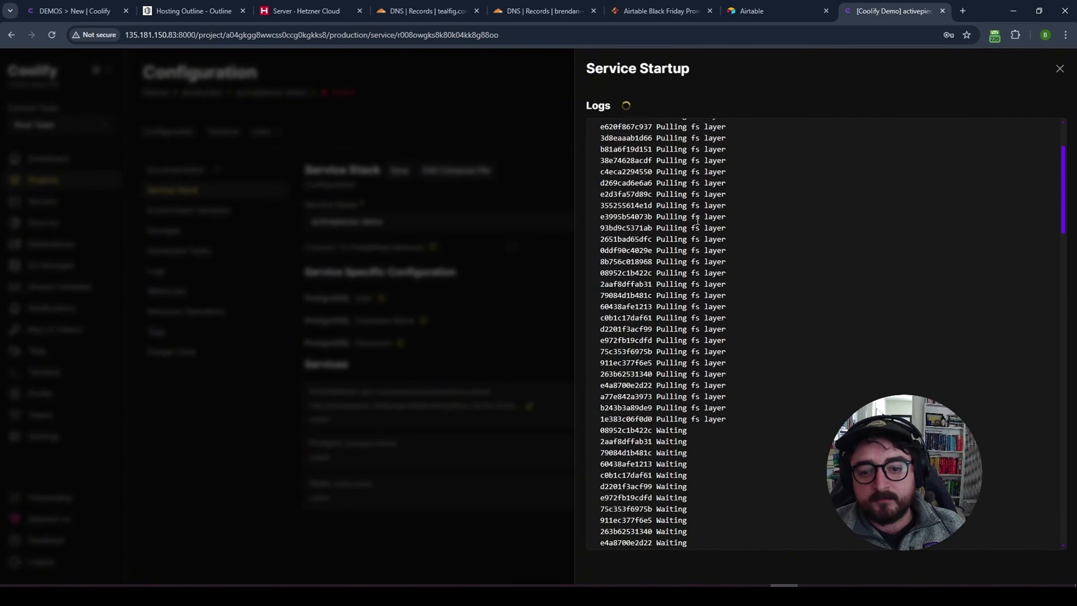
scroll(695, 227, down, 5)
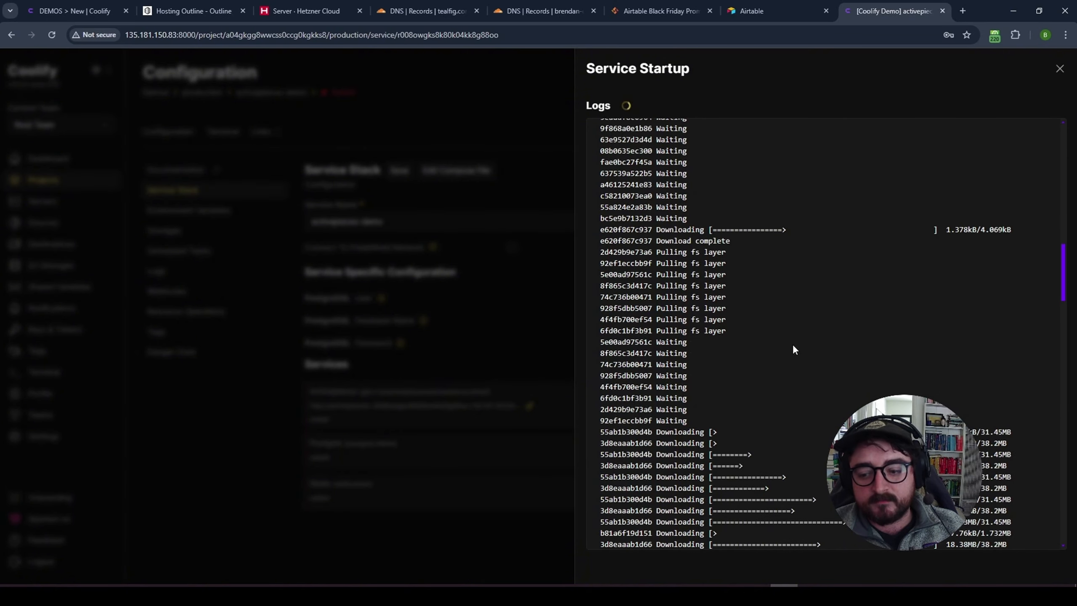
scroll(794, 349, down, 5)
scroll(723, 285, down, 4)
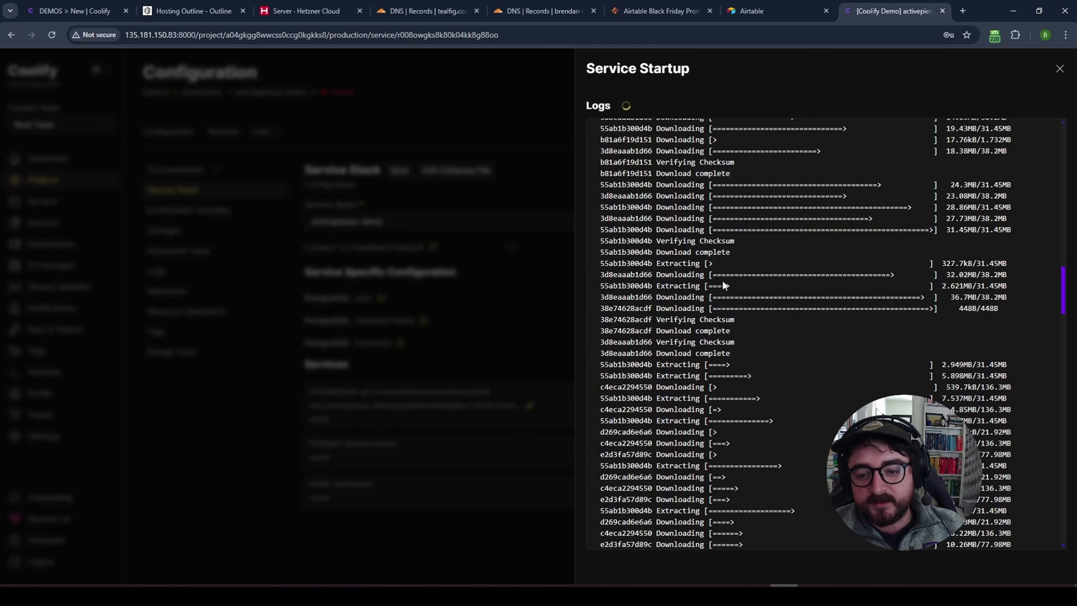
scroll(852, 335, down, 10)
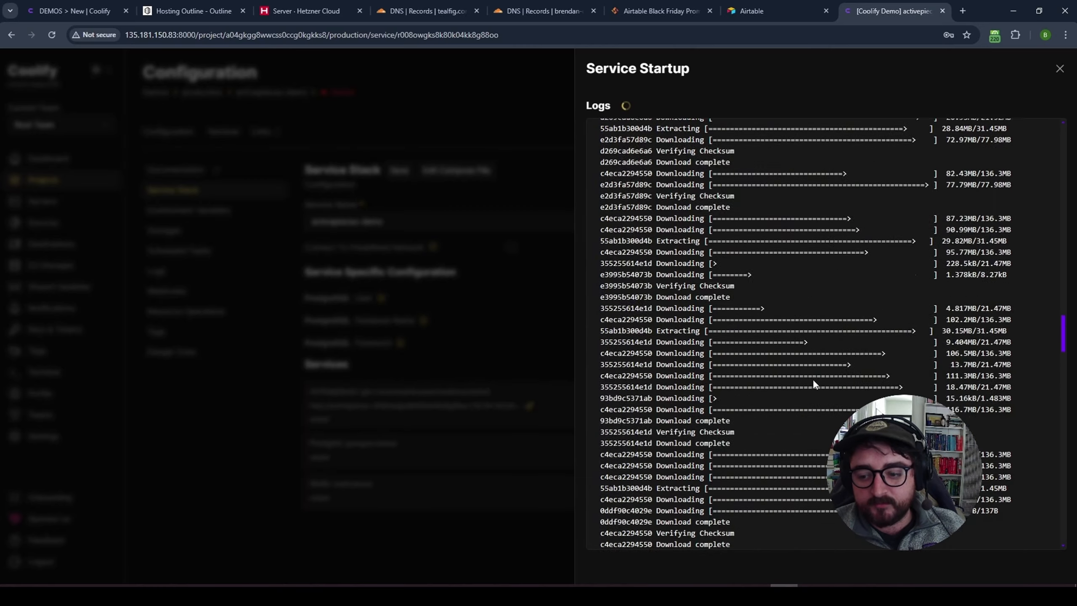
scroll(813, 384, down, 15)
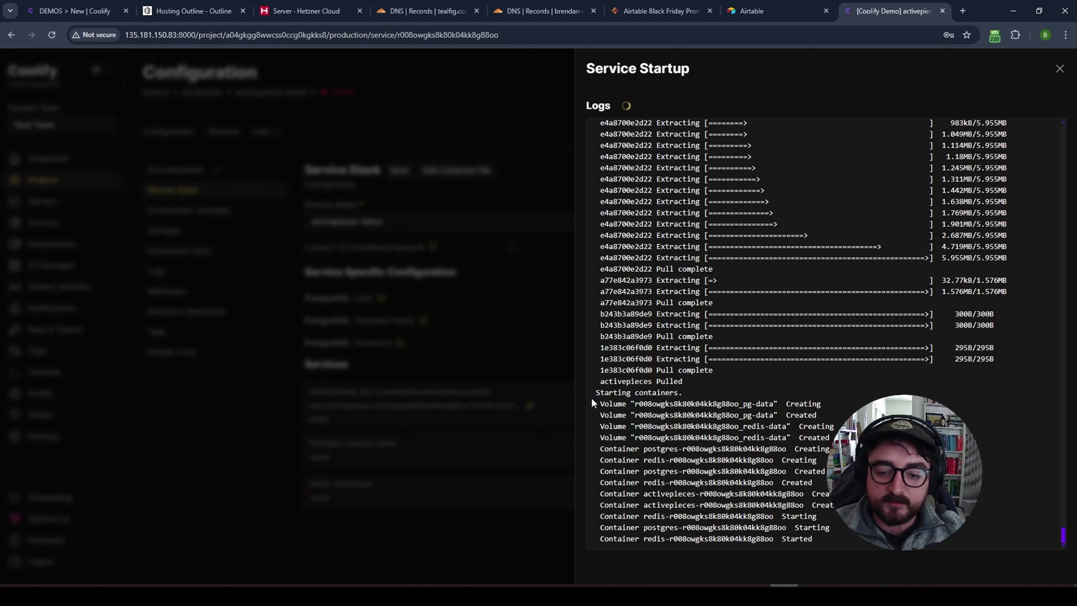
drag(608, 201, 900, 333)
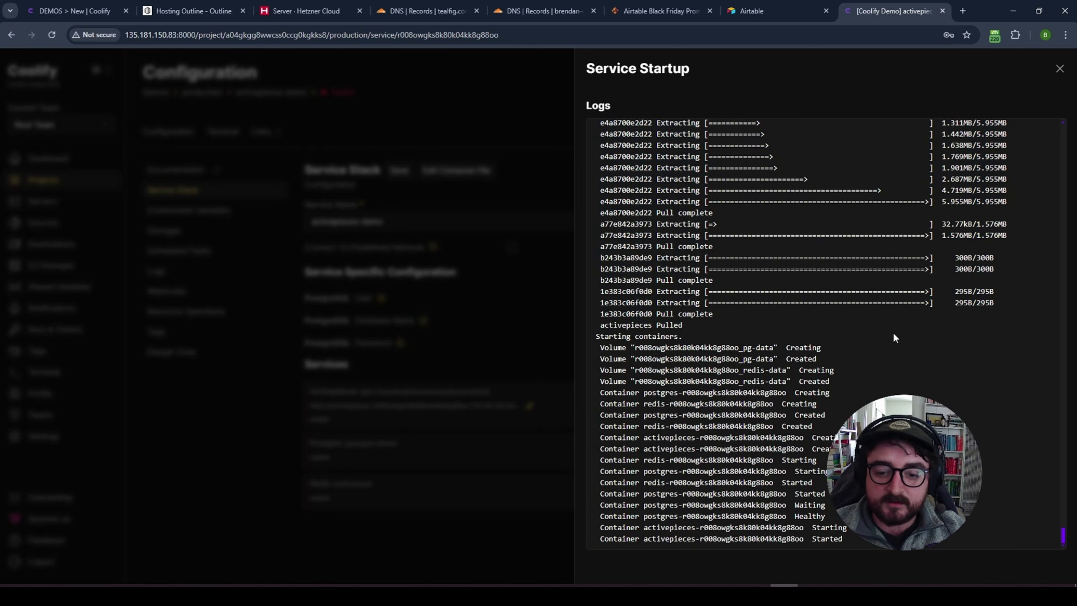
drag(609, 393, 787, 476)
drag(609, 483, 814, 484)
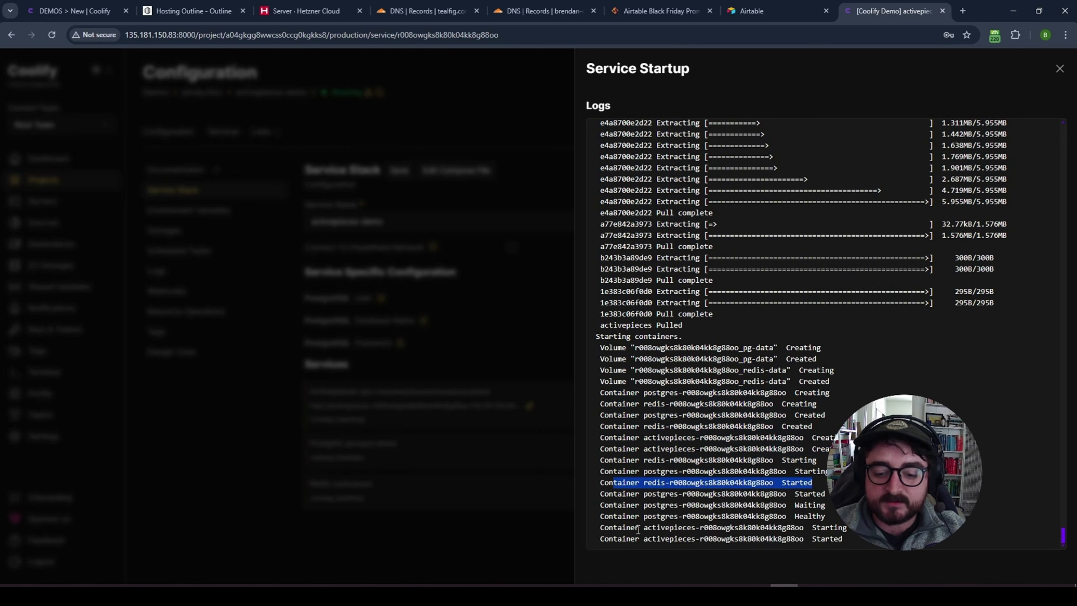
drag(635, 529, 808, 539)
click(854, 532)
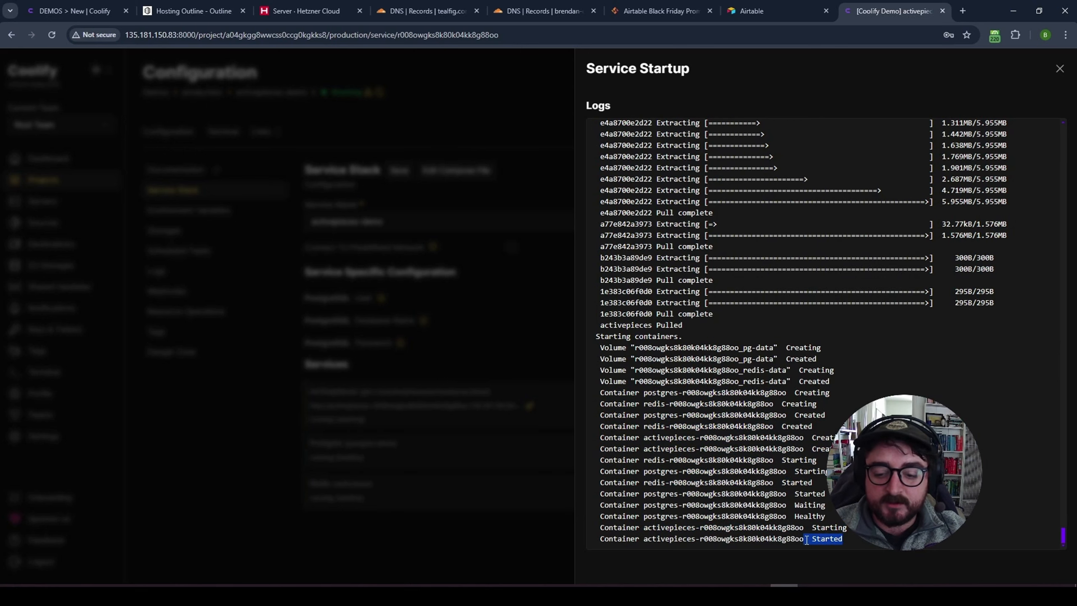
- Close the log panel and open the Activepieces sslip.io link in a new tab
click(1059, 68)
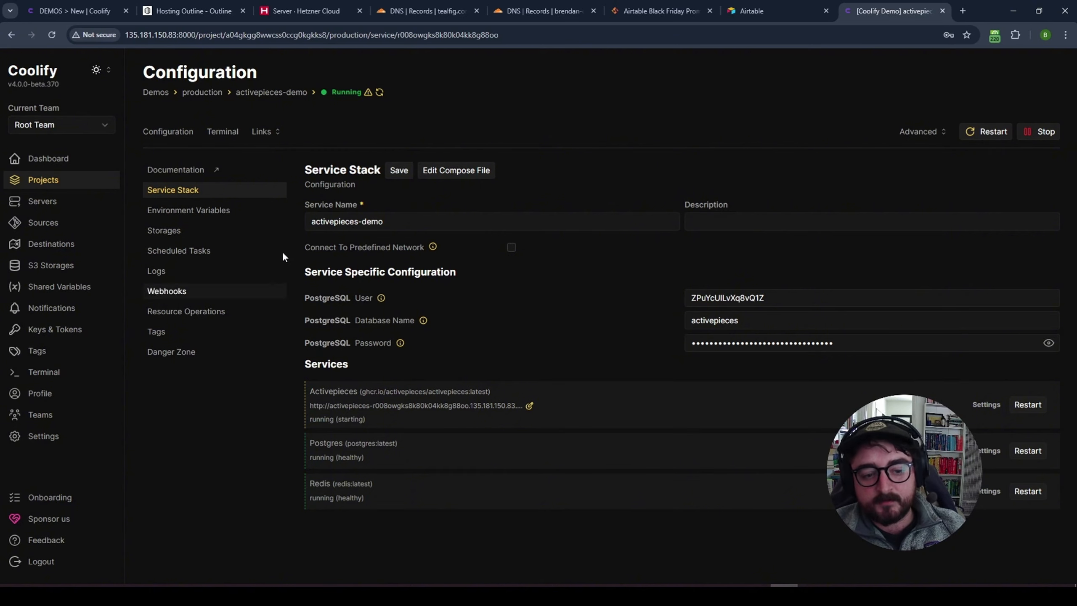
click(277, 132)
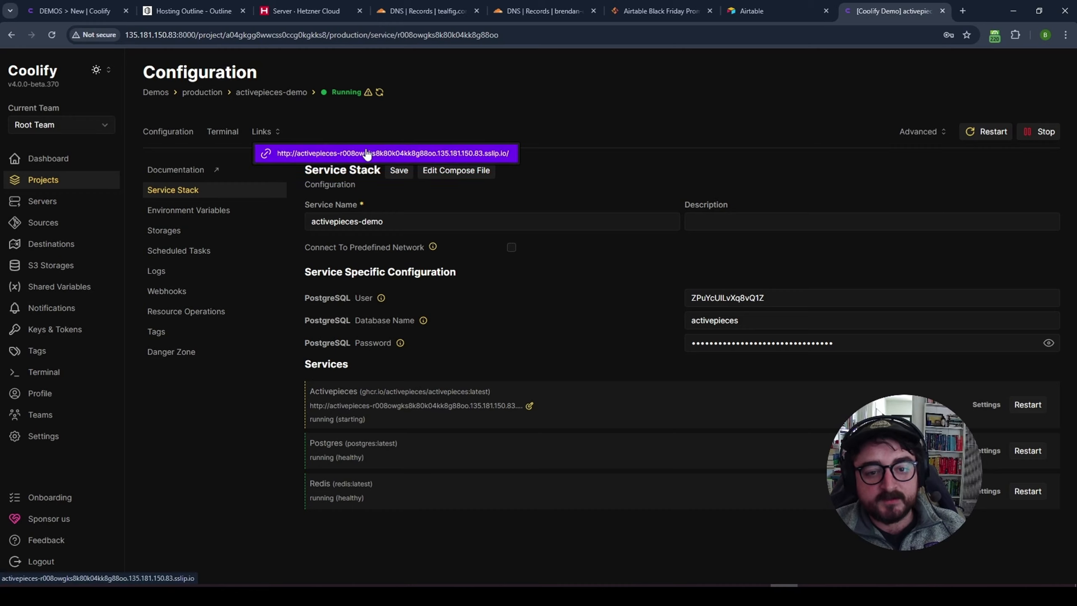
click(381, 153)
click(883, 12)
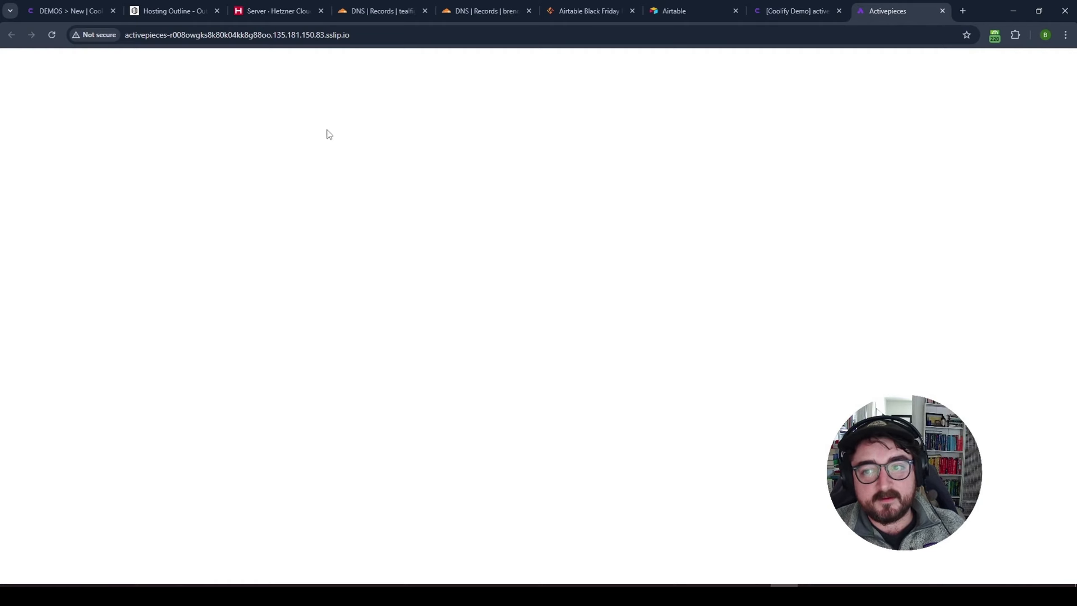
- Reload the blank Activepieces sslip.io page, then go back to the Coolify tab
click(547, 33)
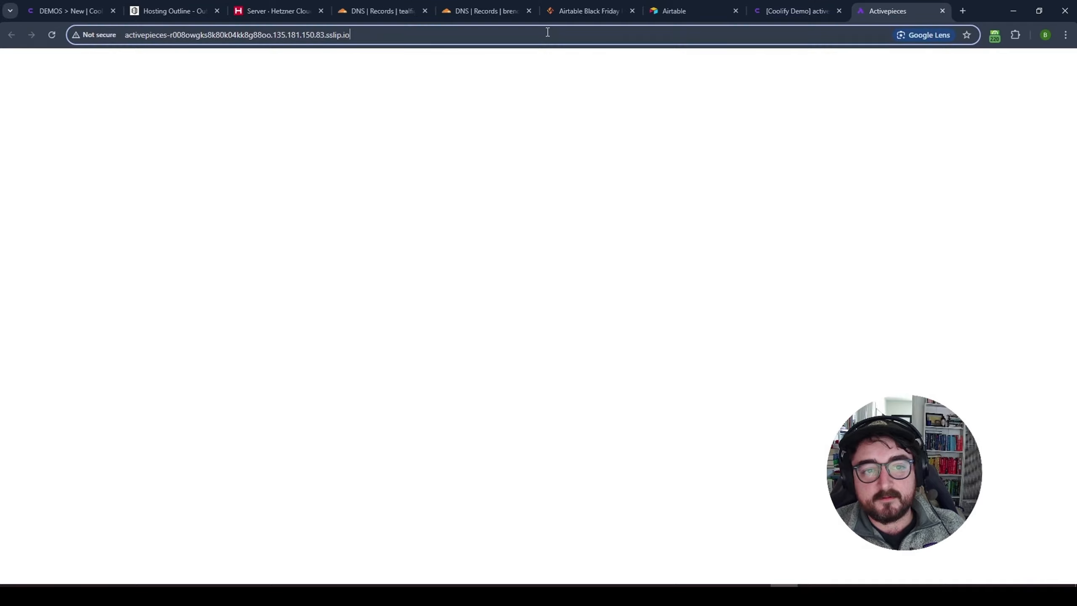
key(Return)
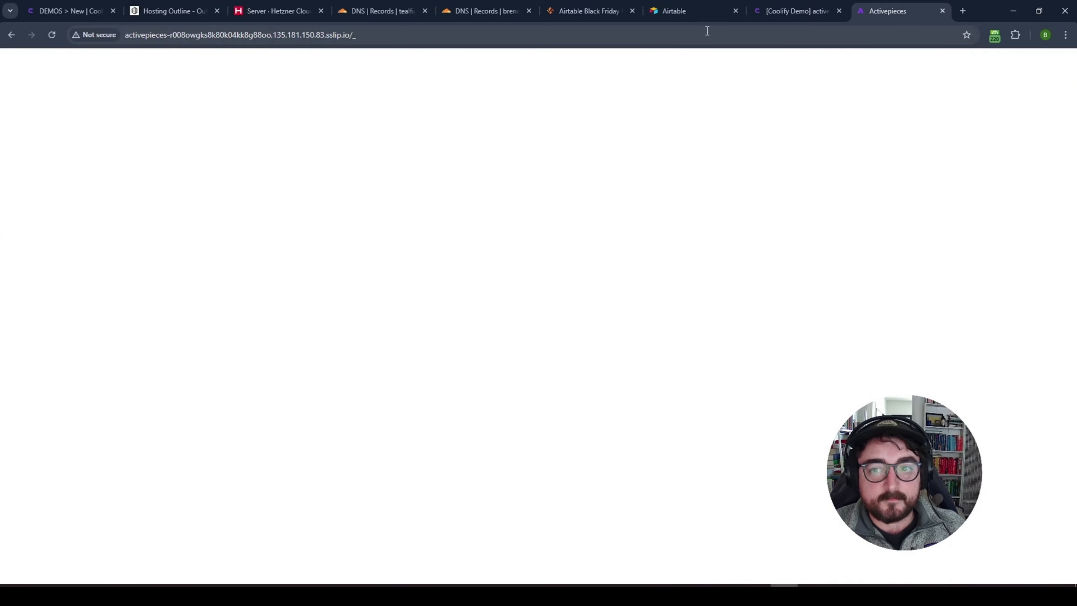
click(790, 11)
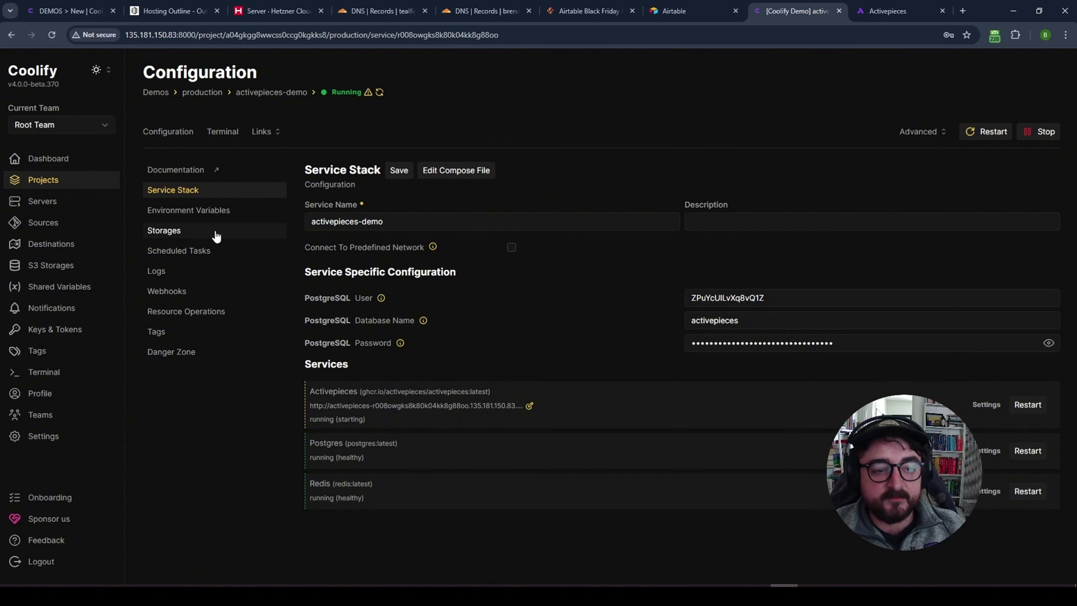
click(52, 438)
drag(221, 239, 129, 241)
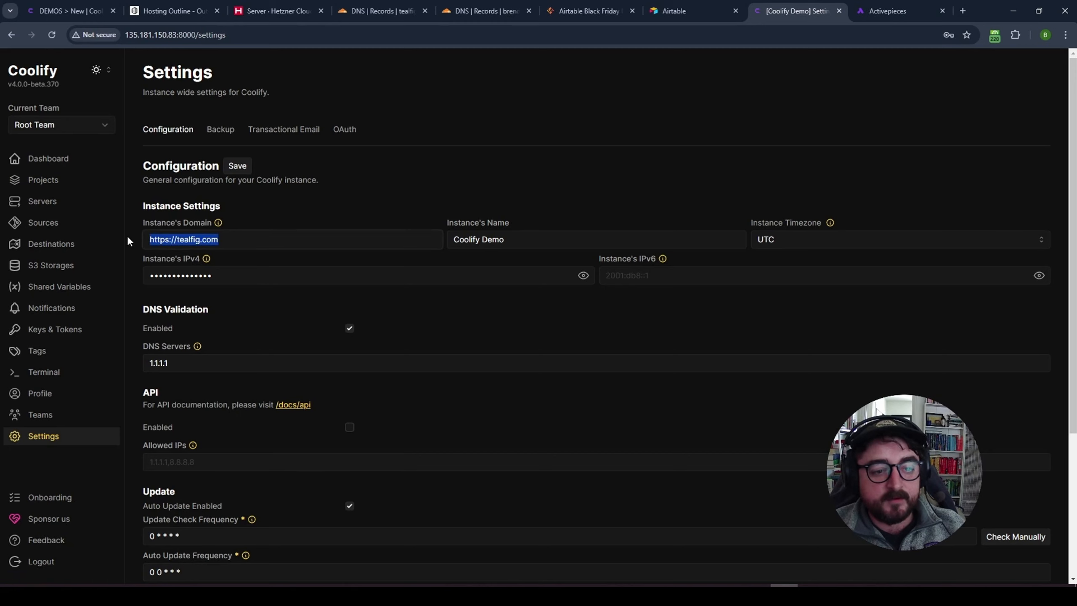
click(245, 242)
drag(245, 241, 145, 243)
click(257, 242)
- Review the activepieces-demo links in the Demos project, then open the Servers list
click(43, 180)
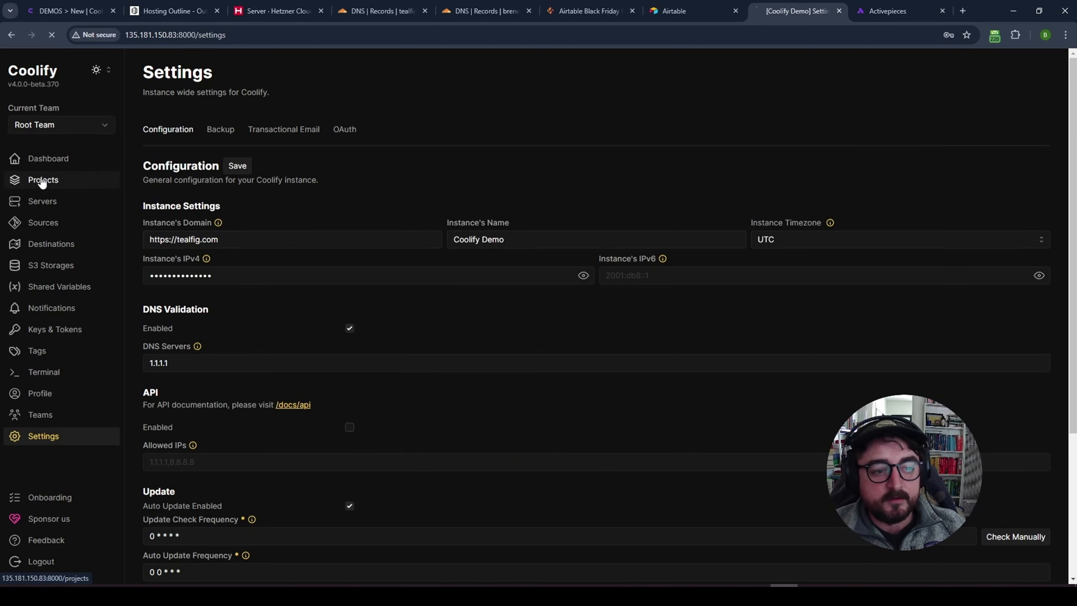
click(237, 161)
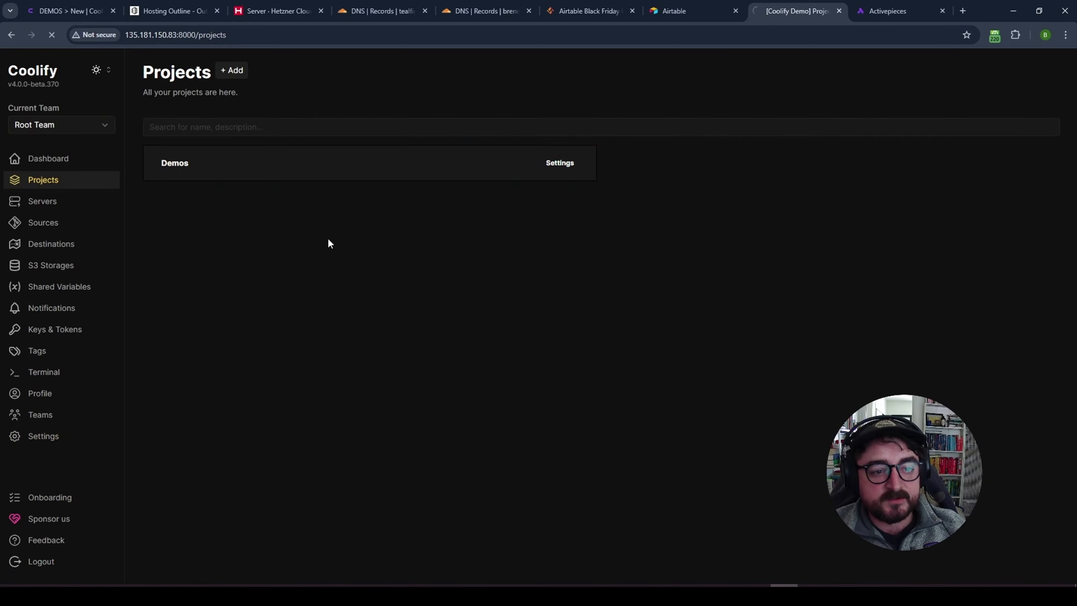
click(212, 200)
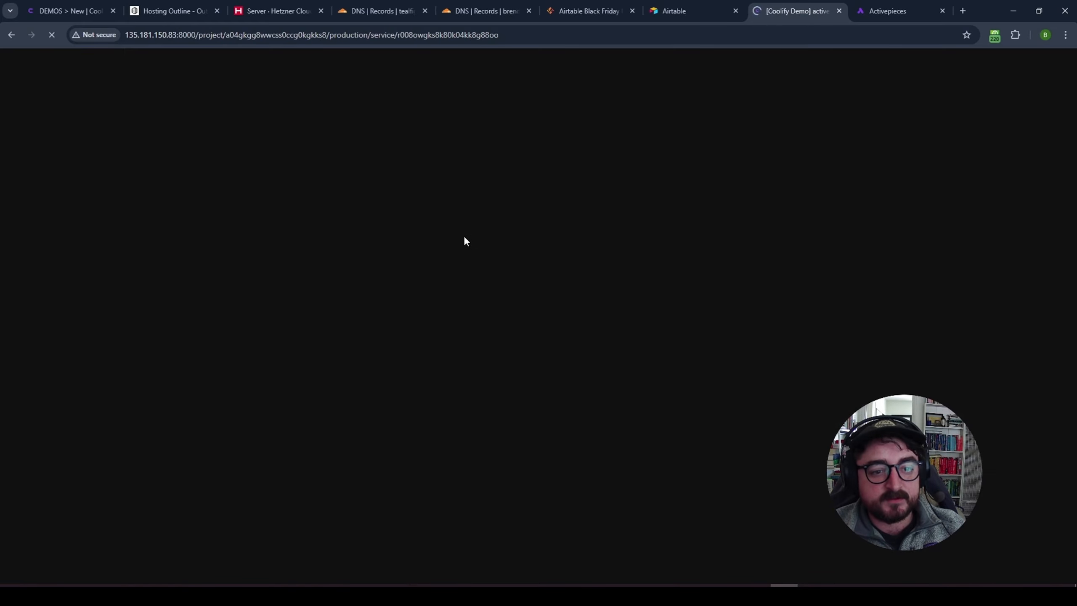
click(268, 132)
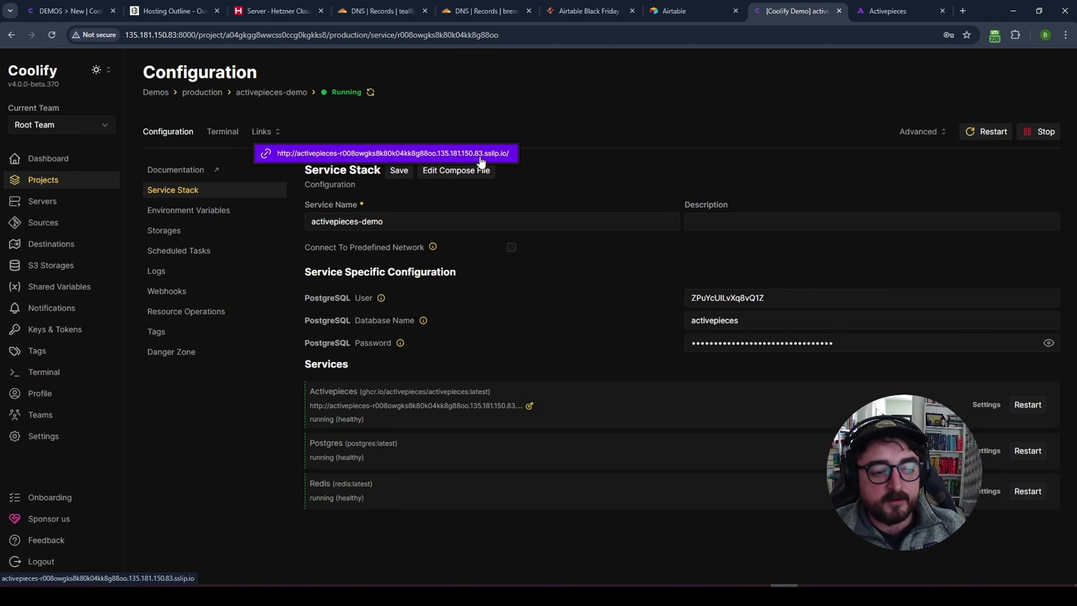
click(51, 208)
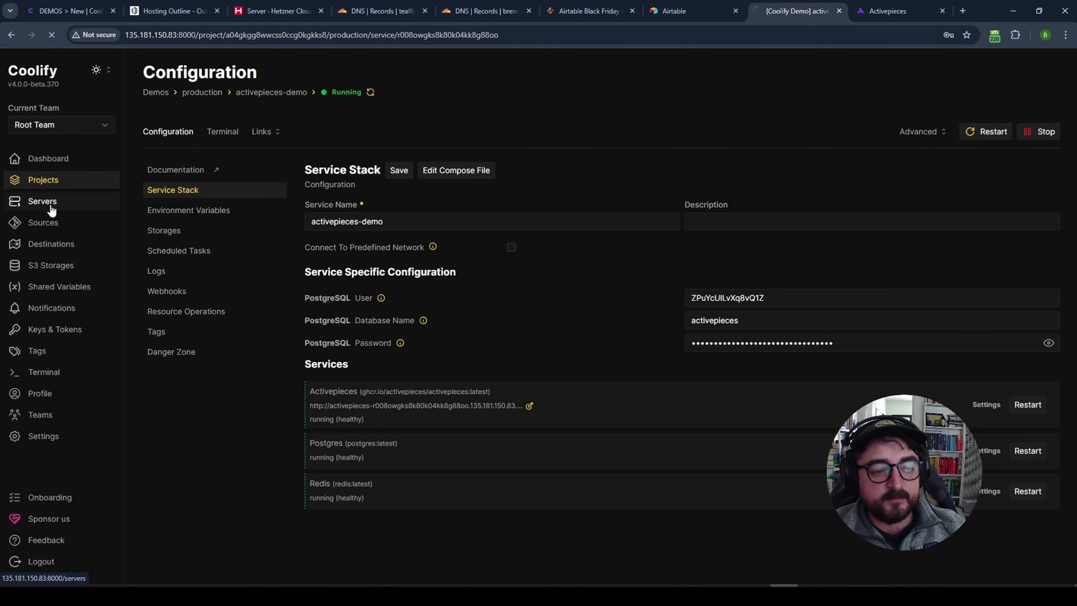
click(249, 149)
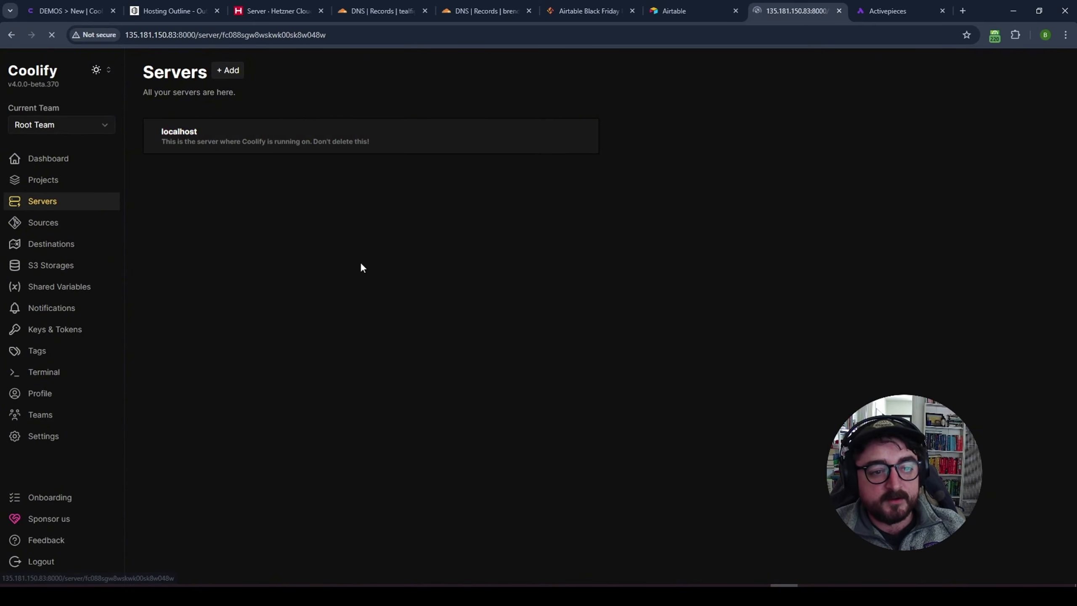
click(835, 222)
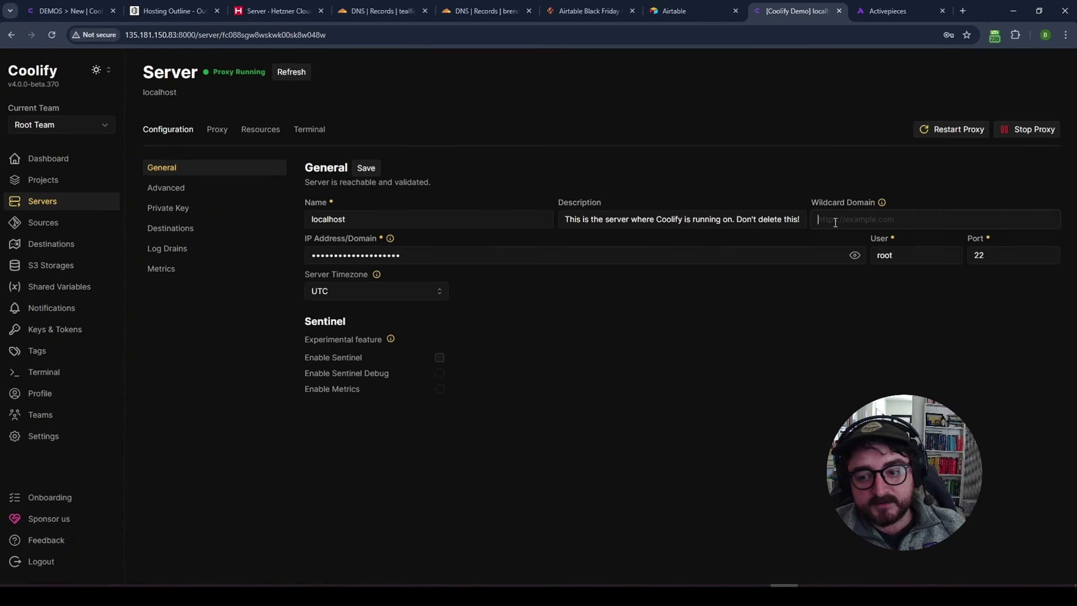
text(https://coolify.tealfig.com)
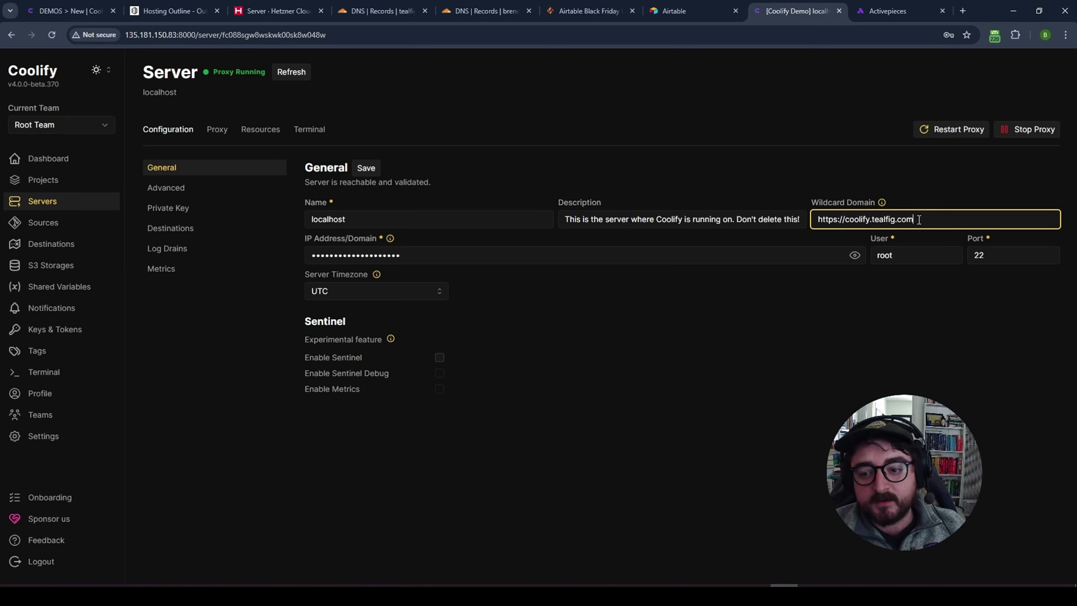
drag(919, 219, 802, 220)
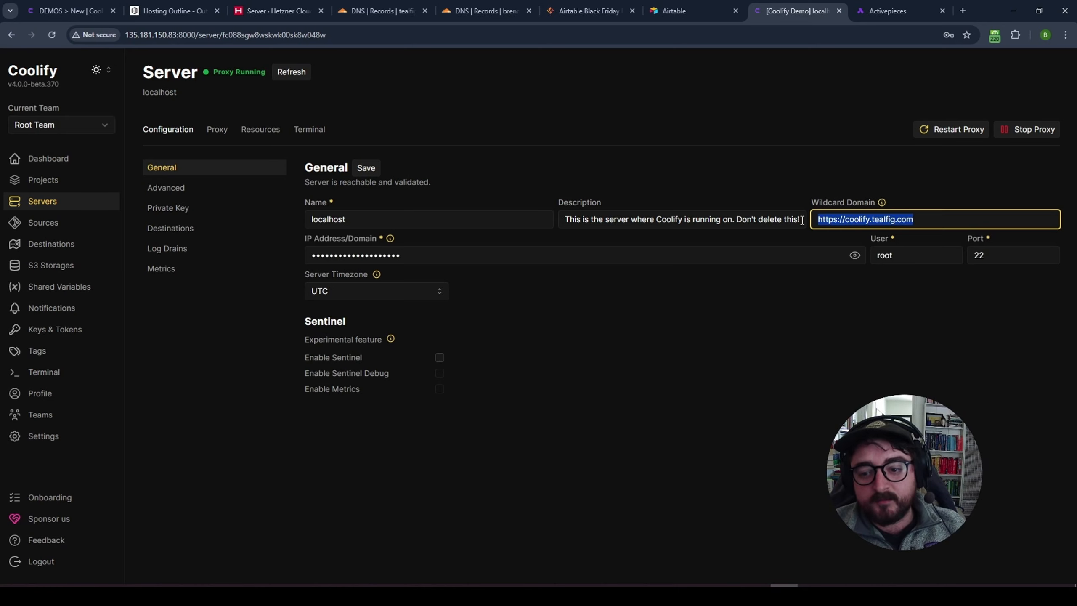
click(865, 222)
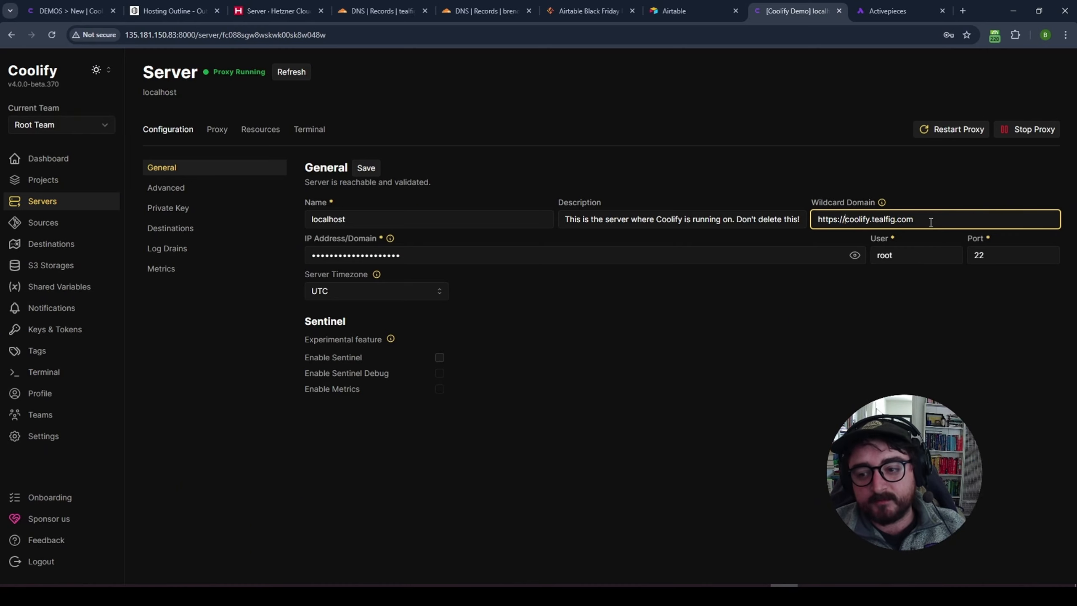
click(366, 168)
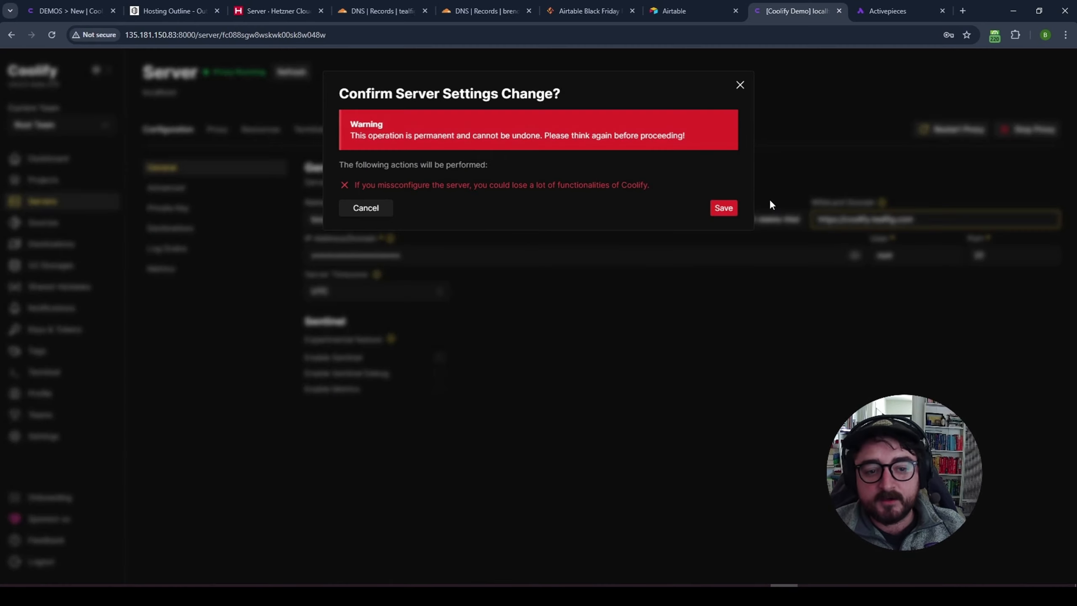
click(723, 208)
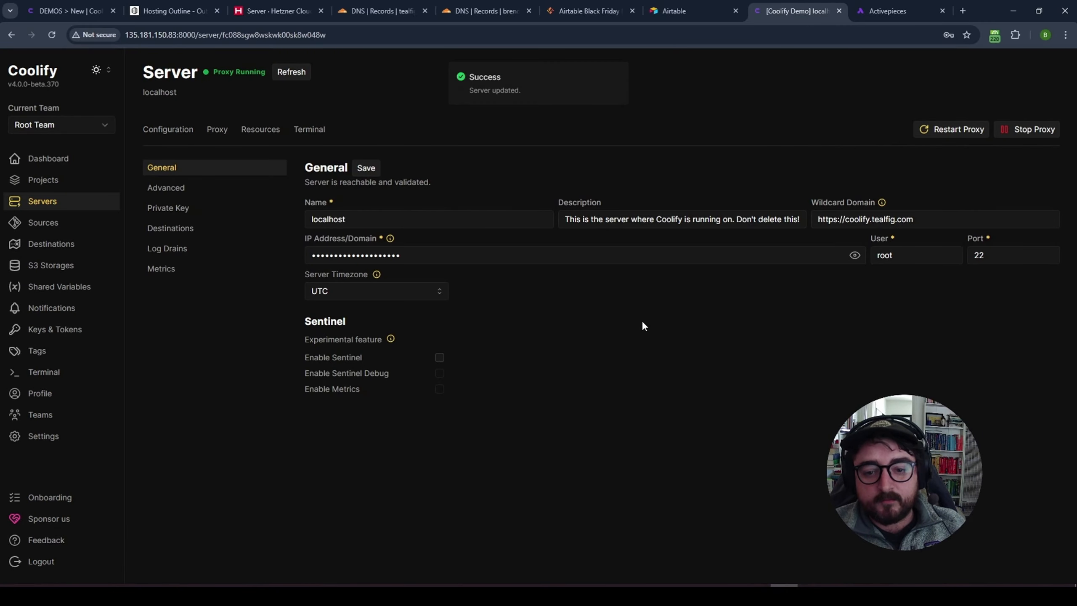
- Add a Cloudflare A record *.coolify pointing to 135.181.150.83 in the tealfig.com zone
click(380, 11)
drag(579, 333, 509, 333)
key(ctrl+c)
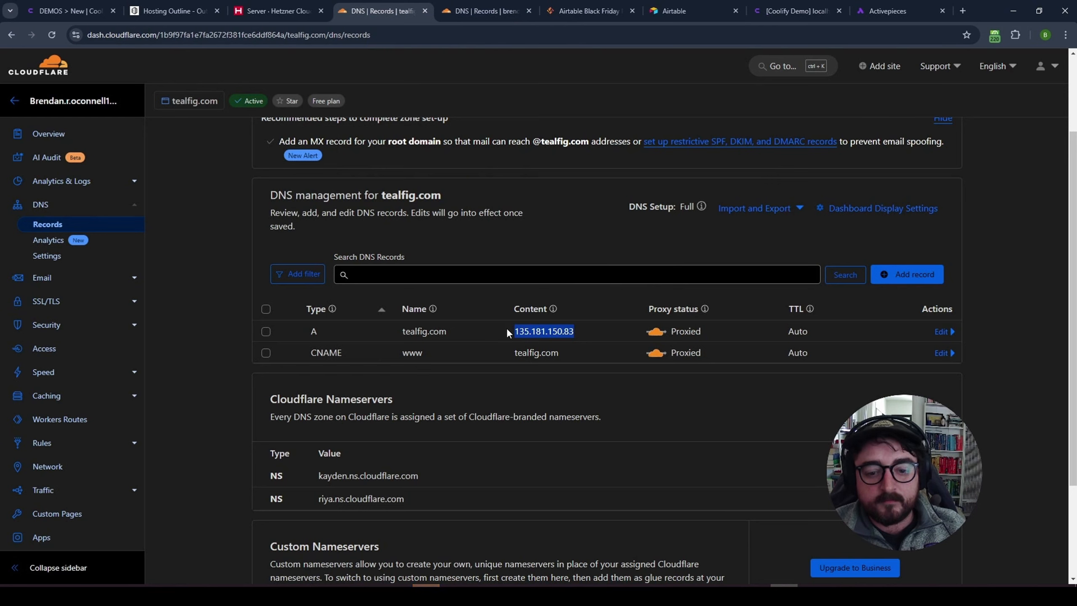
click(912, 274)
click(407, 359)
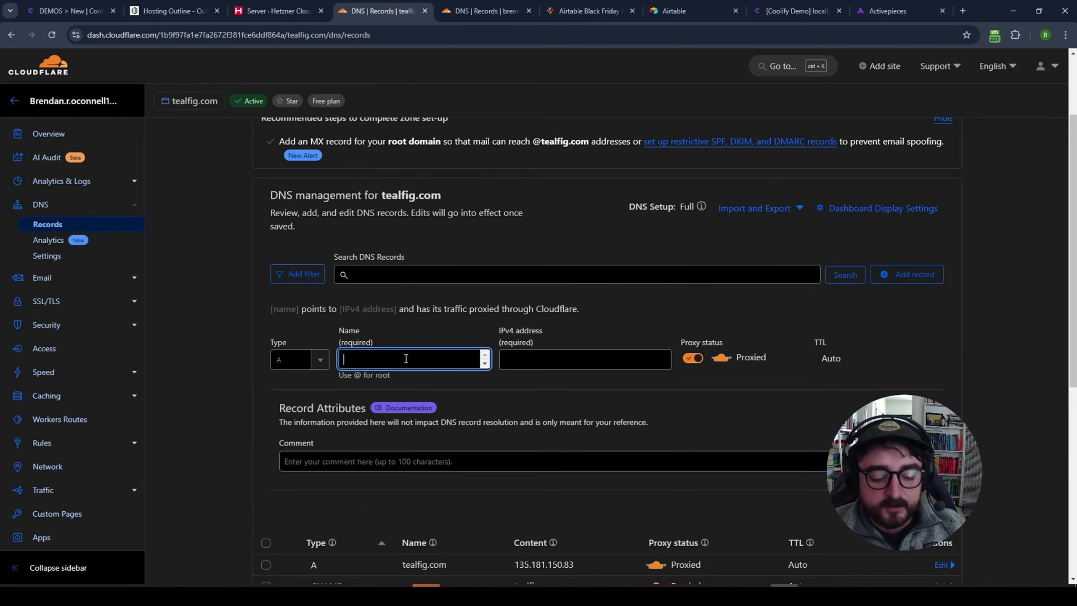
text(*.c)
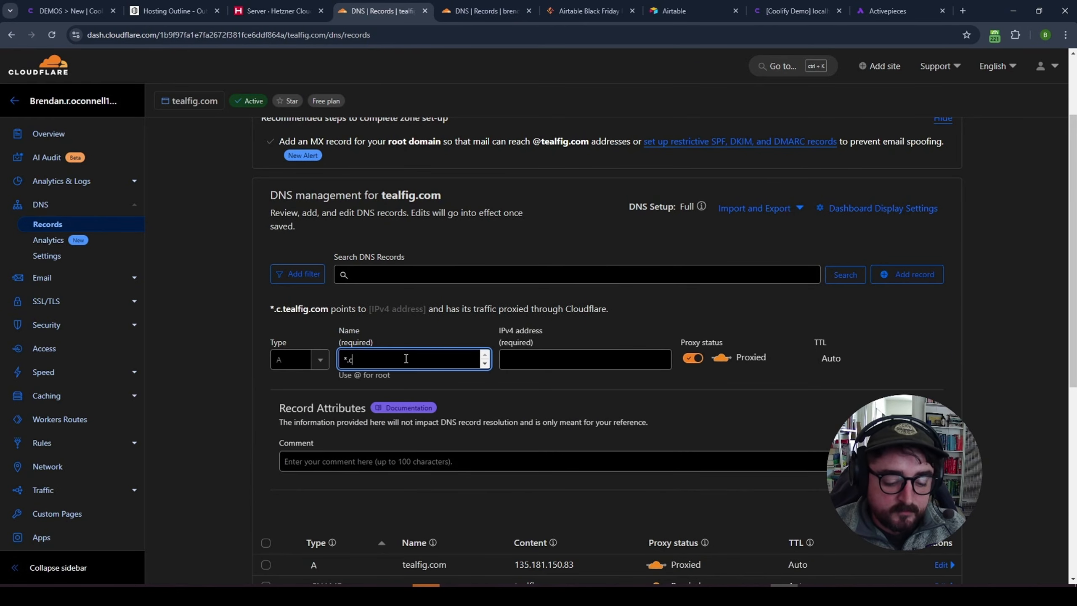
text(oolify)
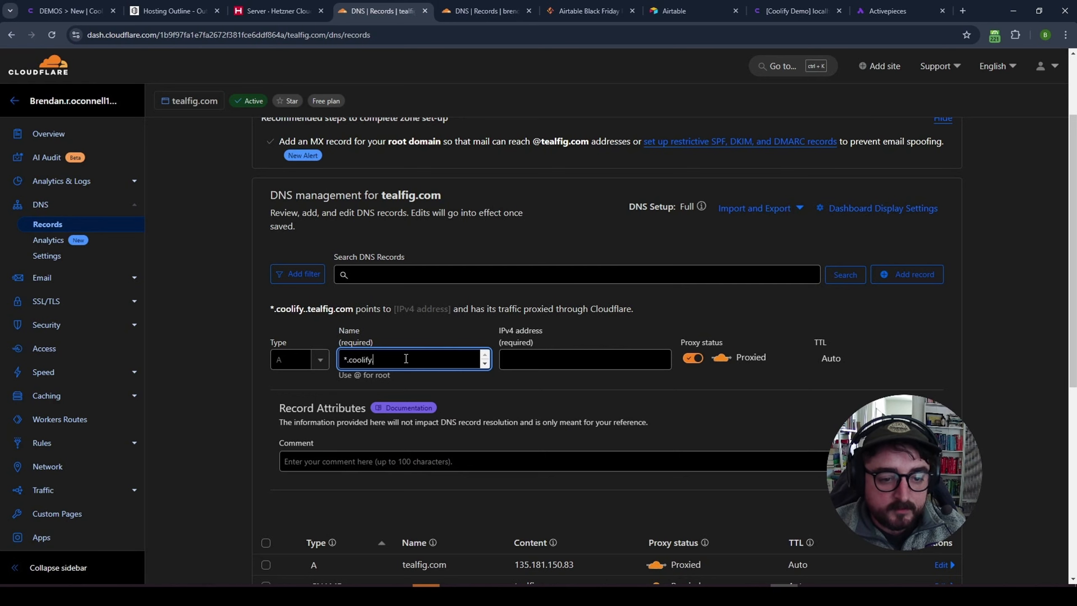
key(Tab)
key(ctrl+v)
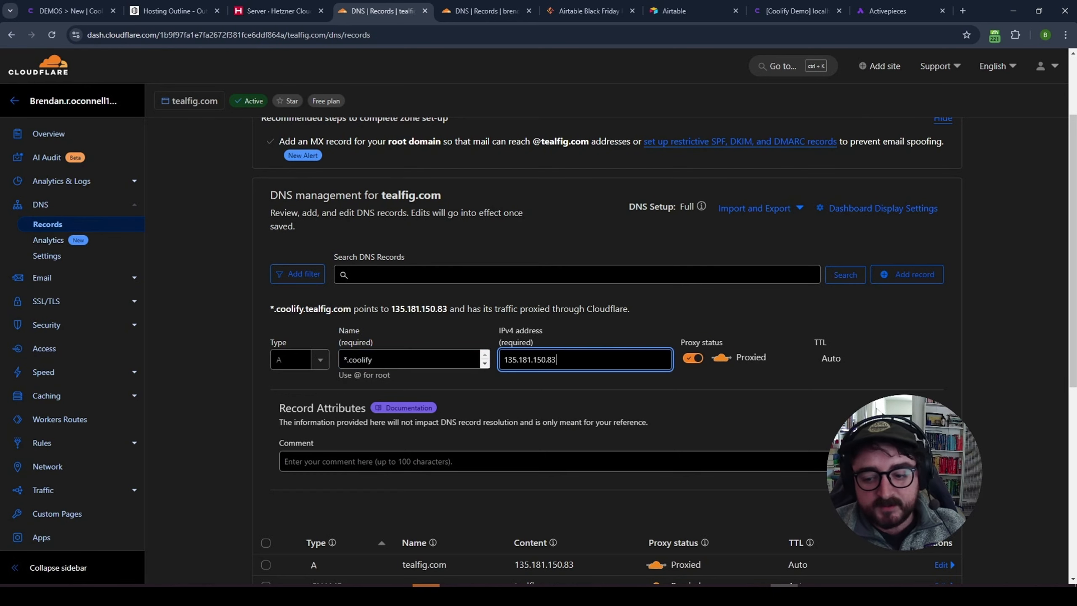
key(Return)
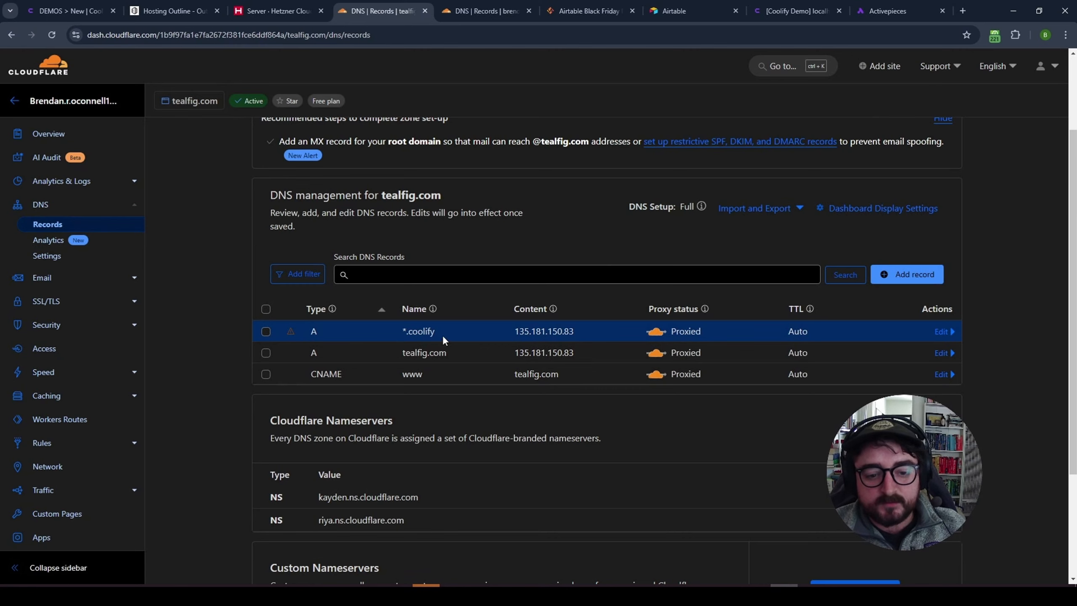
drag(443, 336, 387, 334)
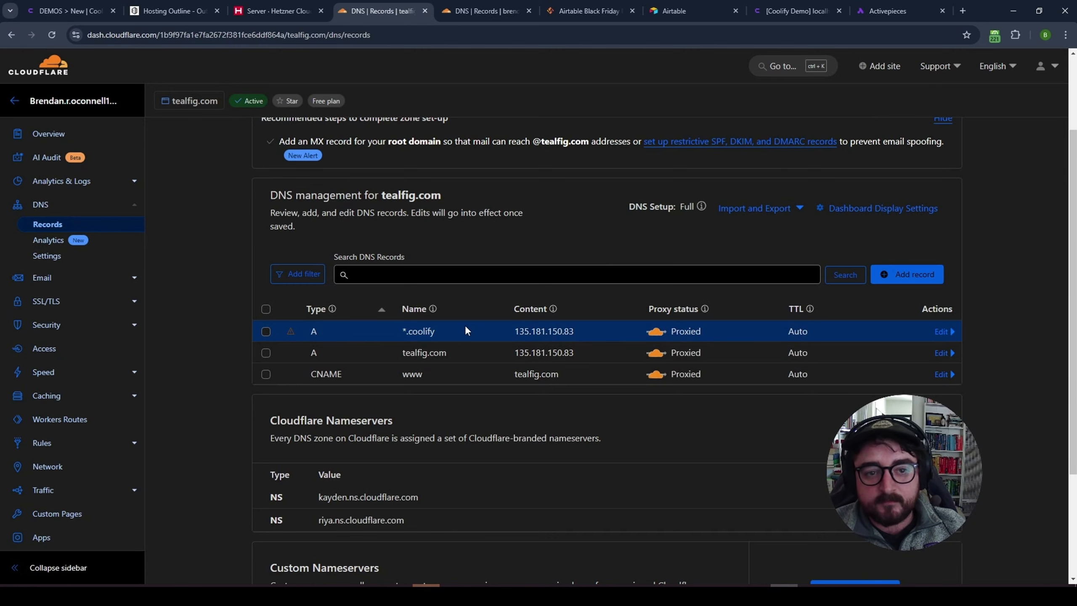
click(790, 13)
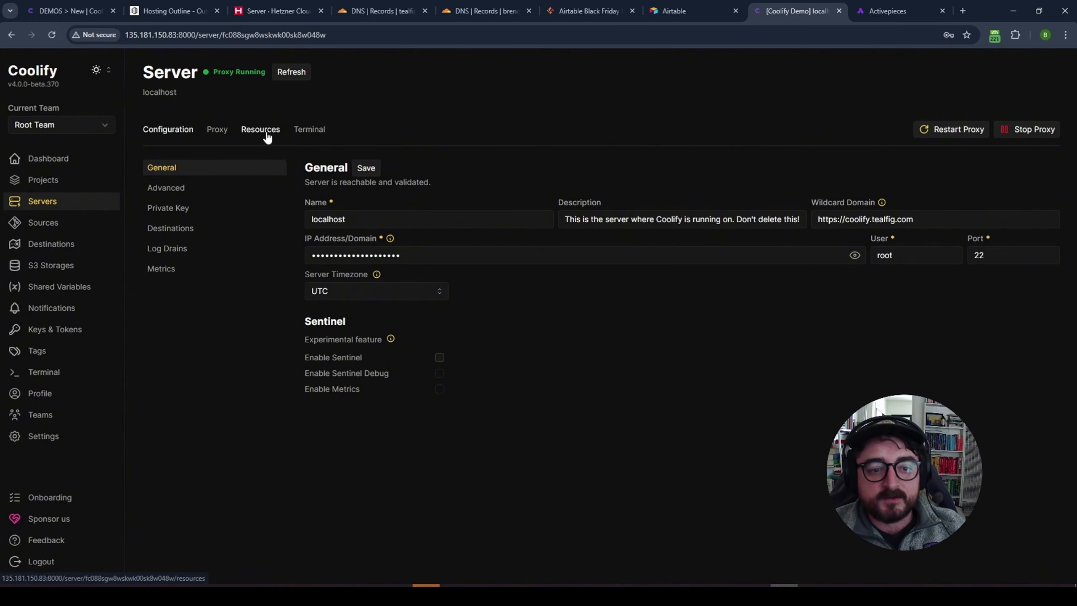
- Restart the activepieces-demo service under Projects > Demos and close its startup logs
click(58, 182)
click(247, 170)
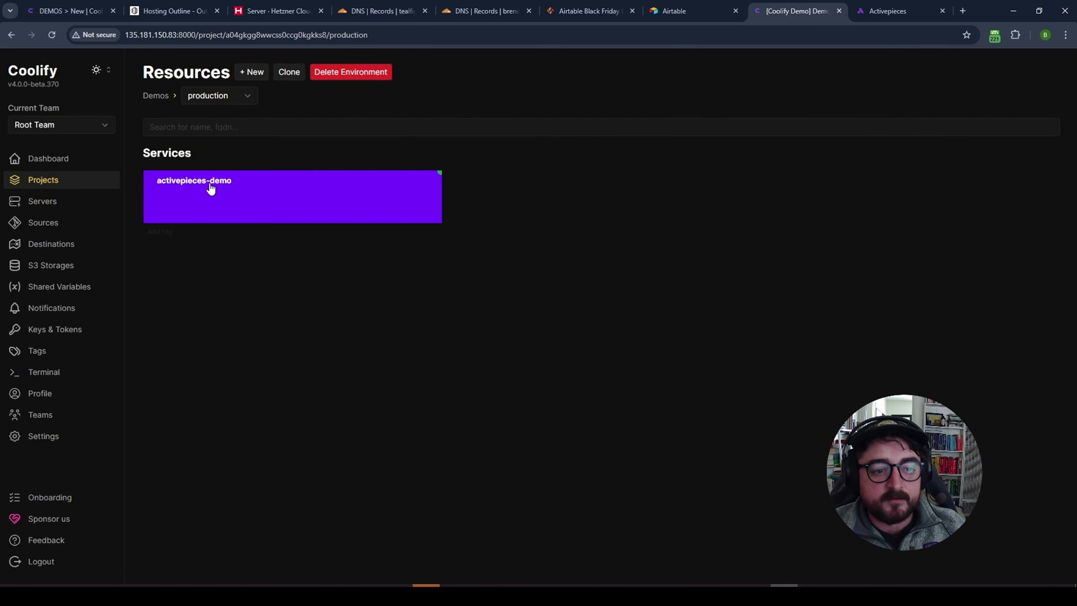
click(368, 187)
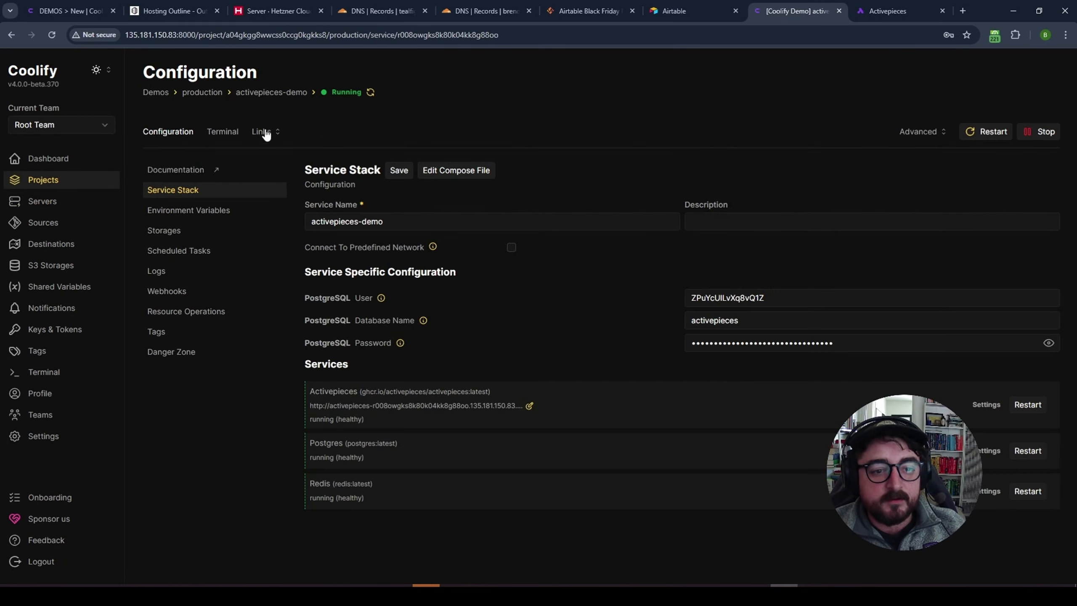
click(266, 131)
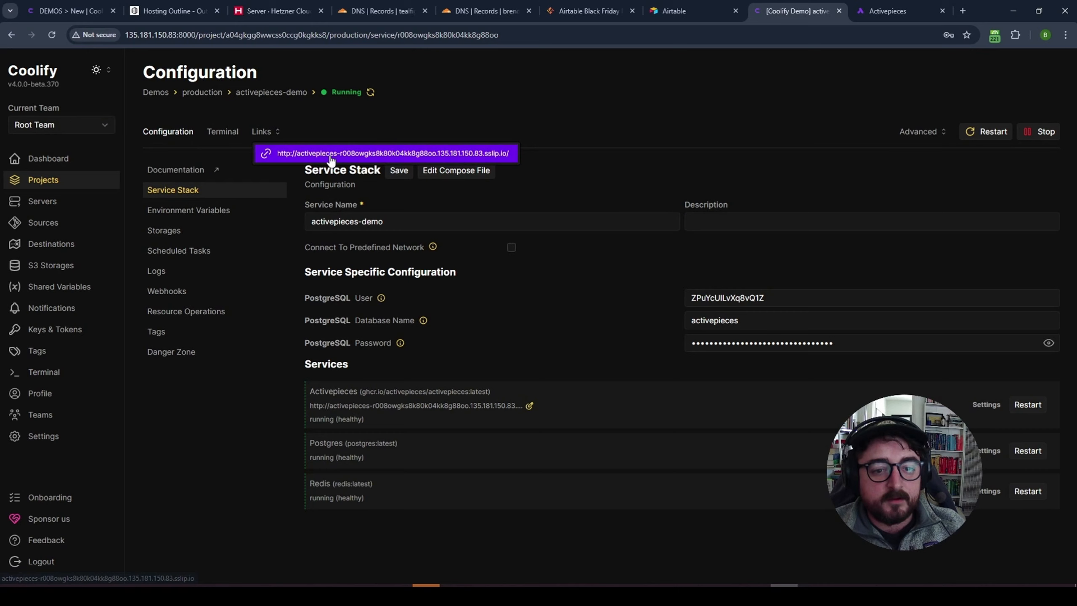
click(980, 132)
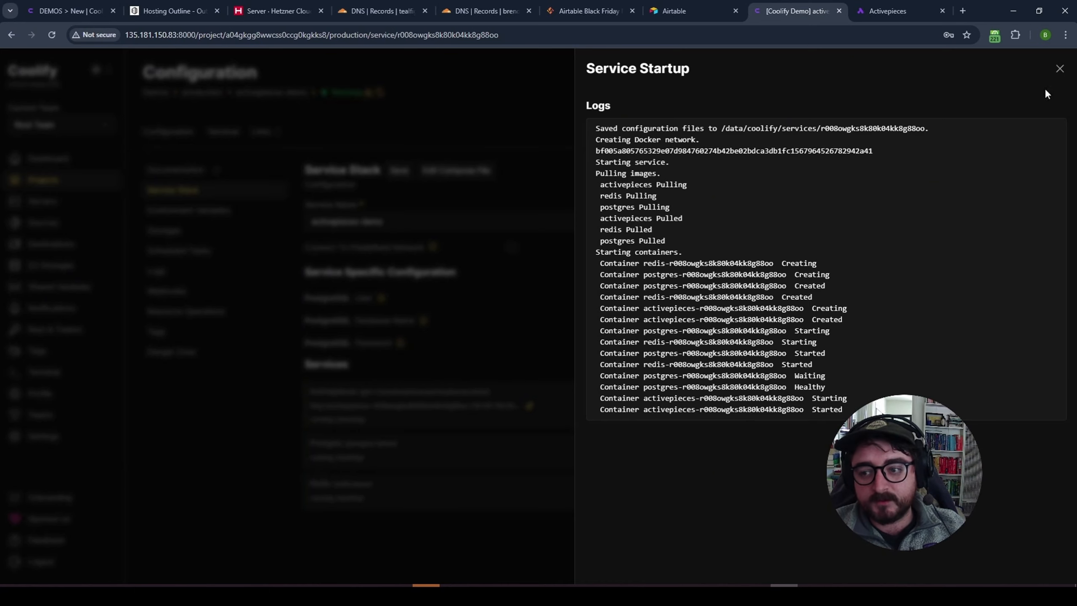
click(1059, 68)
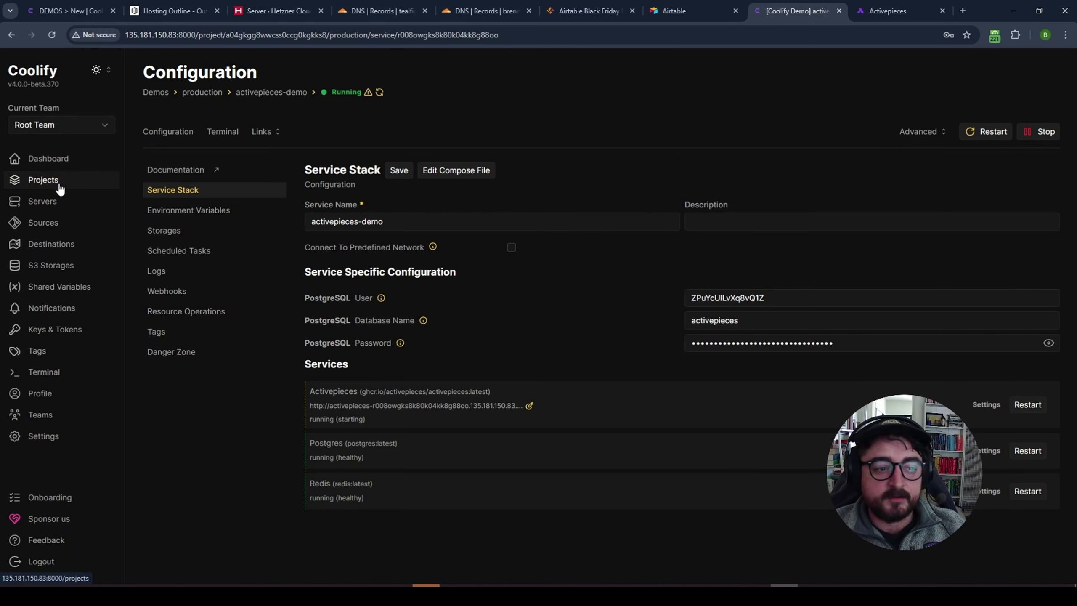
click(54, 205)
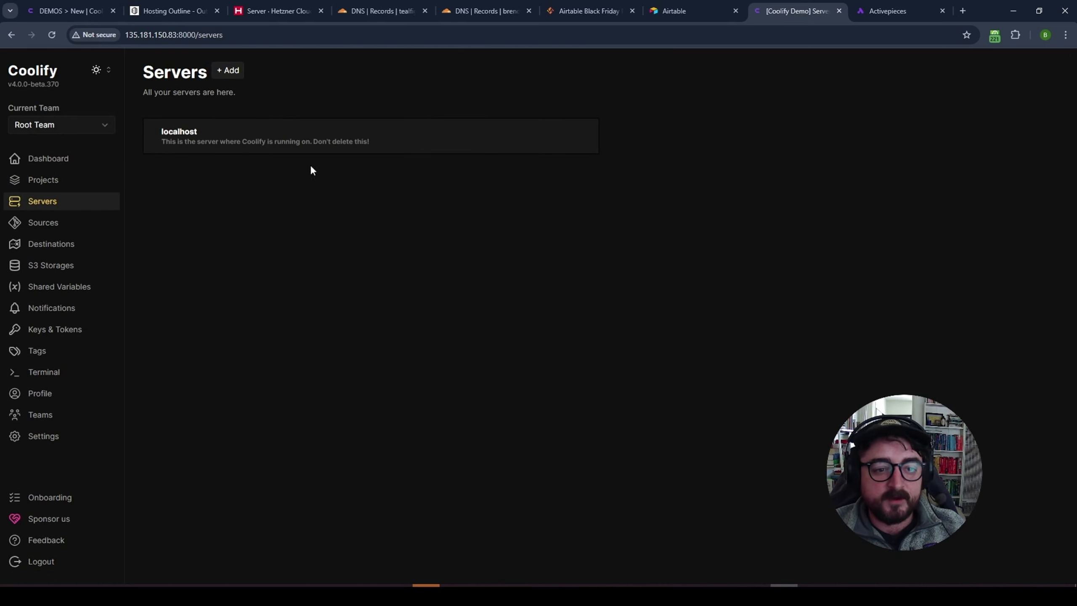
click(245, 144)
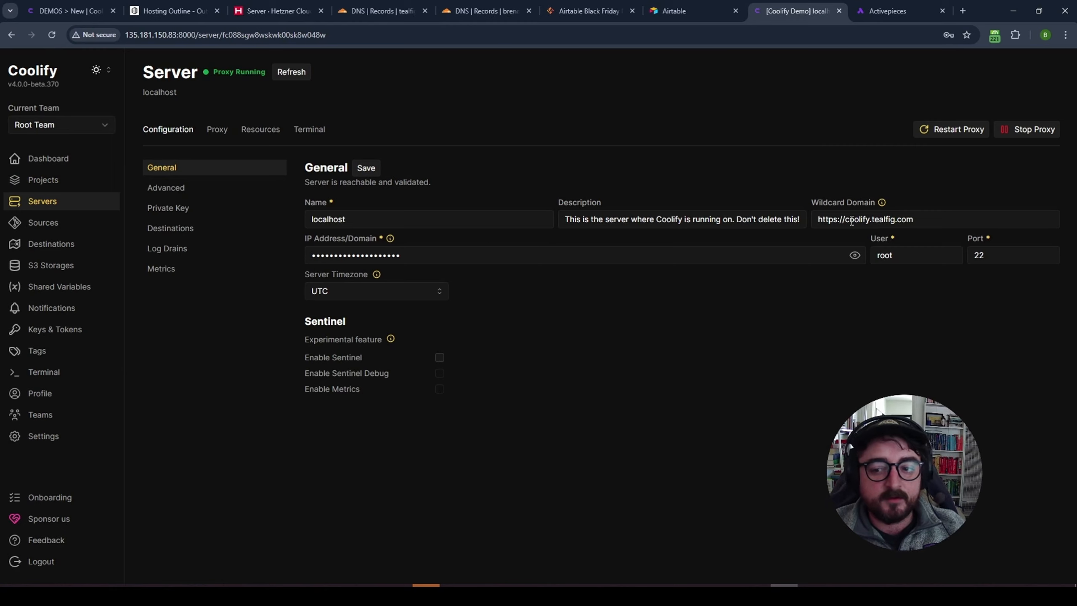
drag(928, 219, 799, 218)
click(727, 169)
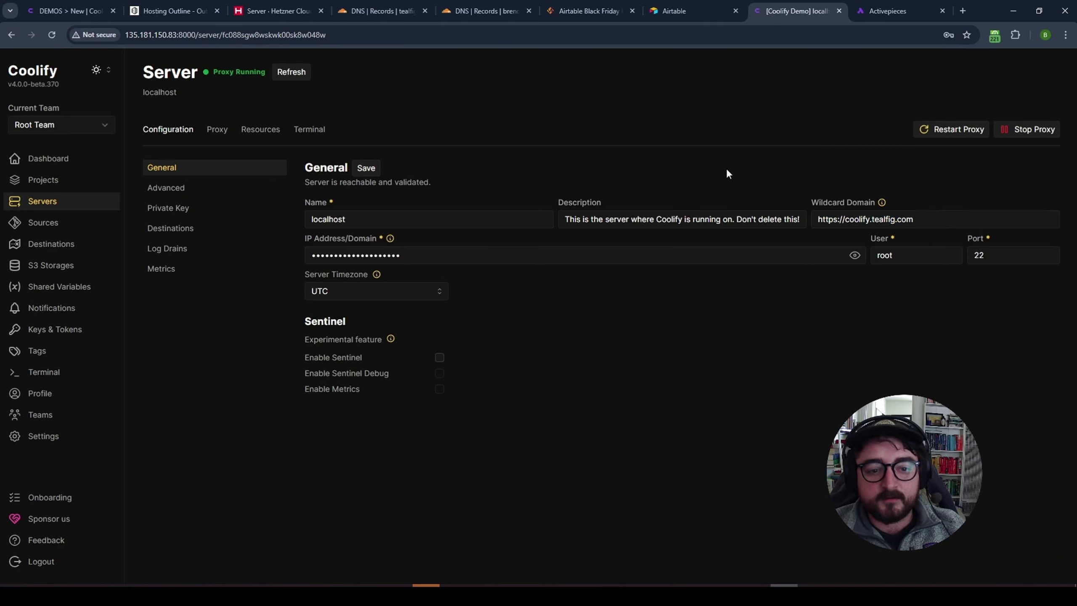
- Open the Activepieces app from the activepieces-demo service's Links dropdown
click(39, 183)
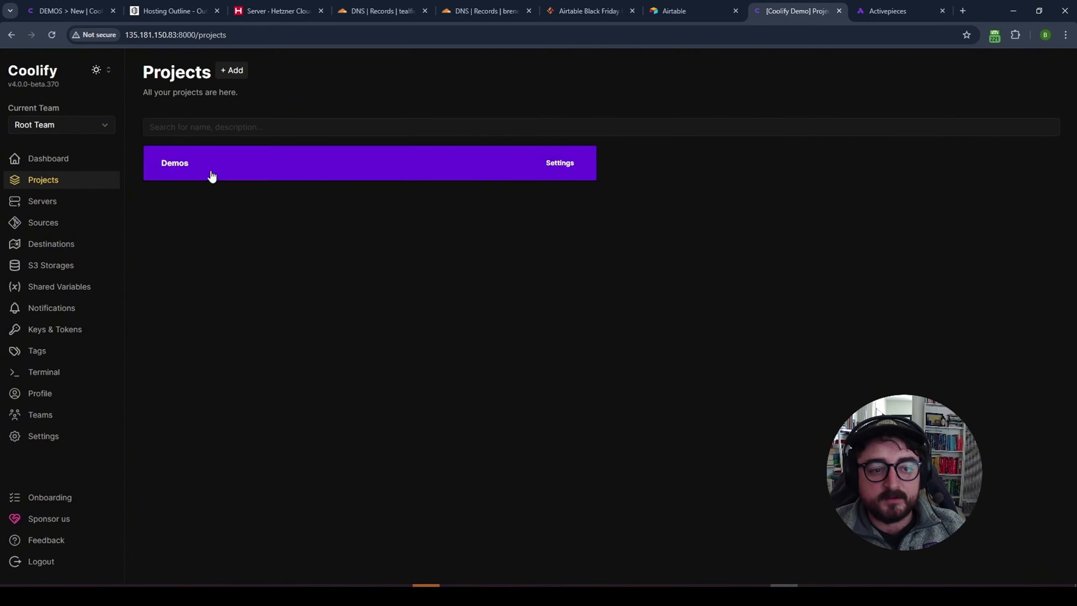
click(212, 176)
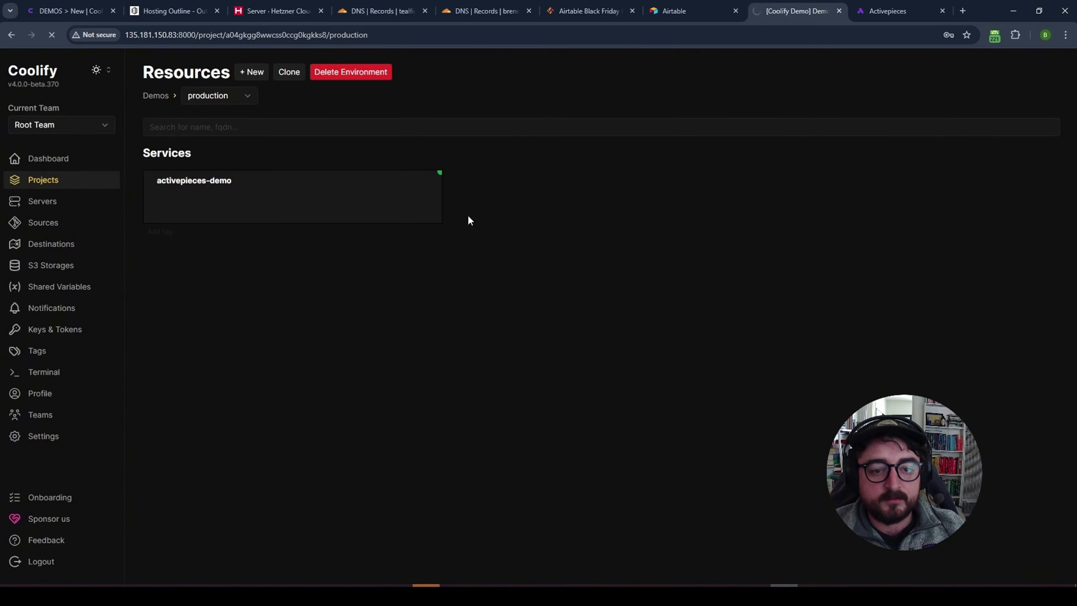
click(339, 178)
click(260, 132)
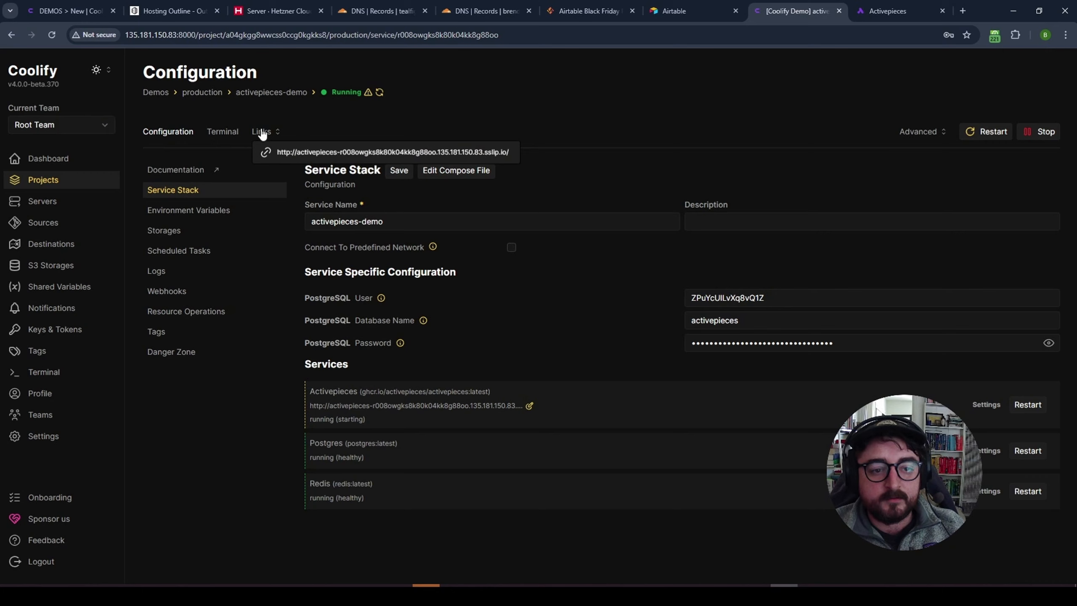
click(351, 155)
- Bring up the Activepieces sign-up page at its sslip.io address
click(806, 8)
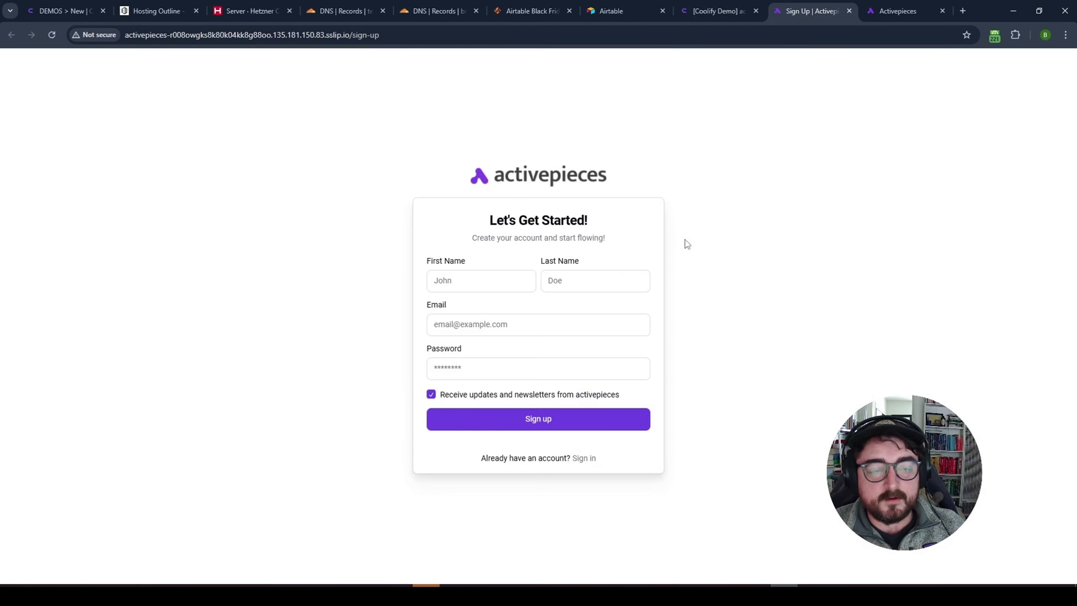
drag(382, 35, 263, 35)
click(268, 173)
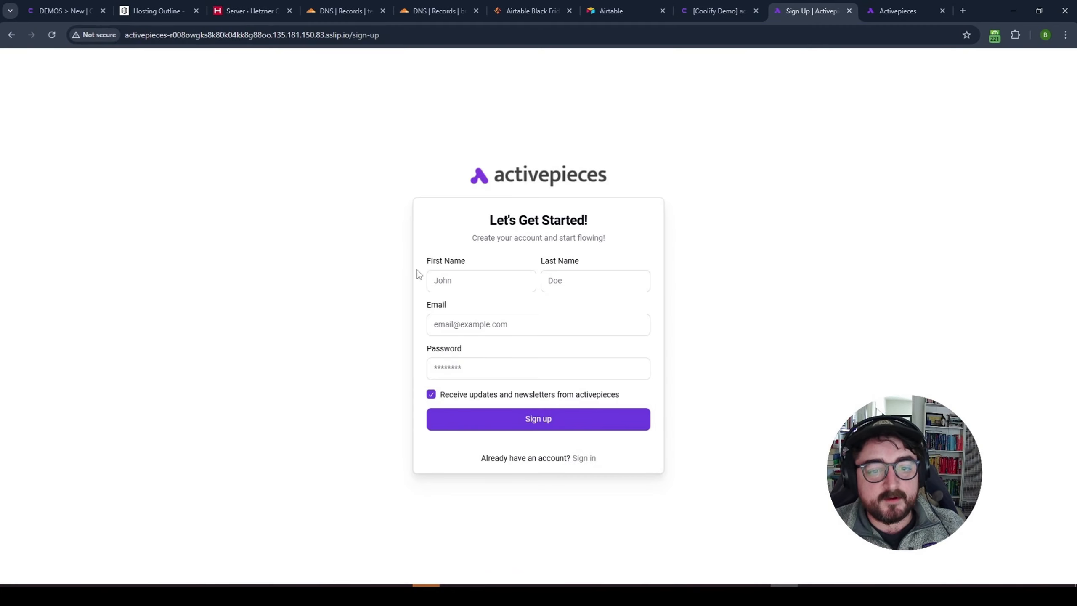
- Enter the user's first name in the sign-up form, correcting the typos
click(484, 284)
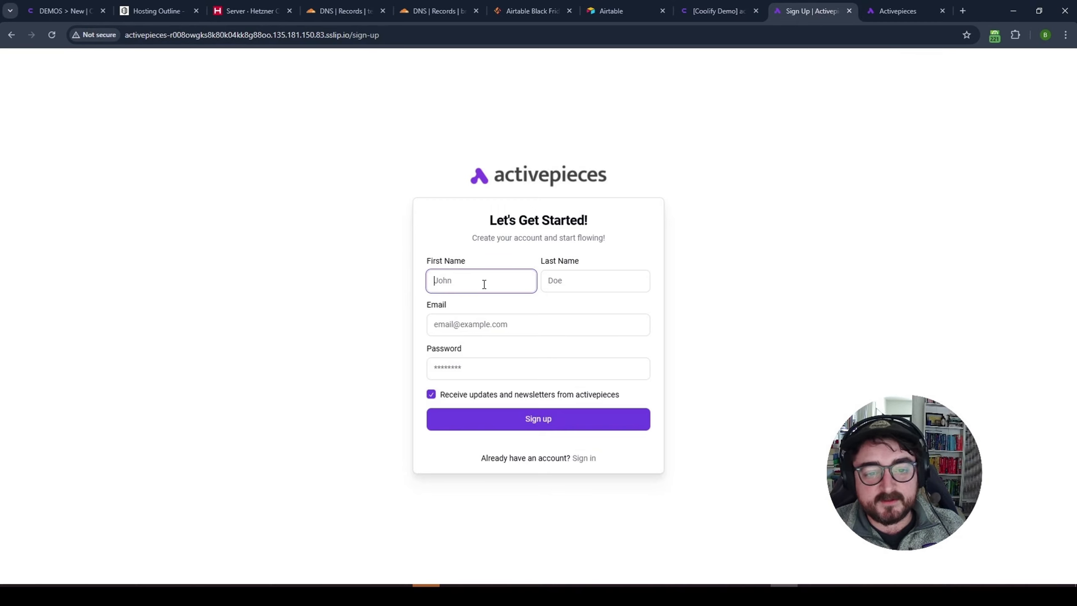
text(BNren)
key(ctrl+a)
text(Brtendan)
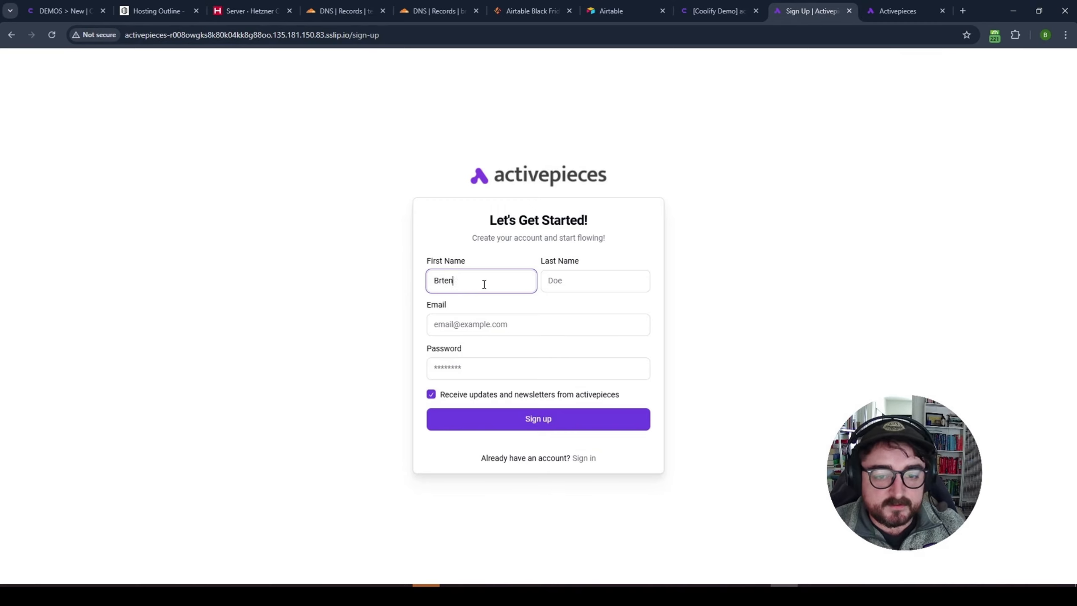
key(Tab)
key(shift+Tab)
text(Brendan)
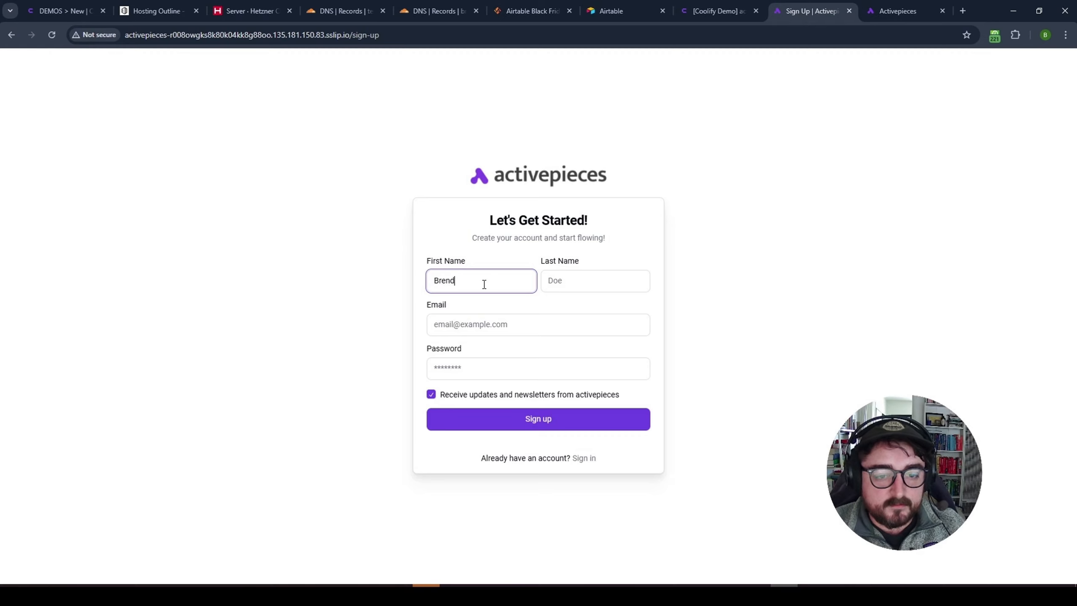
- Autofill e-mail and password from the saved login, add the last name, opt out of newsletters, and sign up
key(Tab)
text(Cont)
key(Down)
key(Return)
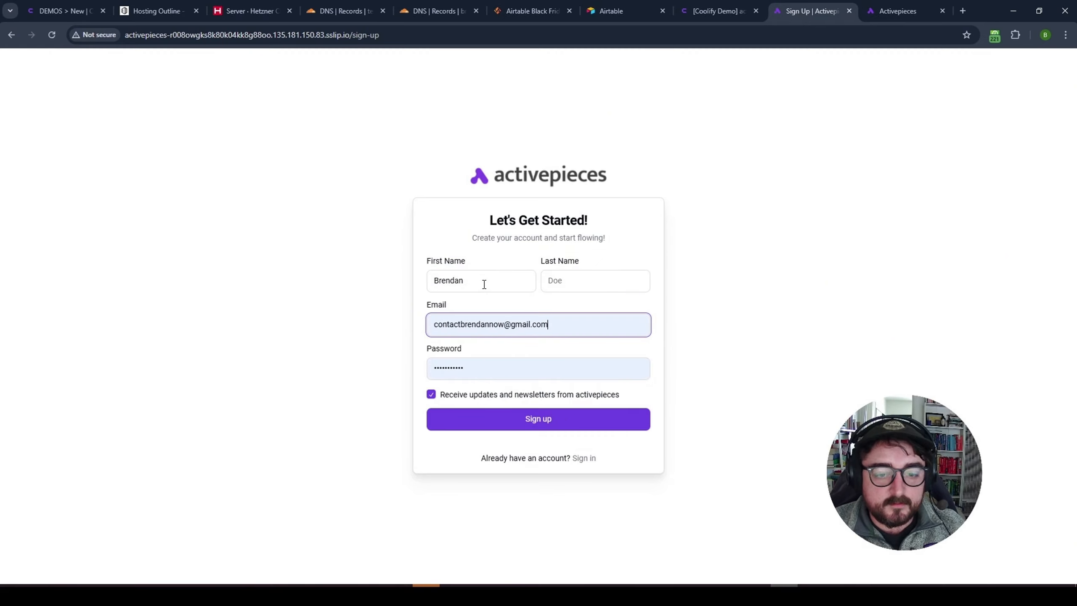
click(431, 396)
click(557, 422)
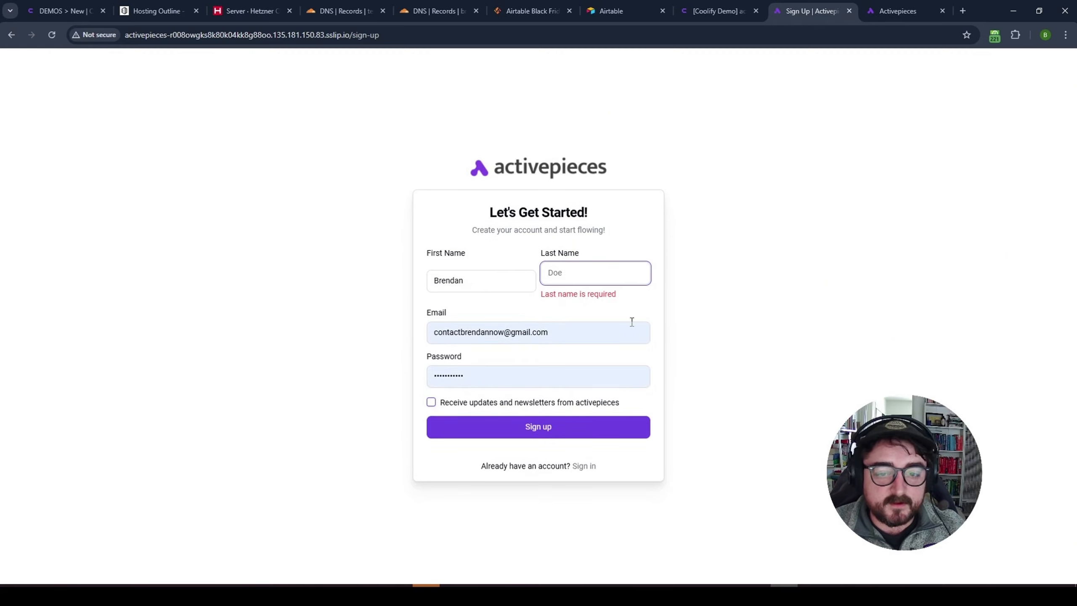
text(OConnell)
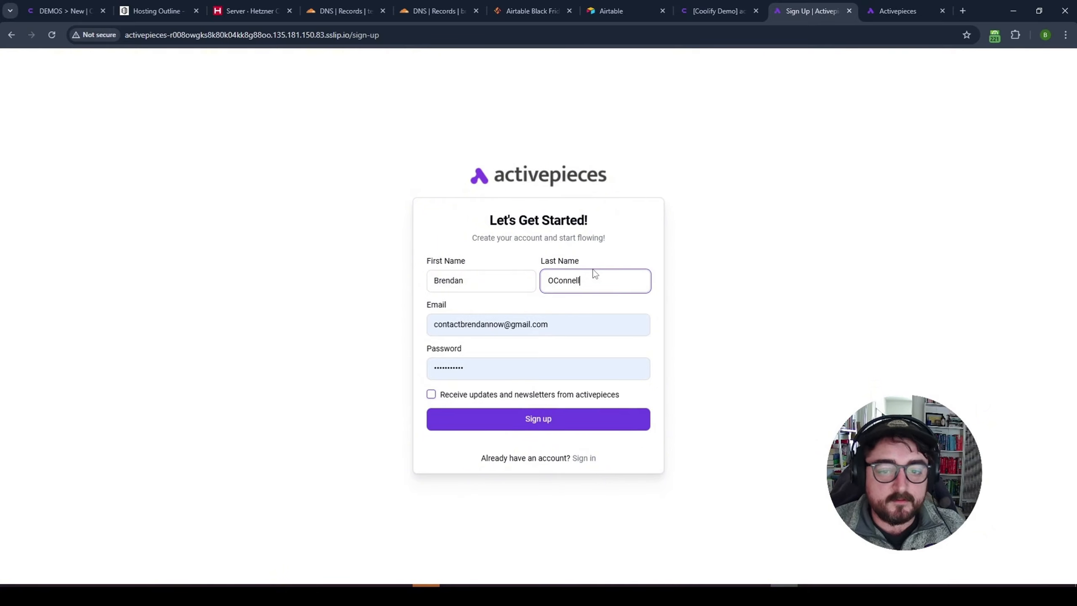
click(540, 422)
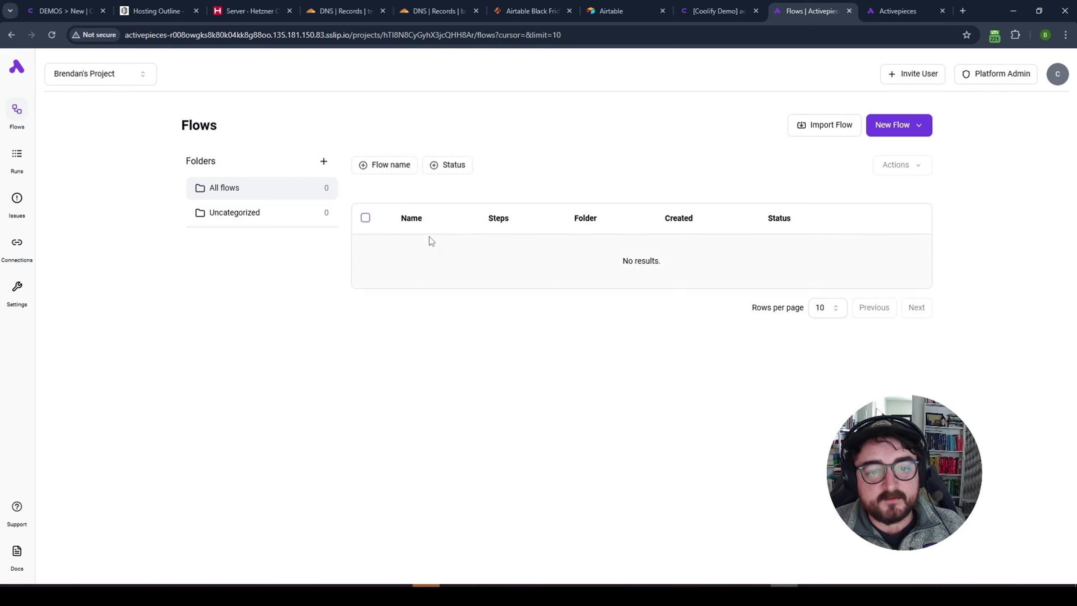
- Create a new Activepieces flow from scratch
click(882, 127)
click(886, 149)
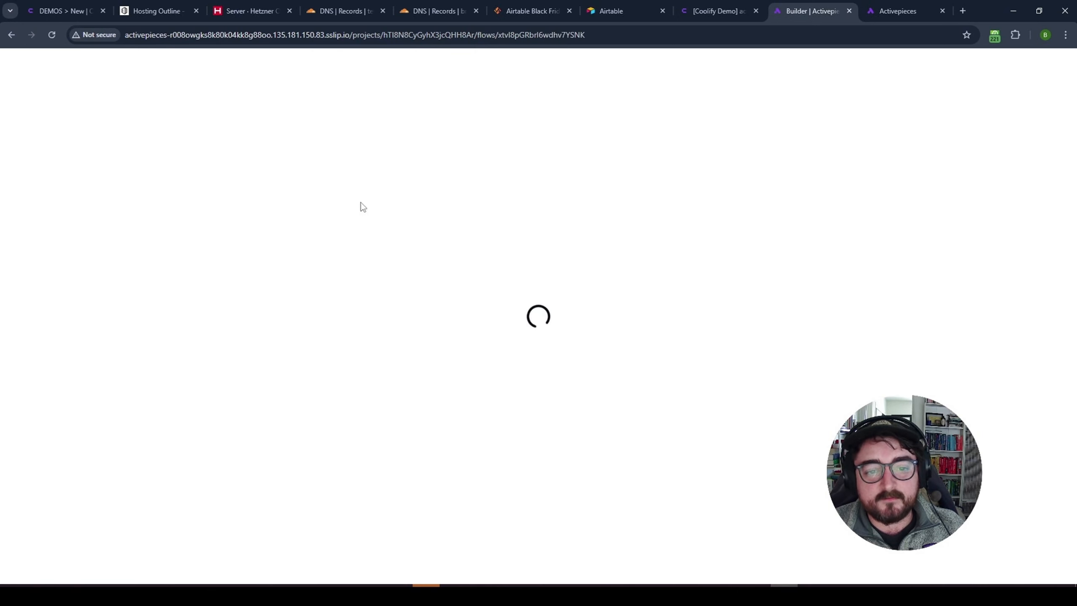
click(703, 13)
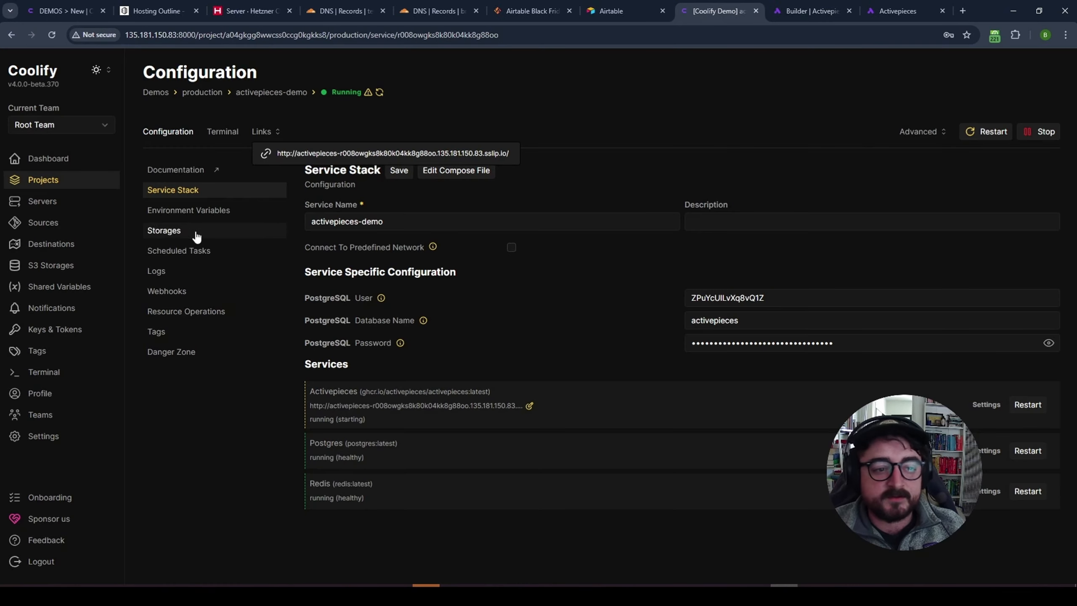
- Restart the localhost server's proxy and close the Proxy Status logs once configured
click(55, 181)
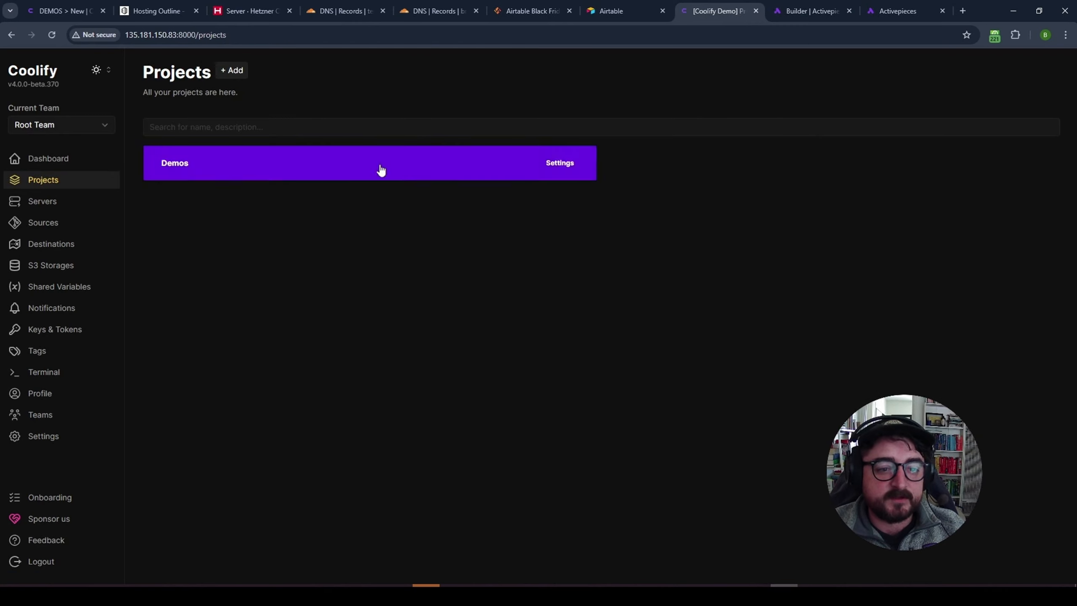
click(29, 204)
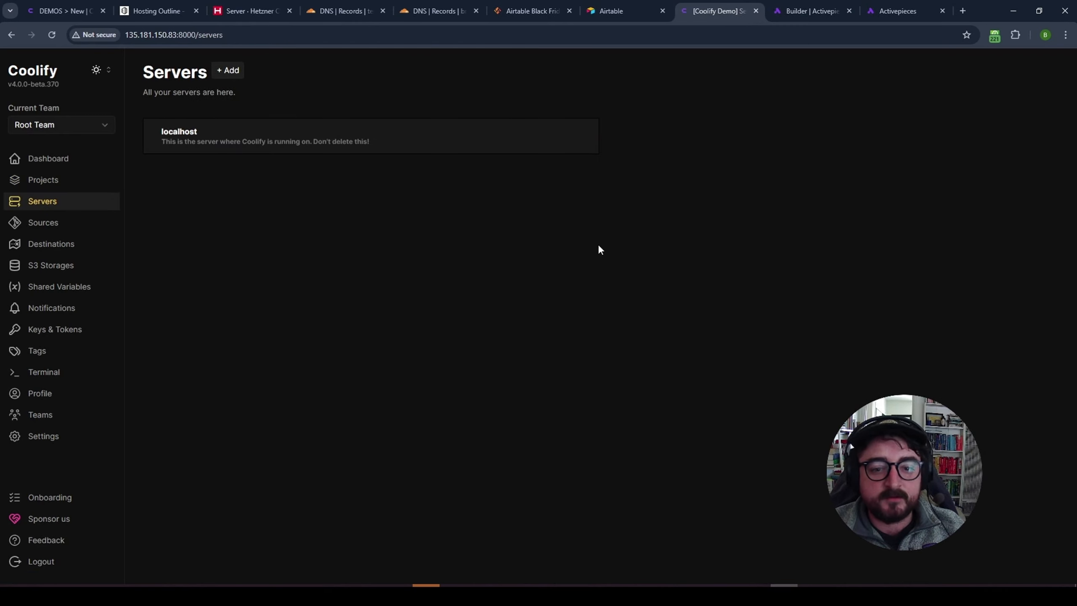
click(277, 149)
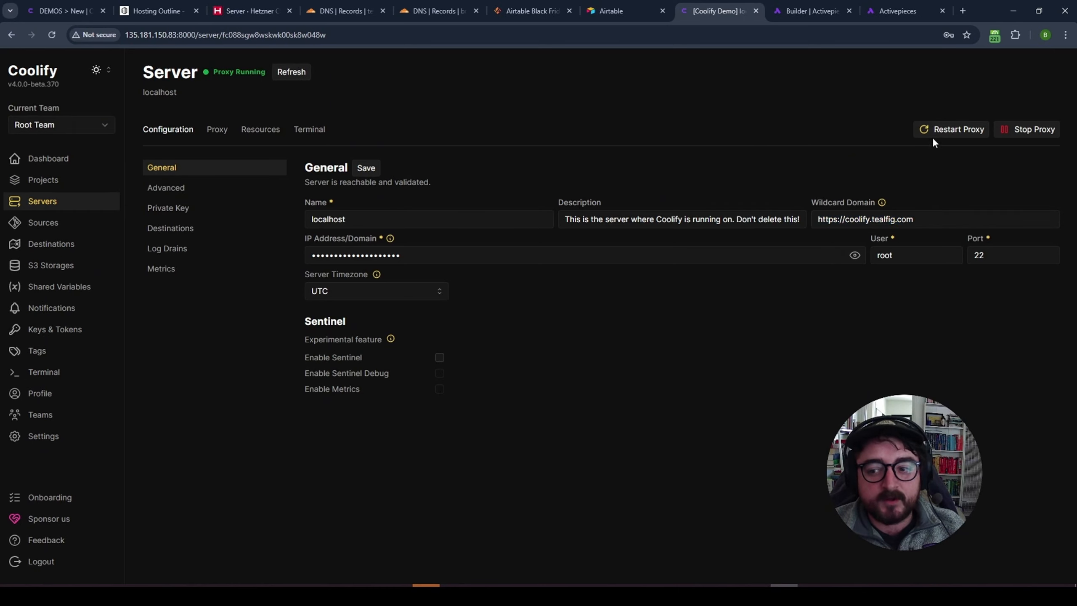
click(935, 132)
click(709, 222)
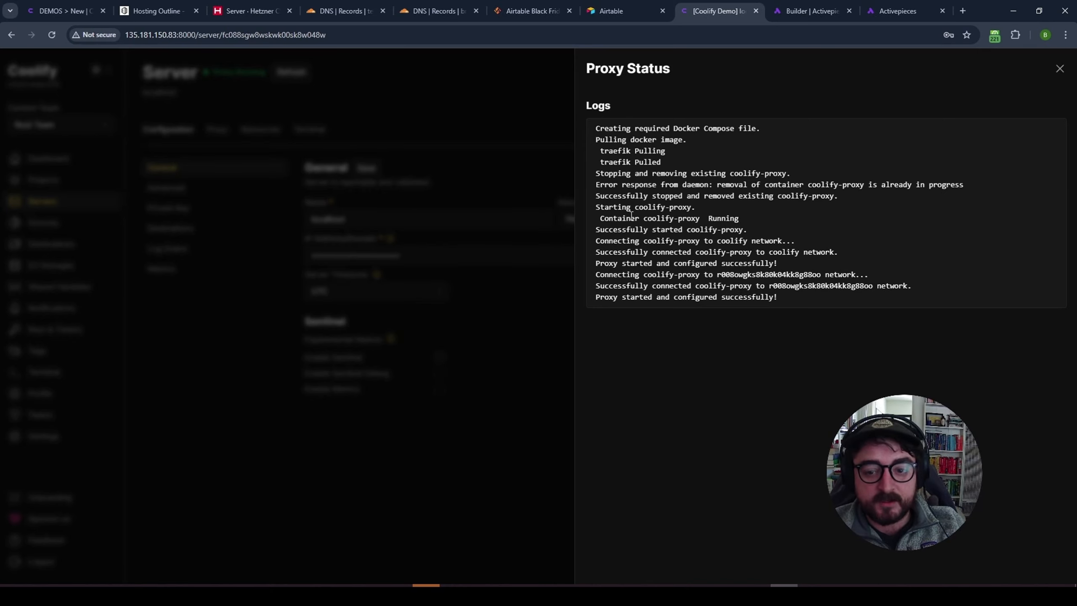
click(1060, 69)
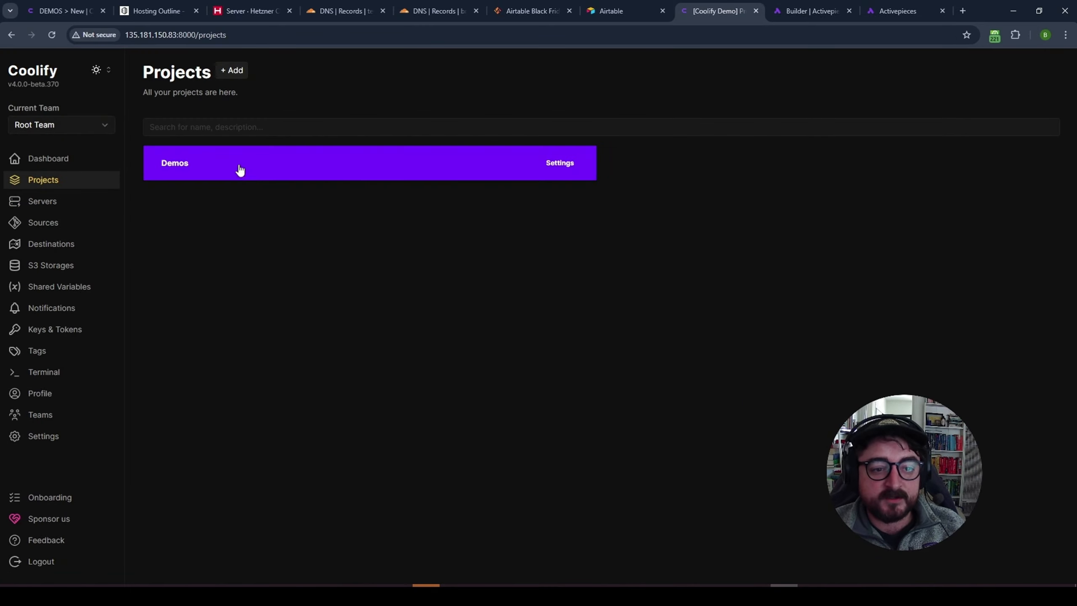
- Add a Pocketbase service to the Demos production environment, named pocketbase
click(233, 71)
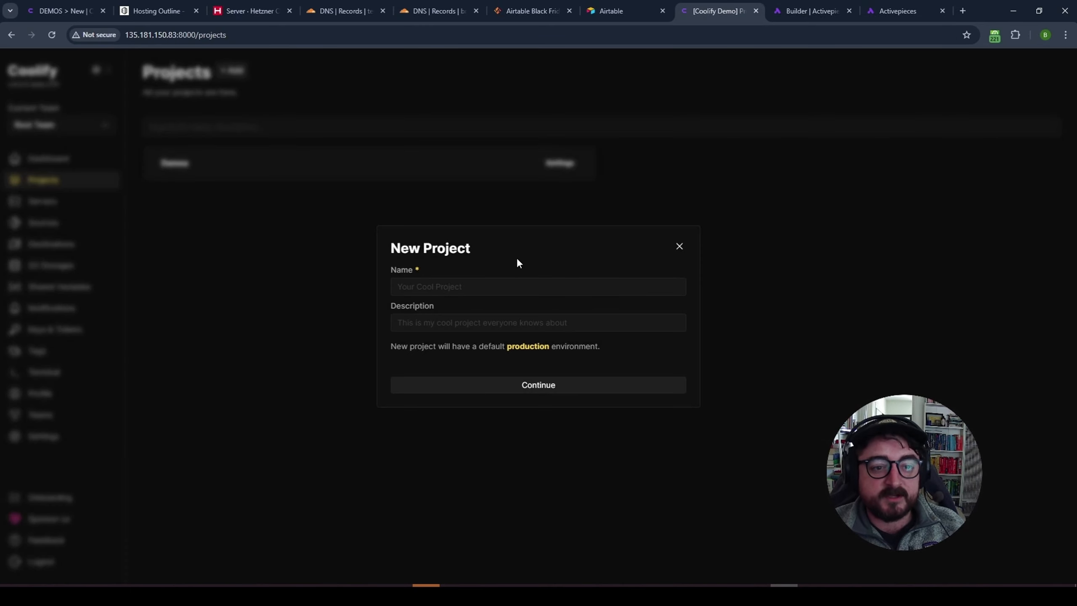
click(469, 284)
click(679, 246)
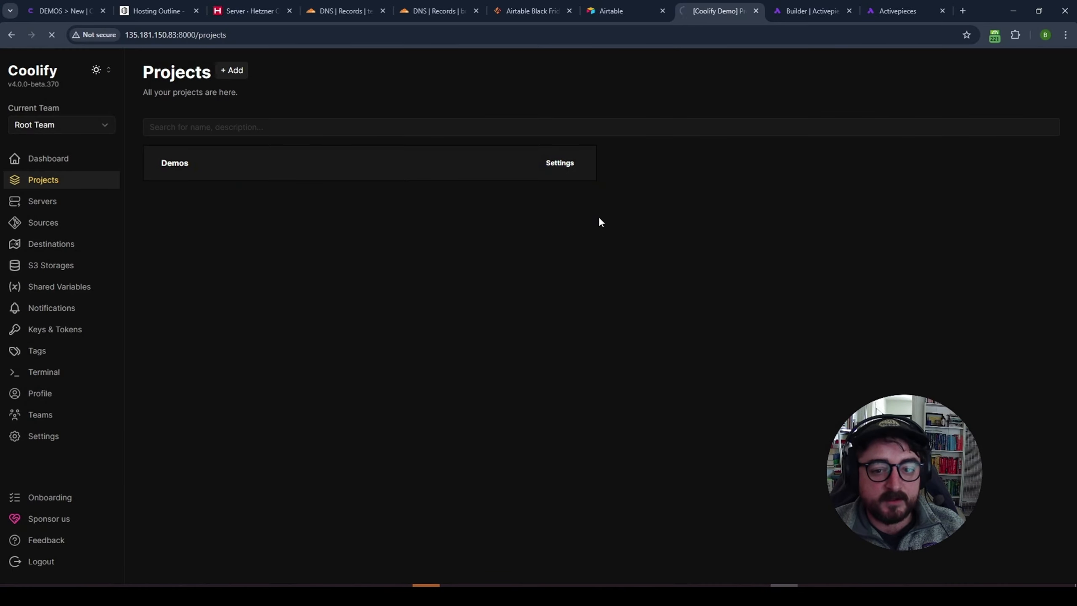
click(250, 73)
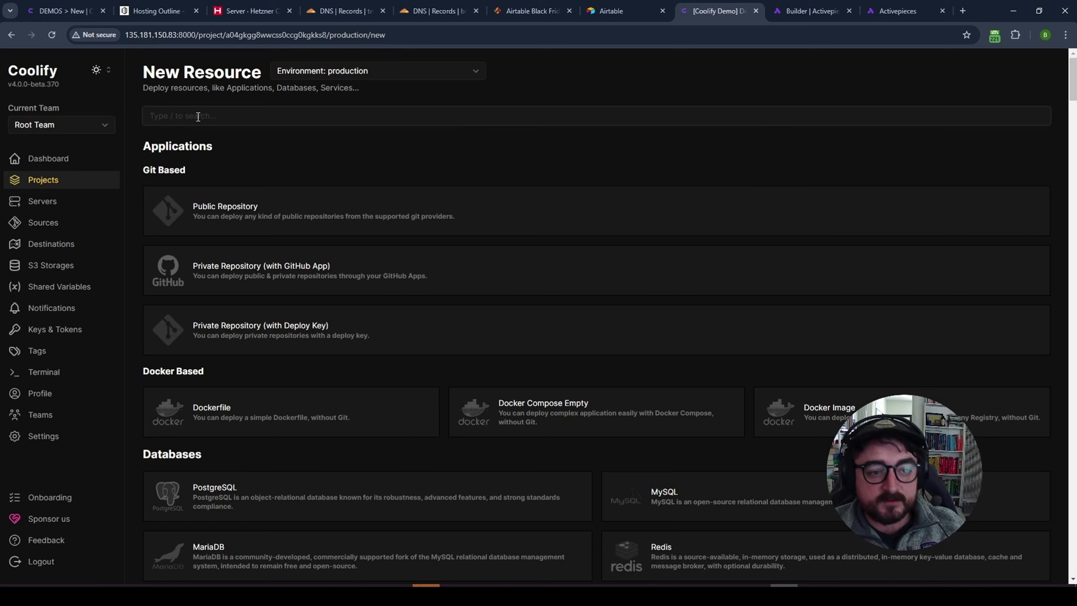
text(pocket)
click(361, 208)
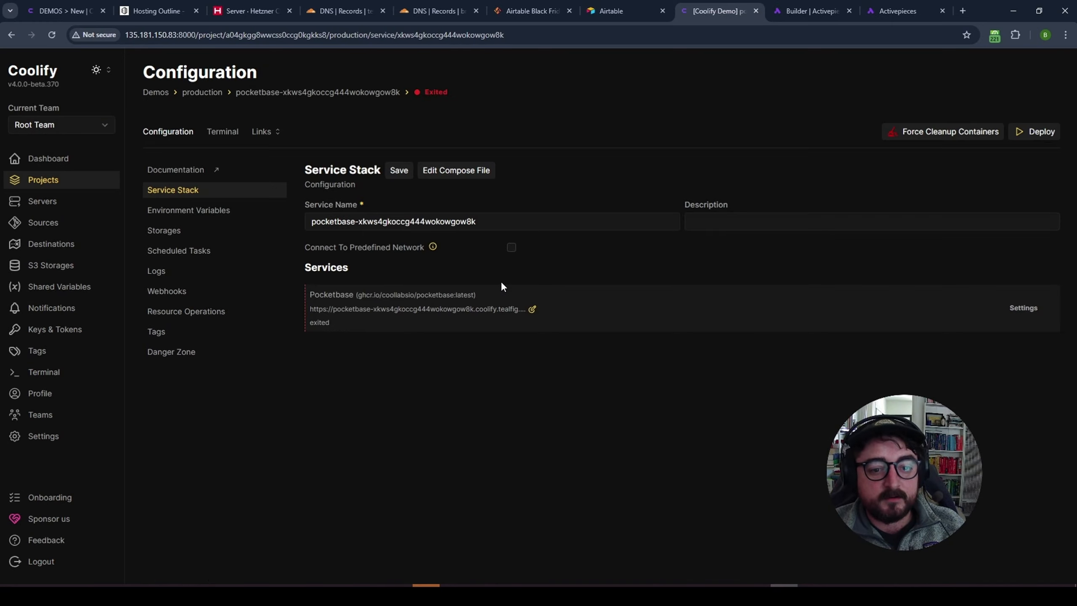
drag(476, 221, 359, 216)
key(BackSpace)
key(BackSpace)
click(398, 170)
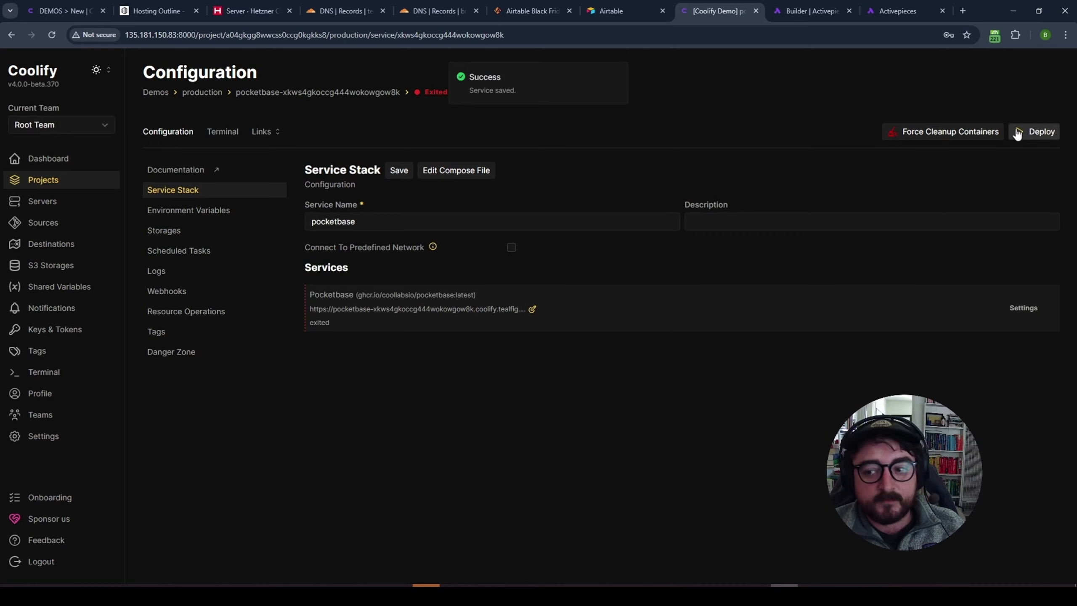
- Set its domain to pocketbase-demo.coolify.tealfig.com and deploy the service
click(532, 309)
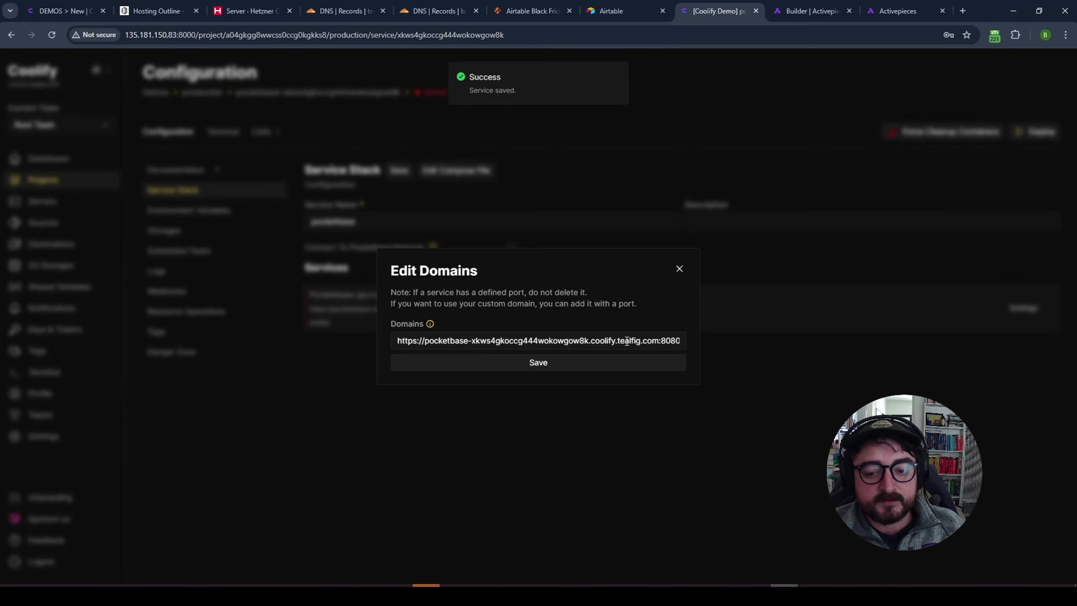
drag(659, 344, 472, 340)
key(BackSpace)
text(de)
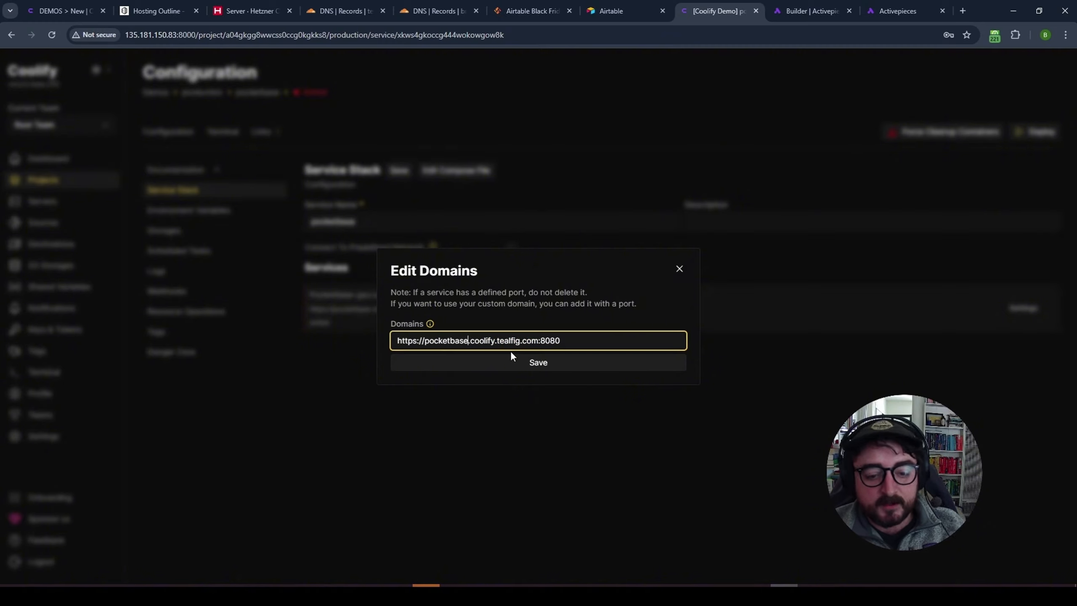
text(mo)
click(518, 362)
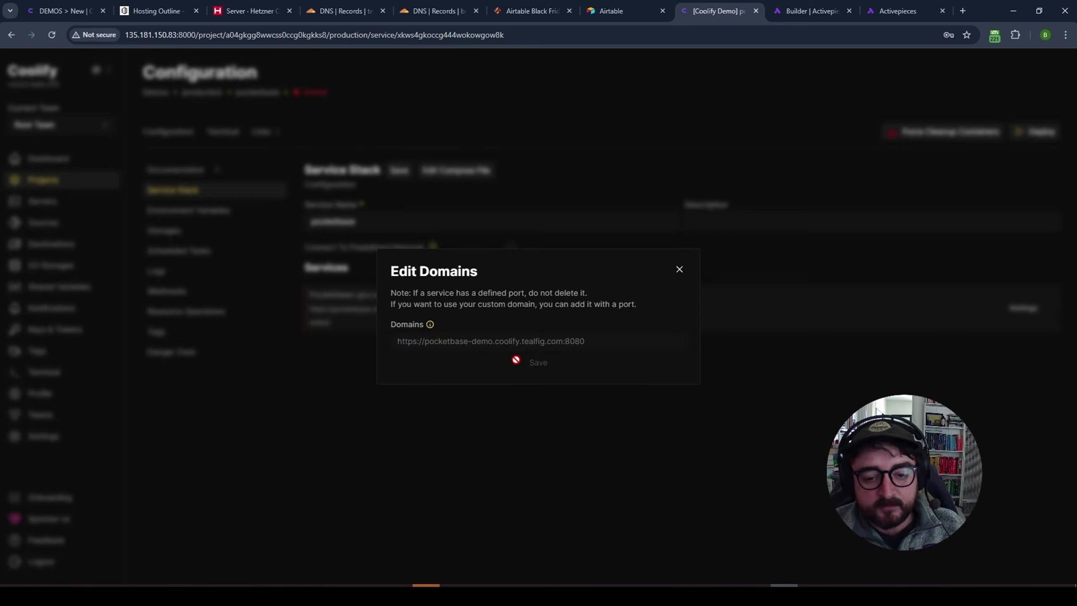
click(679, 270)
click(1039, 134)
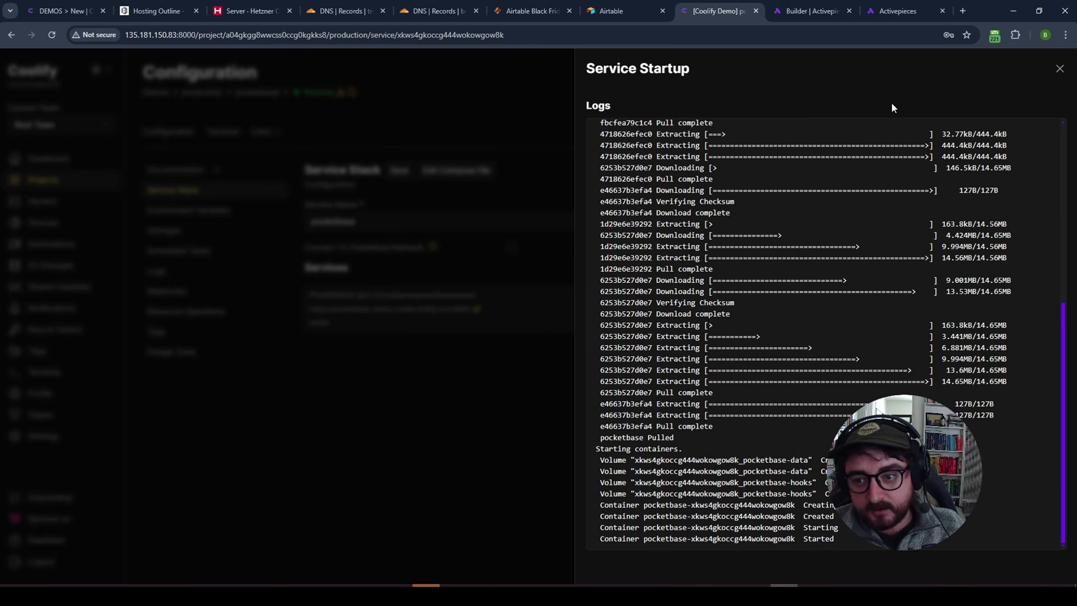
click(1061, 68)
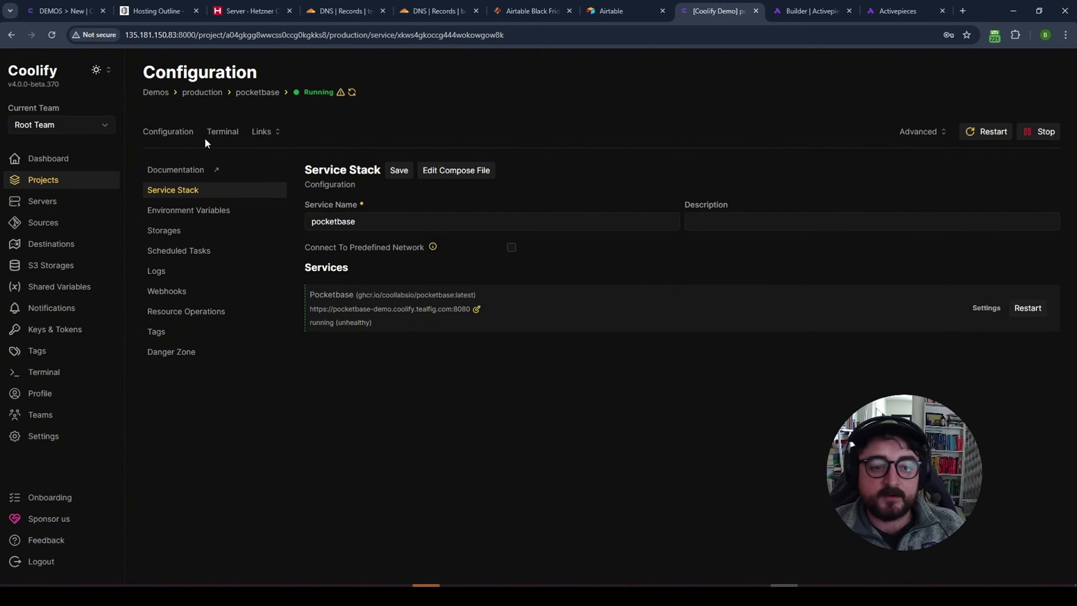
- Open the pocketbase-demo site in a new tab from the service's Links
click(267, 133)
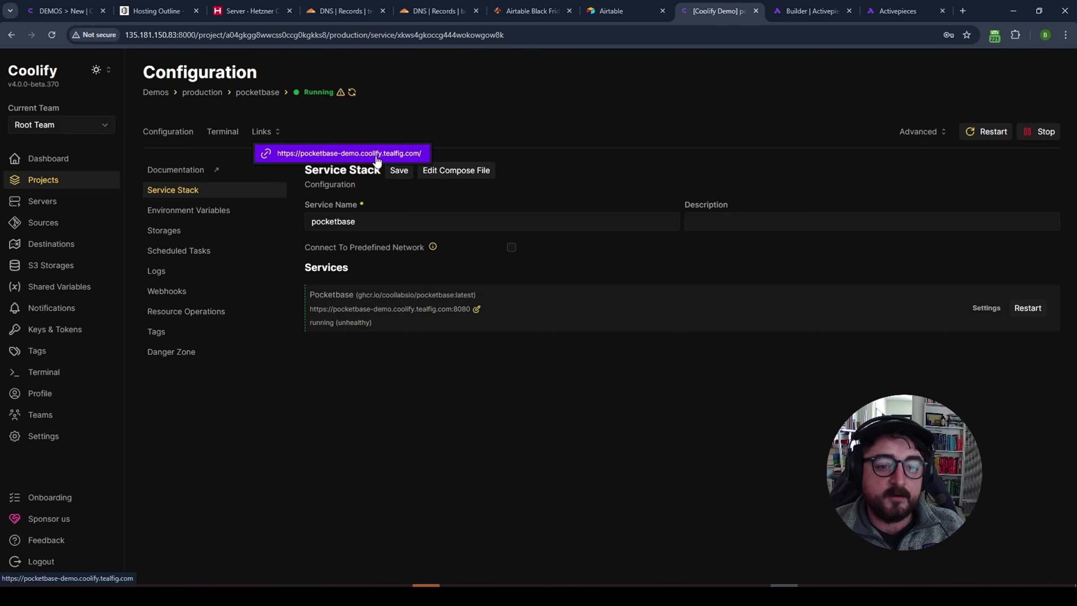
click(374, 163)
click(278, 134)
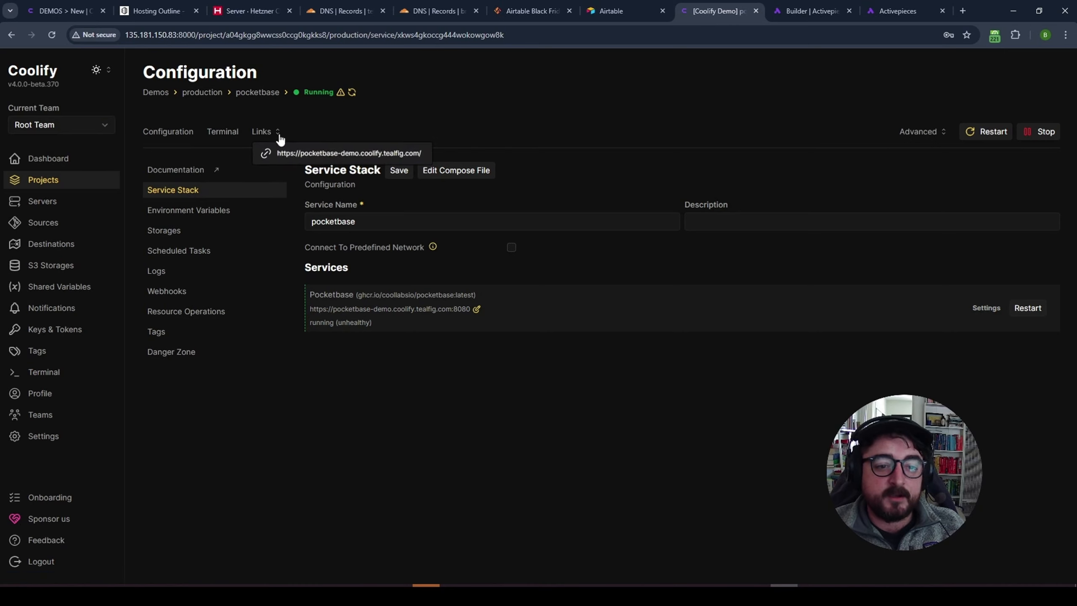
ctrl+click(341, 153)
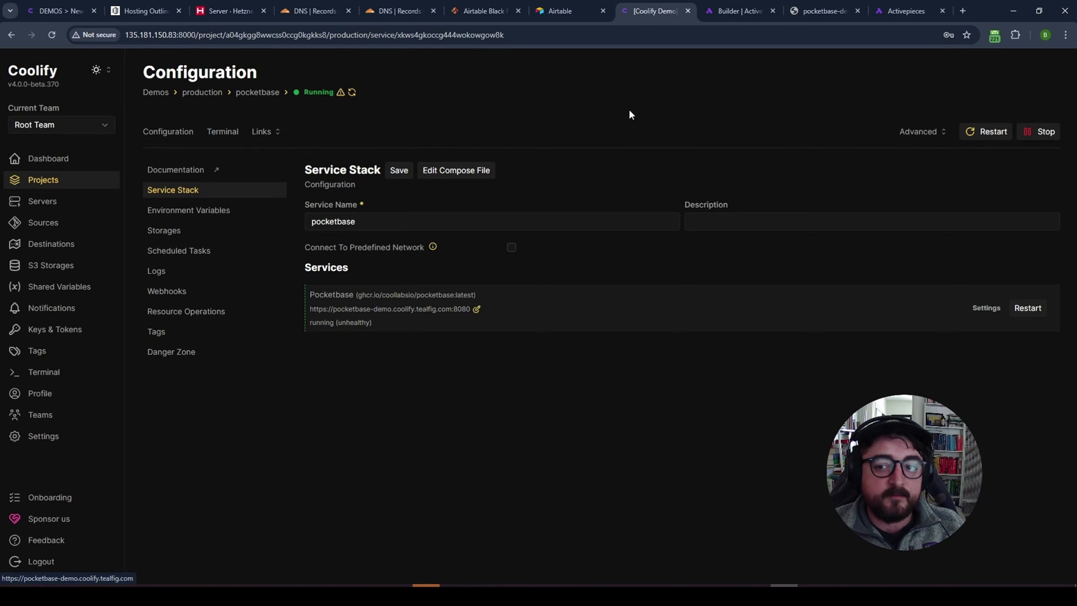
- Open the activepieces-demo service in the Demos project and show its links
click(74, 187)
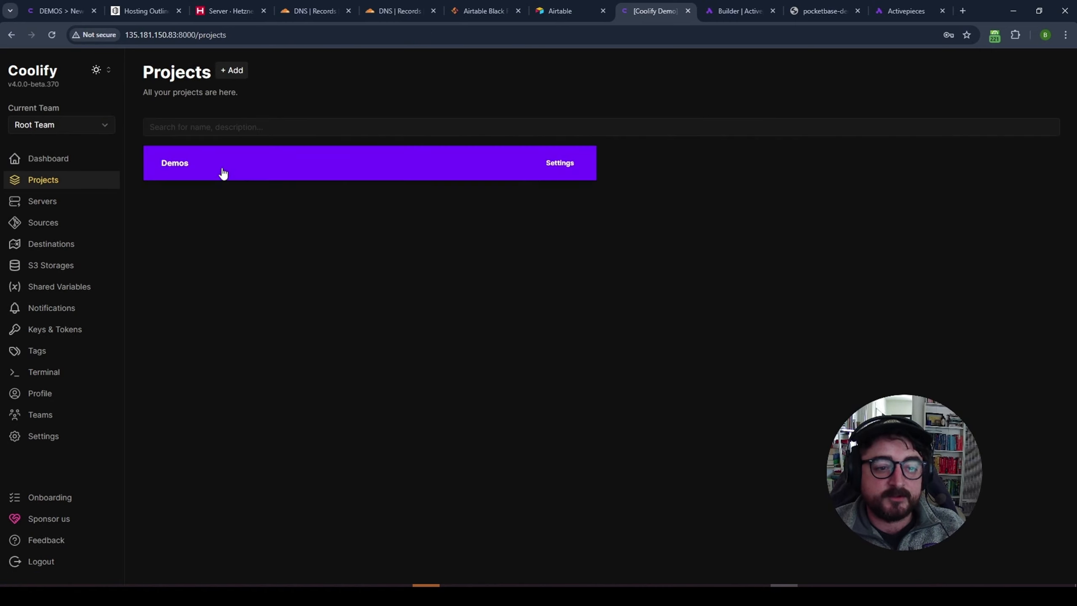
click(221, 173)
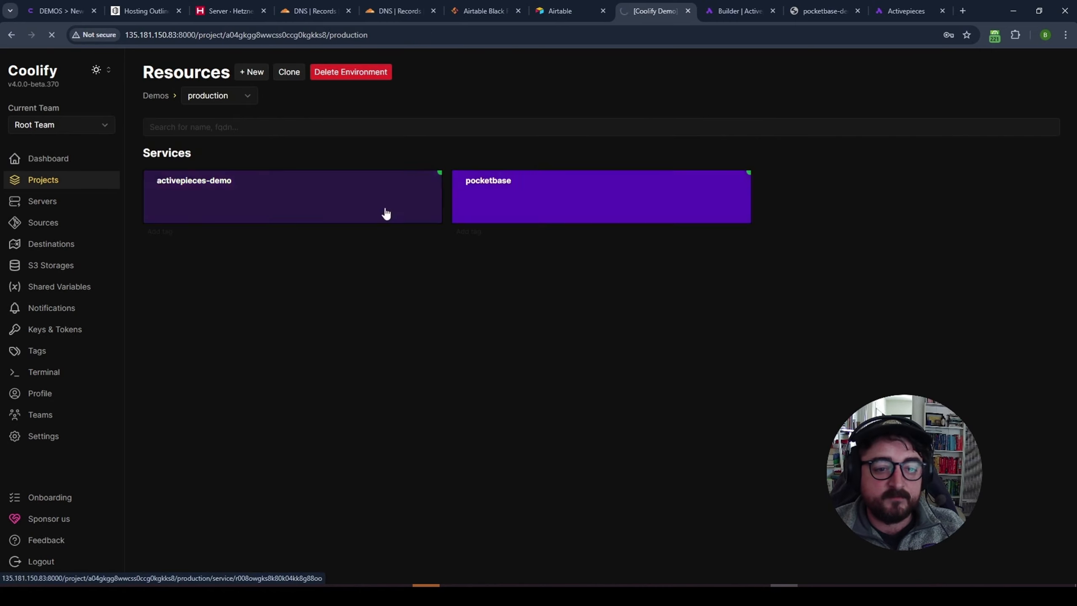
click(346, 172)
click(265, 132)
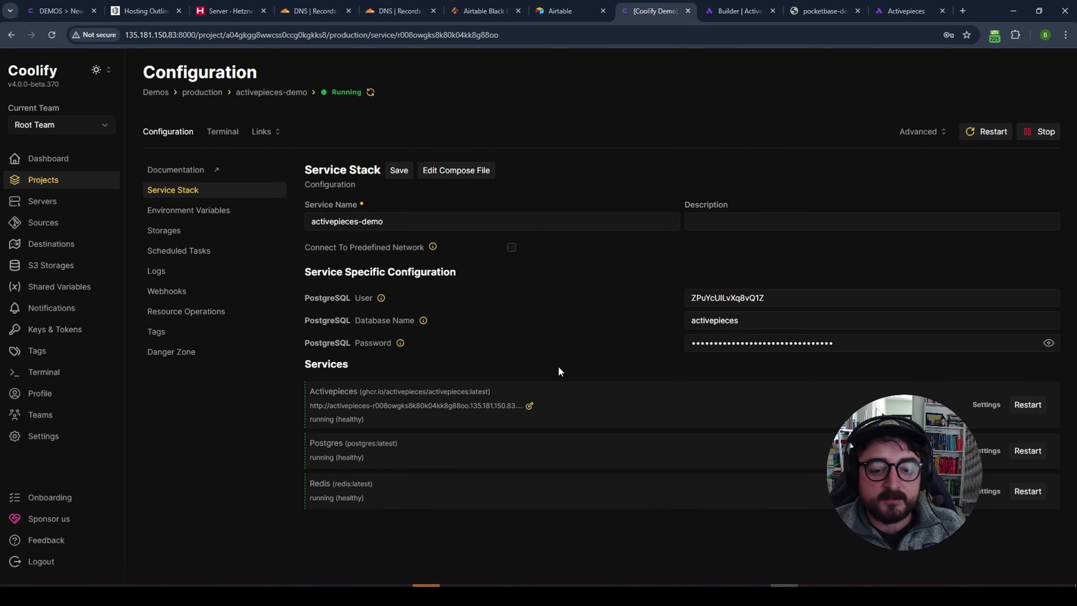
- Change the Activepieces domain to activepieces.coolify.tealfig.com, save, and restart the service
click(529, 406)
drag(671, 341, 473, 342)
key(BackSpace)
key(BackSpace)
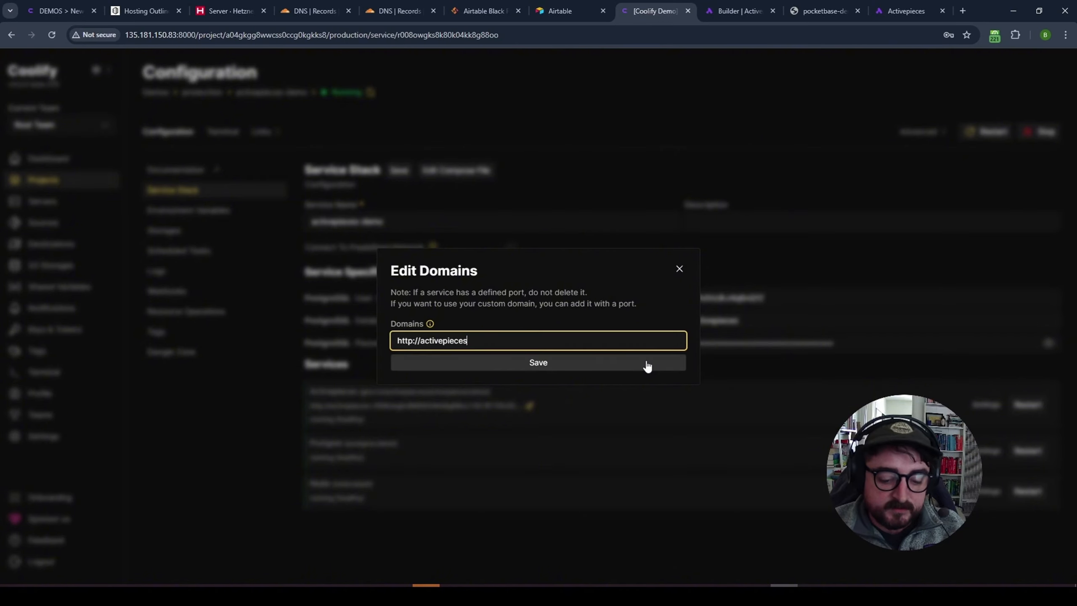
text(.coolift)
key(BackSpace)
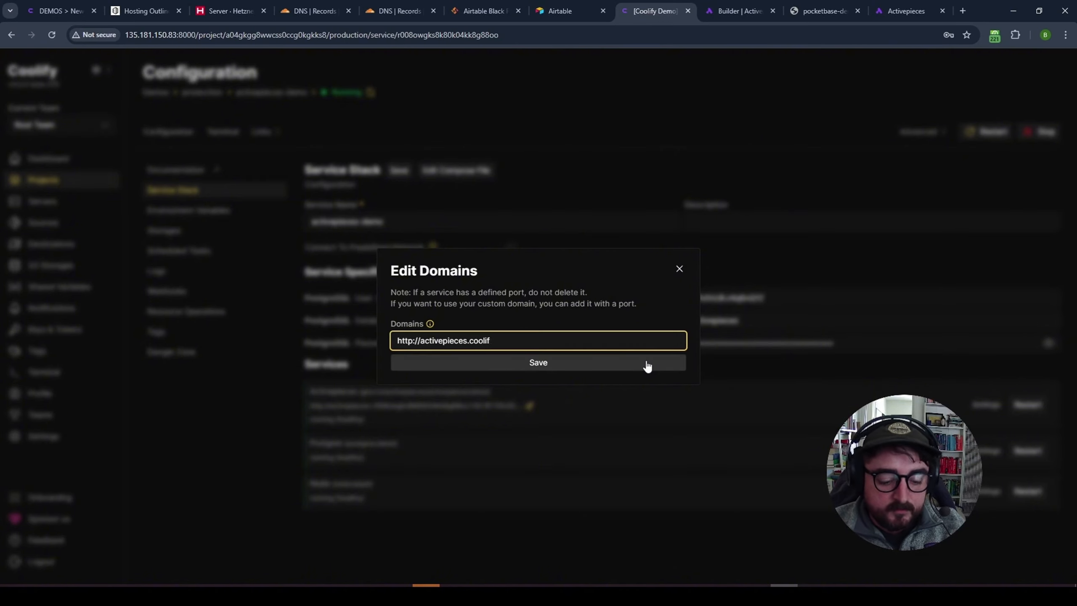
click(647, 365)
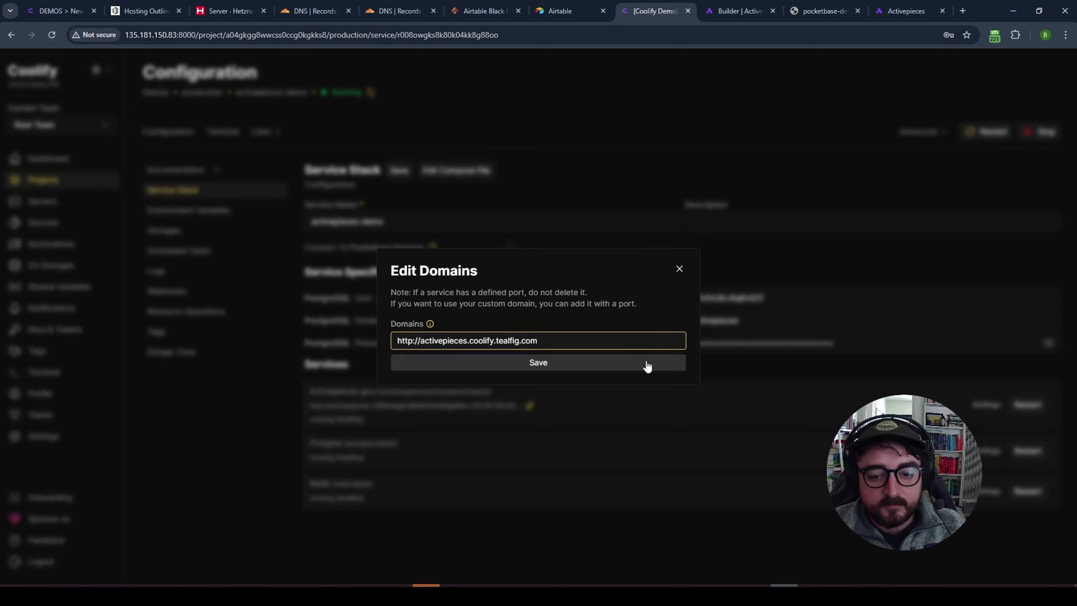
click(679, 268)
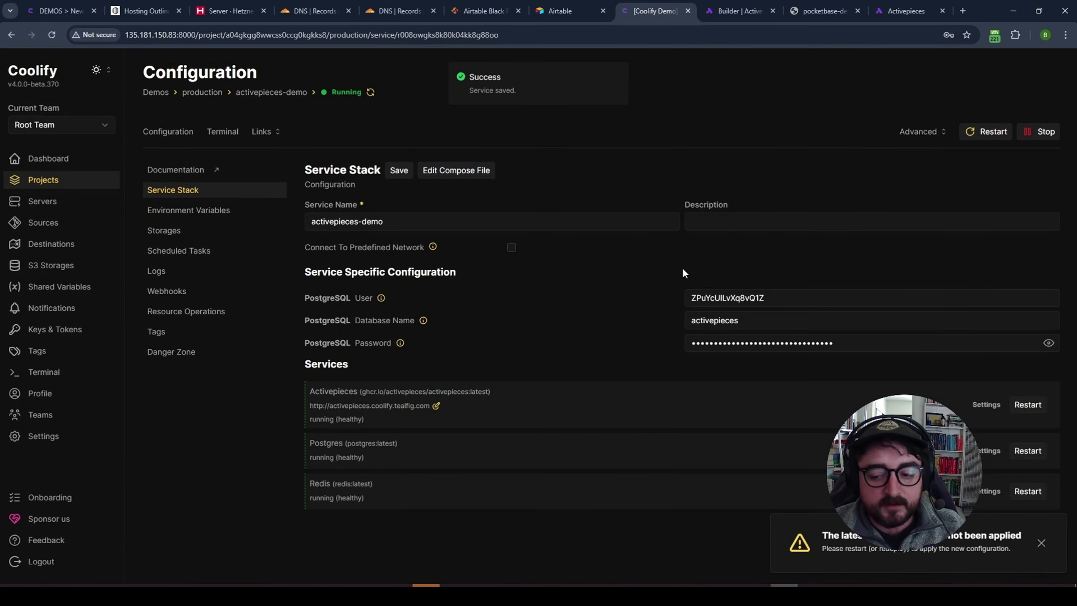
click(984, 131)
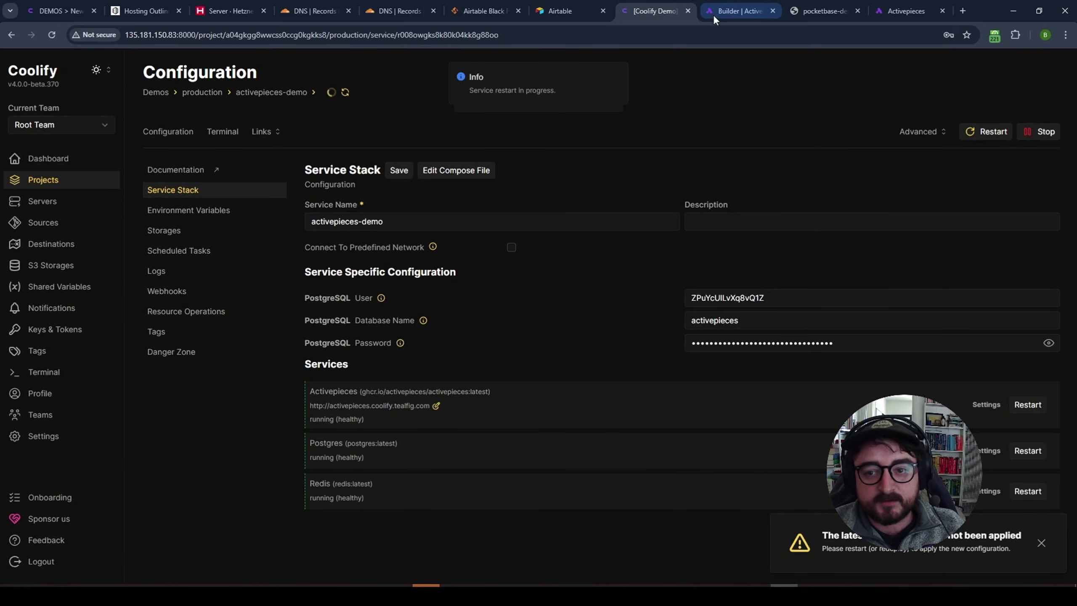
- Check the pocketbase-demo tab, then dismiss Coolify's notice and close the startup logs
click(820, 12)
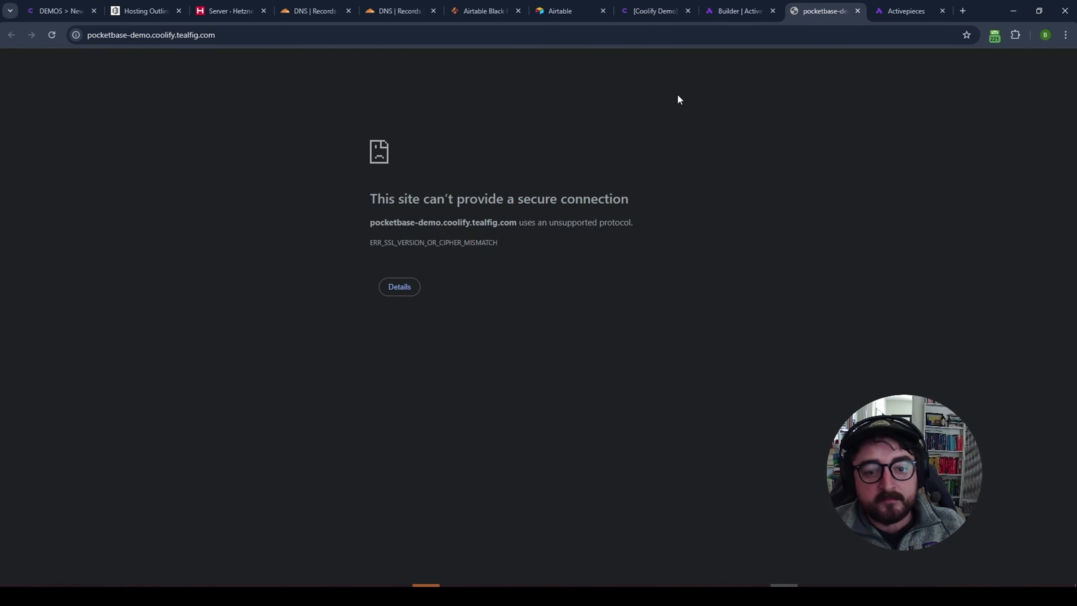
click(657, 12)
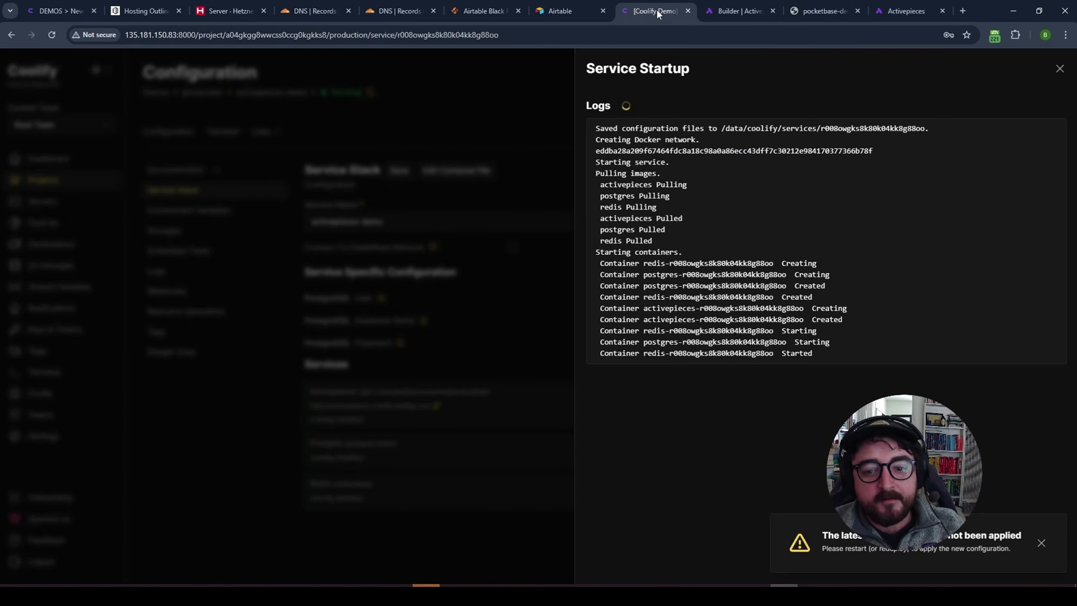
click(1041, 544)
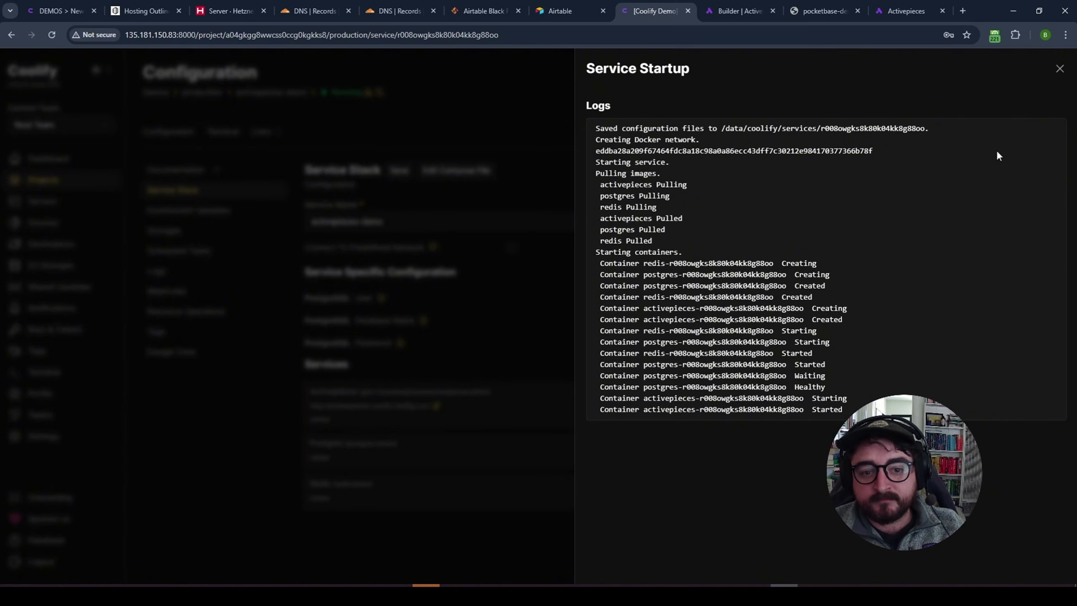
click(1060, 69)
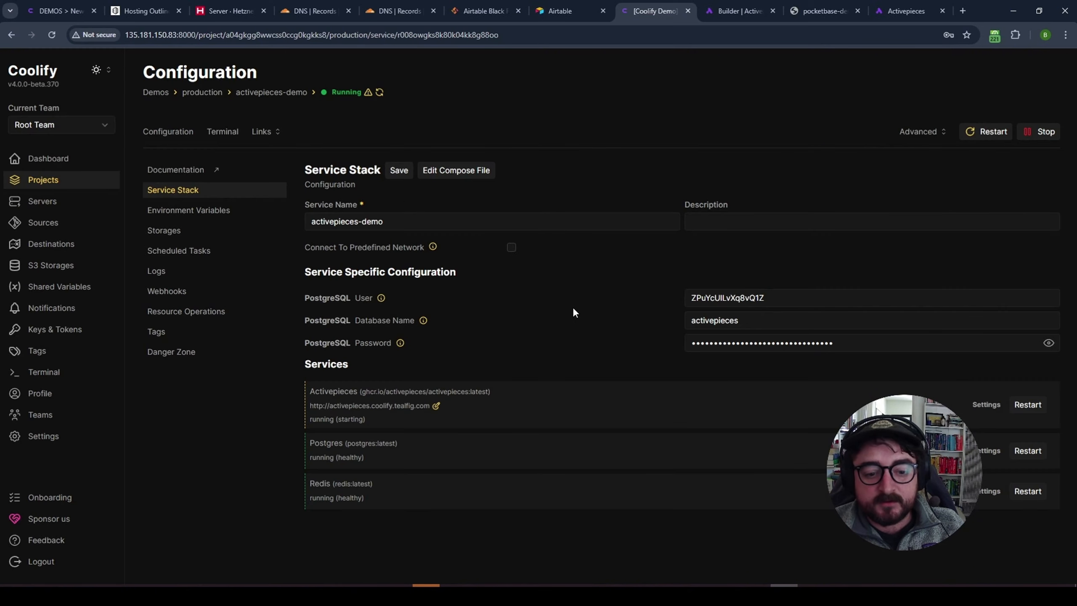
- Open + New in the production environment and scroll the Services list past Jellyfin, Jitsi and Keycloak
click(202, 92)
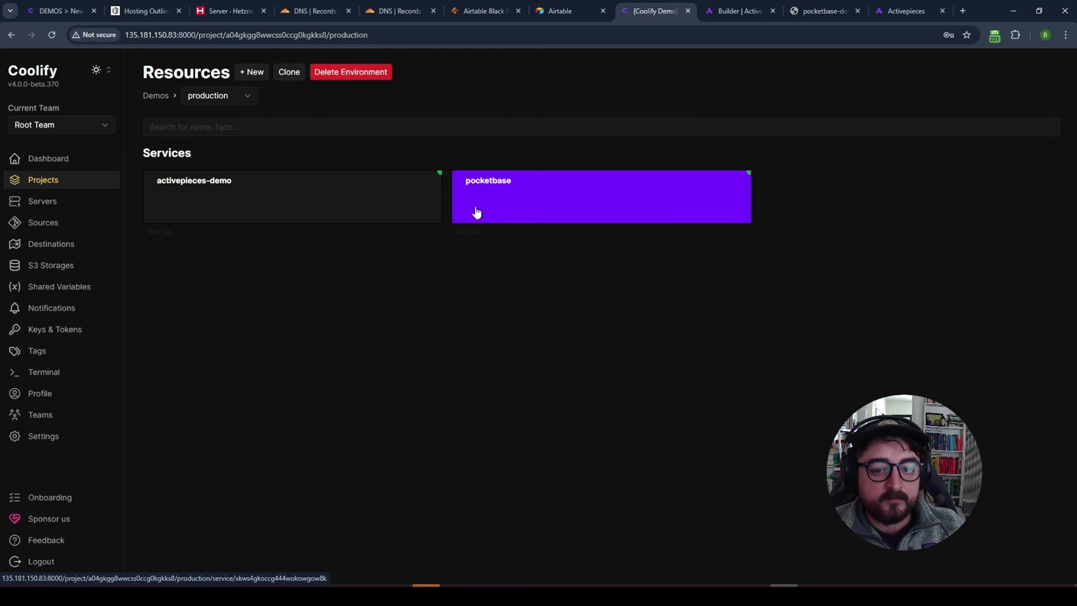
click(255, 73)
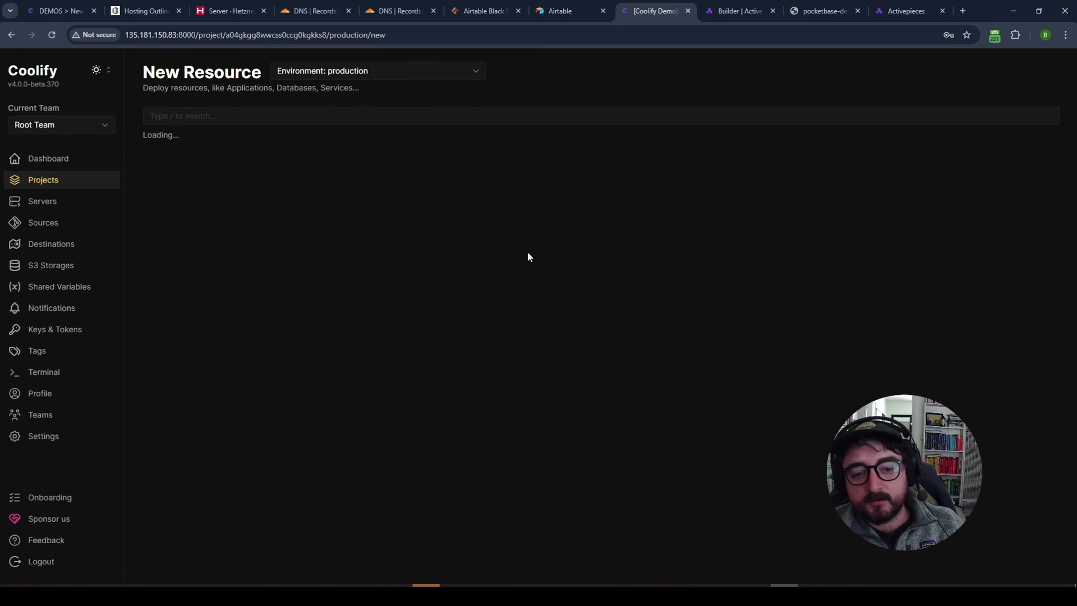
scroll(578, 297, down, 20)
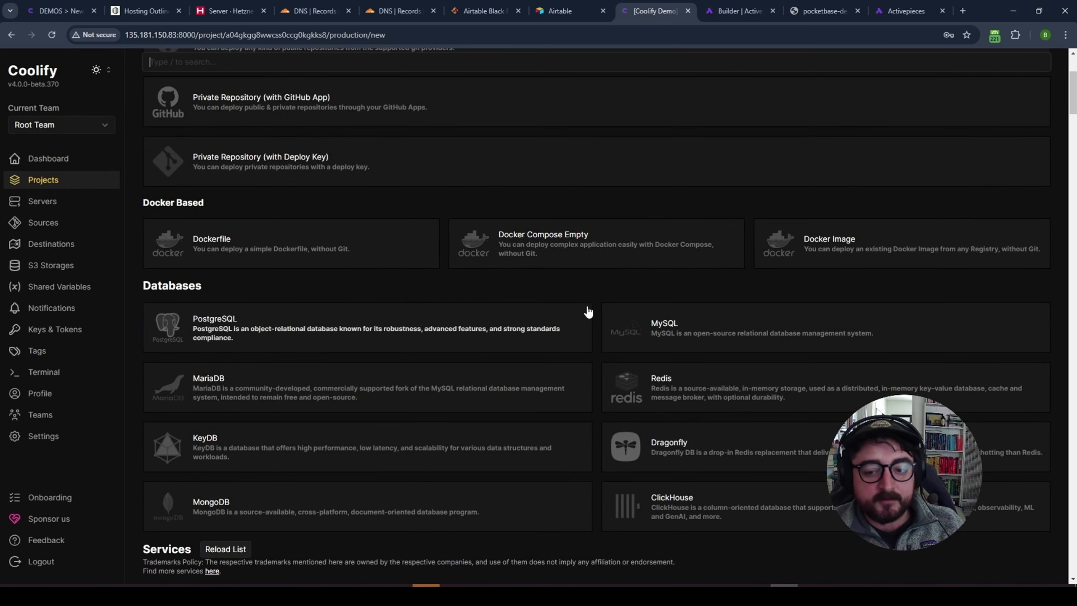
scroll(595, 297, down, 8)
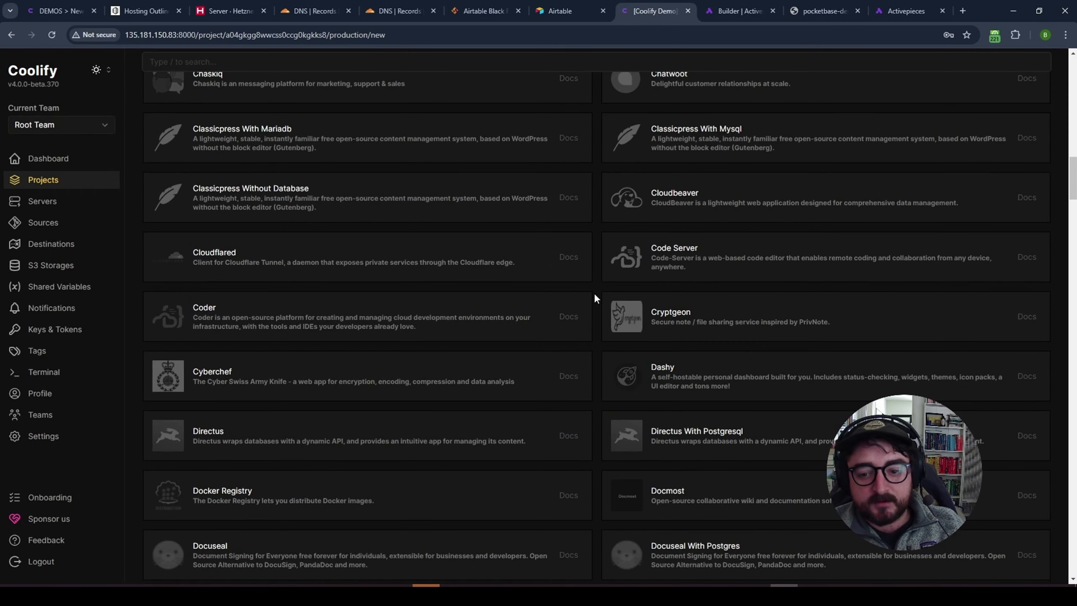
scroll(594, 298, down, 8)
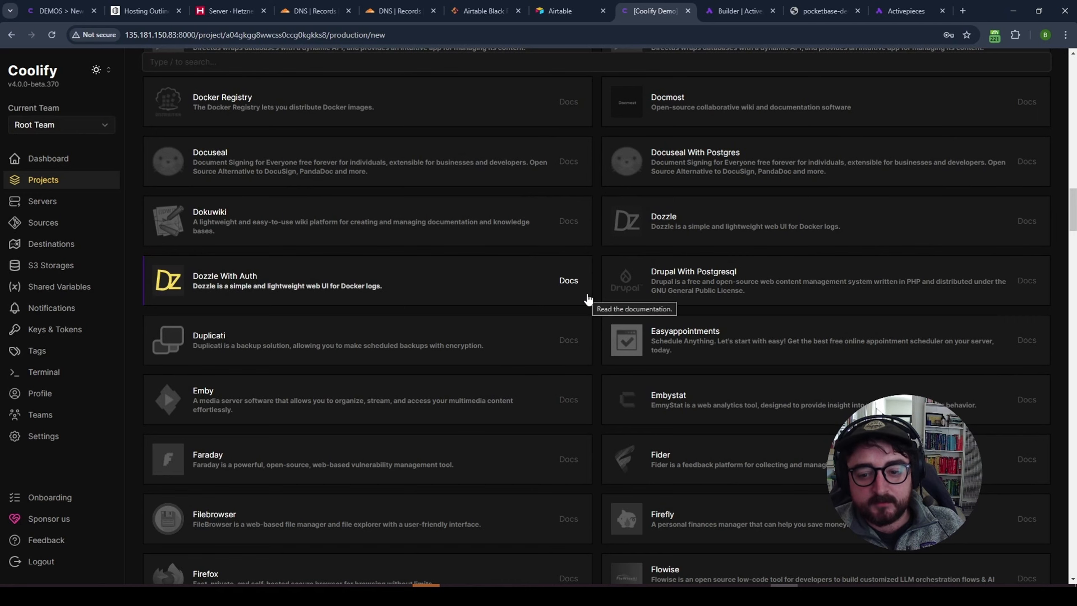
scroll(597, 317, down, 3)
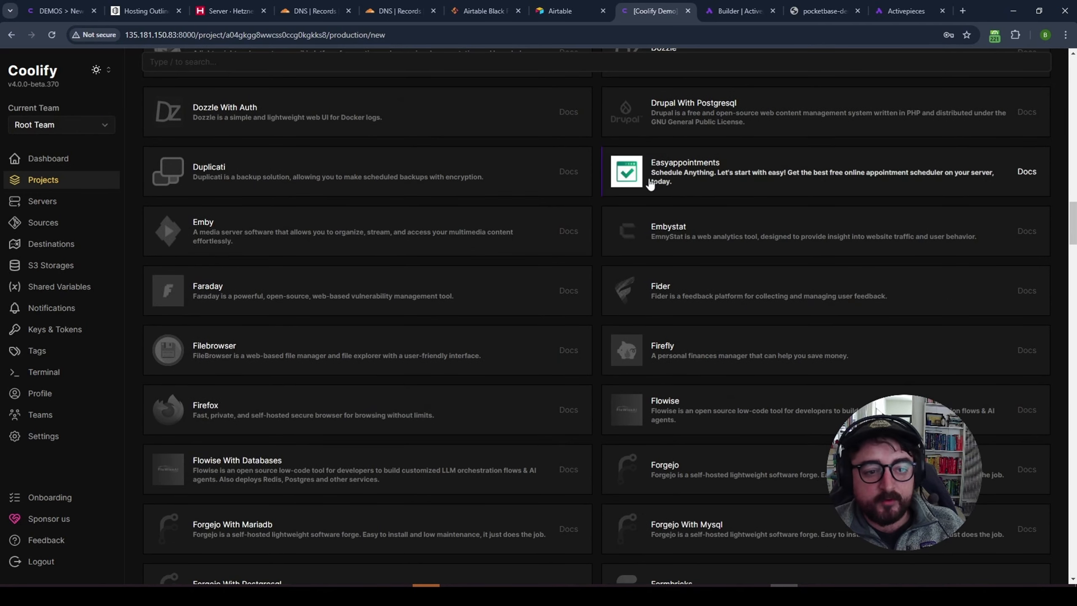
scroll(600, 273, down, 3)
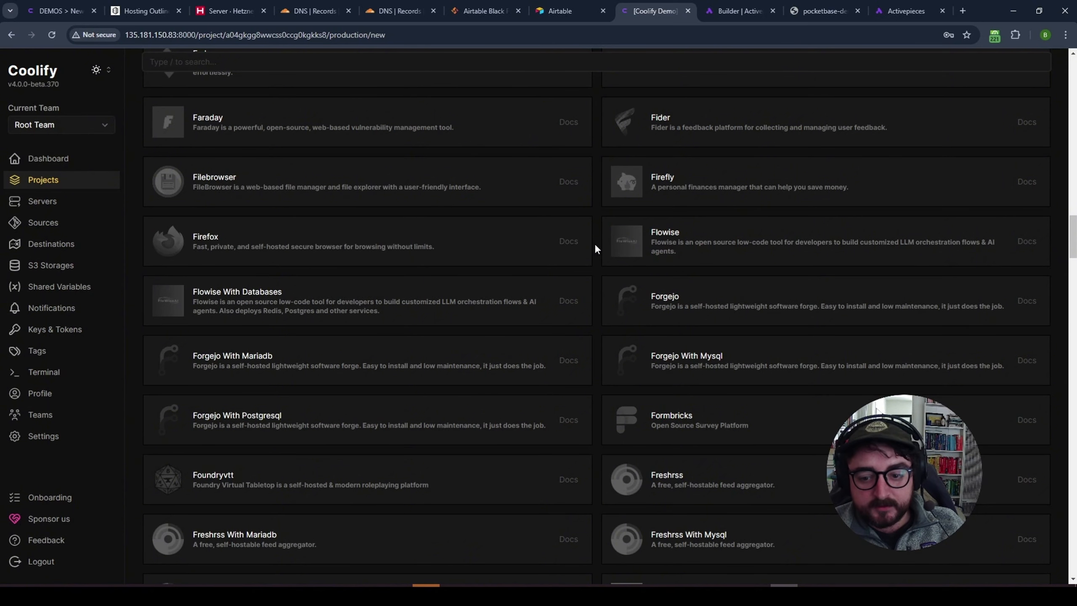
scroll(594, 248, down, 4)
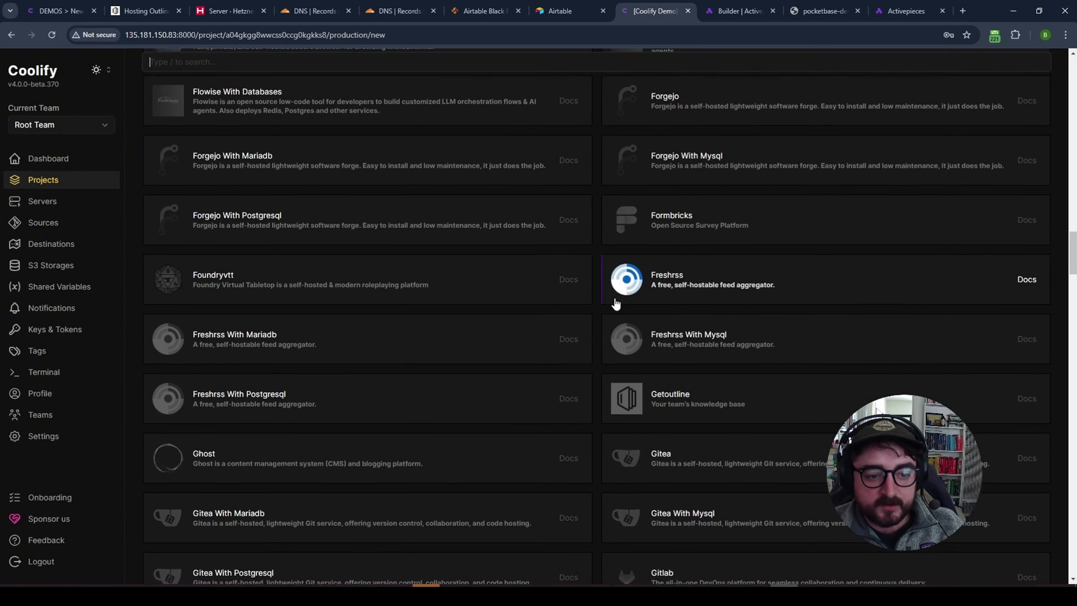
scroll(615, 304, down, 3)
scroll(594, 353, down, 3)
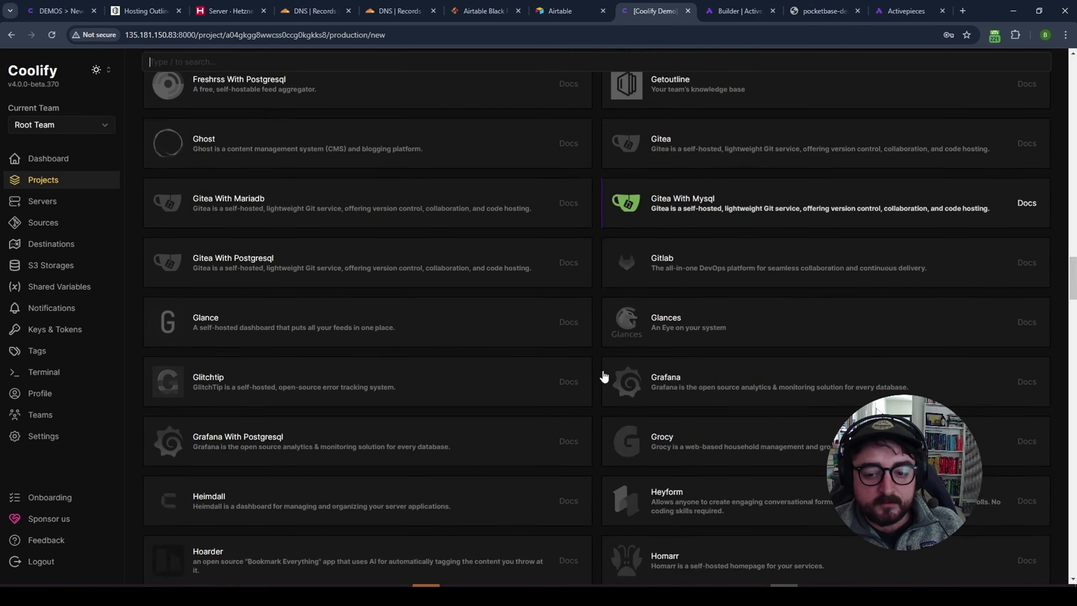
scroll(602, 376, down, 4)
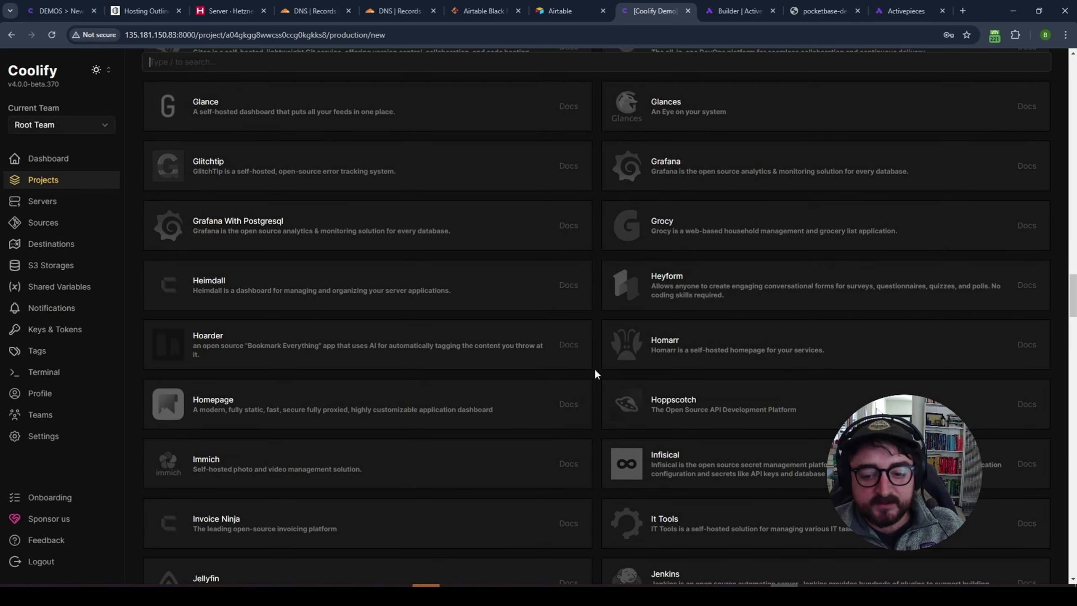
scroll(595, 374, down, 4)
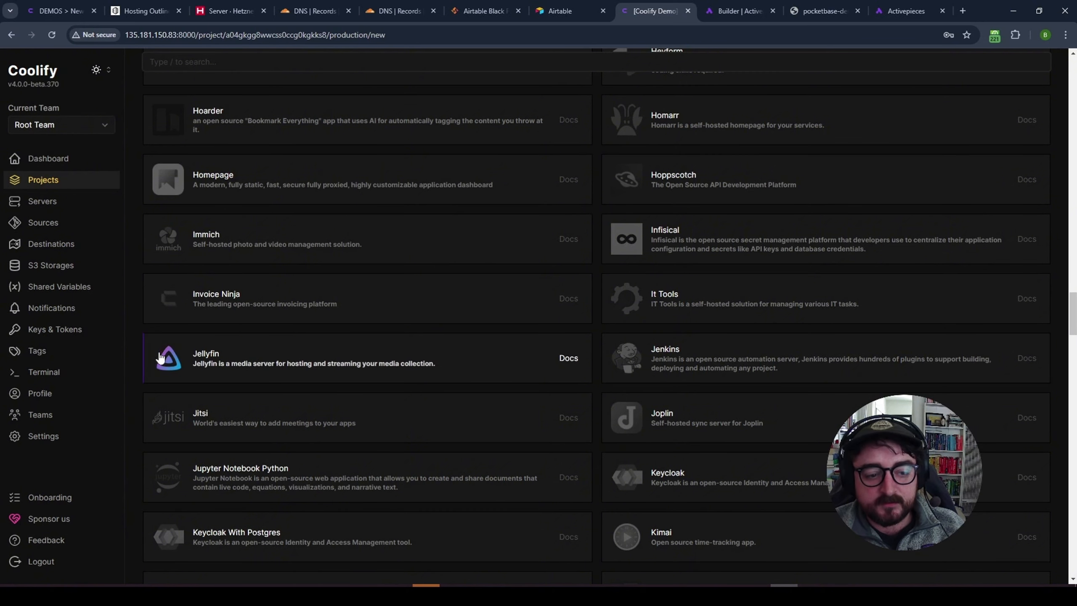
scroll(613, 358, down, 5)
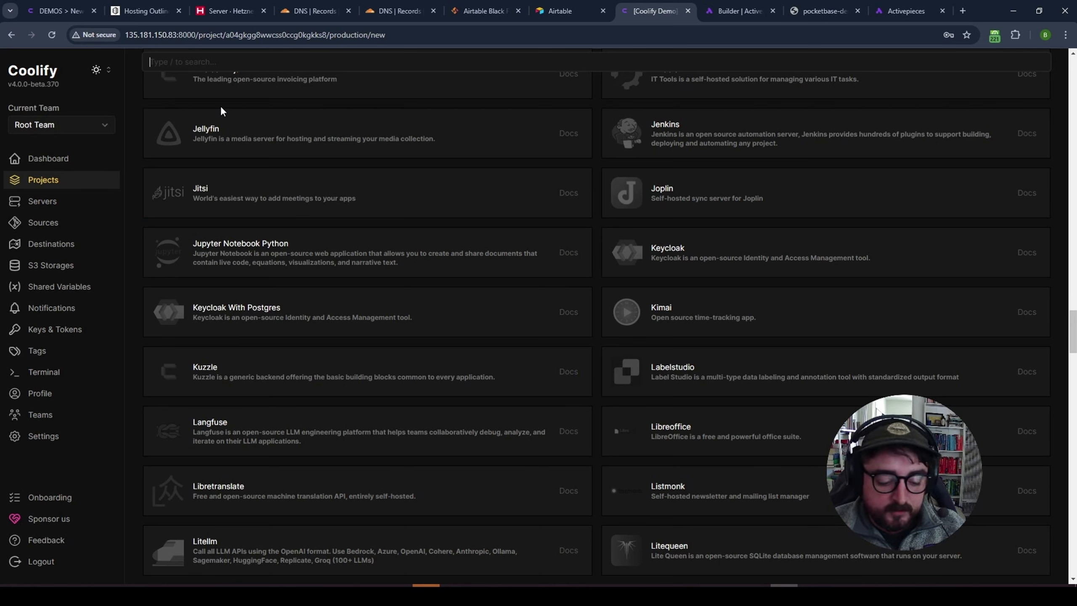
- Add the Shlink service from a search for 'shl' and save it named shlink
text(shl)
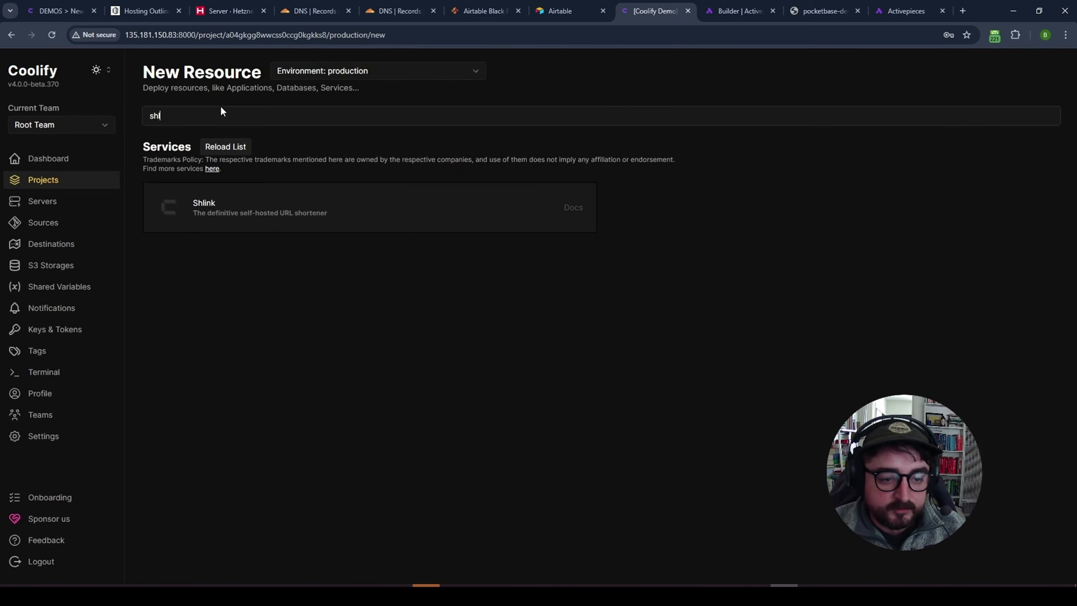
click(213, 220)
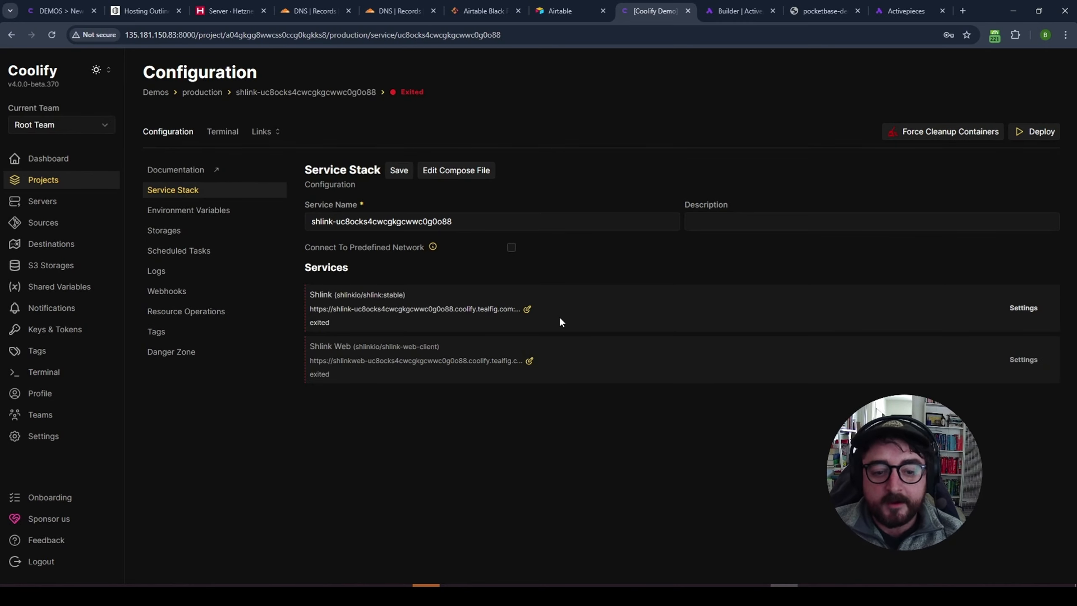
drag(452, 220, 337, 221)
key(BackSpace)
key(BackSpace)
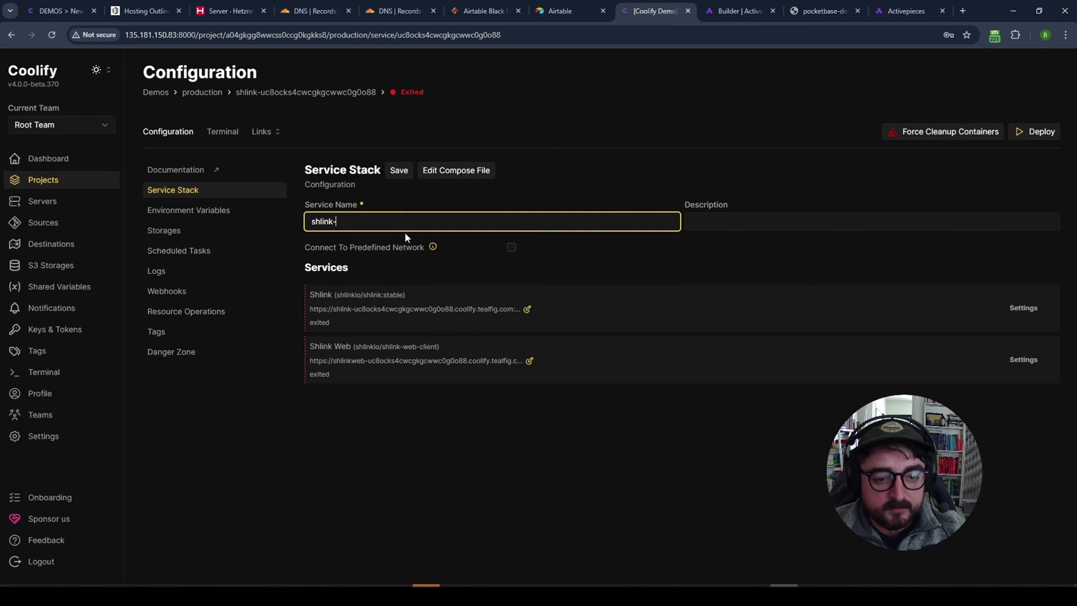
click(401, 170)
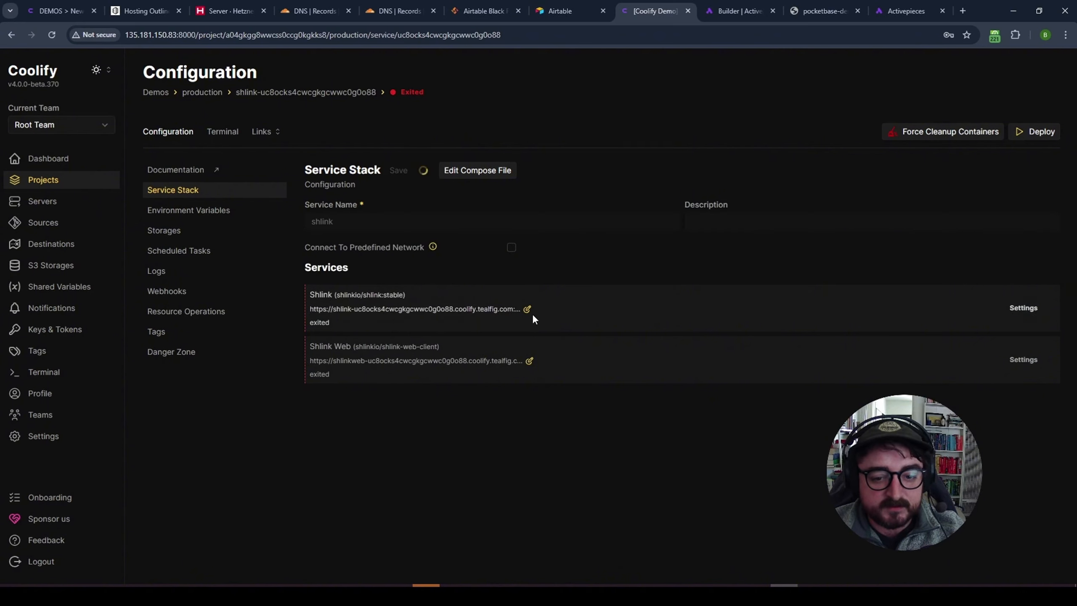
- Set the Shlink domain to shlink.coolify.tealfig.com:8080 by removing the random suffix
click(528, 309)
drag(566, 340, 444, 341)
key(BackSpace)
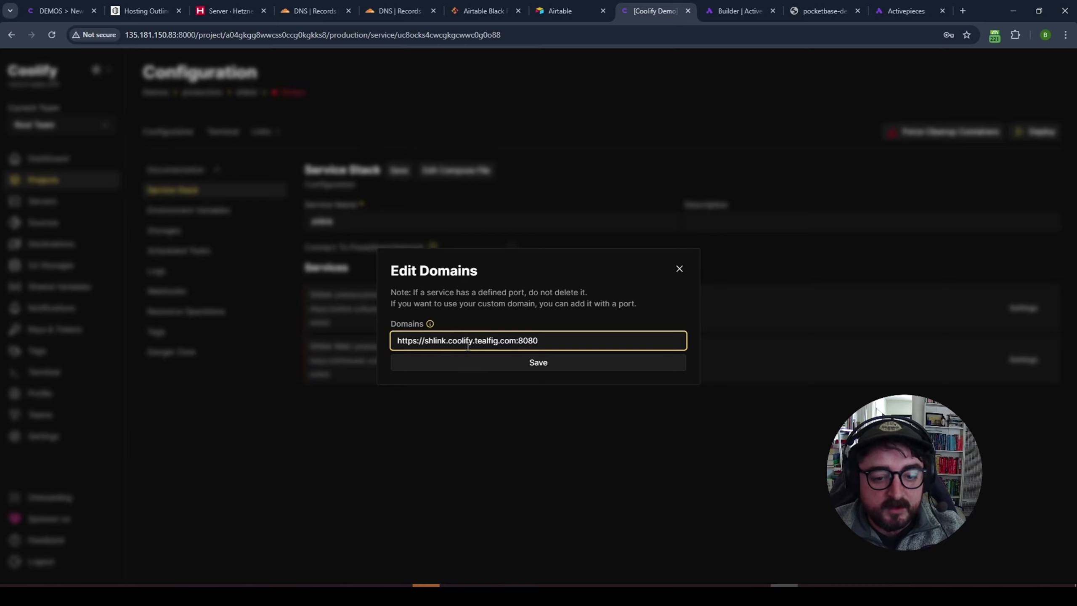
click(533, 361)
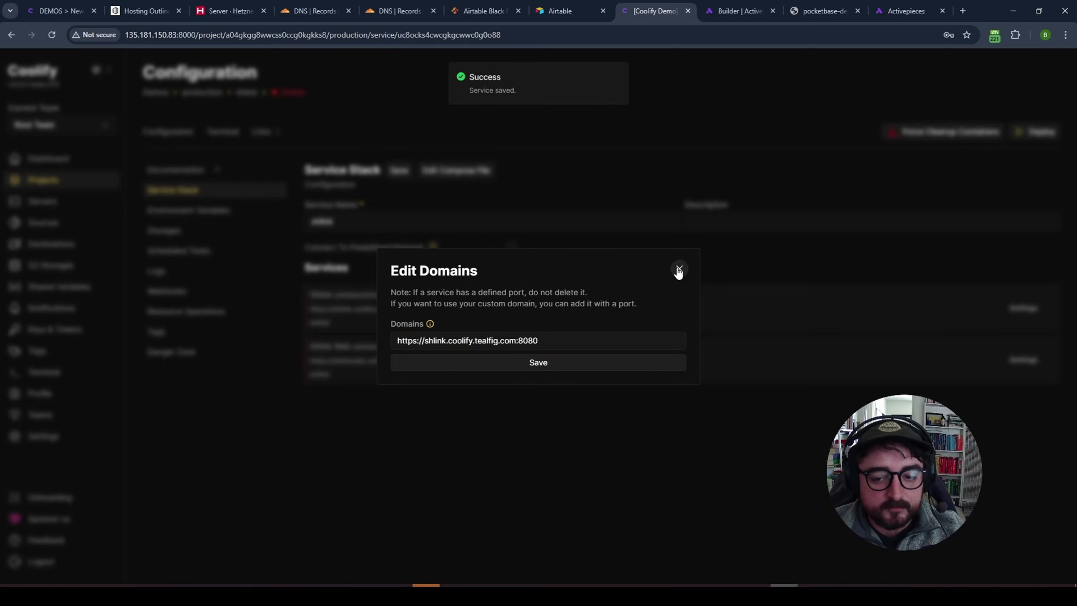
click(679, 270)
- Set the Shlink Web domain to shlinkweb.coolify.tealfig.com:8080 by removing the random suffix
click(527, 362)
drag(582, 340, 463, 340)
key(BackSpace)
click(522, 362)
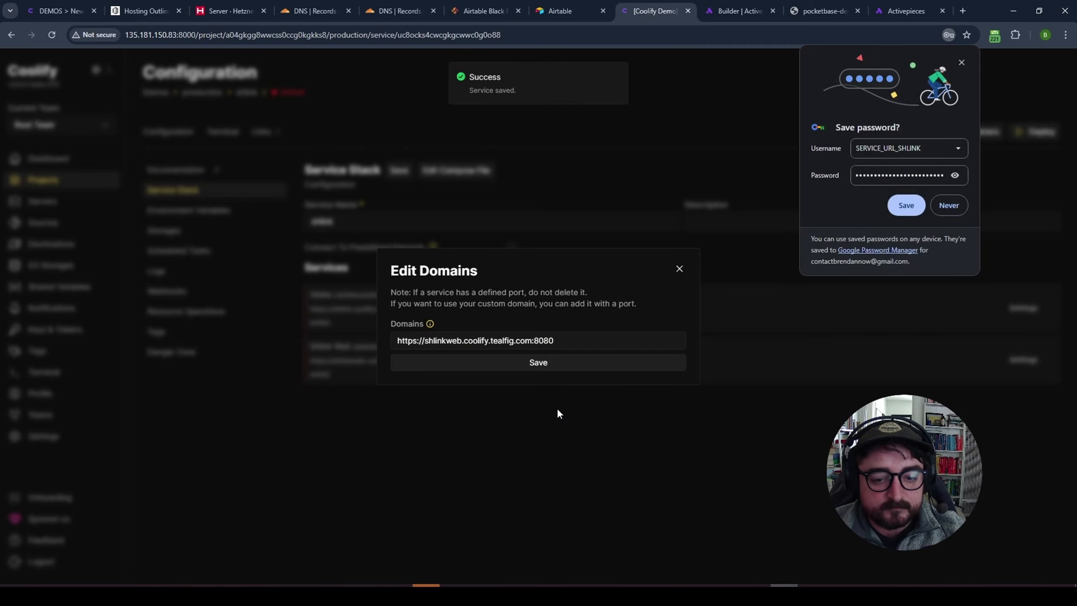
click(723, 198)
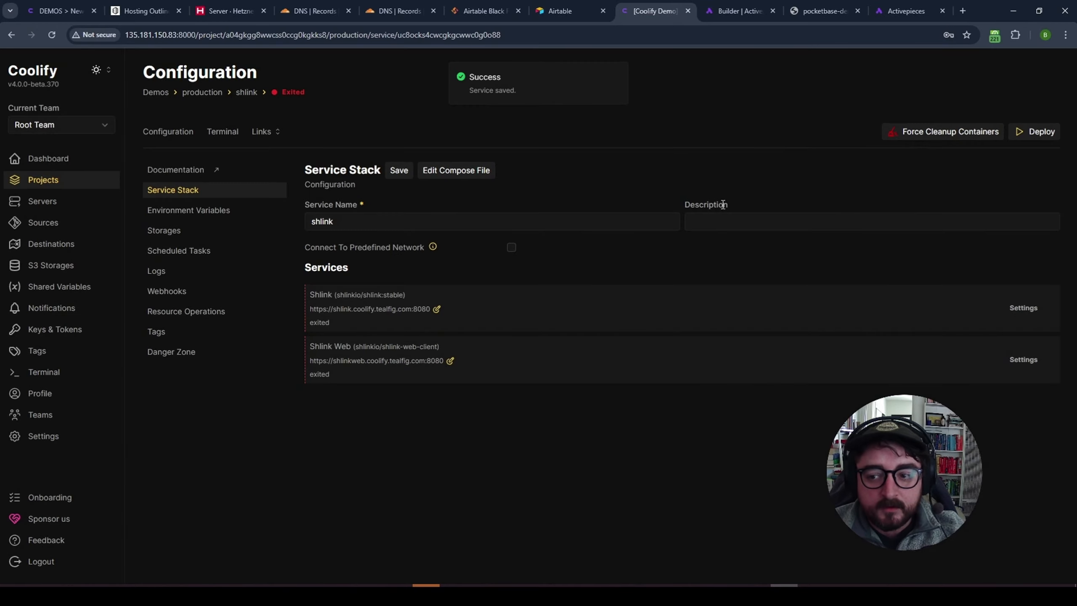
- Deploy the shlink stack so its container images start downloading
click(1036, 133)
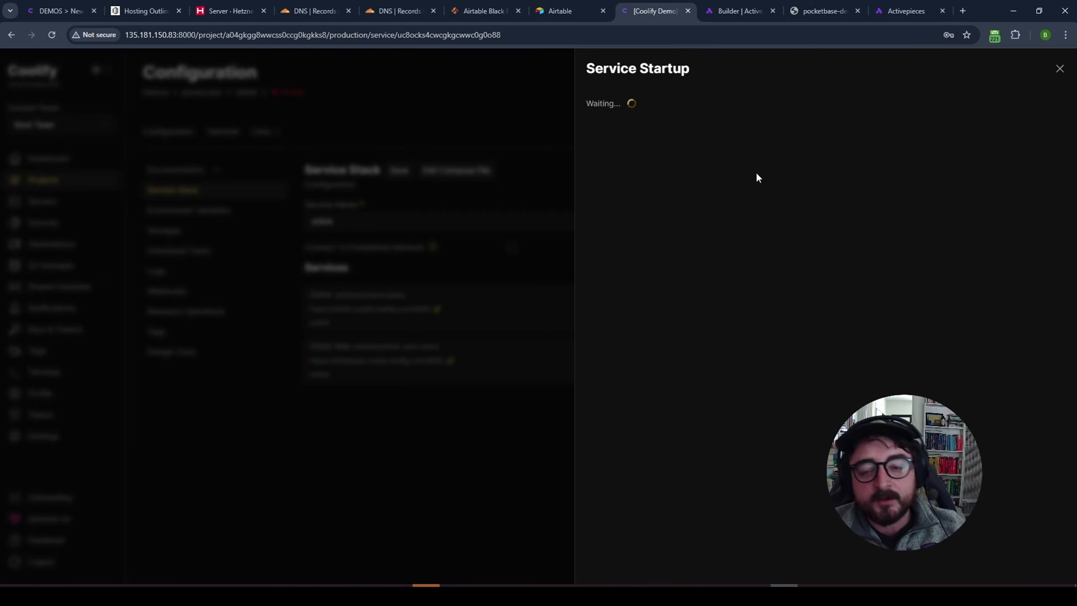
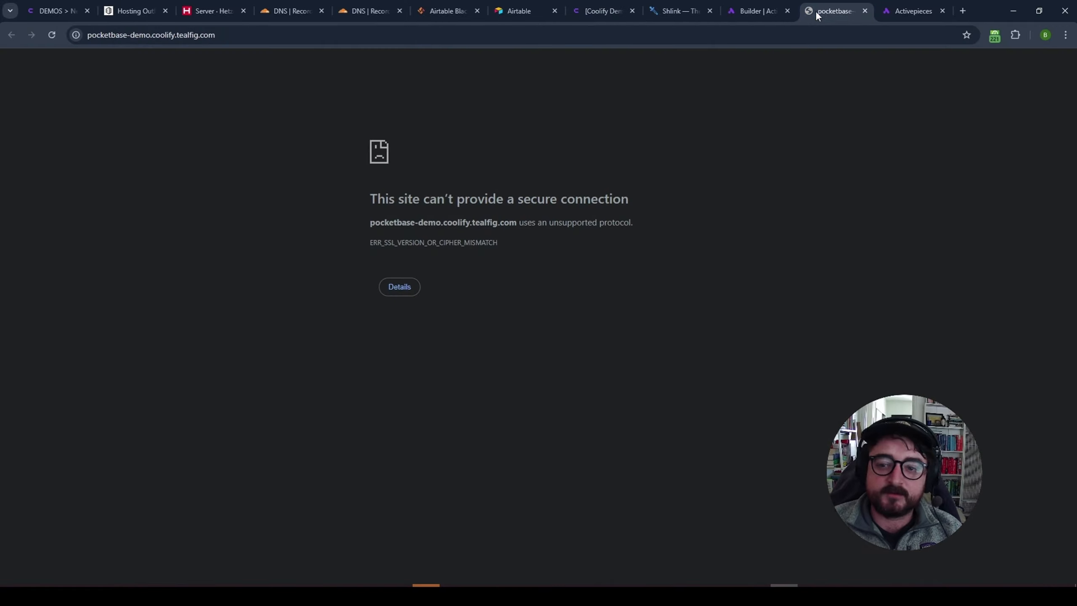
- Retry the pocketbase address, close the failing tab, and reopen it from Demos > production > pocketbase Links
click(53, 36)
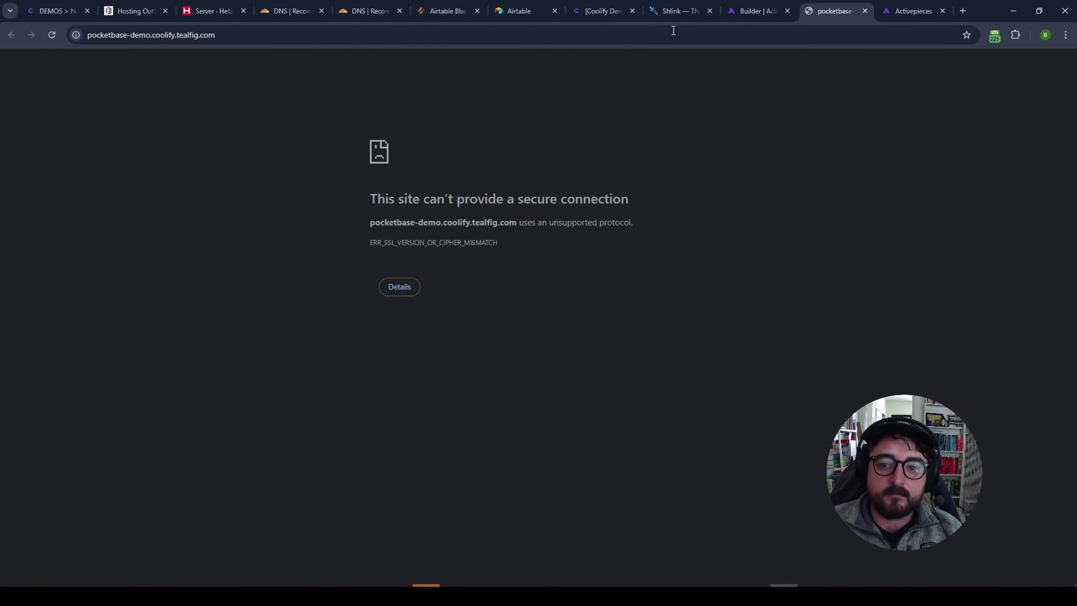
middle_click(827, 13)
click(586, 12)
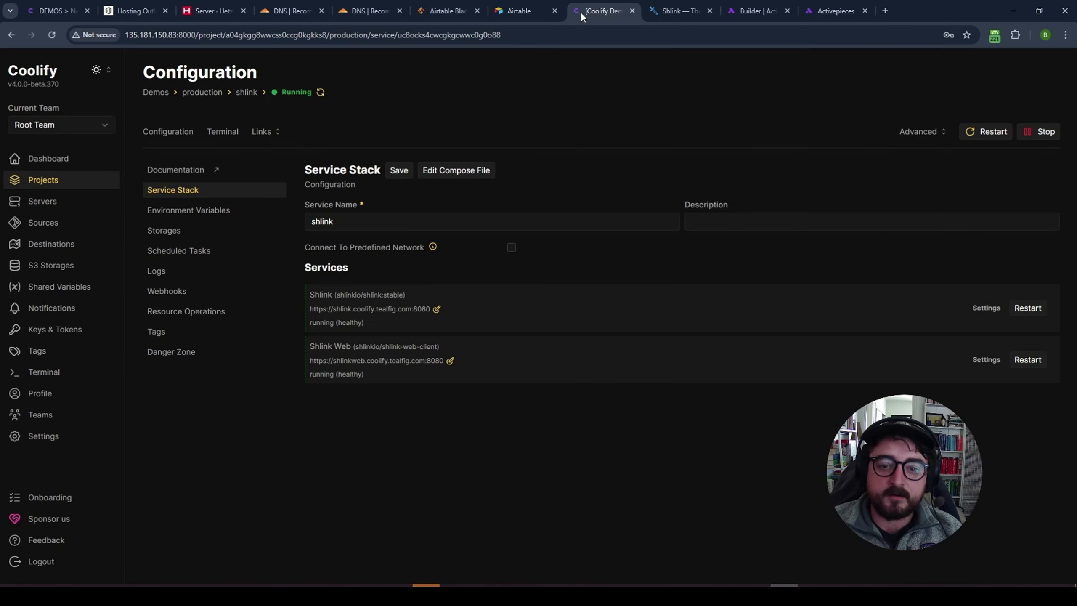
click(48, 181)
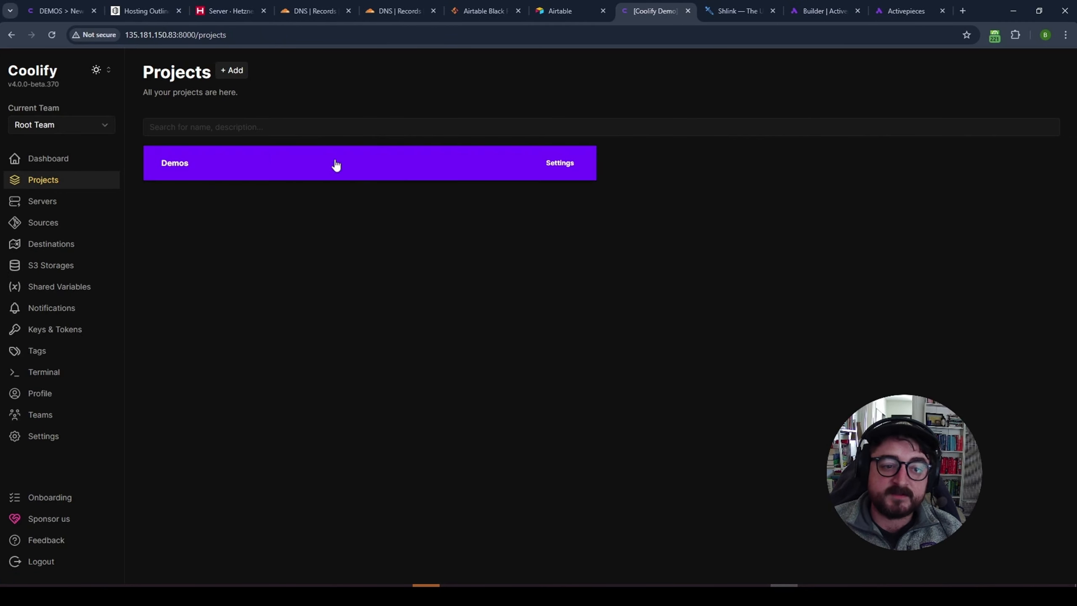
click(267, 166)
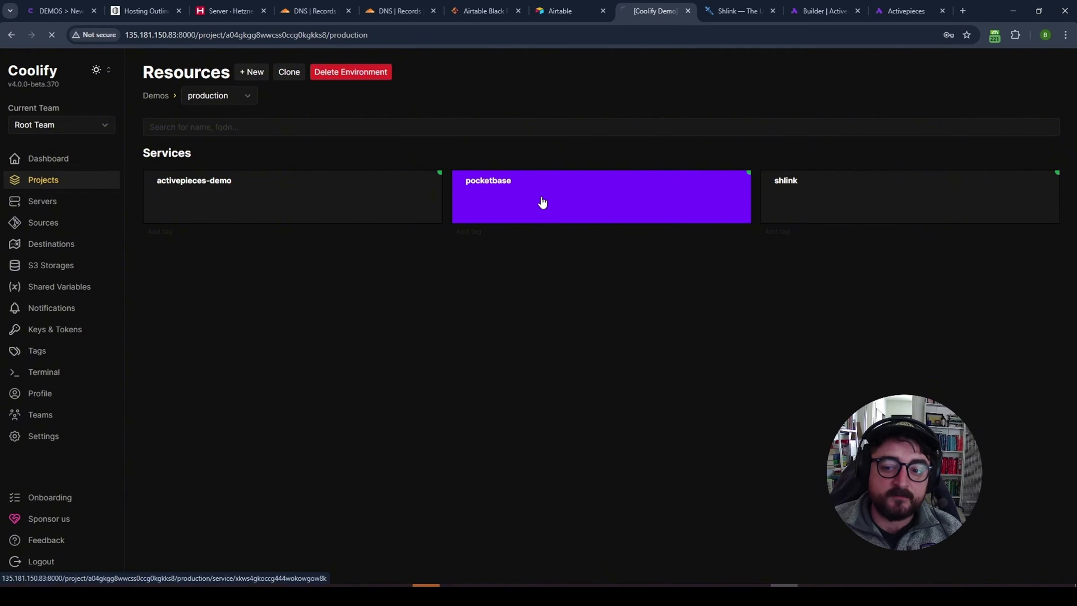
click(542, 203)
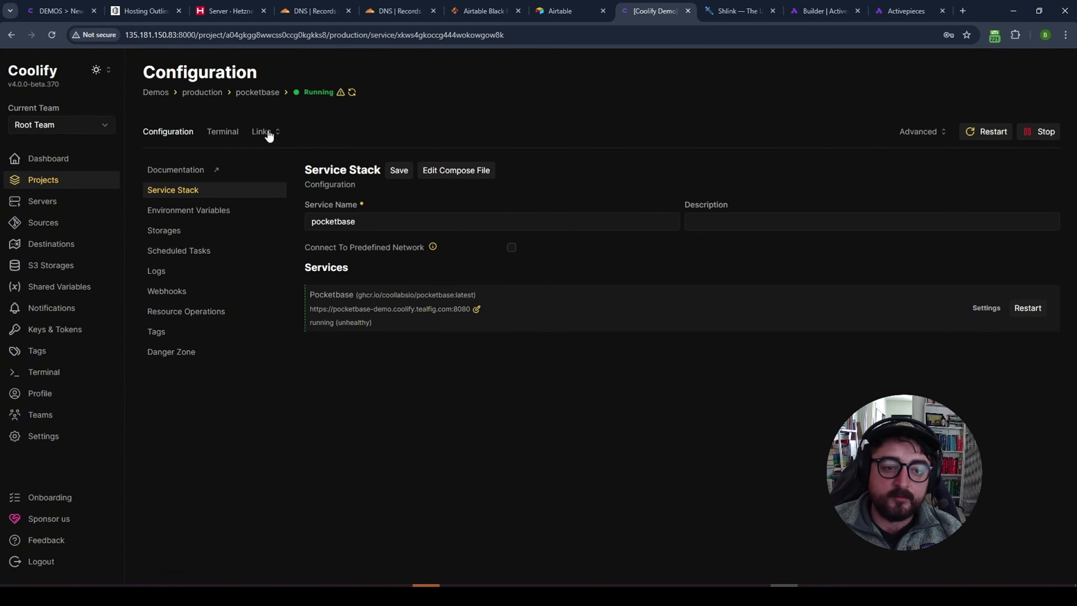
click(265, 133)
click(267, 152)
- Bring up the pocketbase-demo.coolify.tealfig.com tab, now returning a JSON 404 Not Found
click(746, 10)
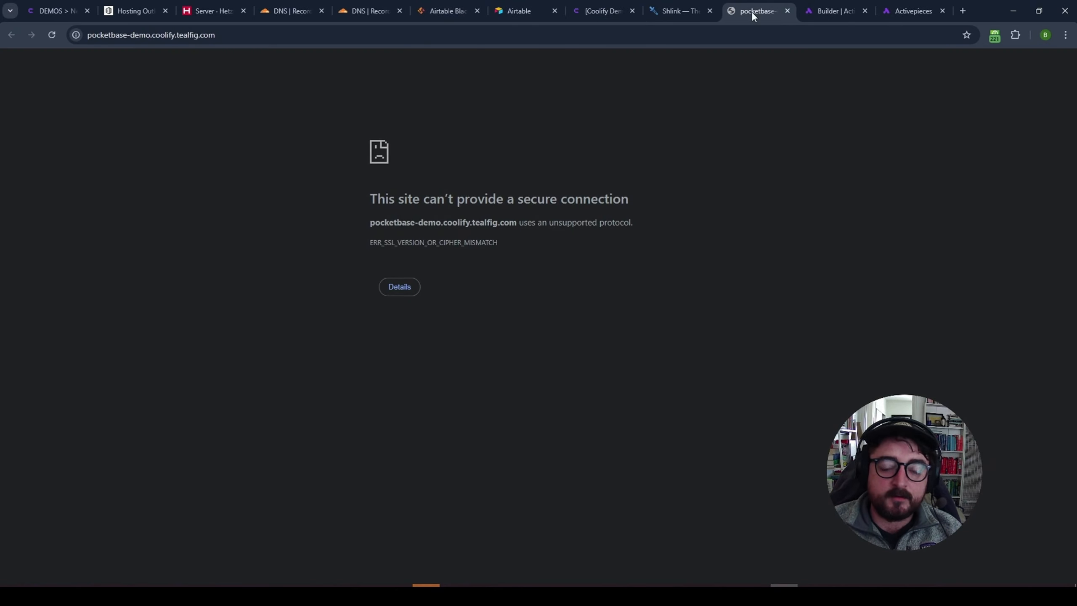
middle_click(751, 11)
click(597, 9)
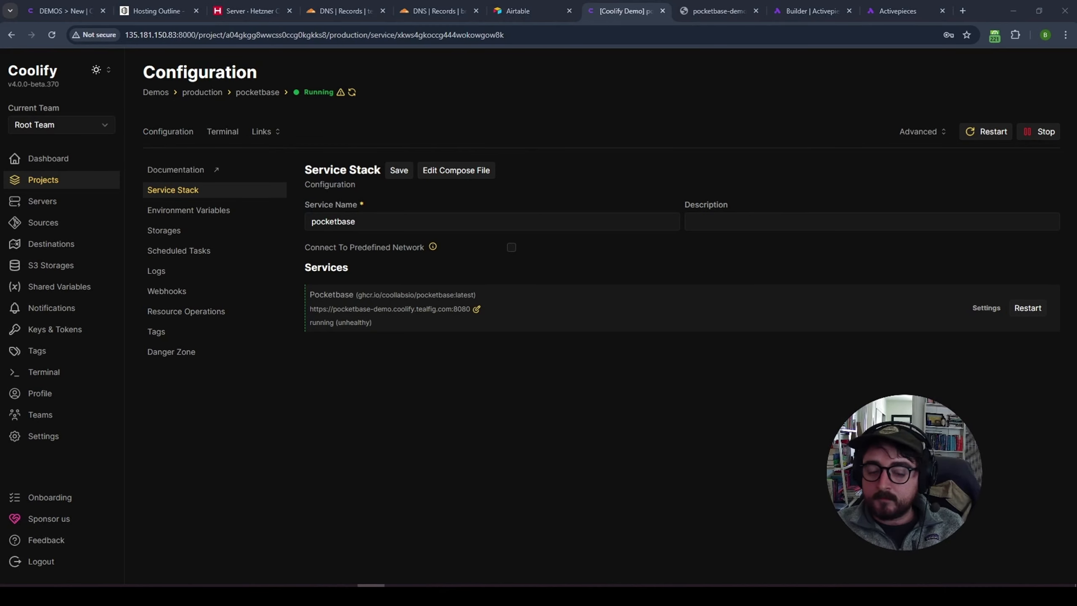
click(503, 441)
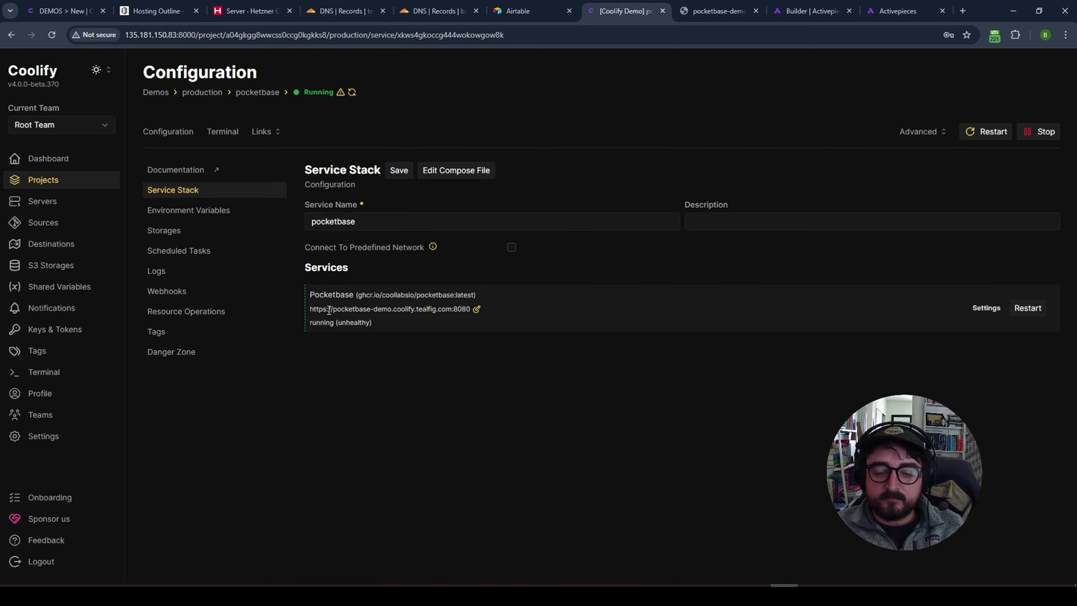
click(696, 13)
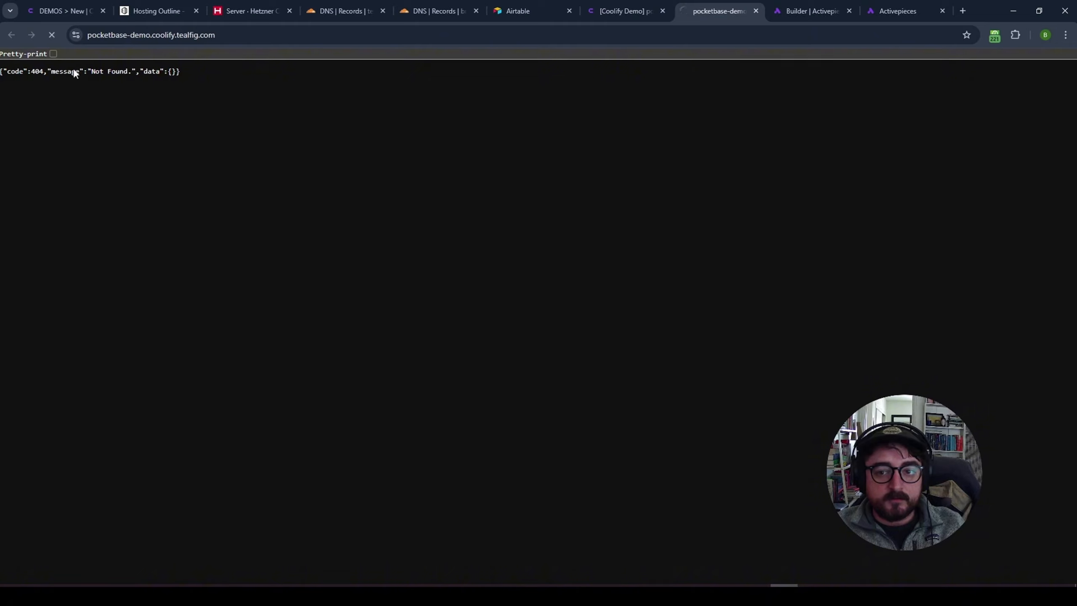
- Append /_/ to the pocketbase-demo address to load the PocketBase admin installer
drag(191, 70, 1, 72)
click(257, 35)
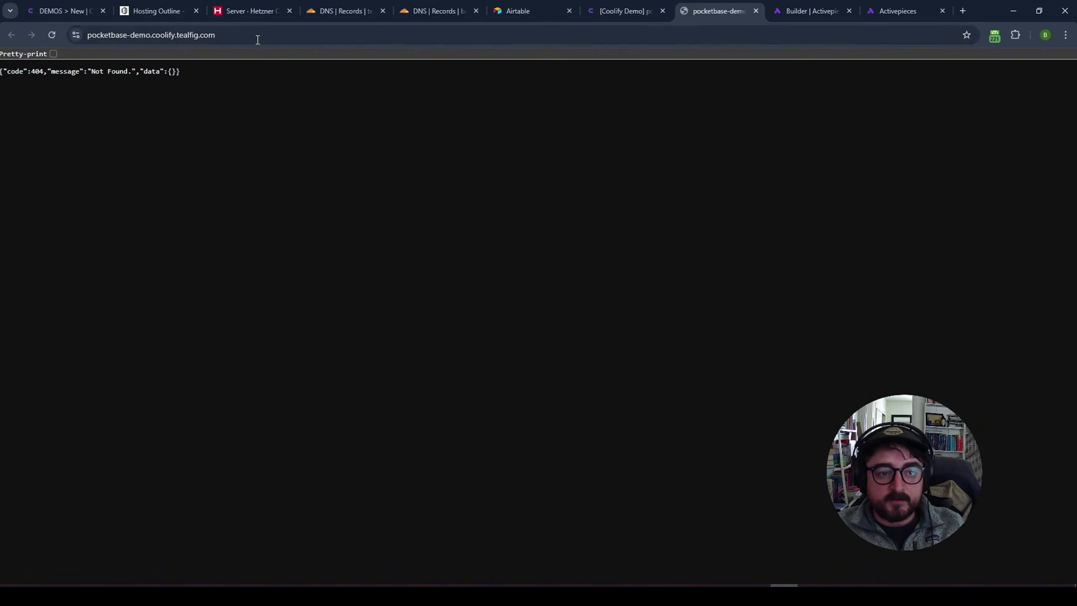
click(335, 32)
text(/_/)
key(Return)
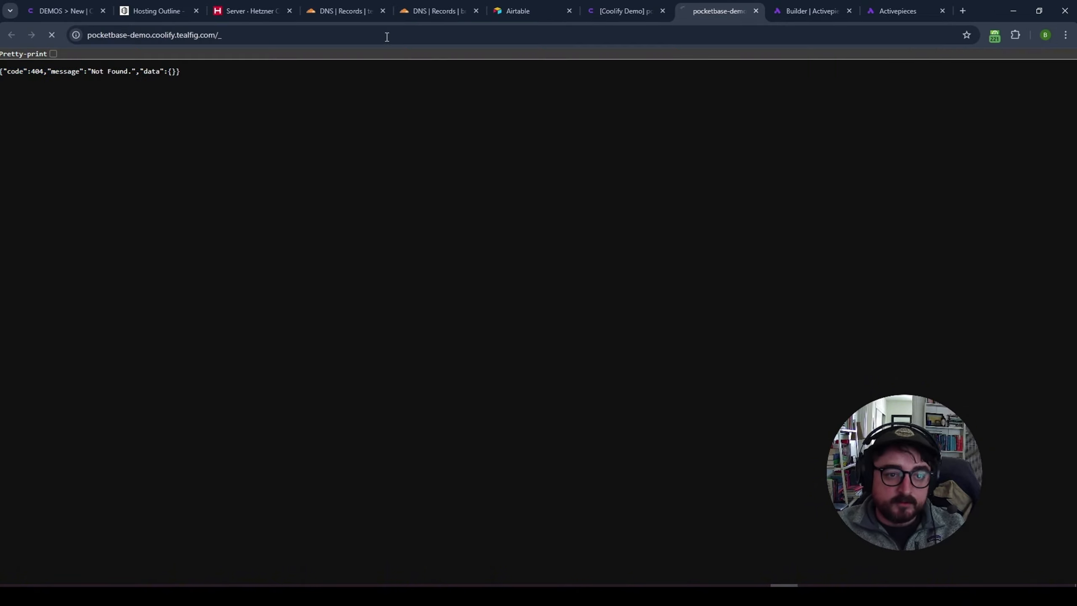
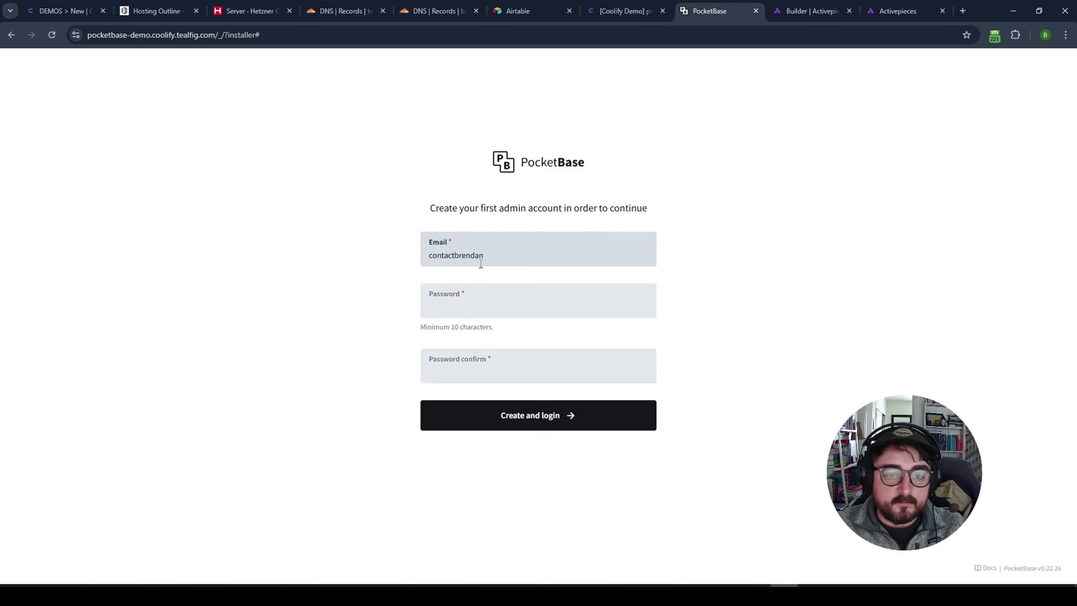
- Create the first PocketBase admin with an e-mail address and a confirmed password
key(Tab)
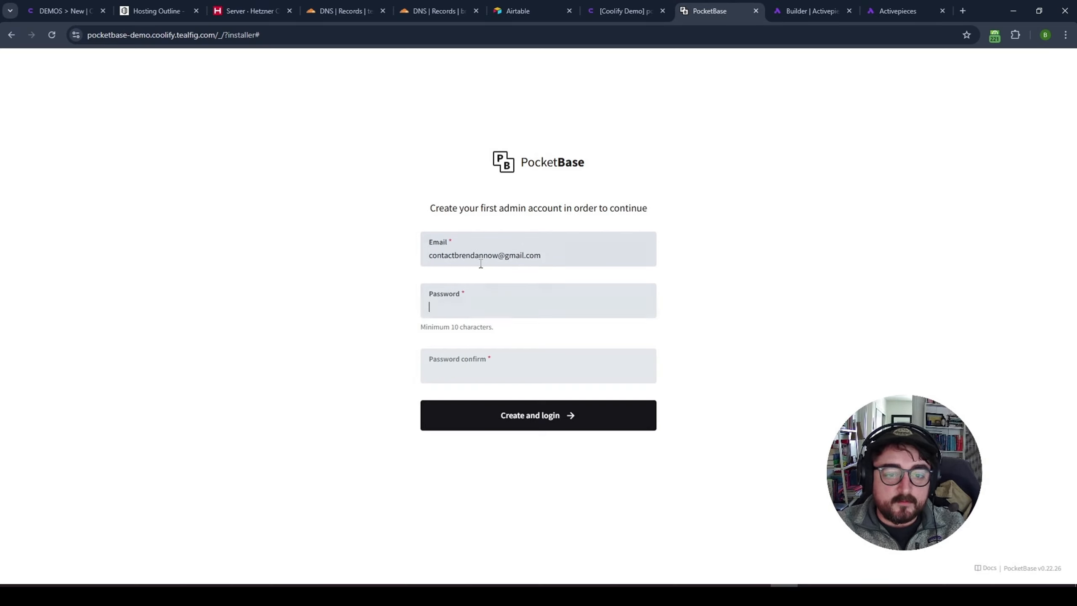
text(a••••••••••)
key(Tab)
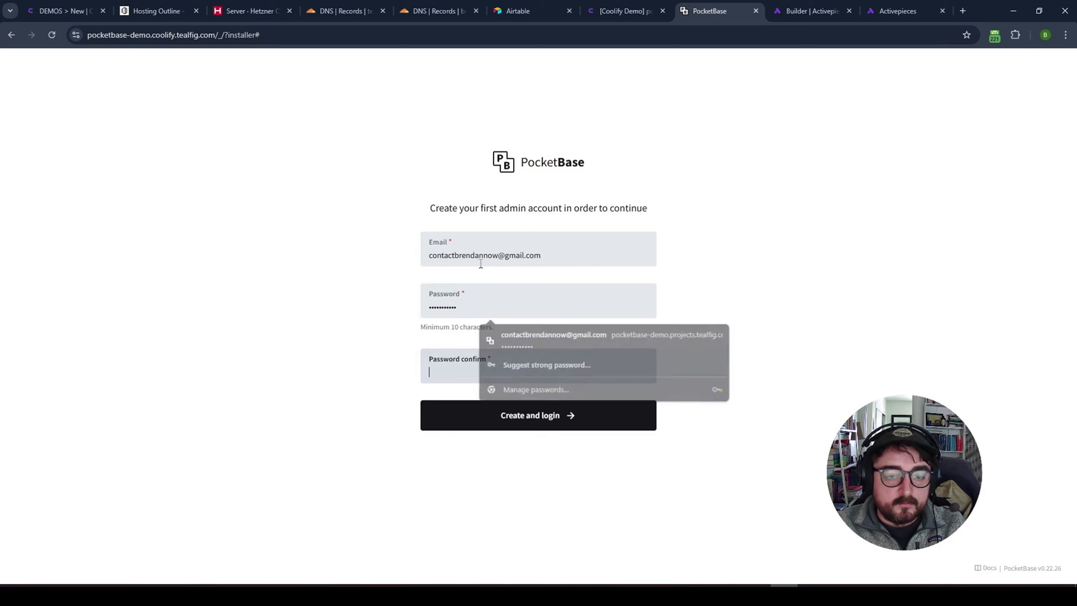
text(•••••••••••)
key(Return)
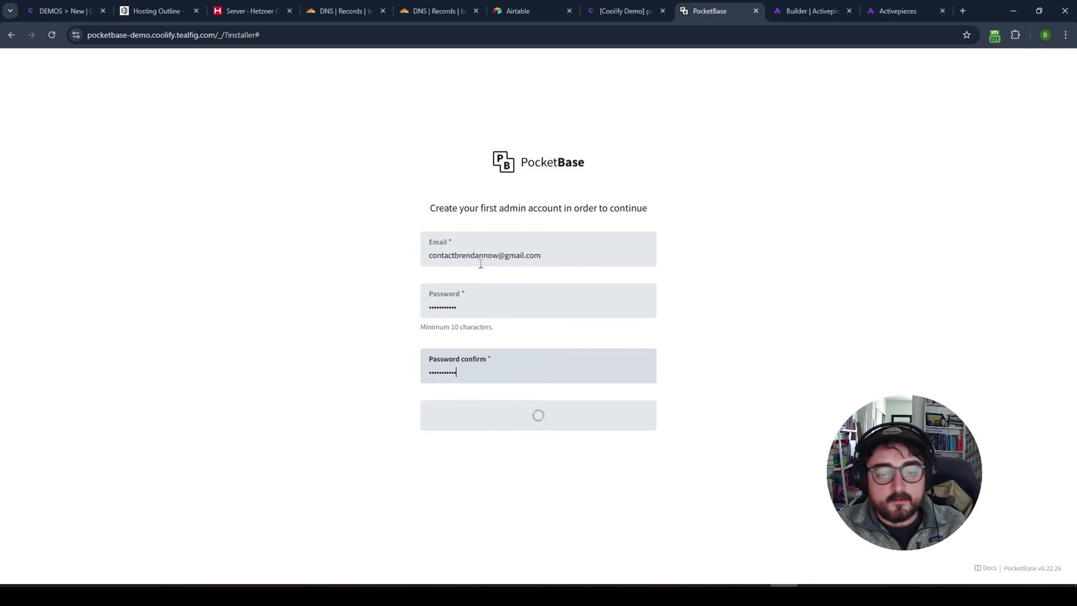
- Check the dashboard's demo.coolify.tealfig.com address, then return to Coolify
drag(215, 35, 86, 33)
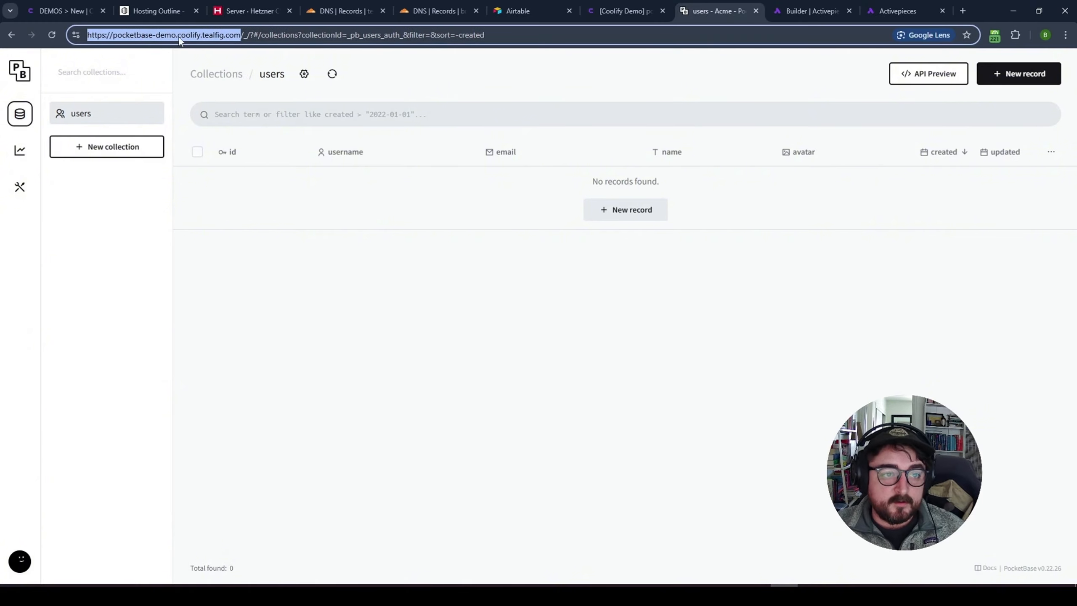
click(198, 35)
drag(236, 38, 152, 36)
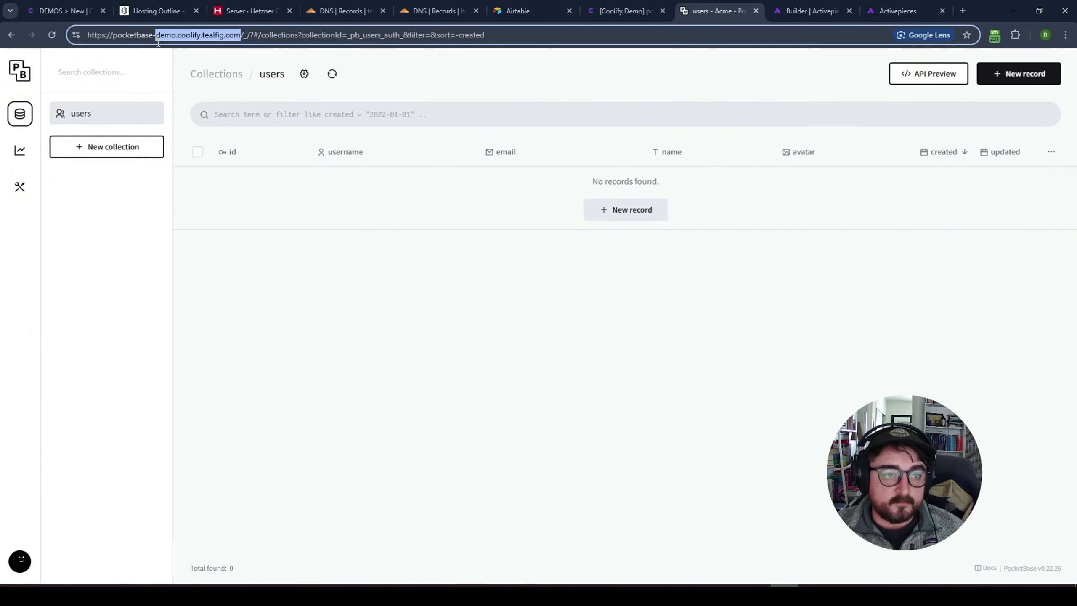
click(441, 205)
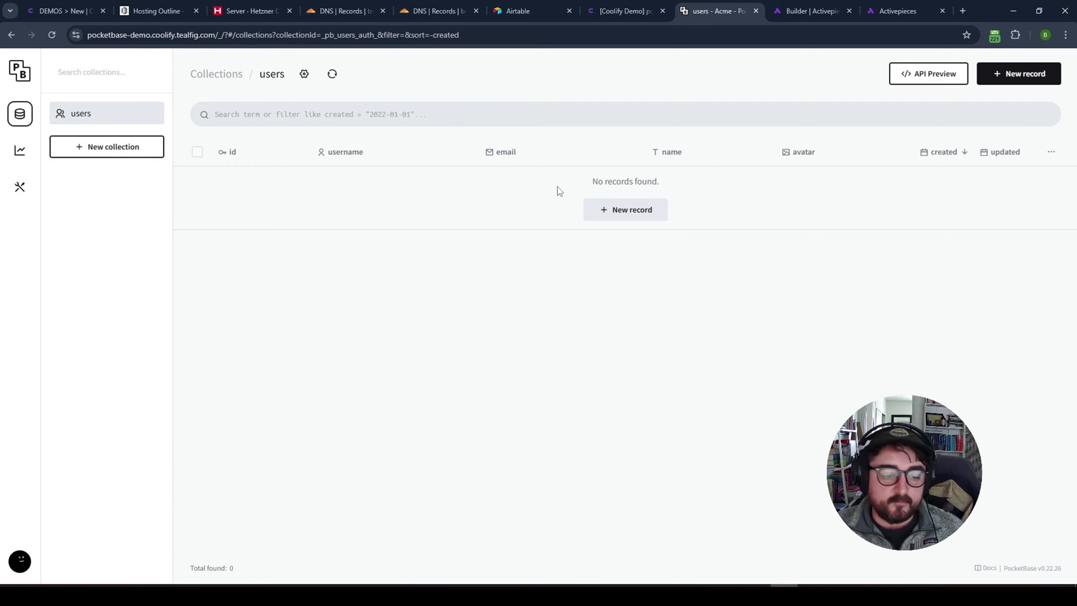
click(618, 5)
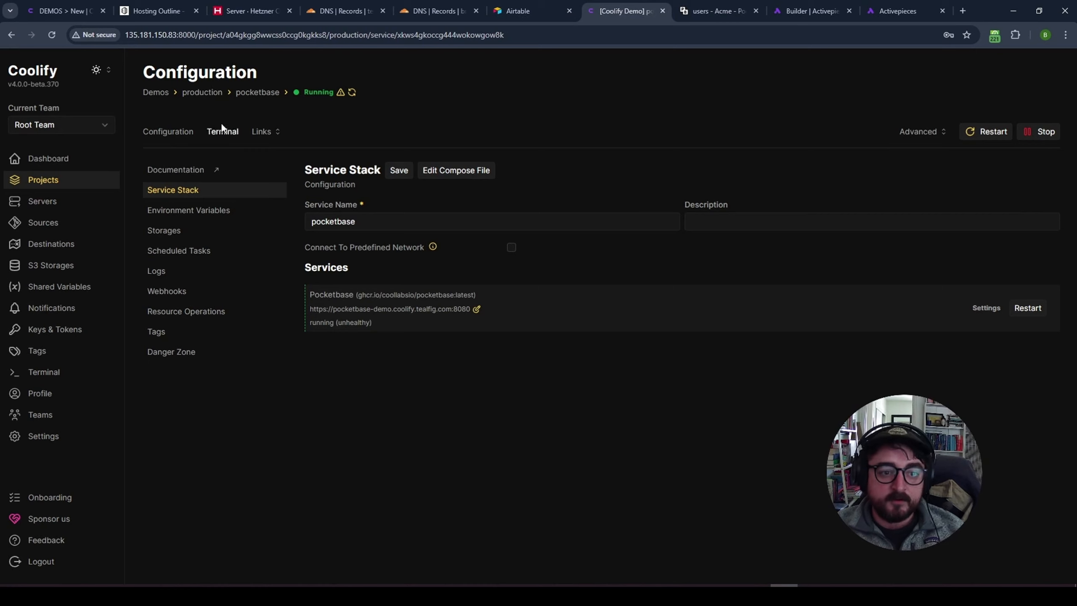
- Add a new resource to Demos production and filter the services list with 'wordp'
click(205, 92)
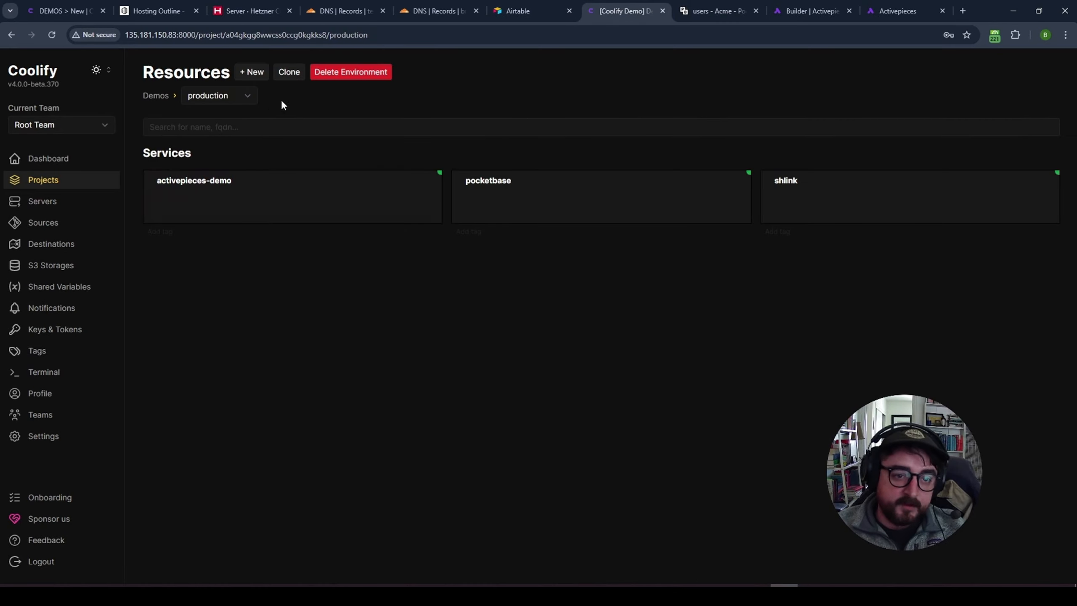
click(252, 72)
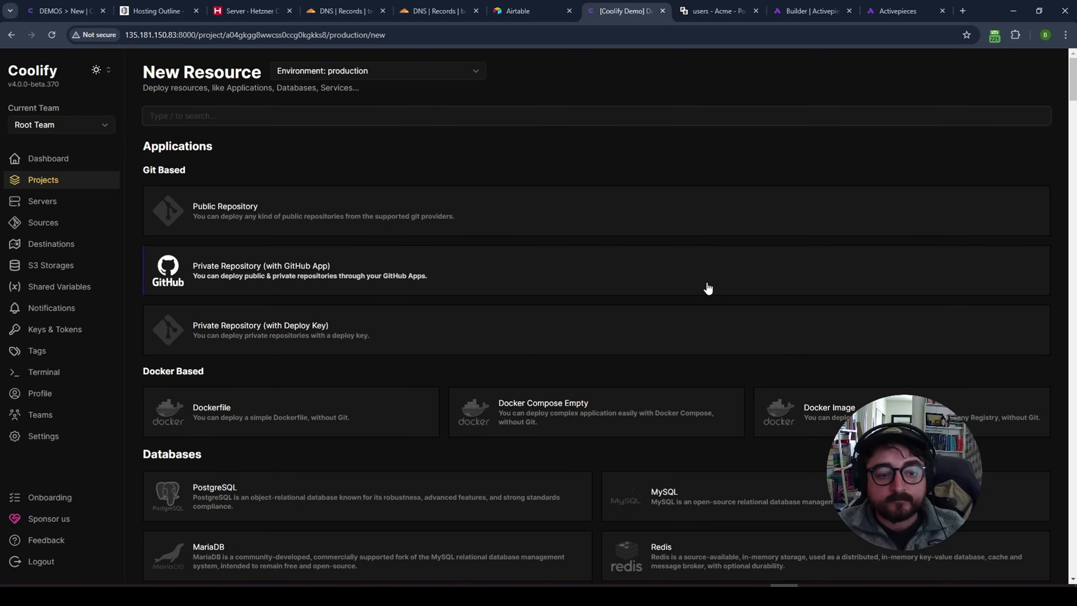
scroll(604, 360, down, 15)
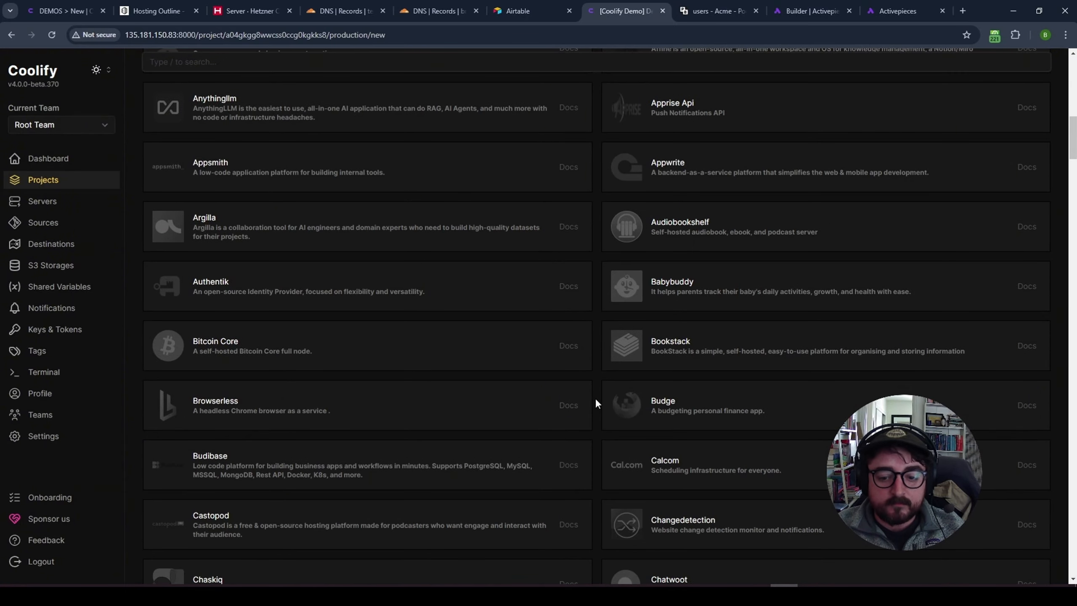
scroll(596, 401, down, 15)
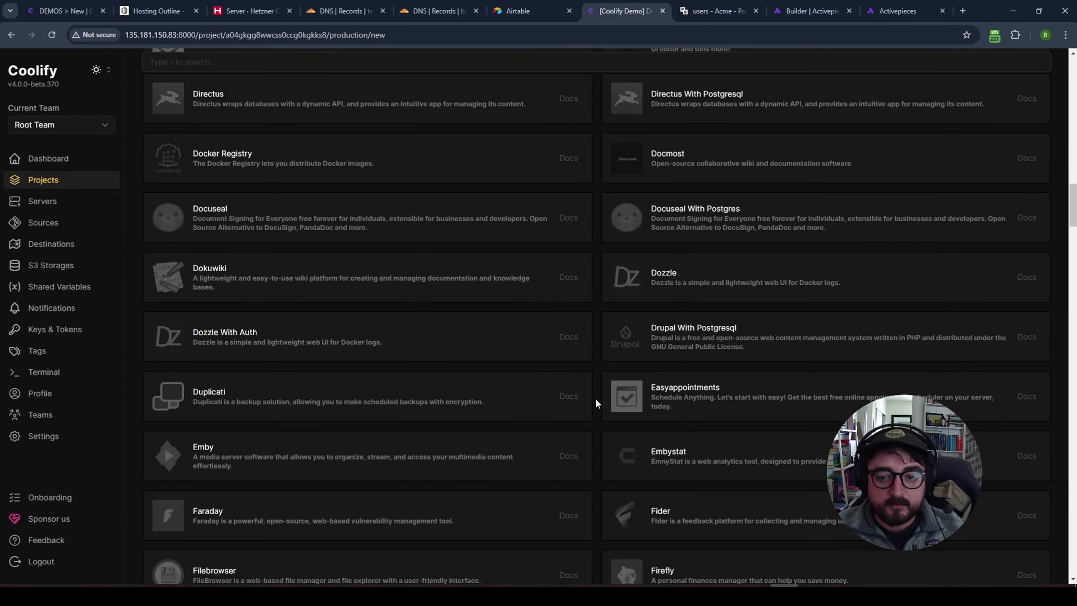
scroll(595, 401, down, 10)
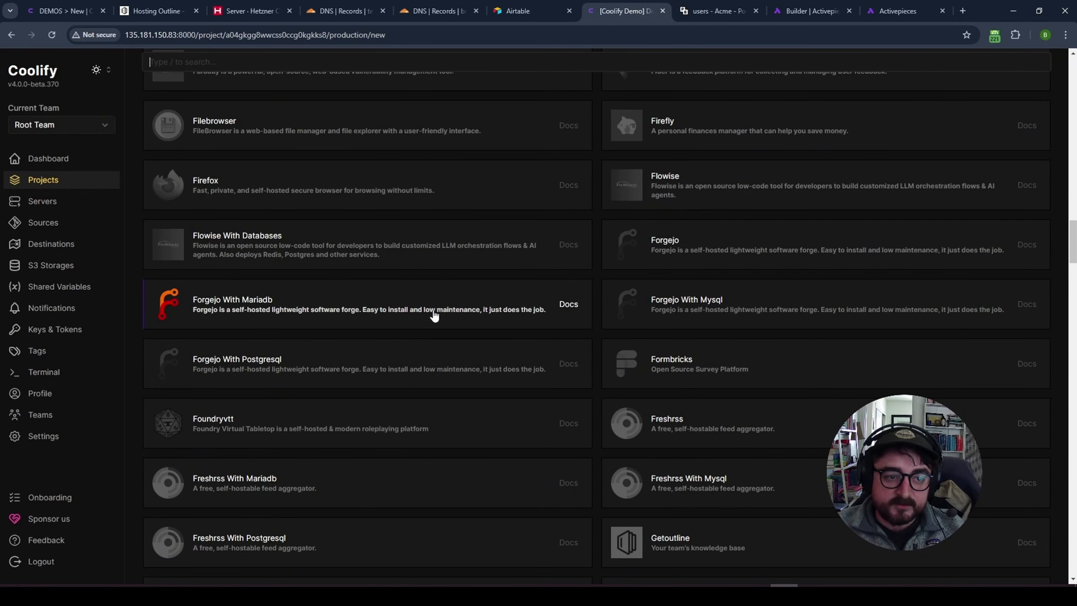
text(wordp)
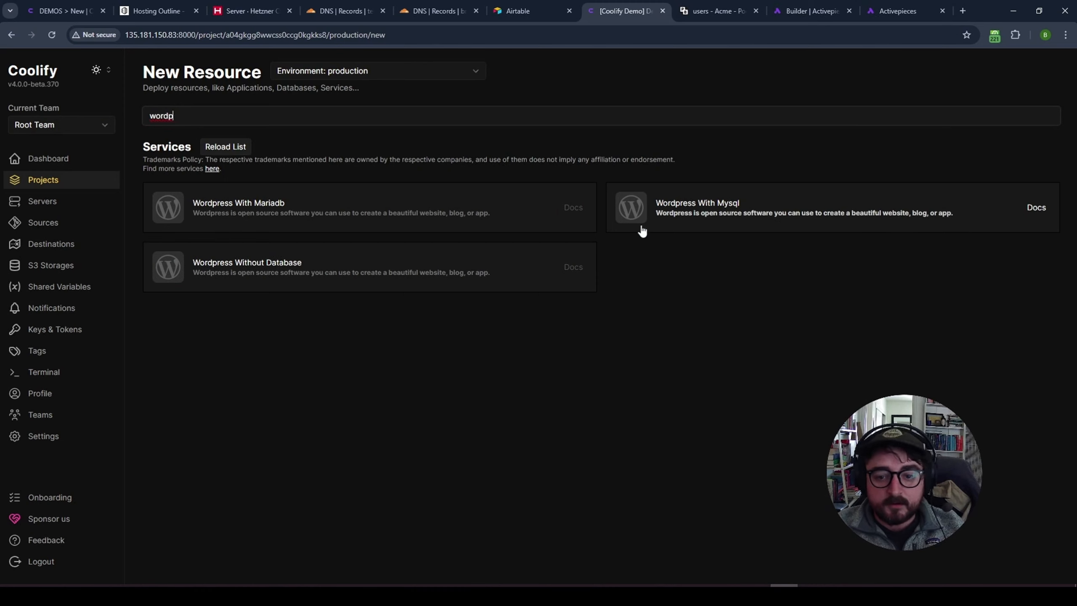
click(177, 211)
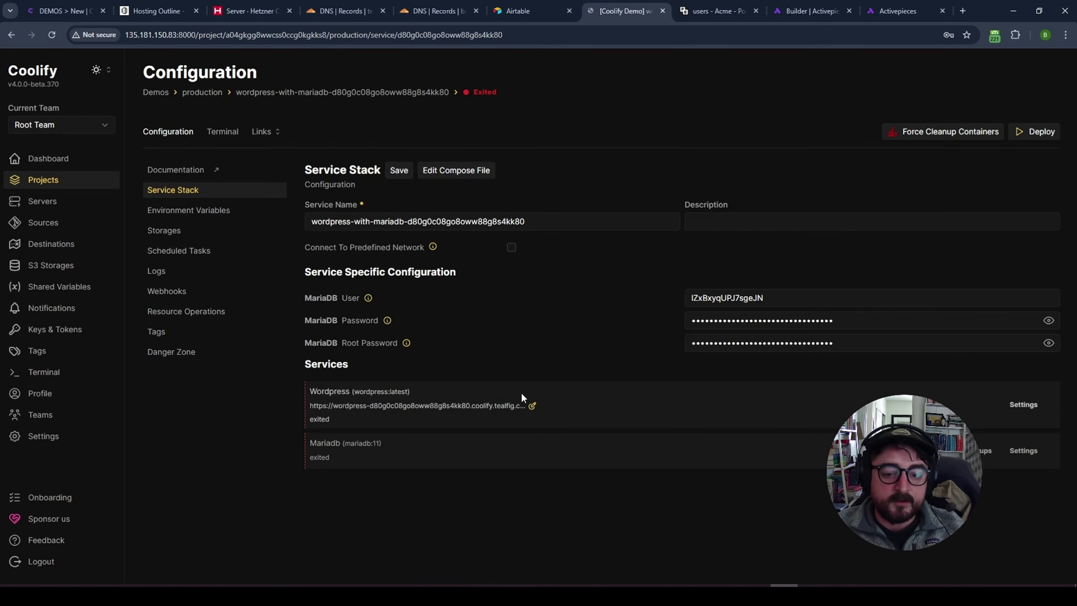
drag(384, 444, 295, 446)
click(295, 446)
drag(415, 393, 313, 393)
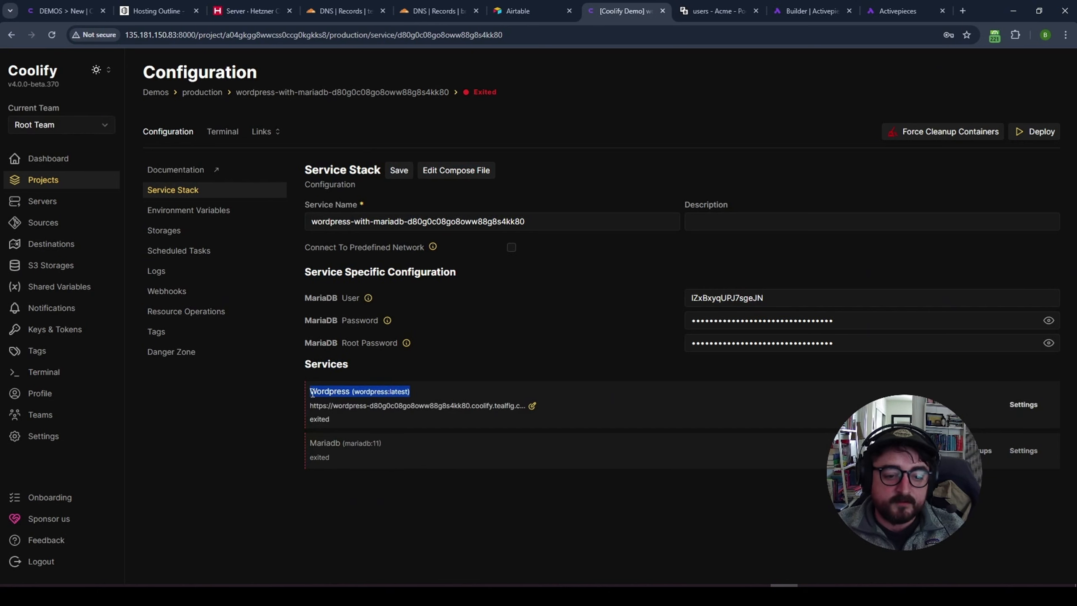
click(533, 407)
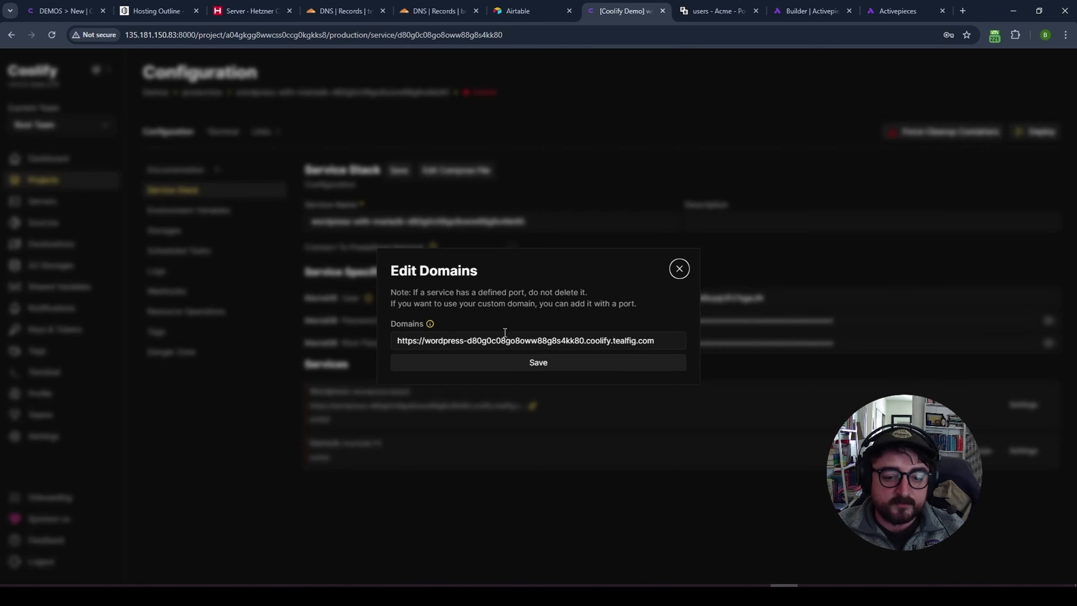
drag(587, 341, 466, 342)
text(demo)
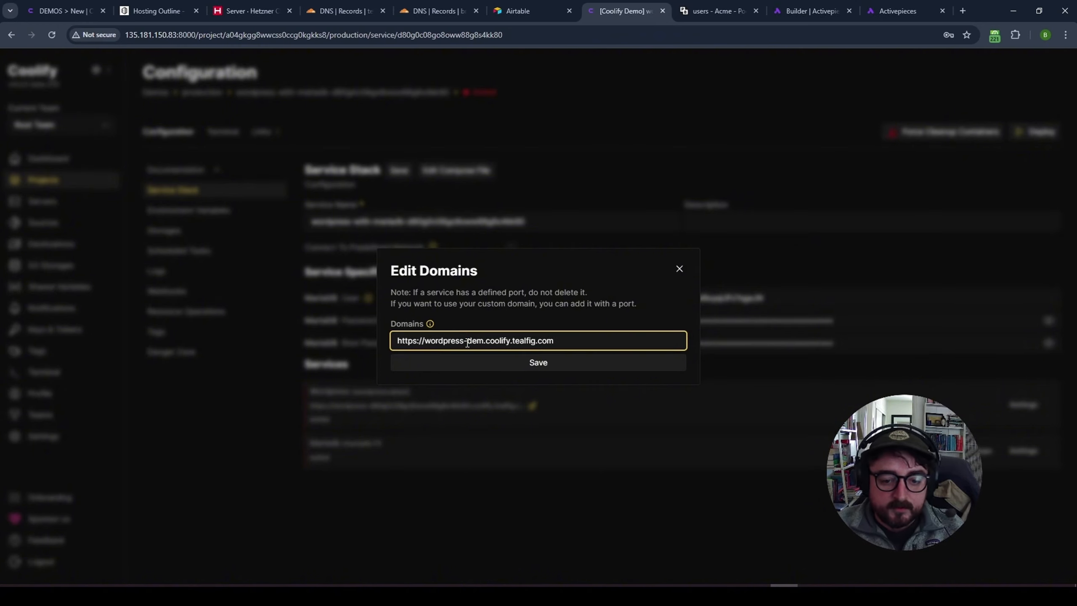
double_click(468, 342)
key(ctrl+shift+Left)
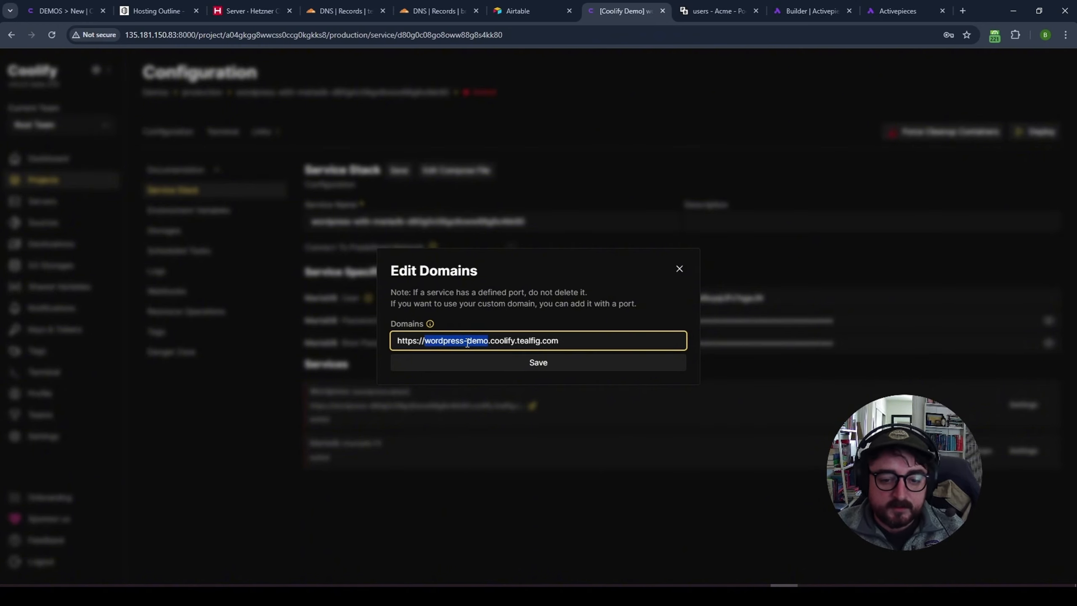
click(525, 359)
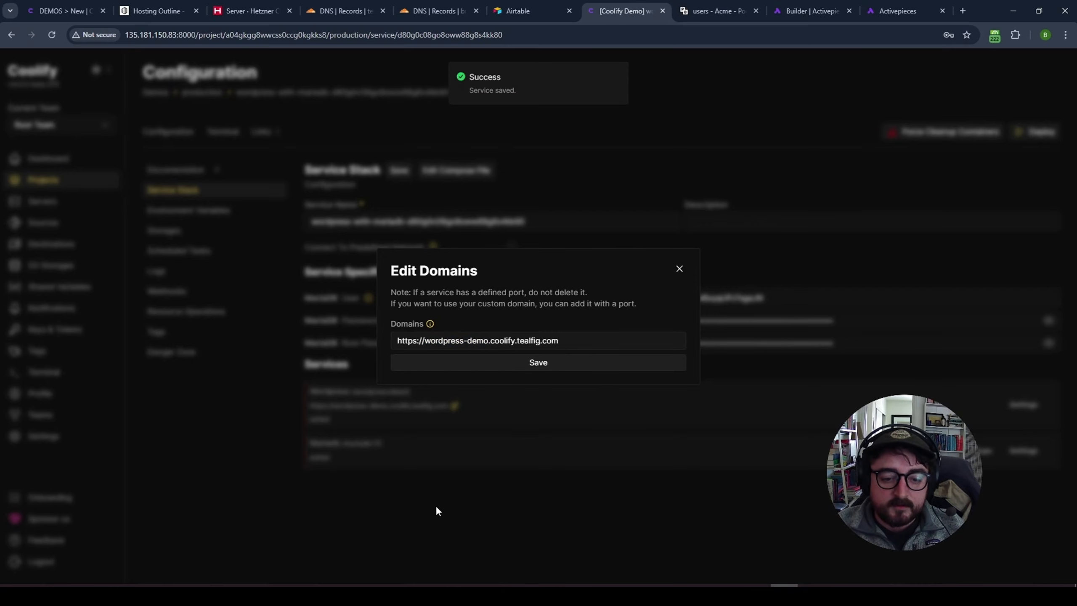
click(680, 269)
- Rename the service stack to wordpress-demo
key(ctrl+shift+Left)
key(ctrl+shift+Left)
key(ctrl+shift+Left)
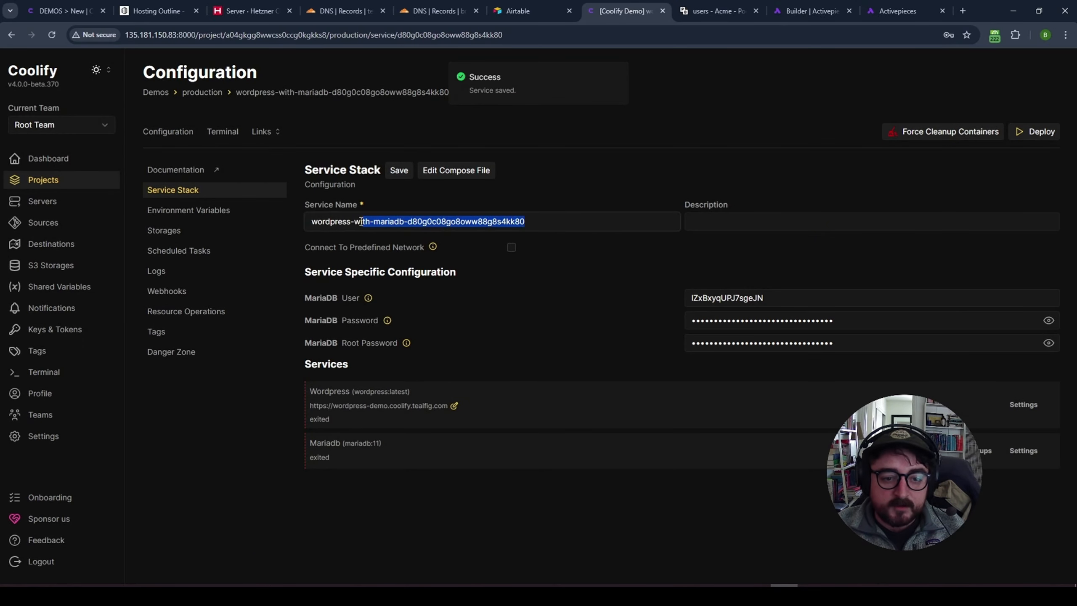
text(-demo)
key(Return)
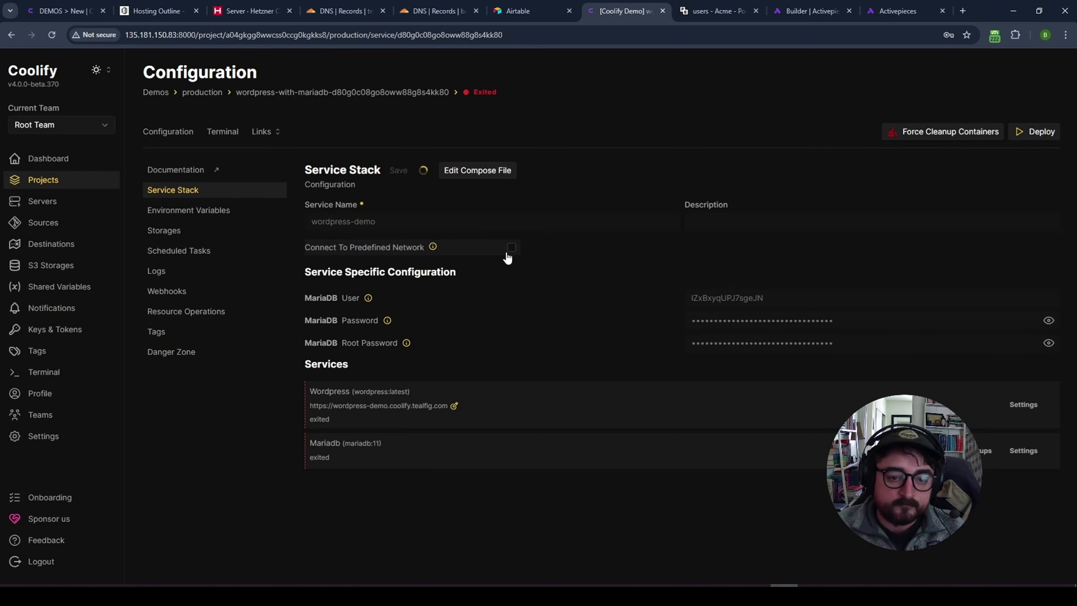
- Deploy wordpress-demo and close the startup logs once WordPress and MariaDB containers start
click(1036, 133)
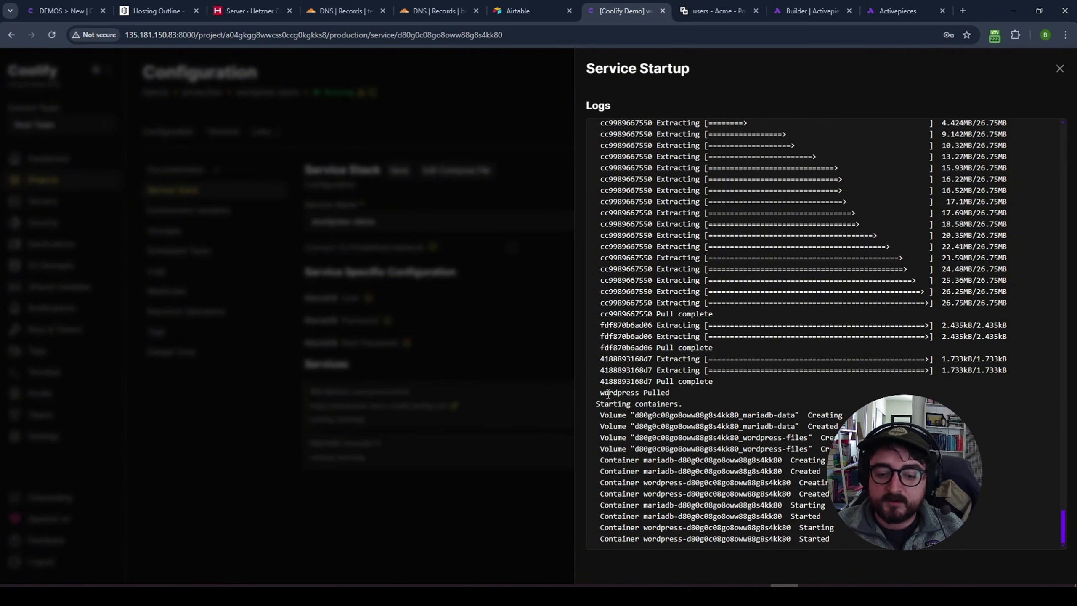
drag(604, 539, 843, 549)
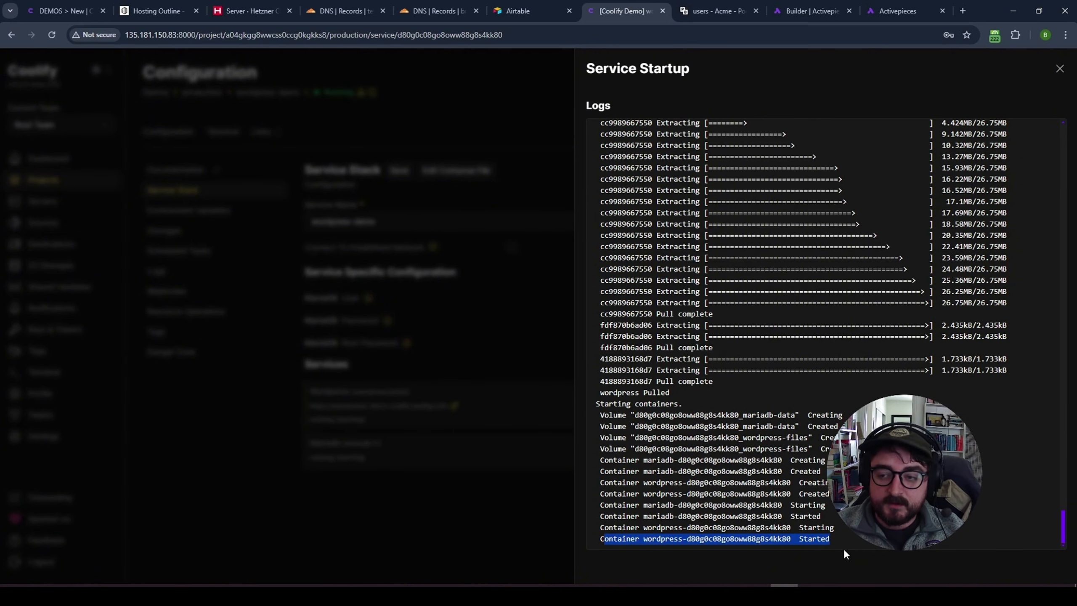
click(1060, 69)
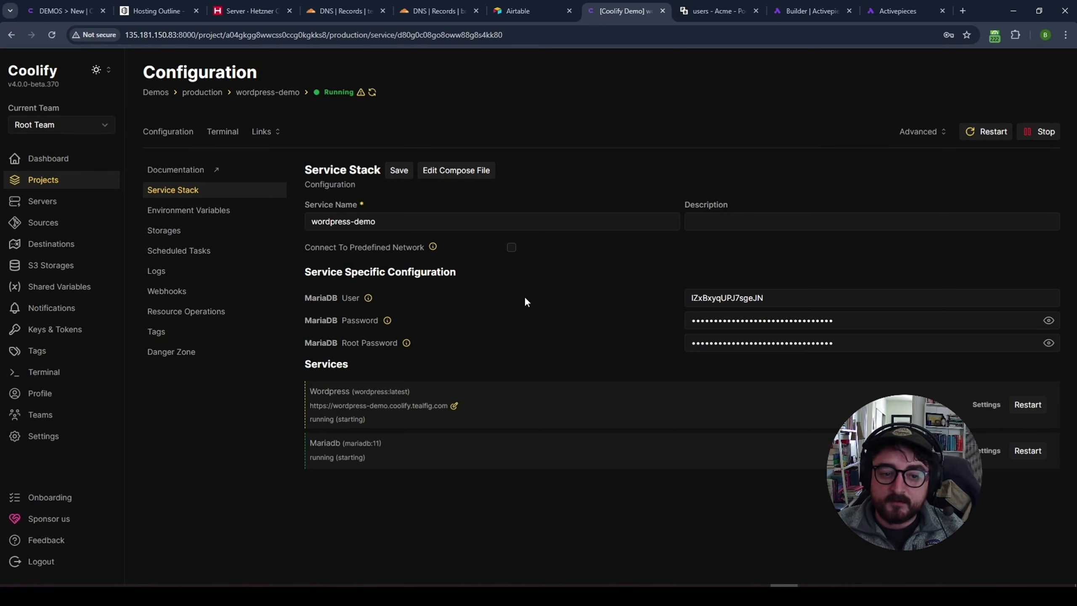
- Open the wordpress-demo site, see its certificate error, close it, and open the Wordpress service settings
click(261, 132)
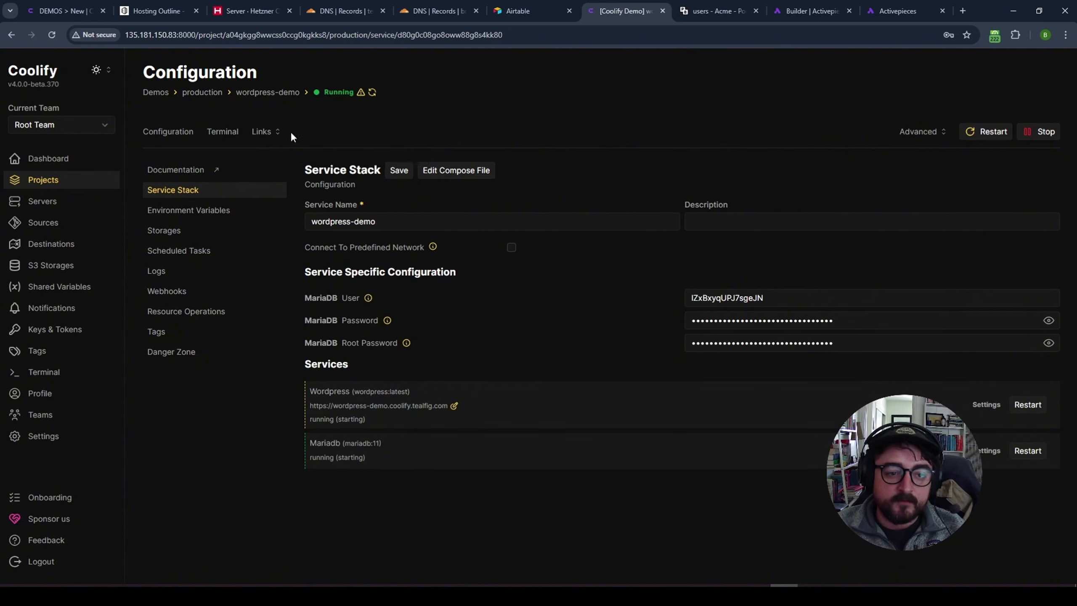
click(352, 156)
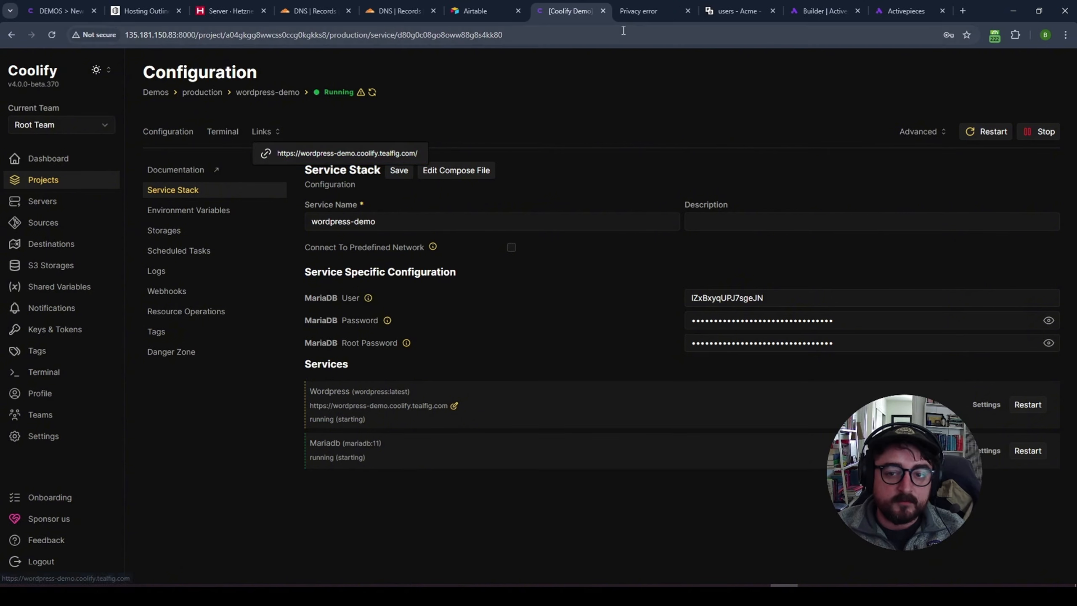
click(648, 12)
click(401, 365)
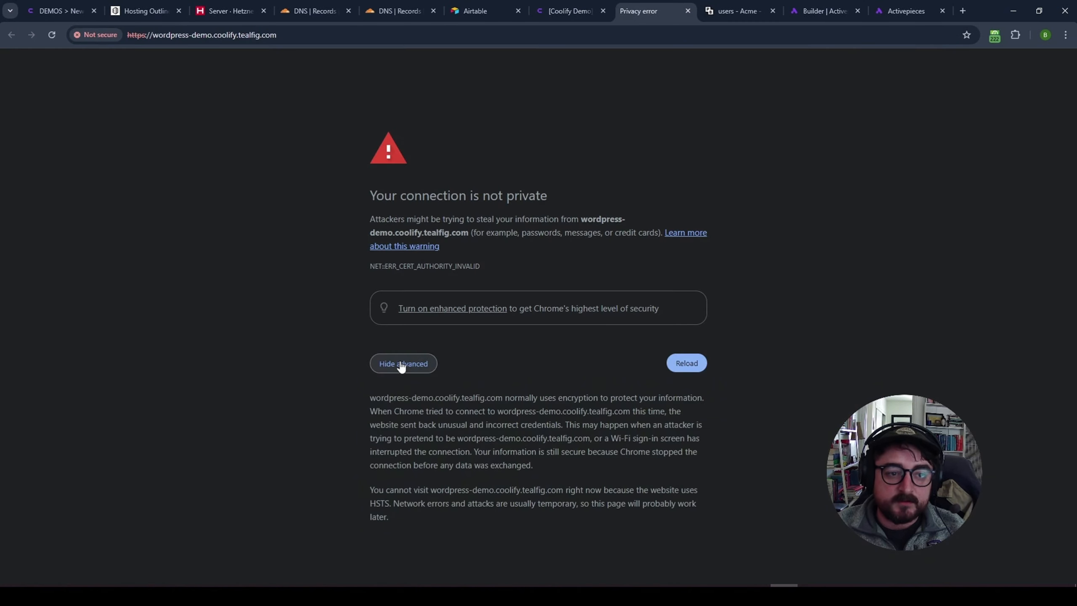
middle_click(647, 12)
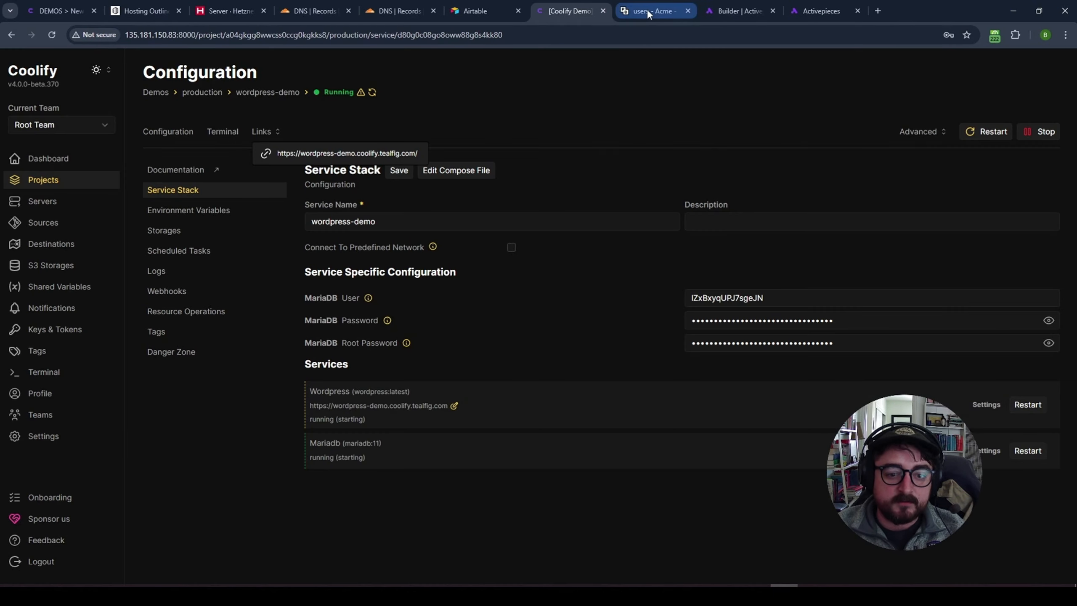
click(988, 406)
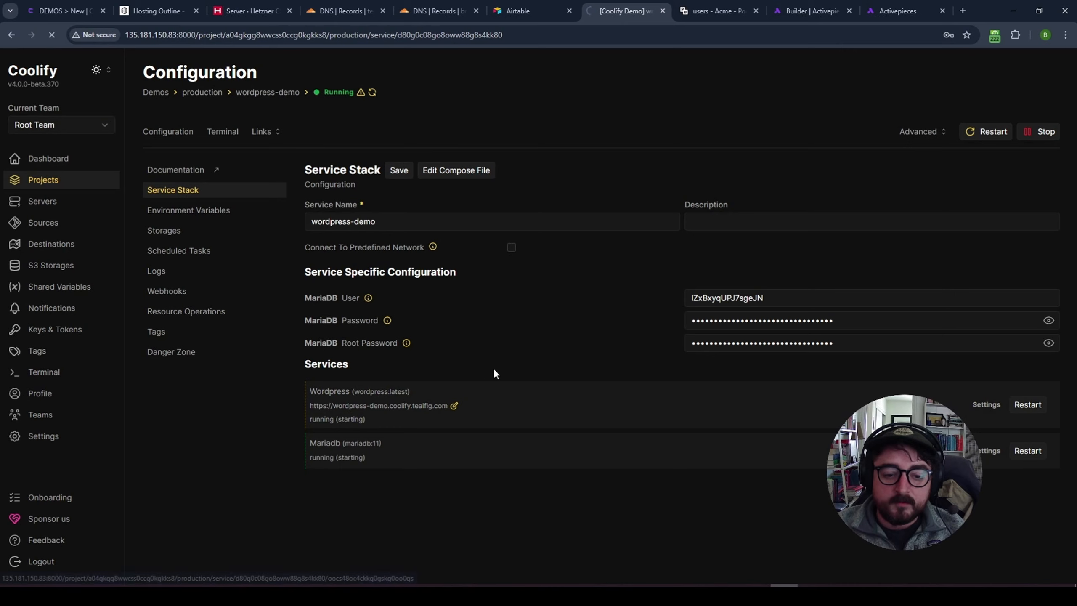
click(332, 246)
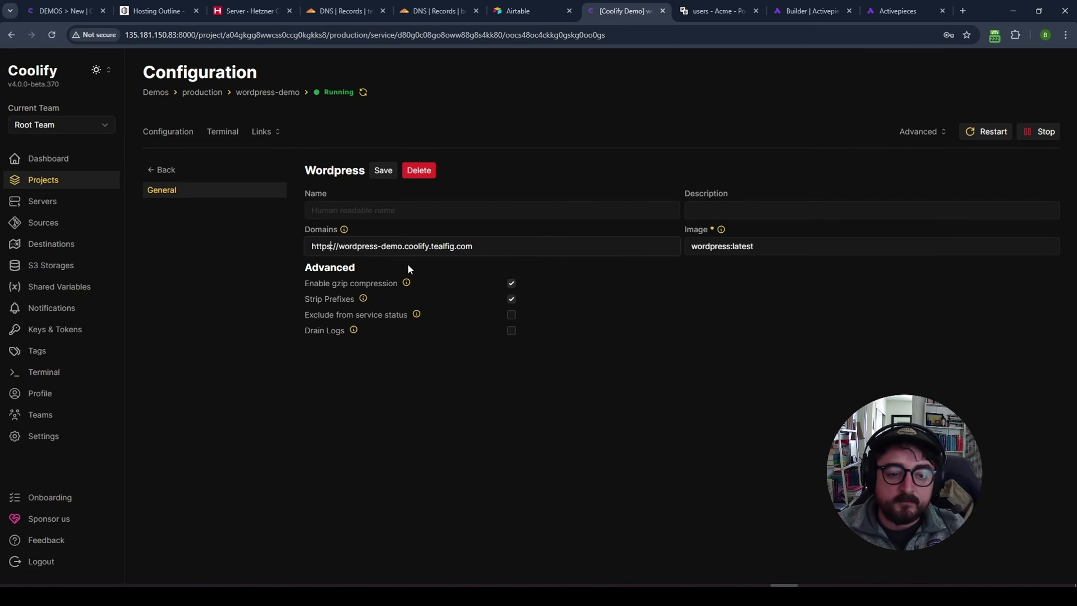
key(BackSpace)
click(384, 171)
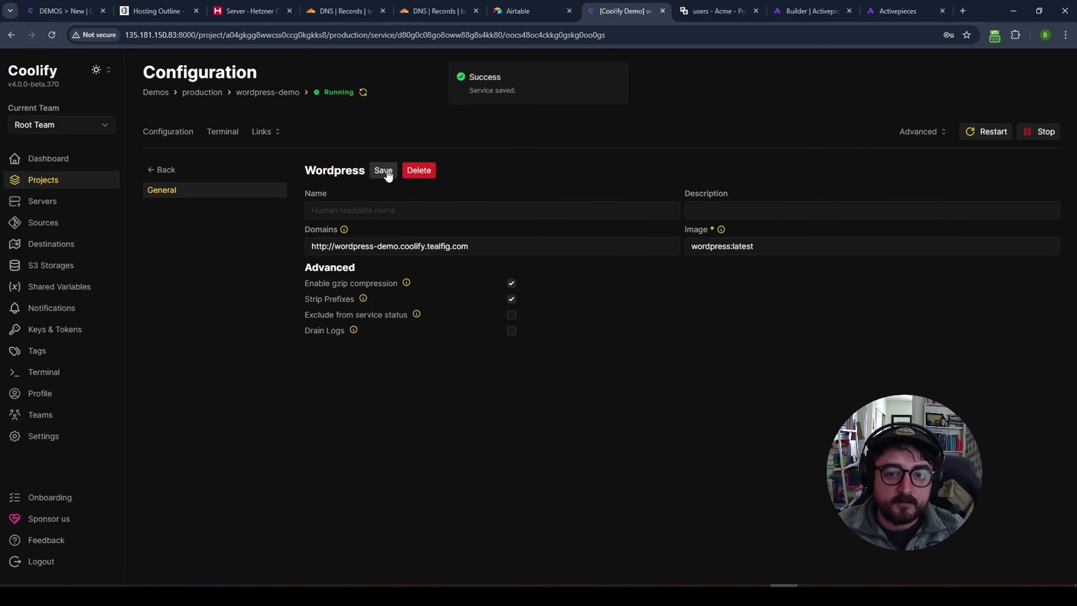
- Set the *.coolify DNS record to Proxied in Cloudflare and save it
click(327, 12)
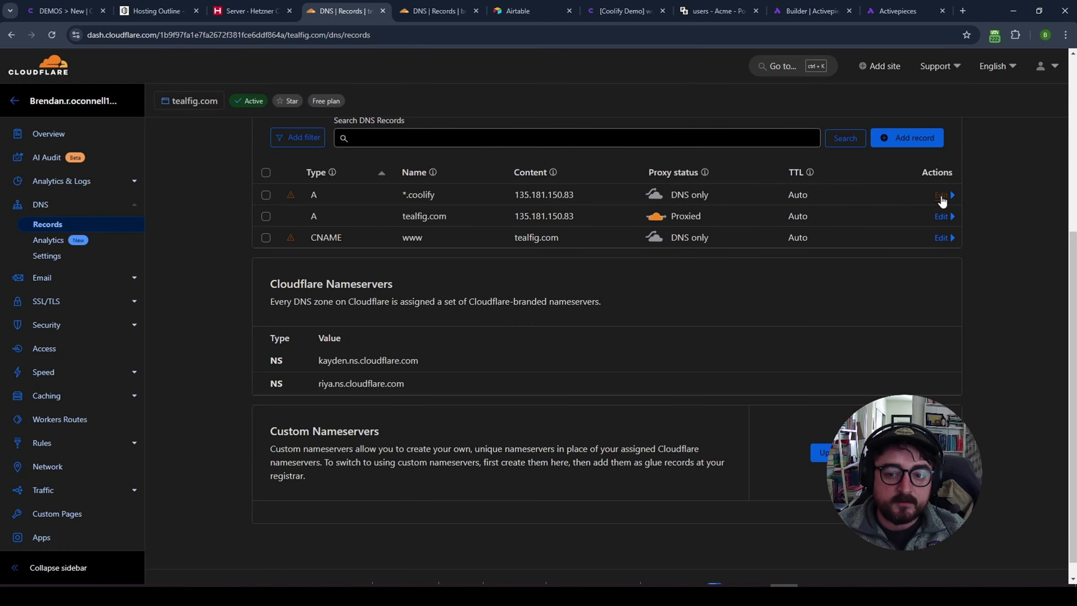
click(941, 196)
click(695, 243)
click(931, 397)
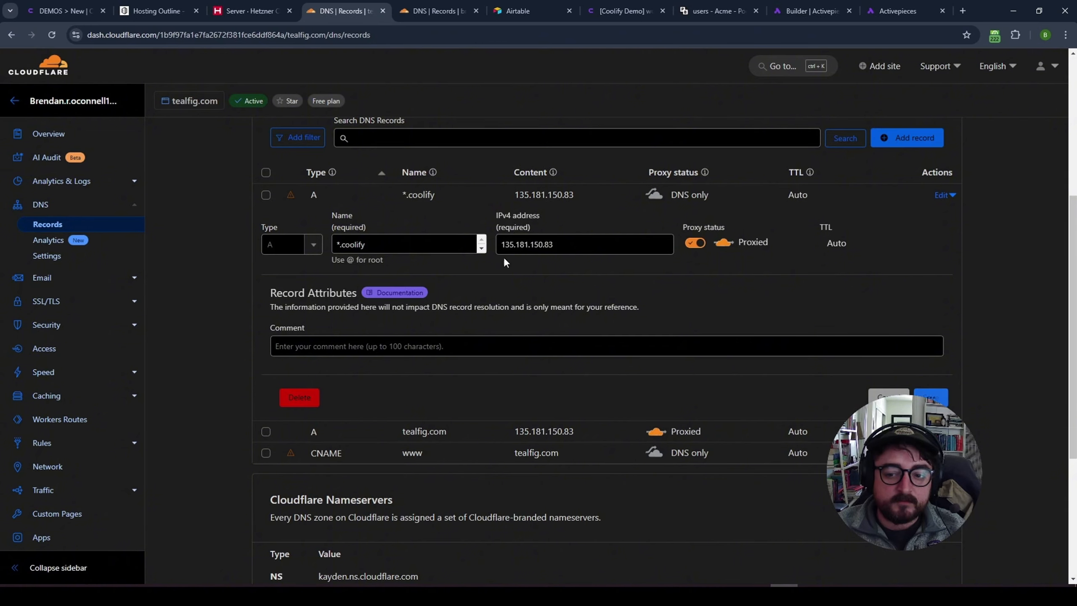
click(624, 10)
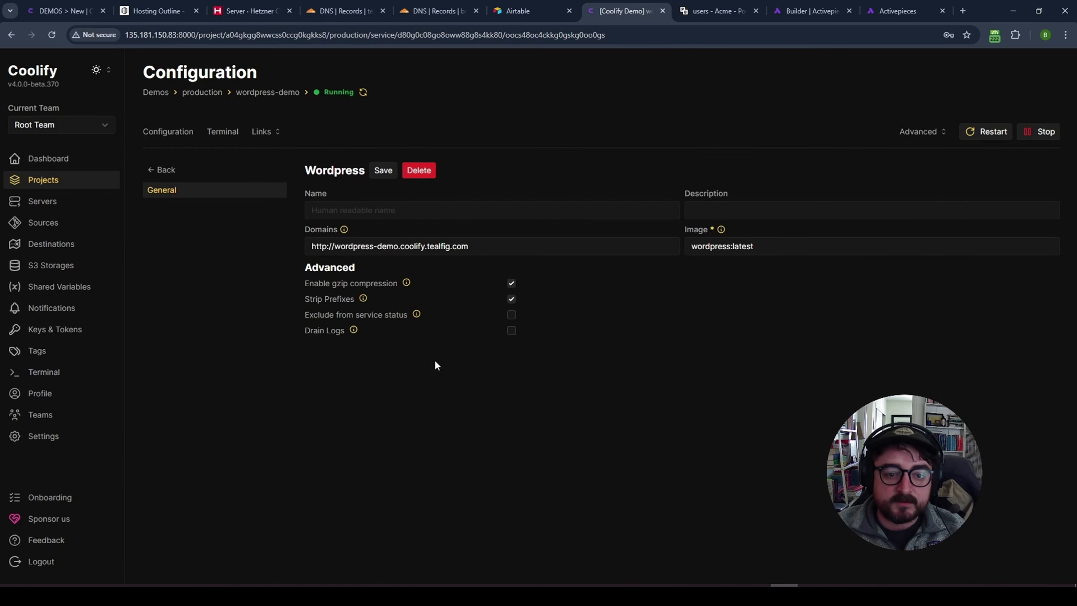
click(325, 247)
text(s)
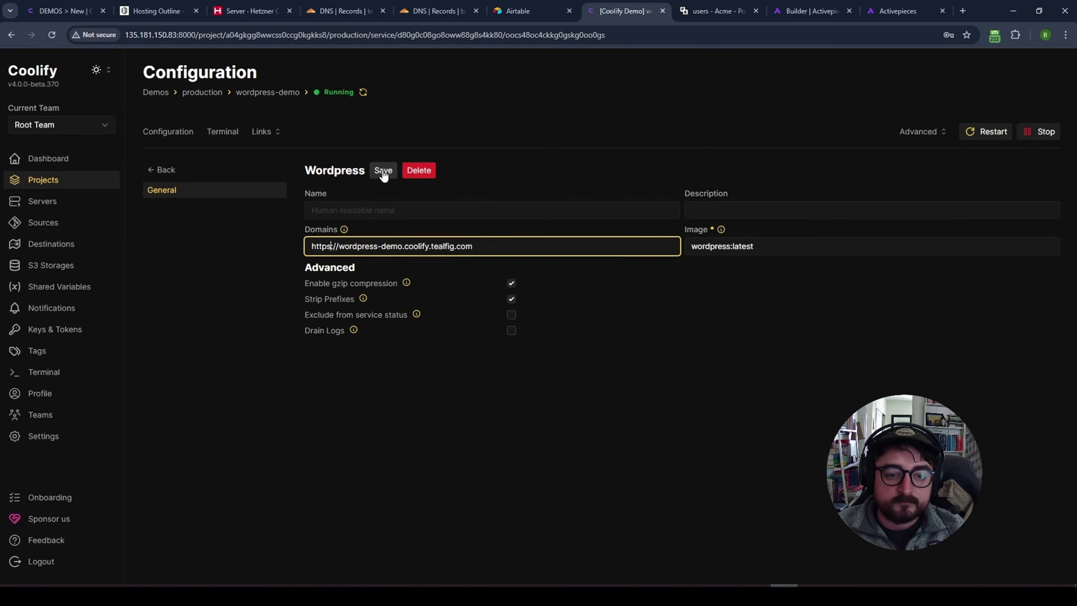
click(383, 170)
click(986, 131)
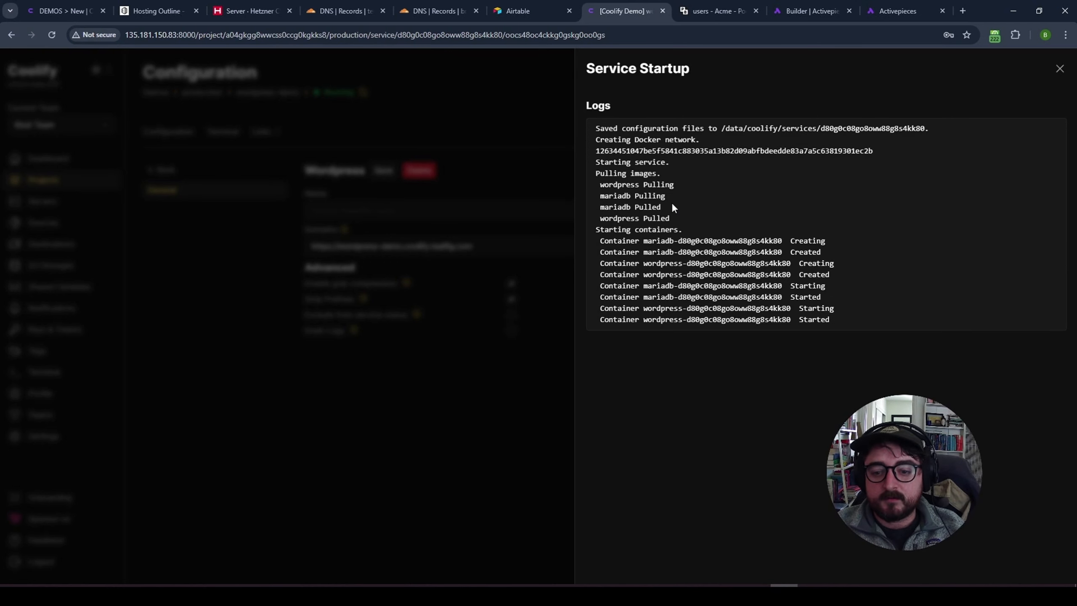
- Close the restart logs showing the containers started
drag(830, 317, 603, 327)
click(979, 179)
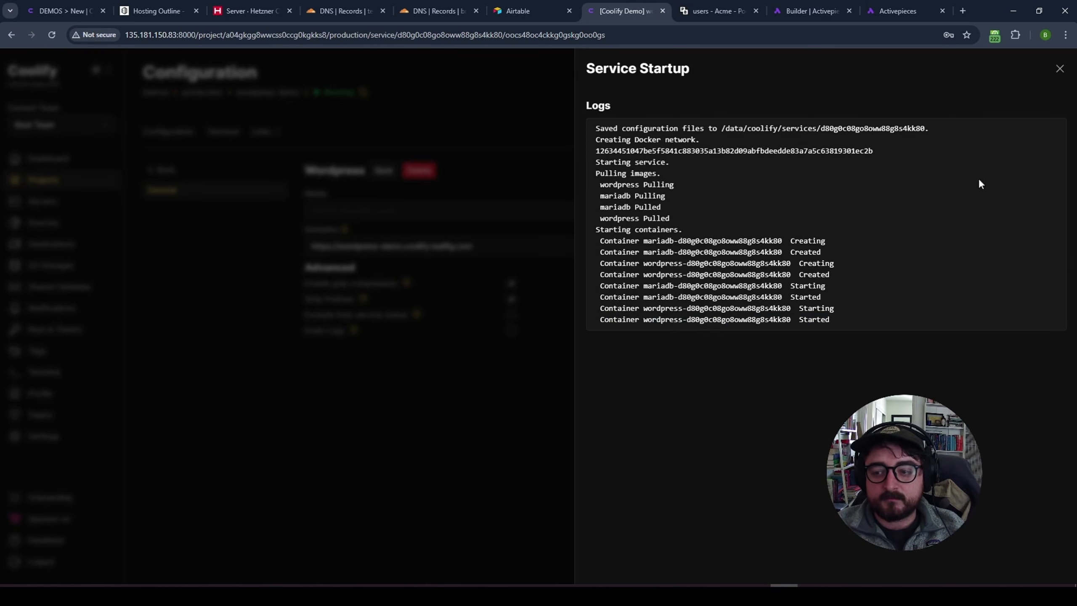
click(1057, 70)
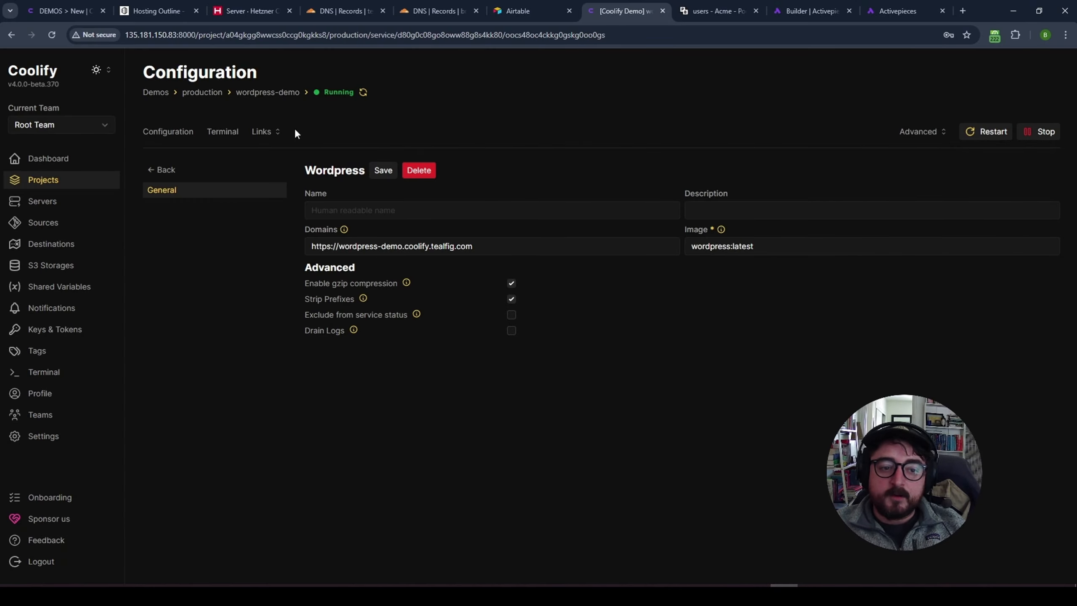
- Open the WordPress site link, close the 404 tab, go back, and reopen the service links
click(267, 132)
click(297, 153)
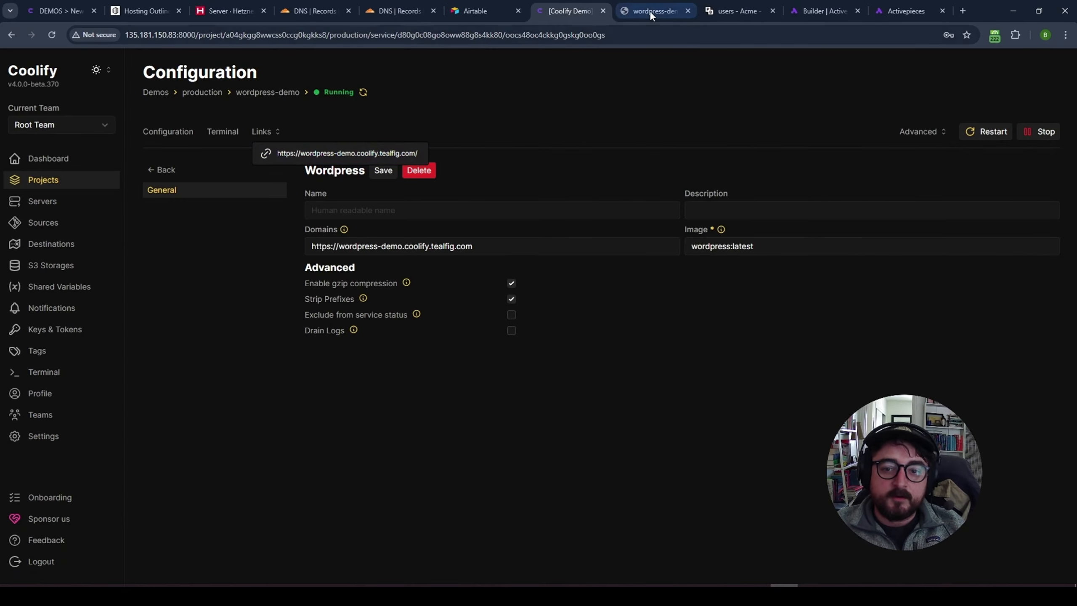
click(651, 11)
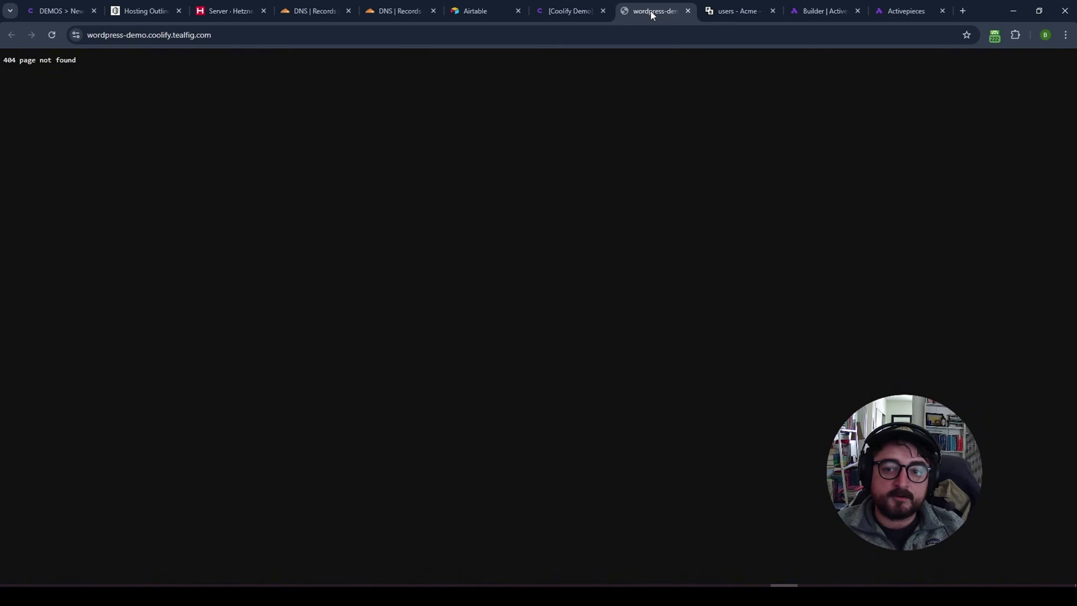
middle_click(651, 10)
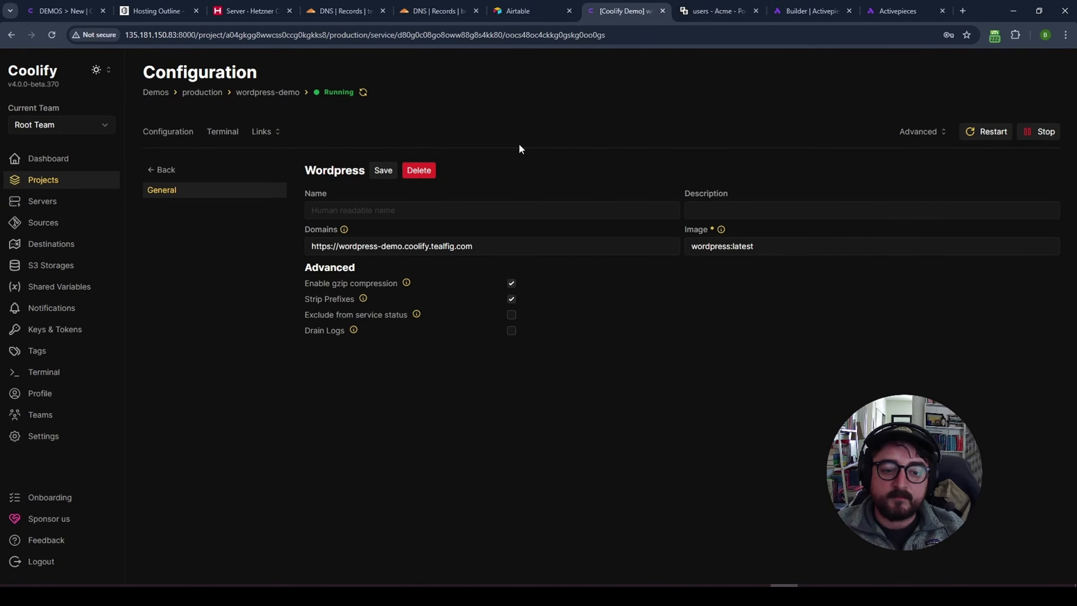
click(176, 171)
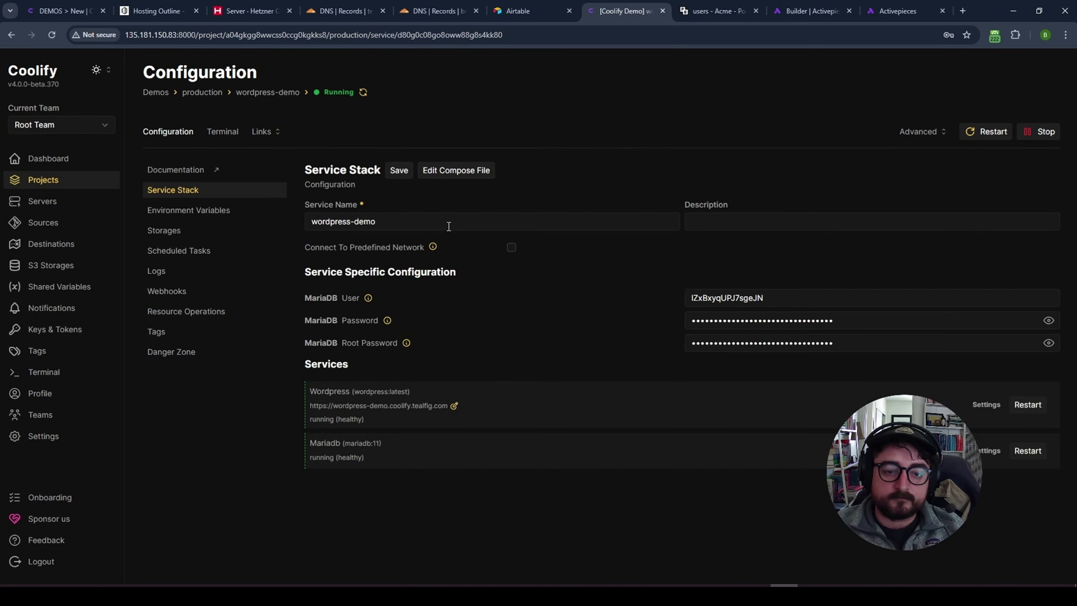
click(280, 134)
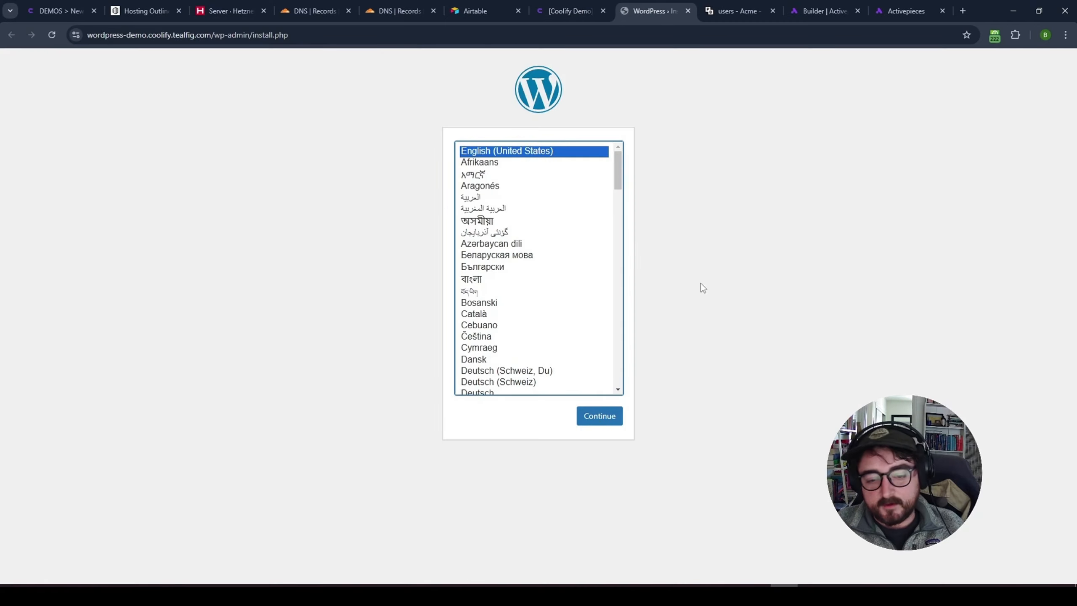
- Continue past language selection and enter site title DEMO, an admin username and password
click(602, 416)
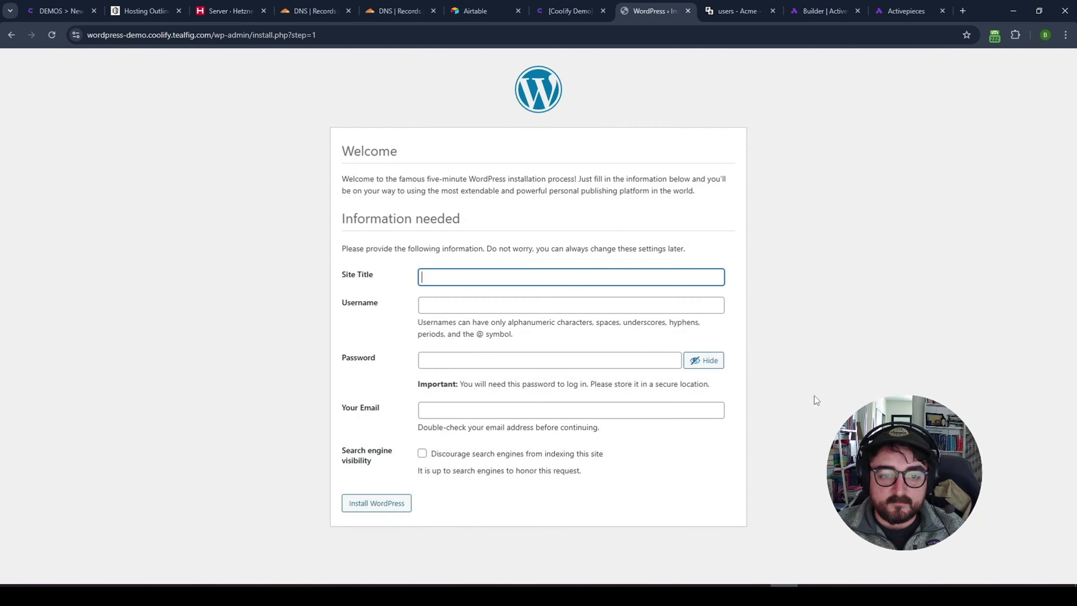
click(641, 361)
key(ctrl+a)
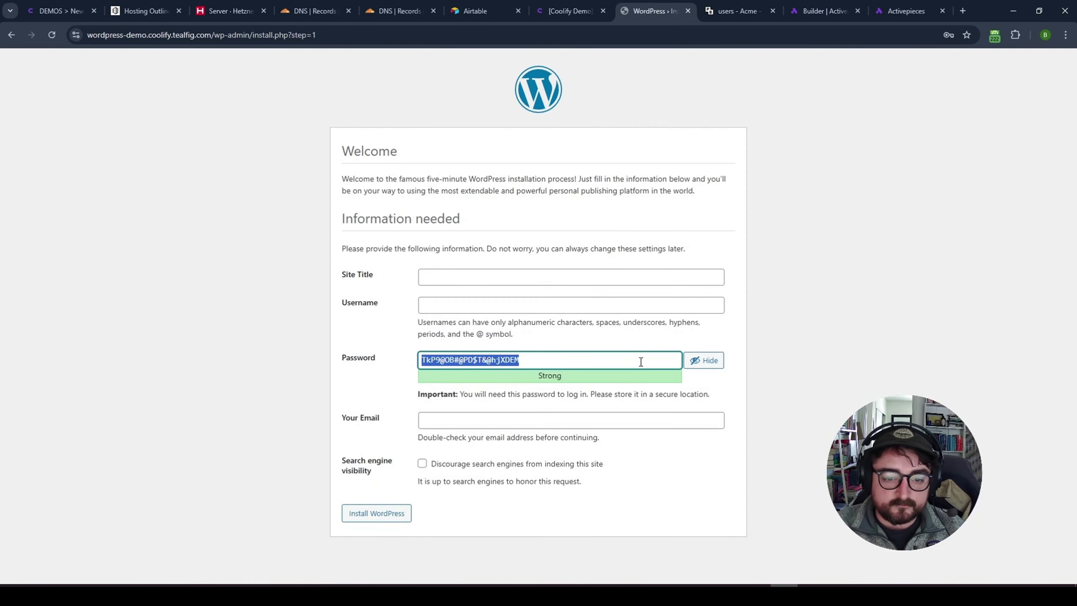
click(548, 276)
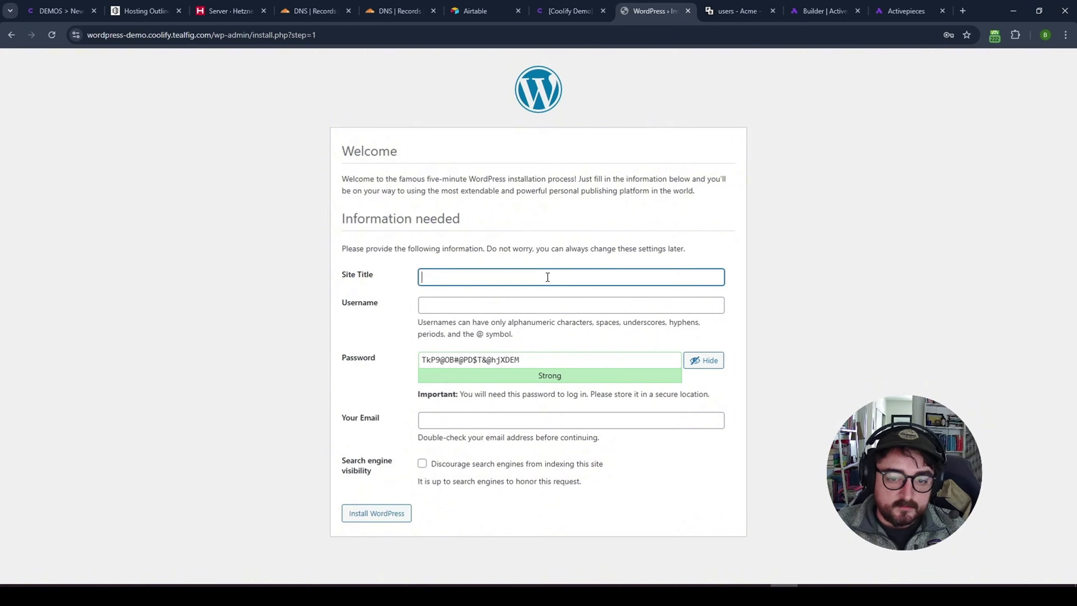
text(DEMO)
click(509, 310)
text(boconnell)
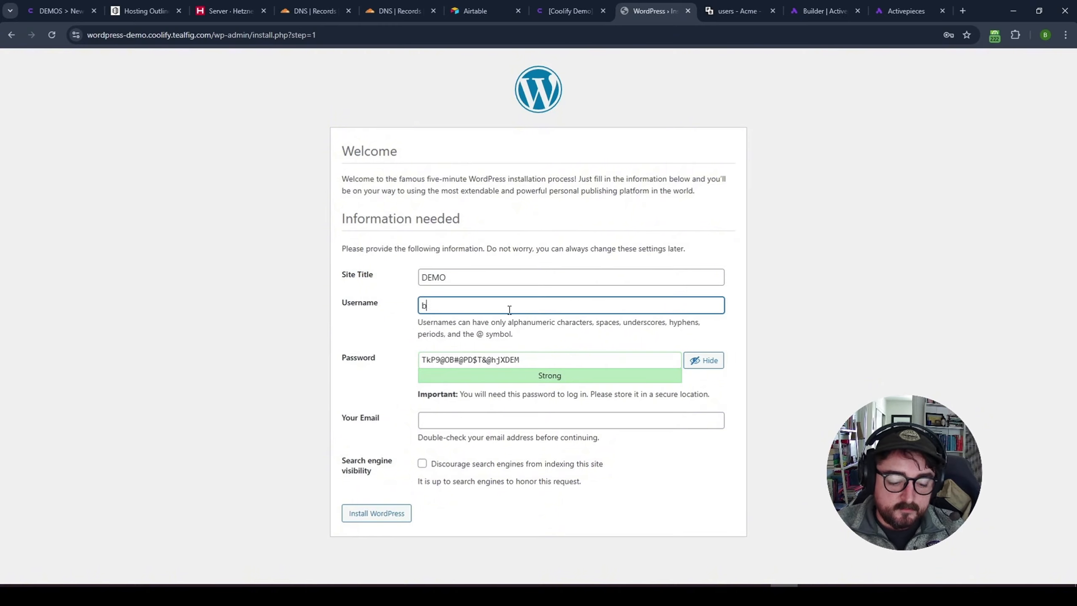
key(Tab)
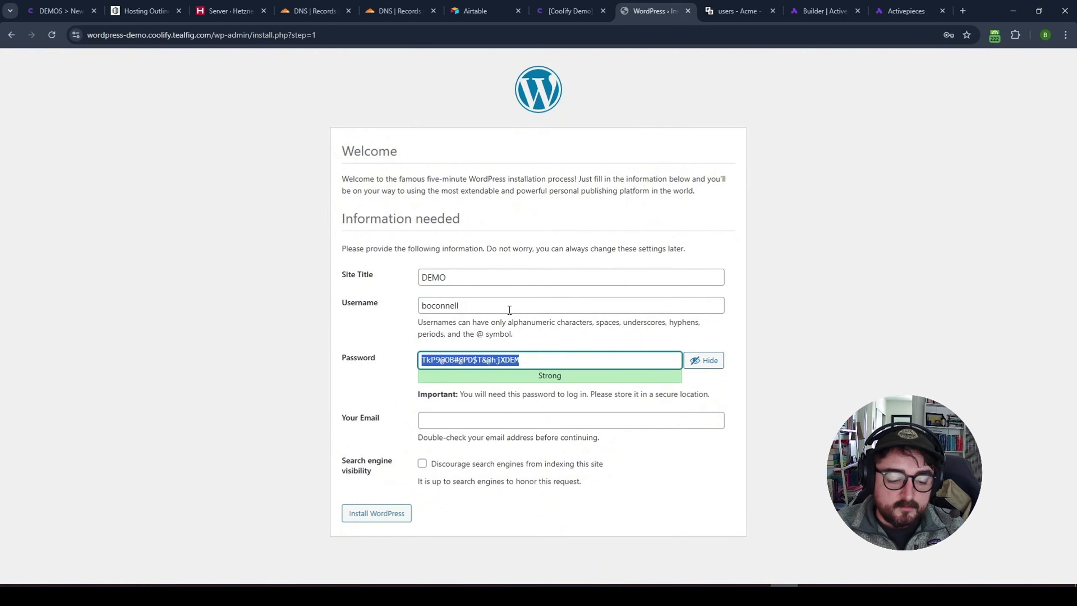
text(DEMOVIDEO)
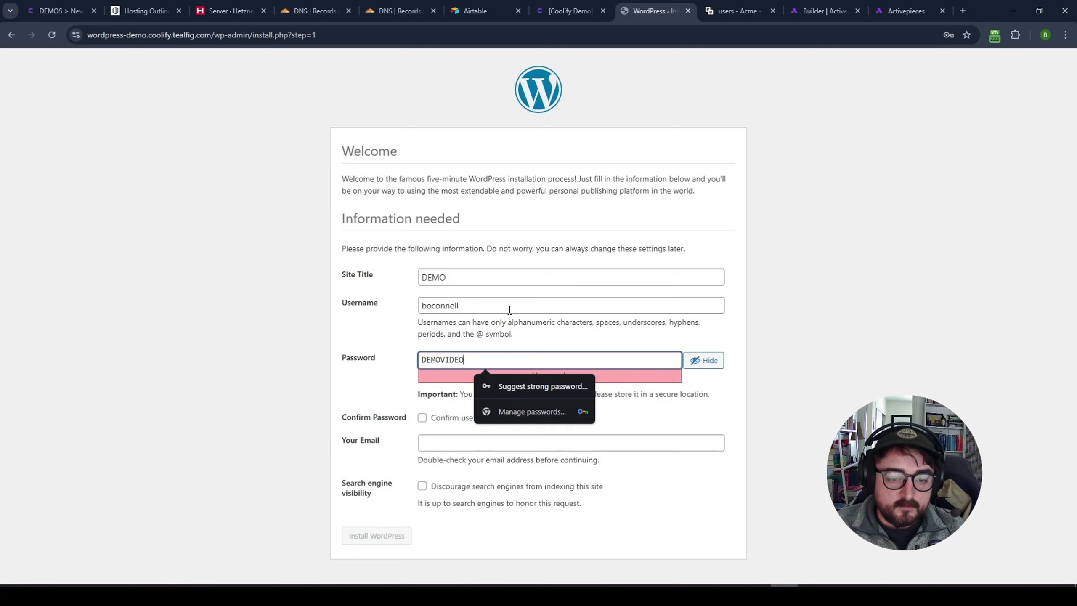
- Confirm the weak password, enter the admin's e-mail address, and install WordPress
click(690, 385)
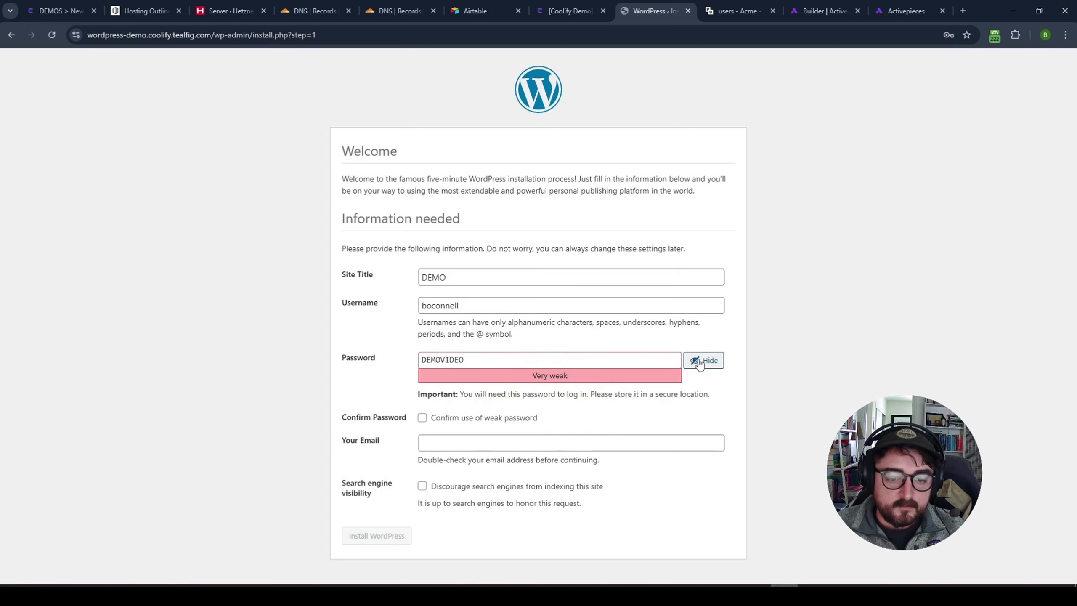
click(437, 421)
click(497, 442)
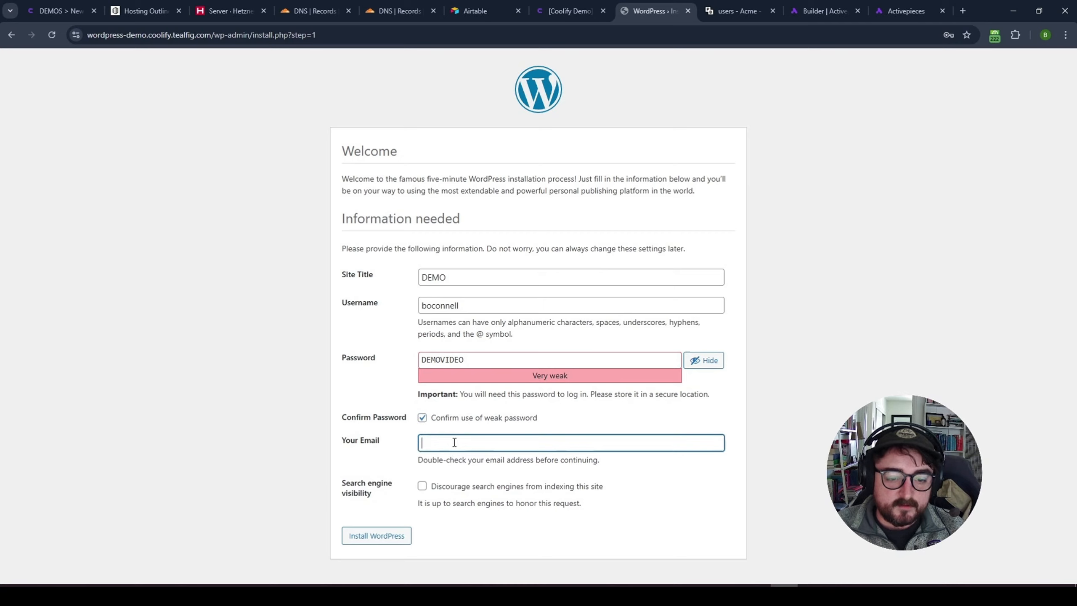
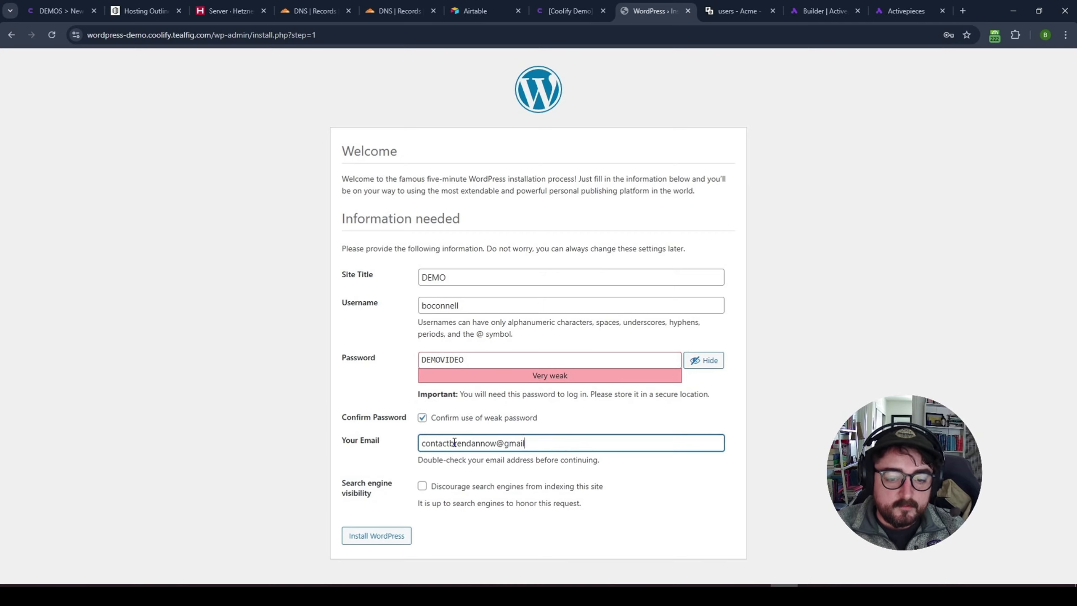
click(377, 537)
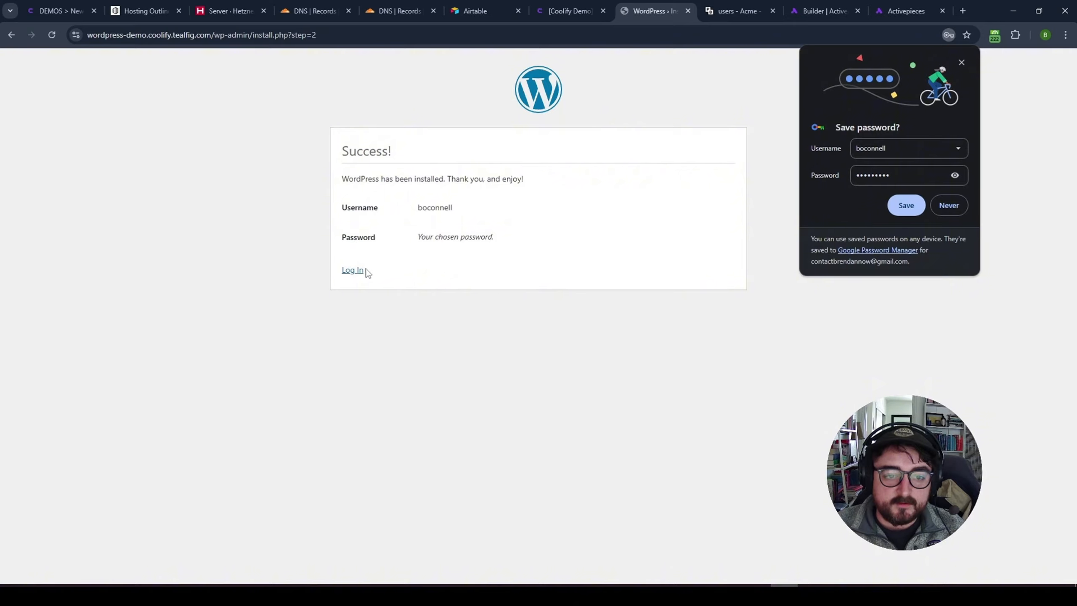
- Log in to the DEMO admin dashboard and dismiss the welcome panel and save-password prompt
click(352, 270)
text(boconnell)
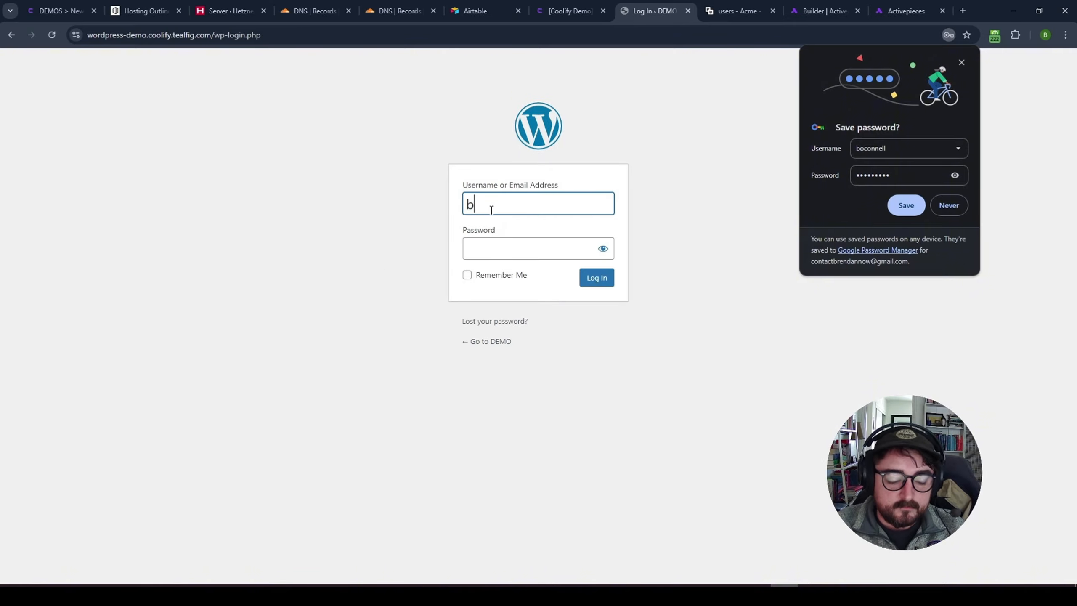
key(Tab)
text(•••••••••)
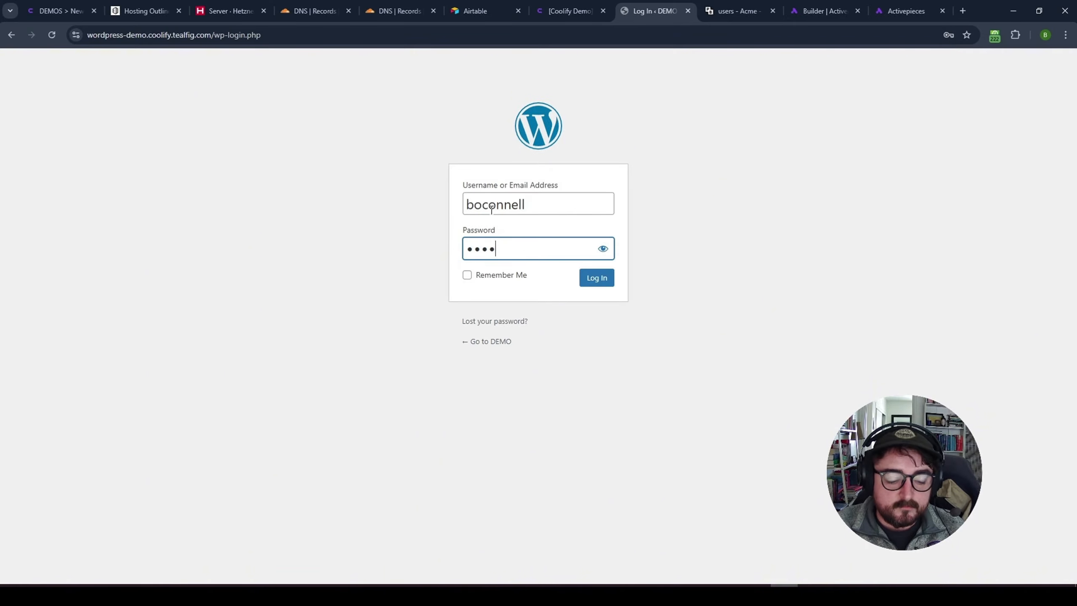
key(Return)
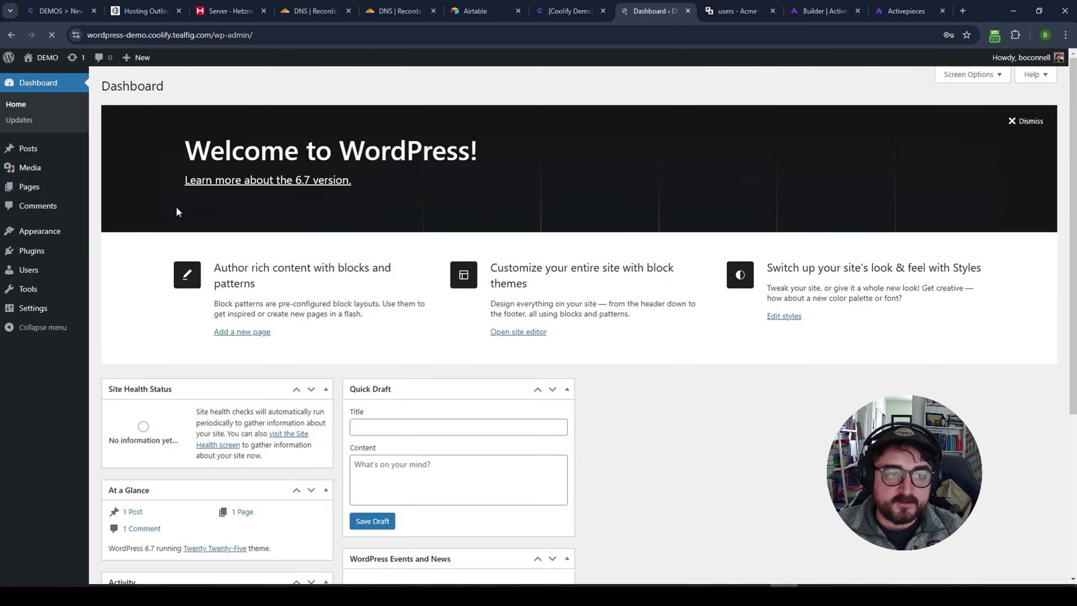
click(1026, 121)
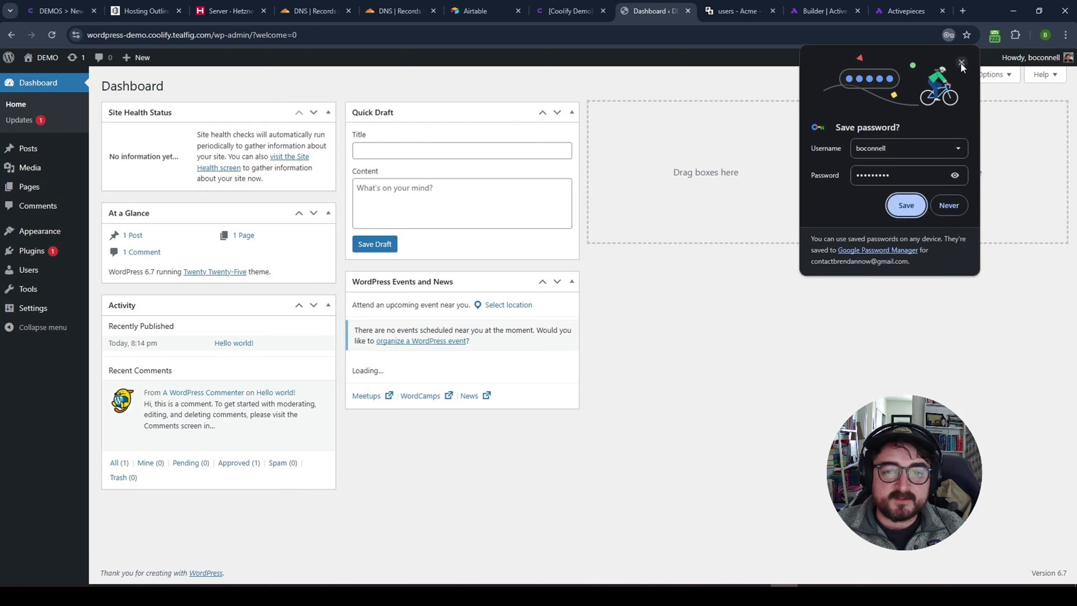
click(961, 64)
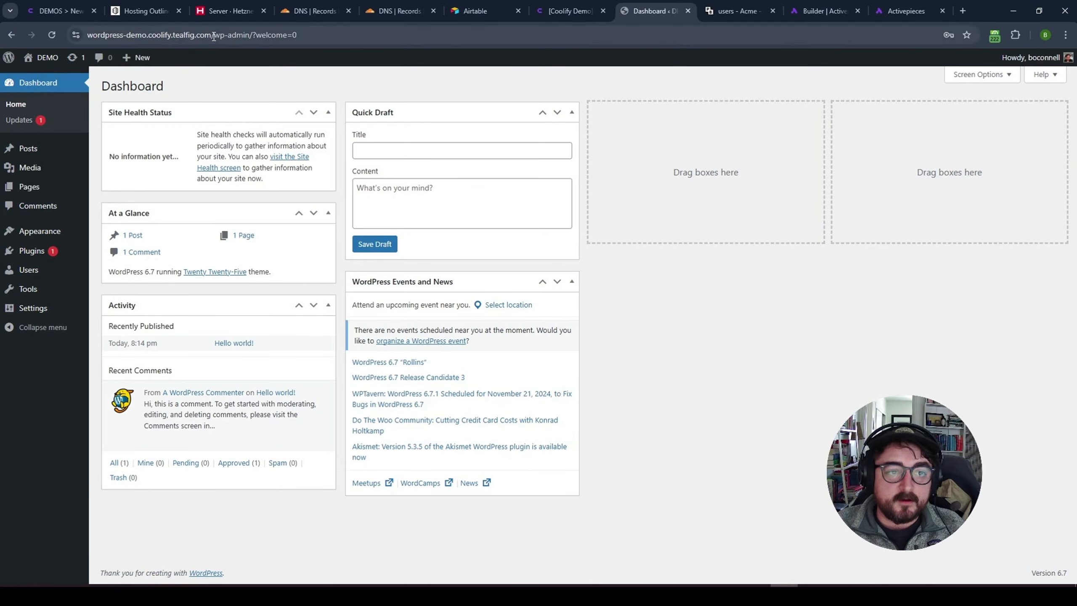
- Confirm the site is served over HTTPS, then return to Coolify's wordpress-demo configuration
drag(213, 36, 41, 48)
click(473, 84)
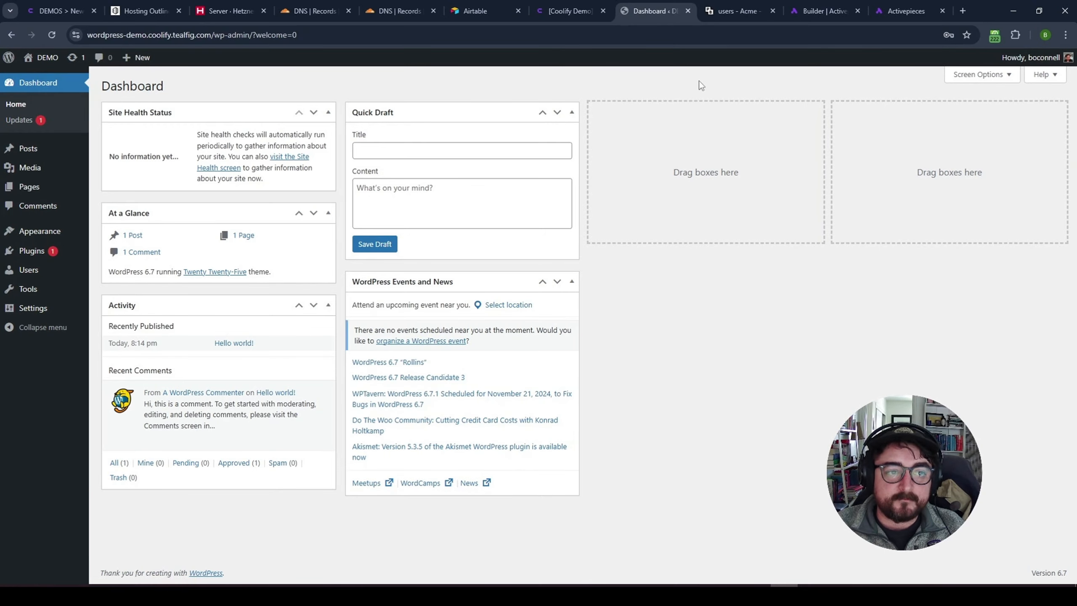
click(569, 10)
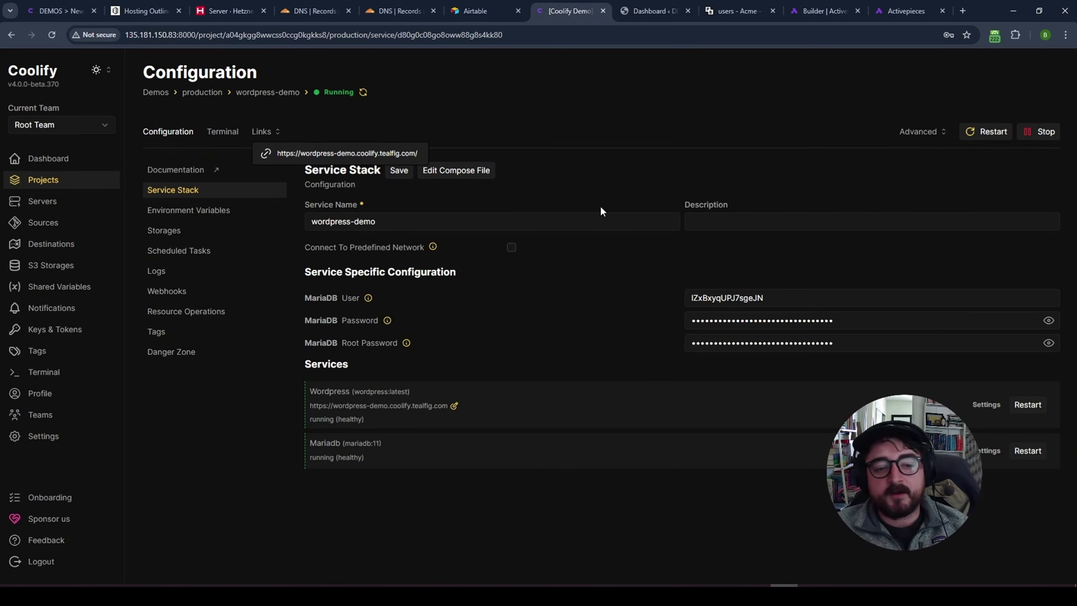
- Dismiss the service links list and return to the production Resources list showing all four services
click(606, 201)
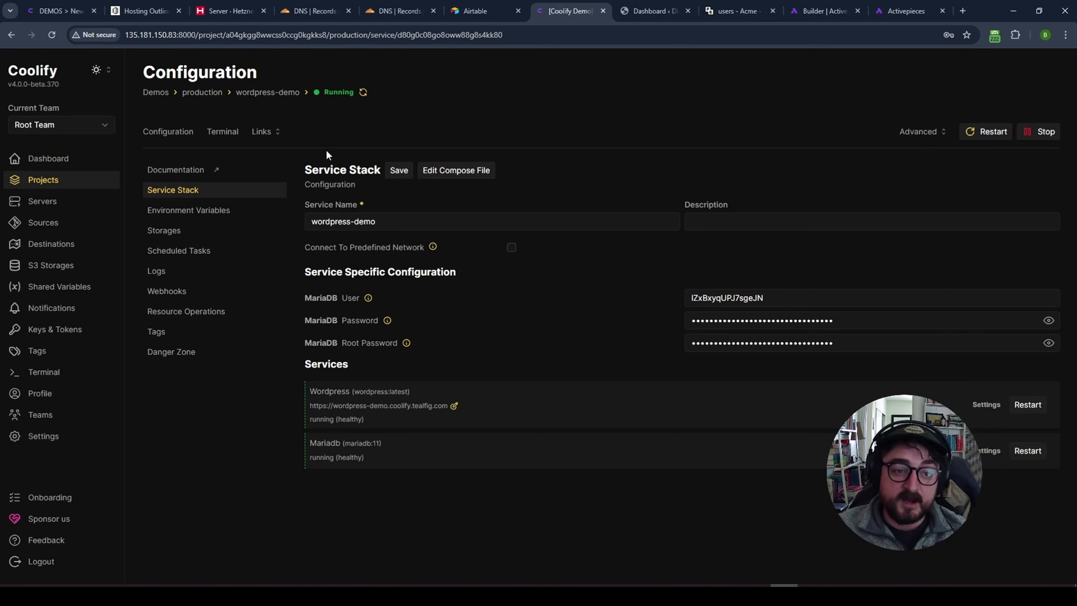
click(204, 93)
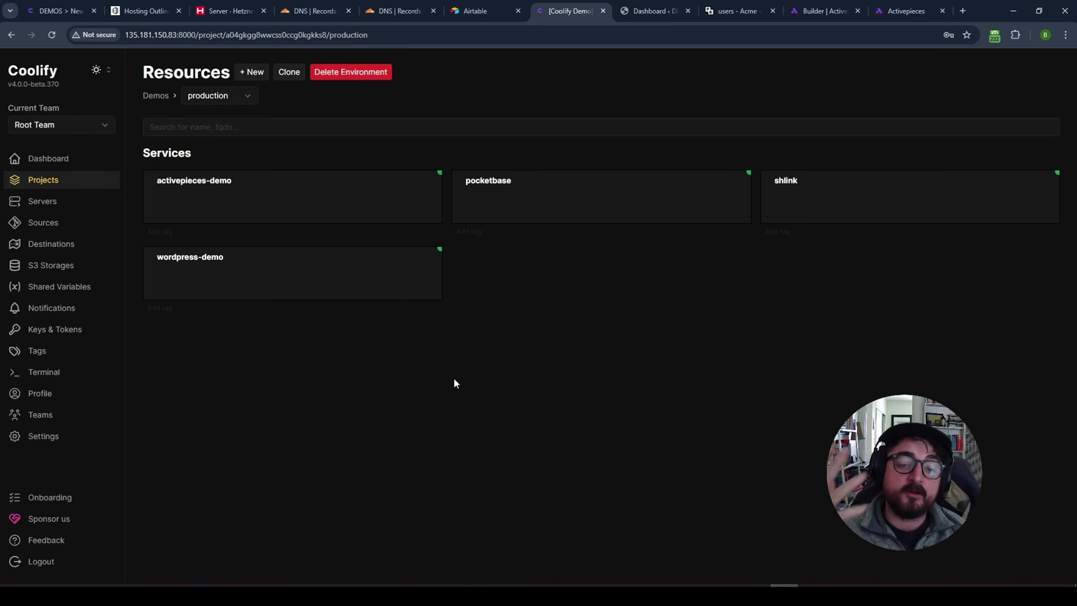
- Start a new production resource and browse the Applications, Databases and Services catalogue
click(252, 71)
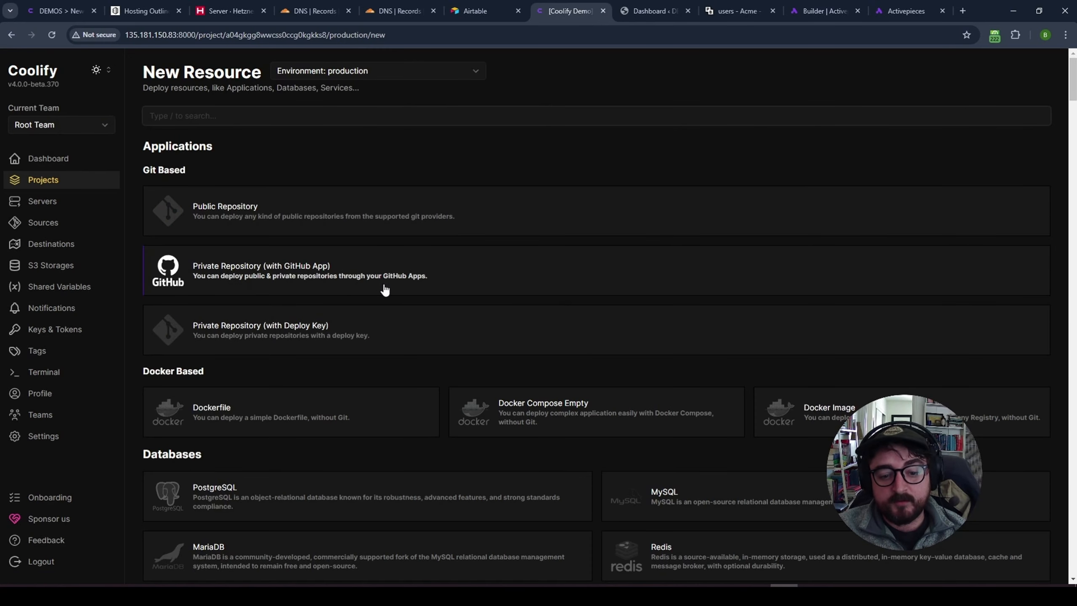
scroll(385, 289, down, 2)
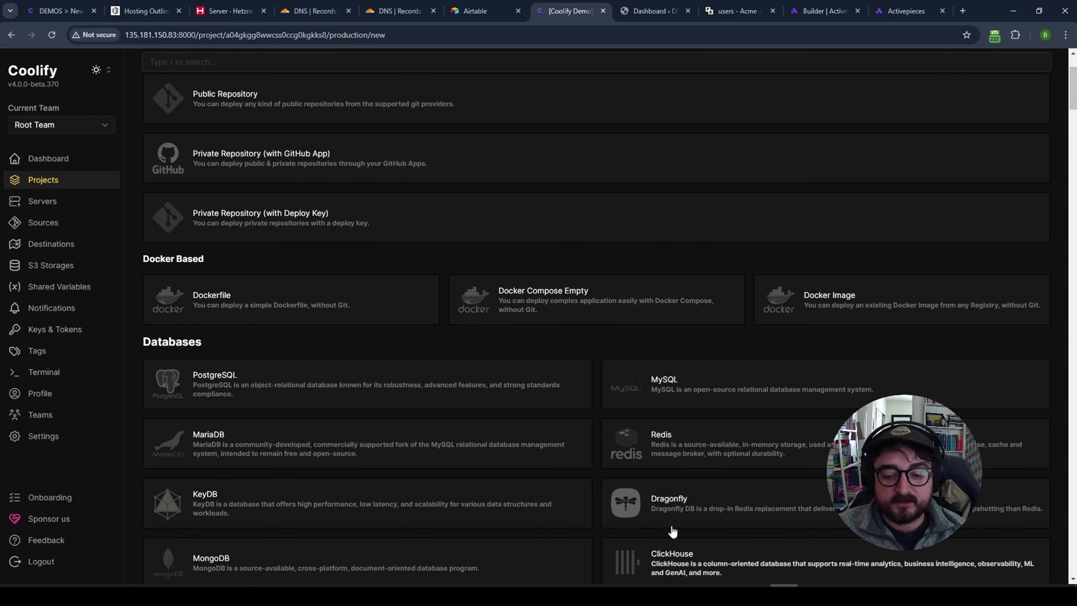
scroll(544, 453, down, 5)
scroll(544, 452, down, 2)
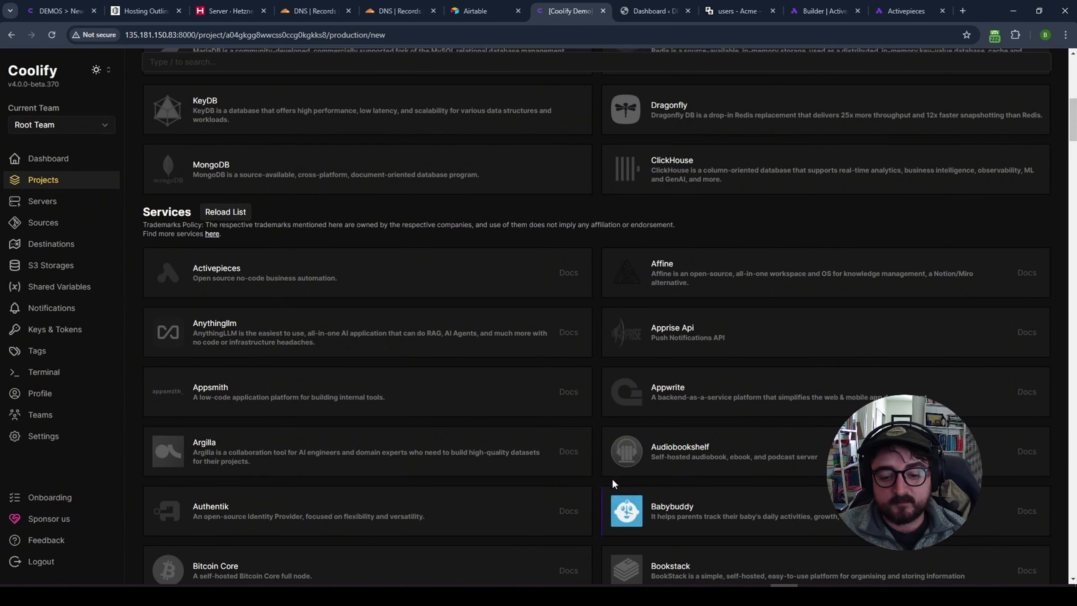
scroll(596, 446, up, 5)
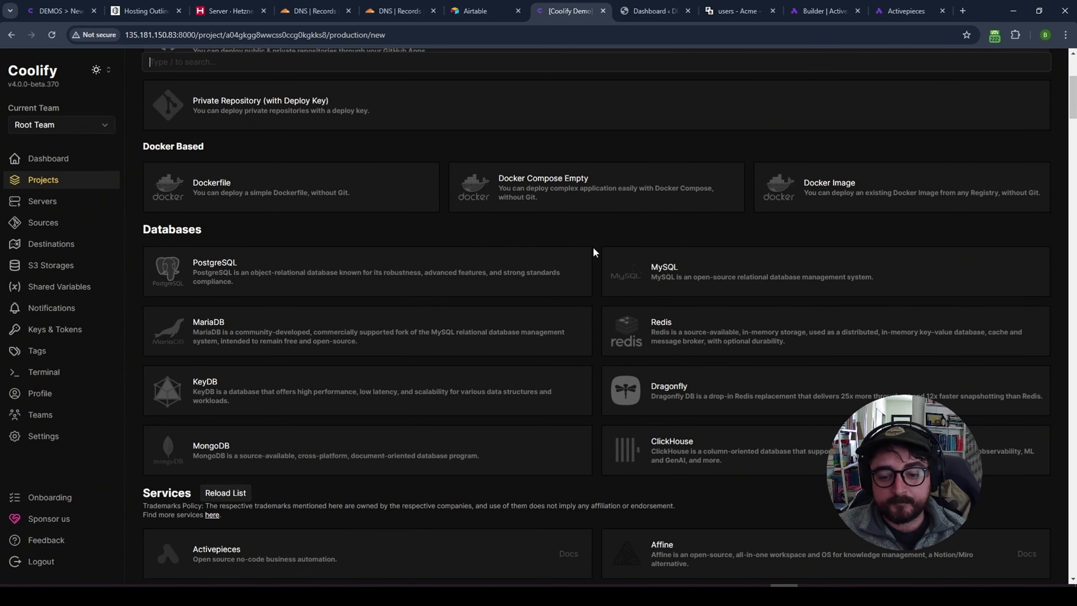
drag(152, 229, 518, 236)
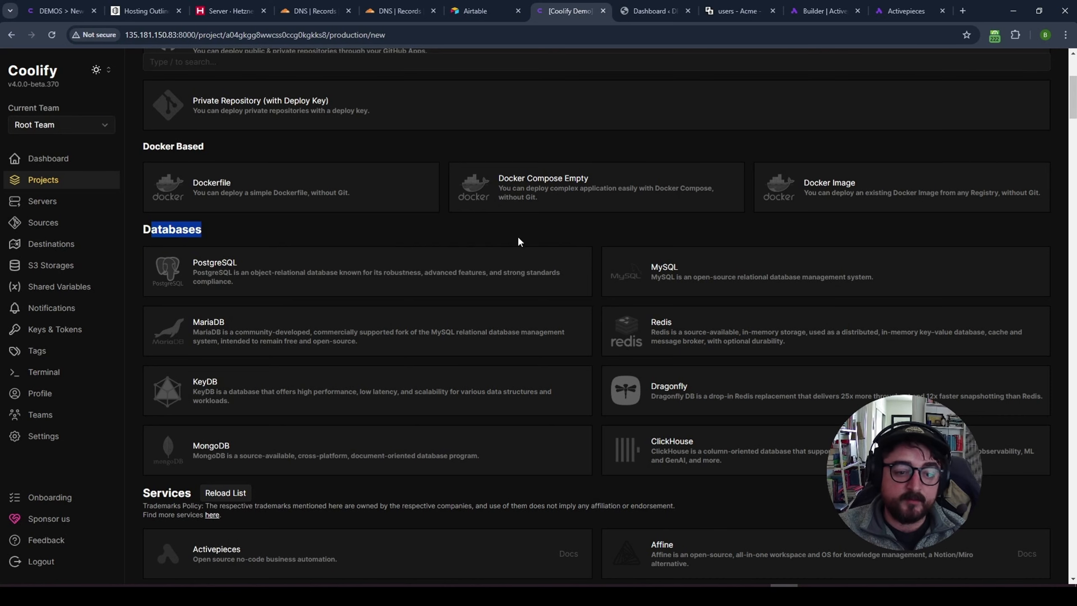
click(604, 229)
scroll(600, 250, down, 10)
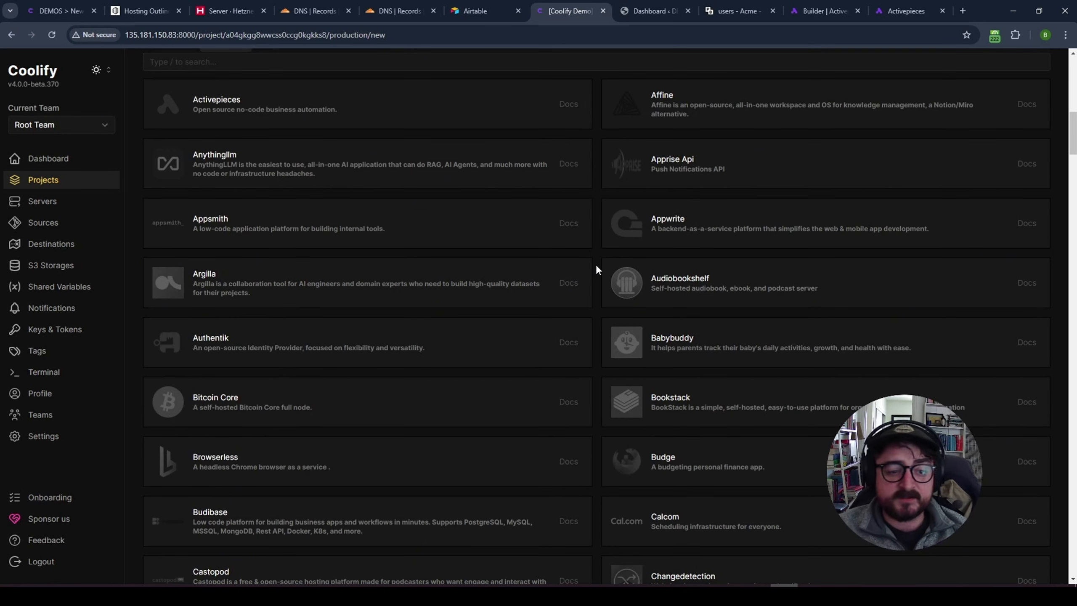
scroll(593, 266, down, 4)
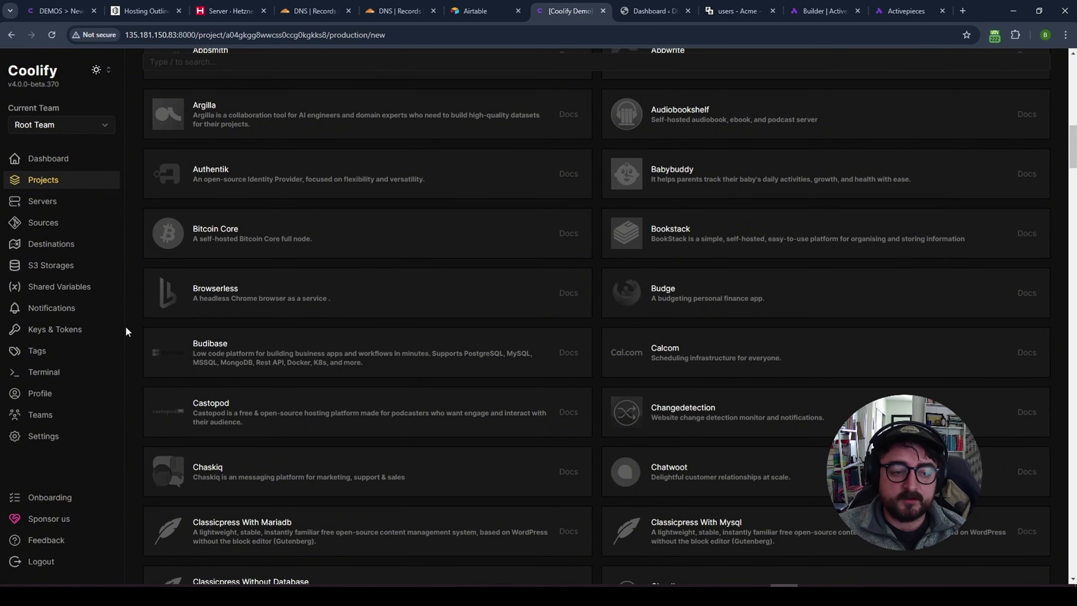
scroll(127, 327, down, 2)
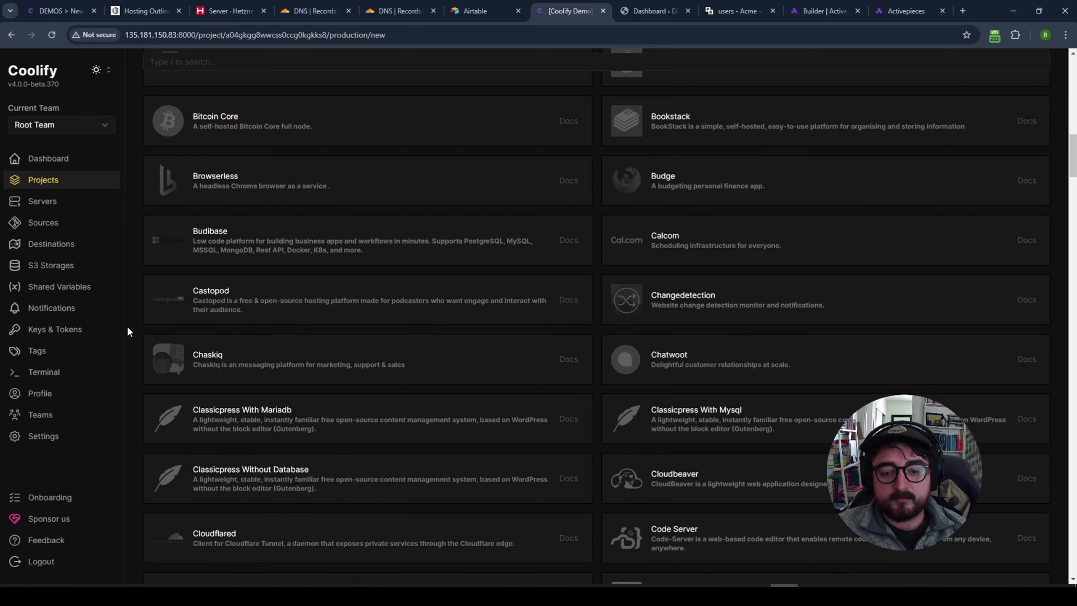
scroll(127, 325, up, 15)
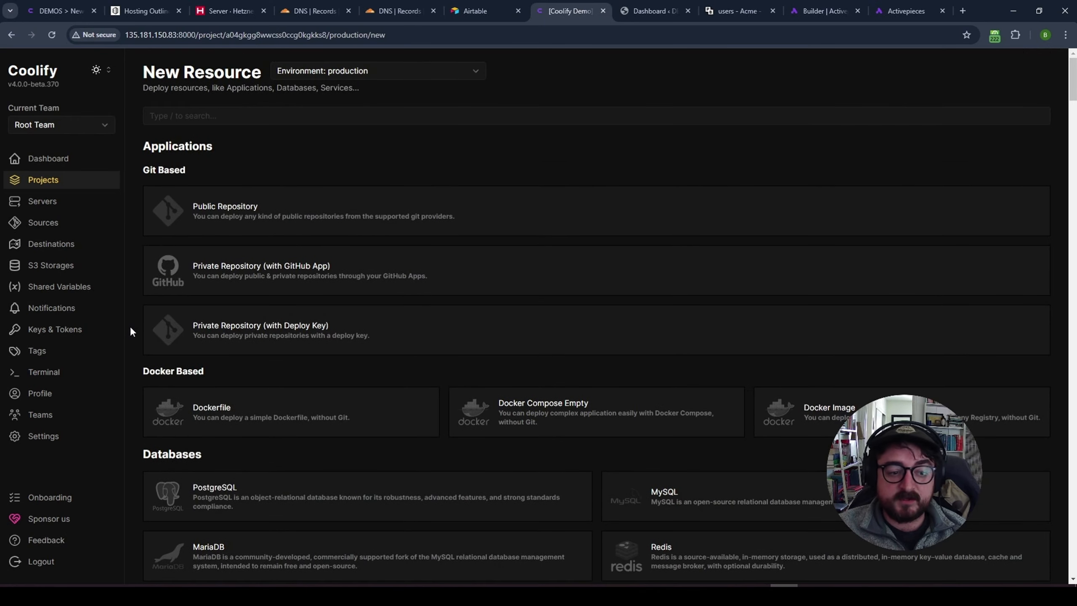